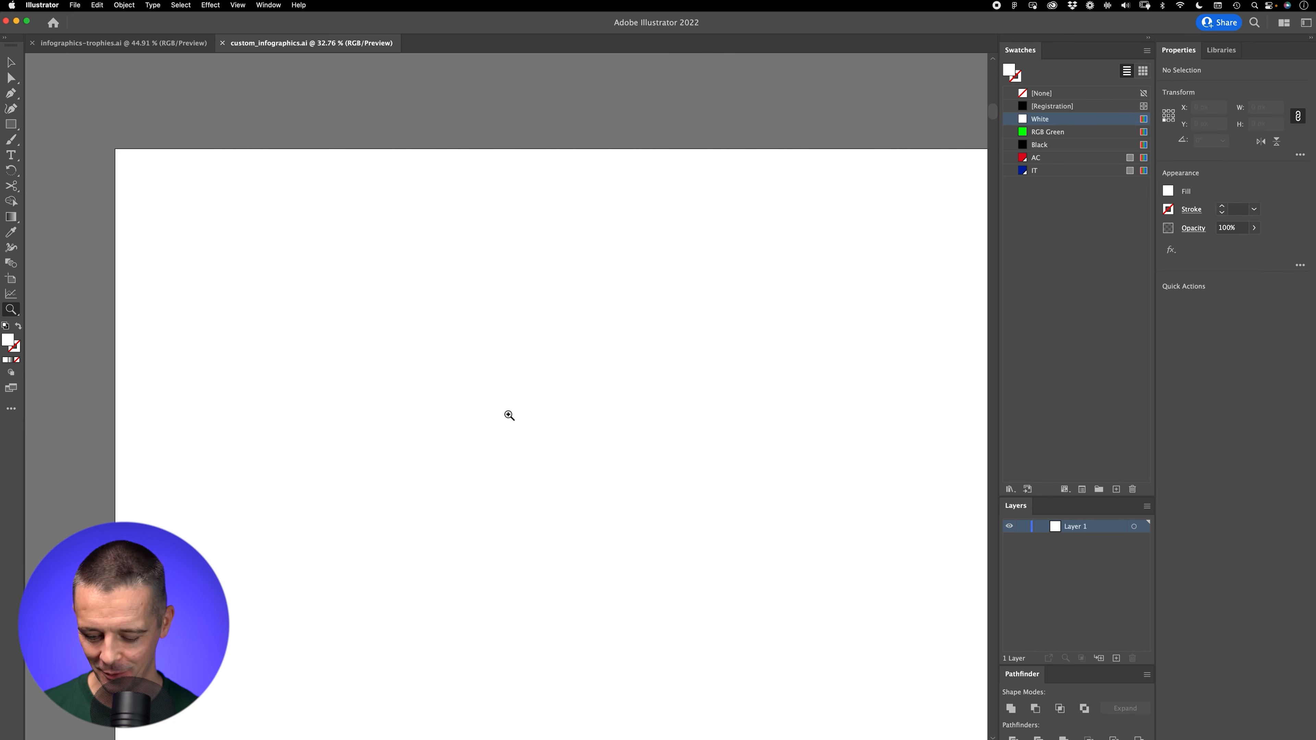
Step: Inspect the colour values of the AC and IT swatches
key("v")
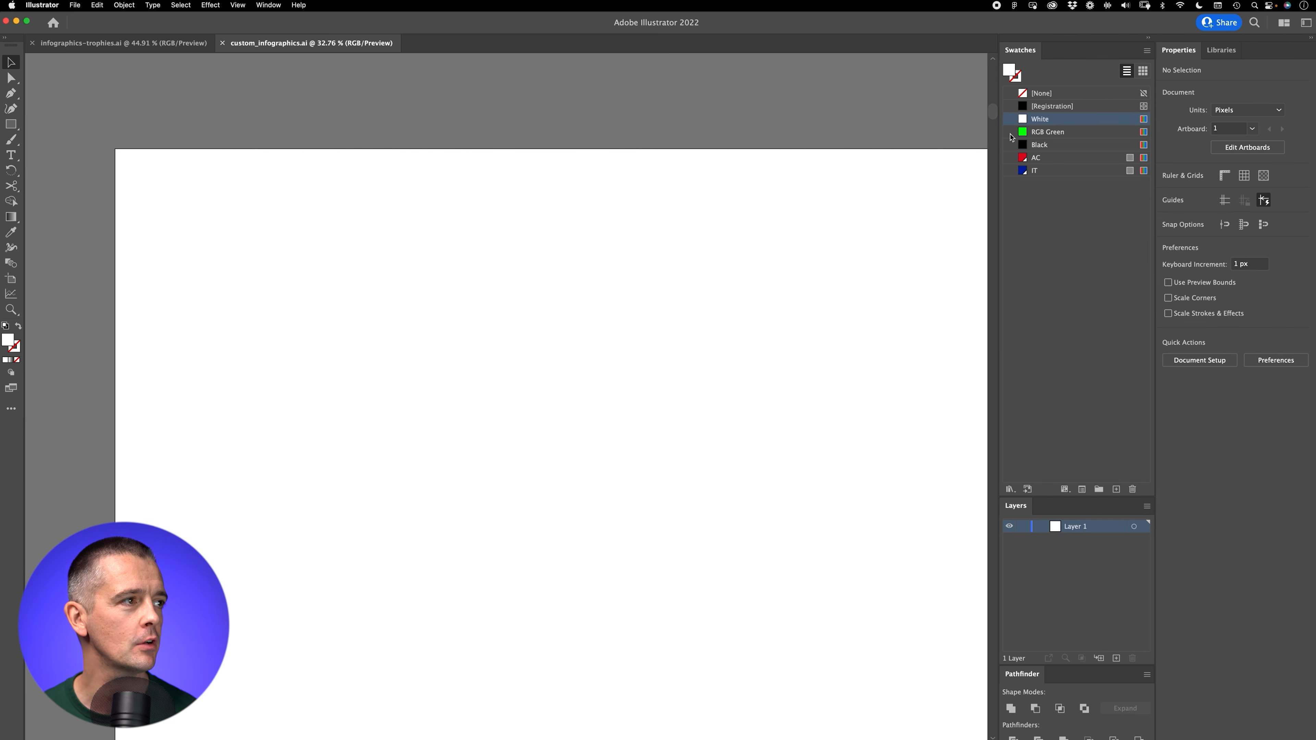
left_click(1036, 158)
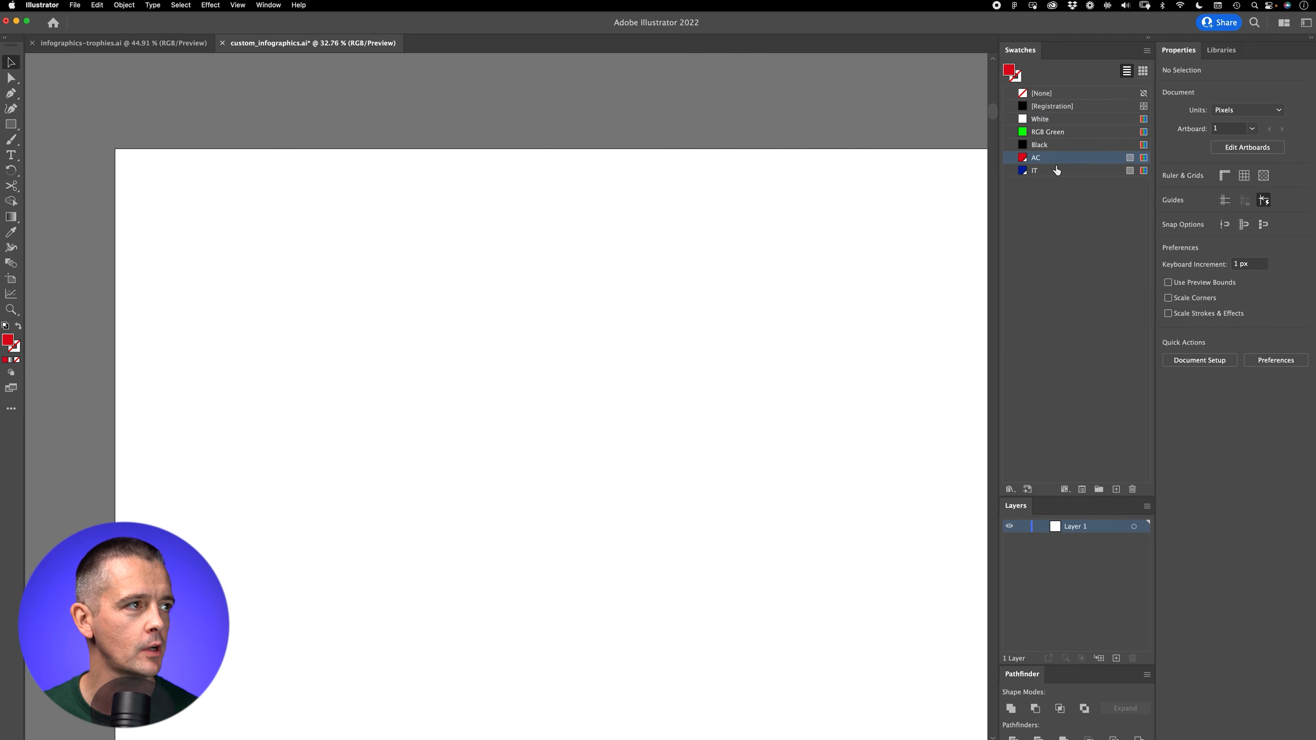
double_click(1010, 73)
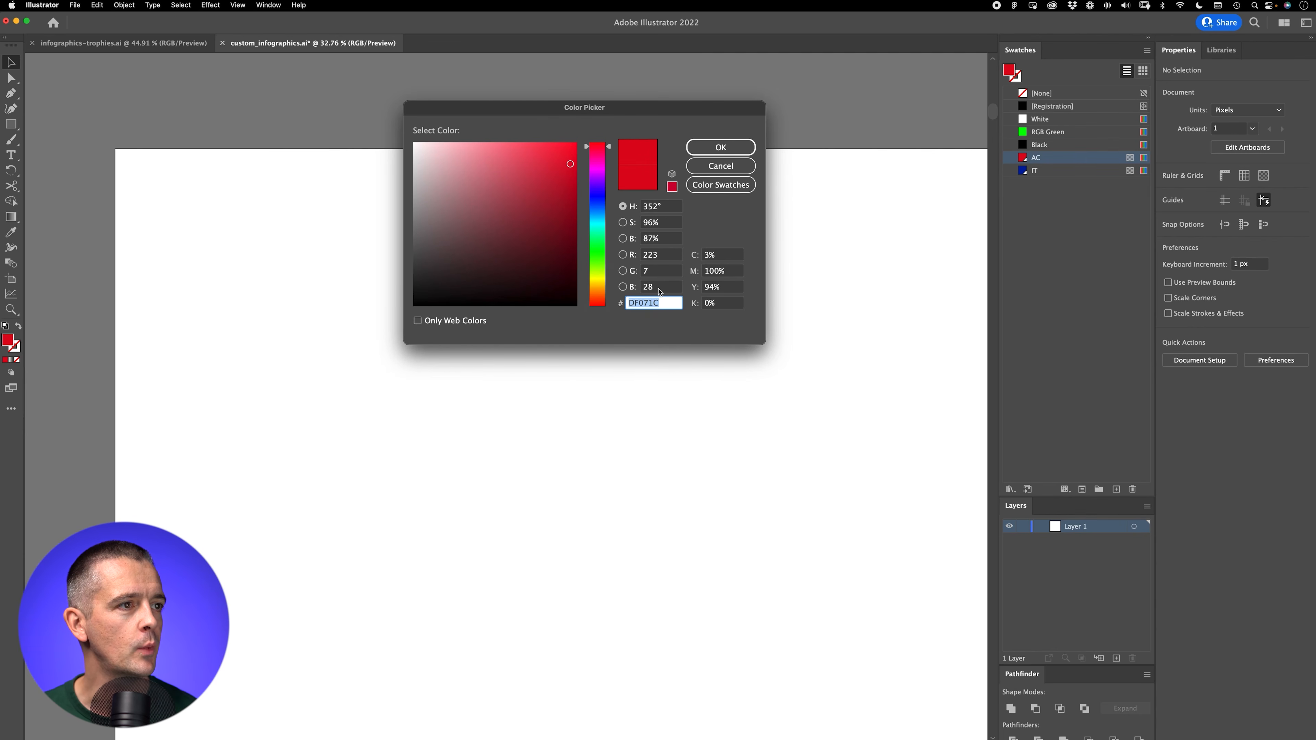
left_click(720, 147)
double_click(1050, 175)
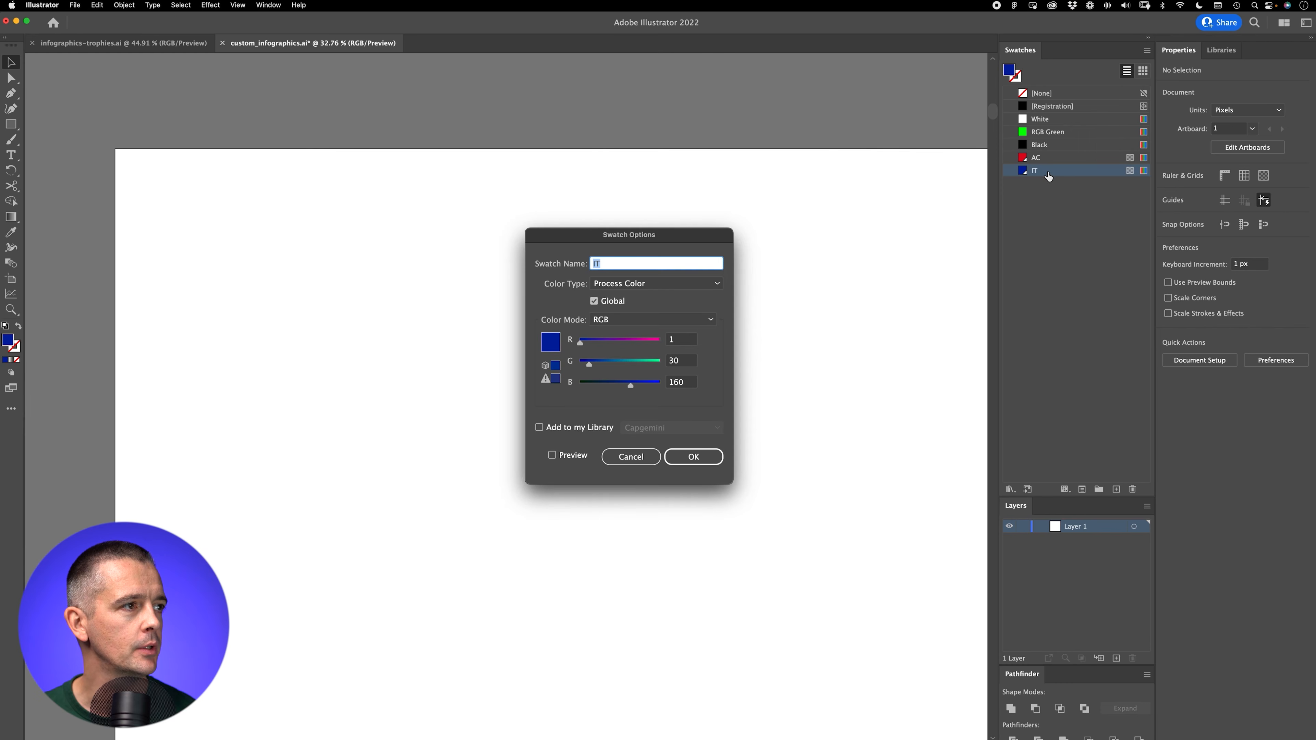
left_click(658, 457)
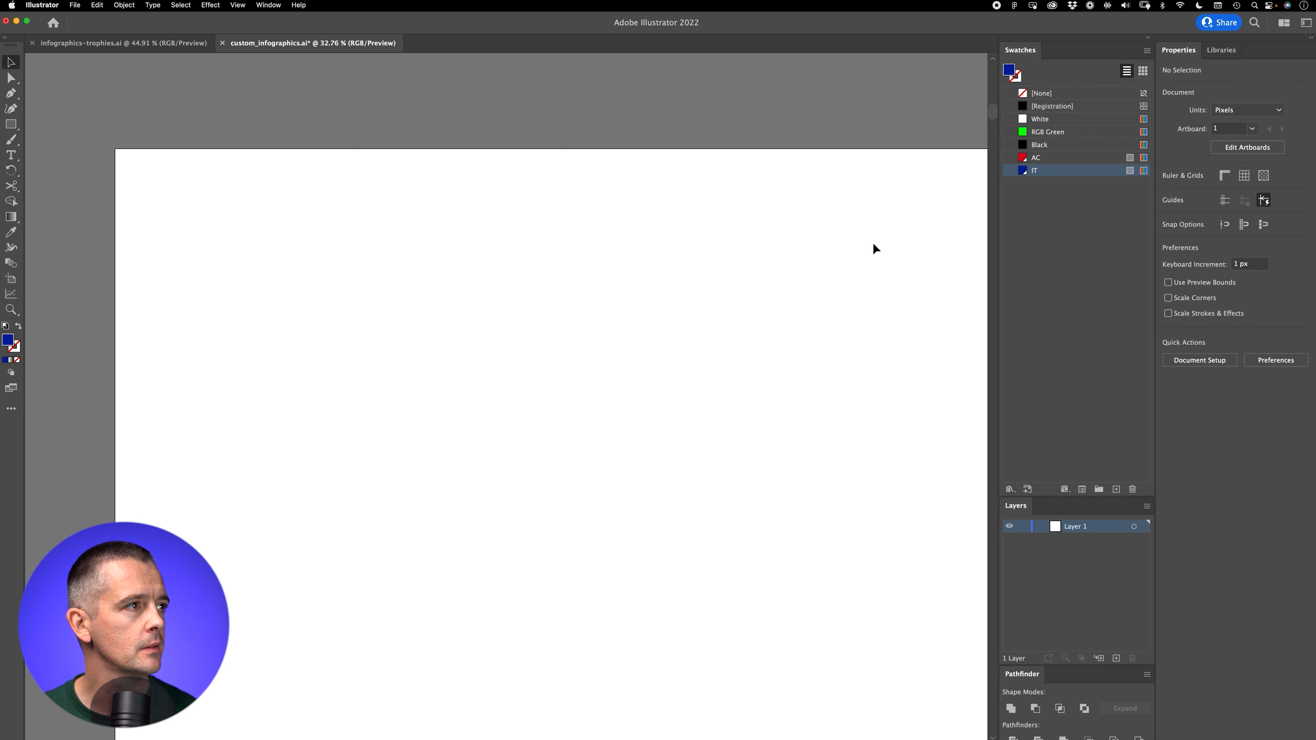
double_click(1010, 73)
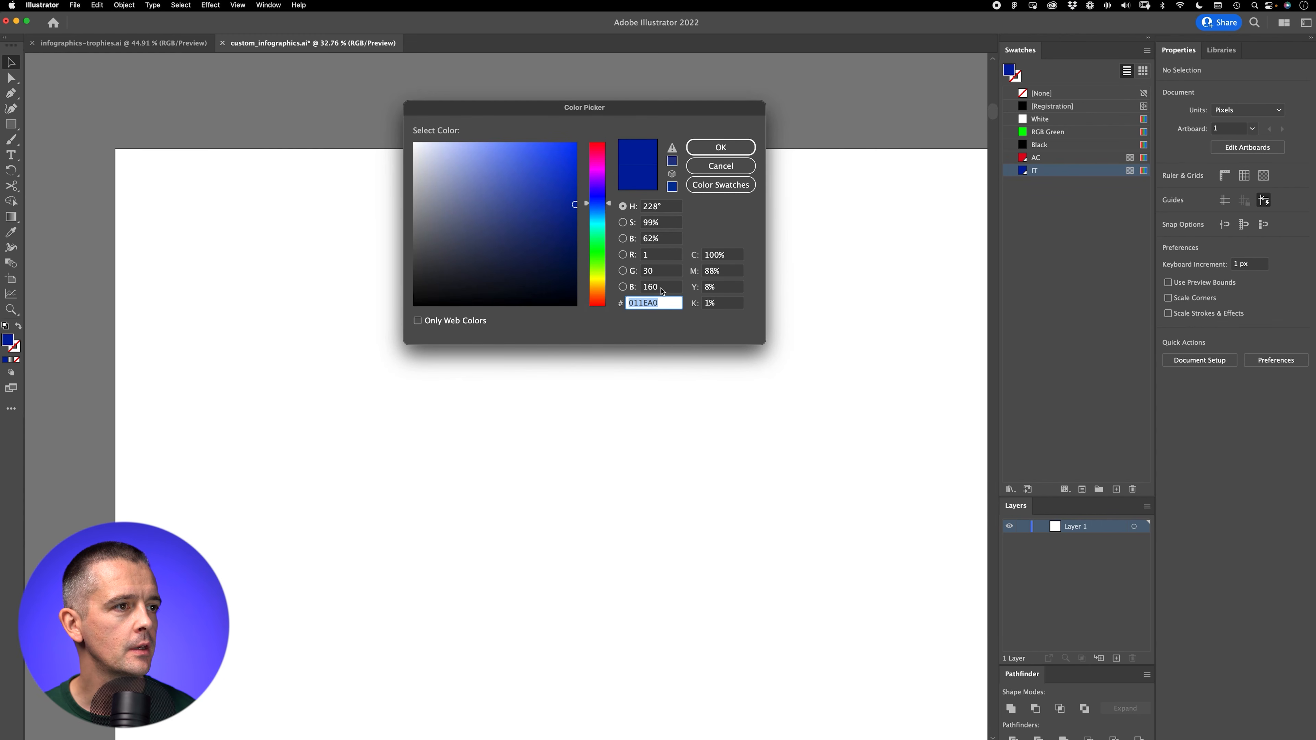
left_click(720, 148)
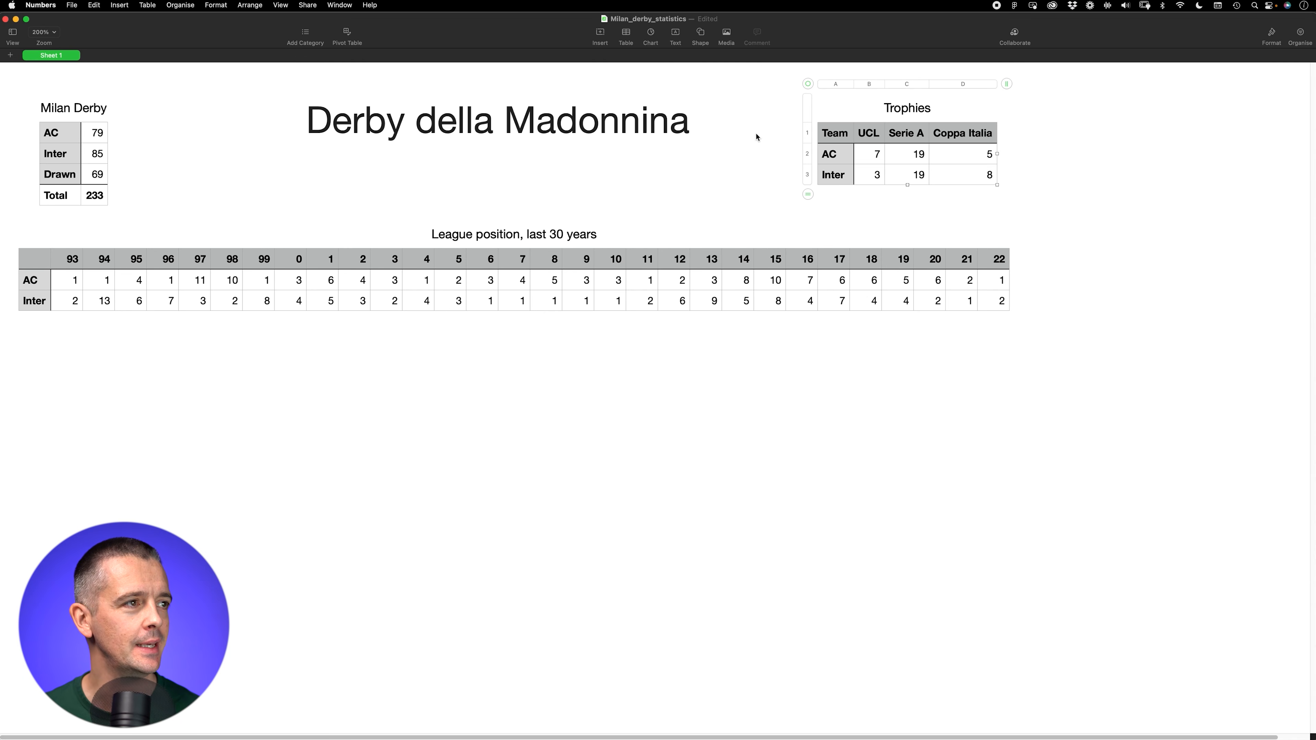
Step: Switch to Numbers, copy the Milan Derby table and paste it into the custom_infographics.ai document in Illustrator
left_click(66, 140)
key("super+c")
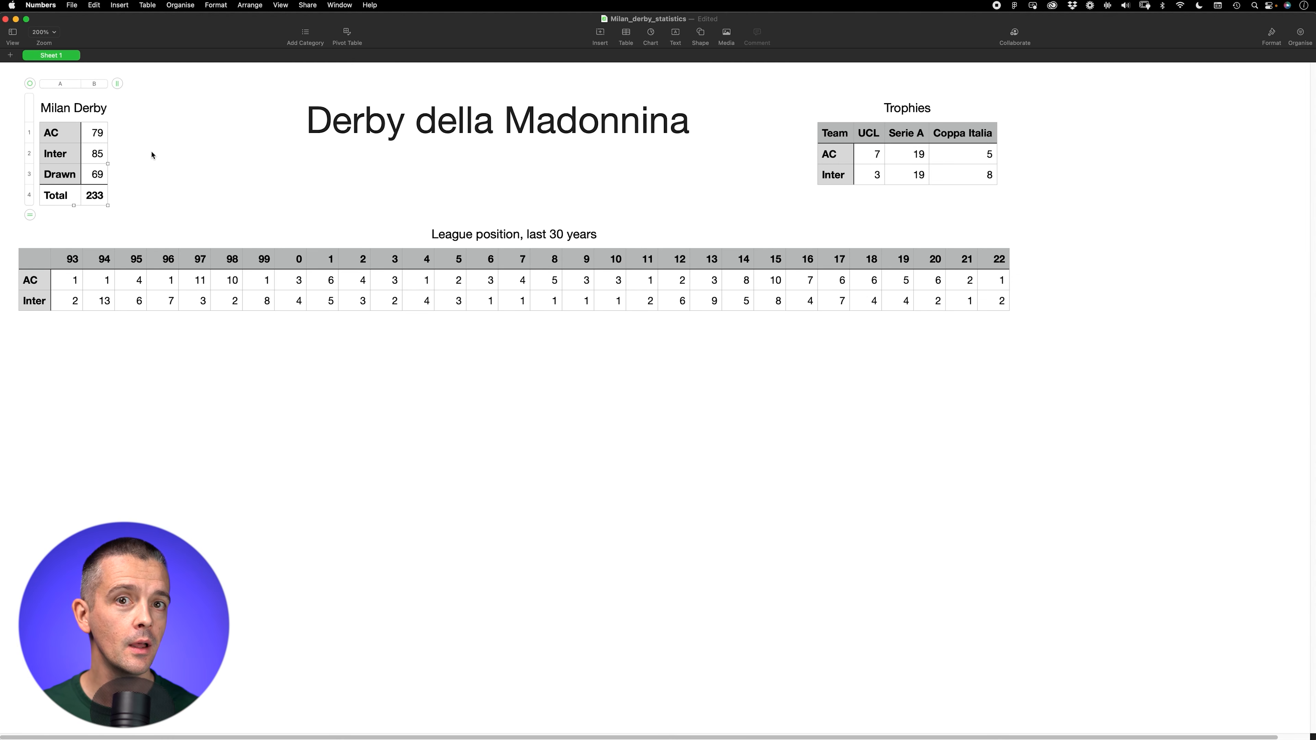
key("super+Tab")
key("super+Tab")
left_click(566, 391)
key("super+v")
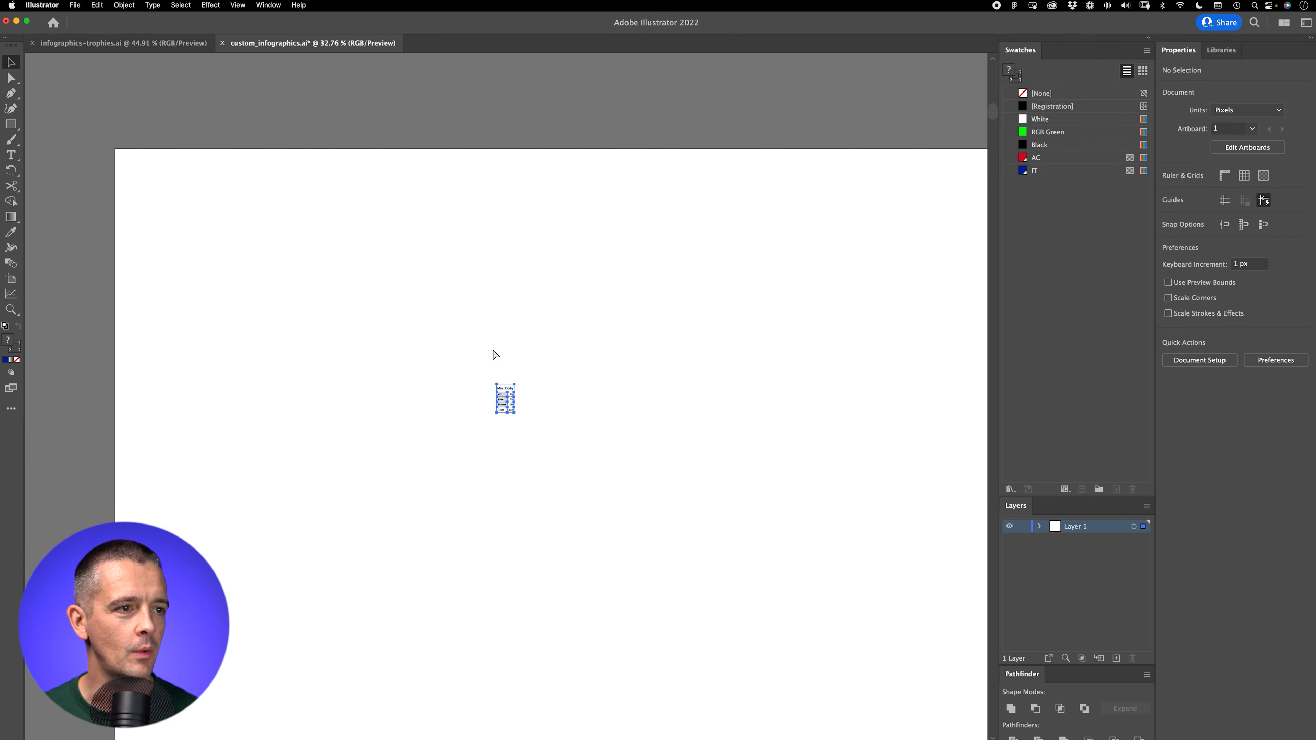
Step: Enlarge the pasted Milan Derby table to about 388 by 620 px and move it to the artboard's upper-left corner
left_click_drag(495, 384, 349, 255)
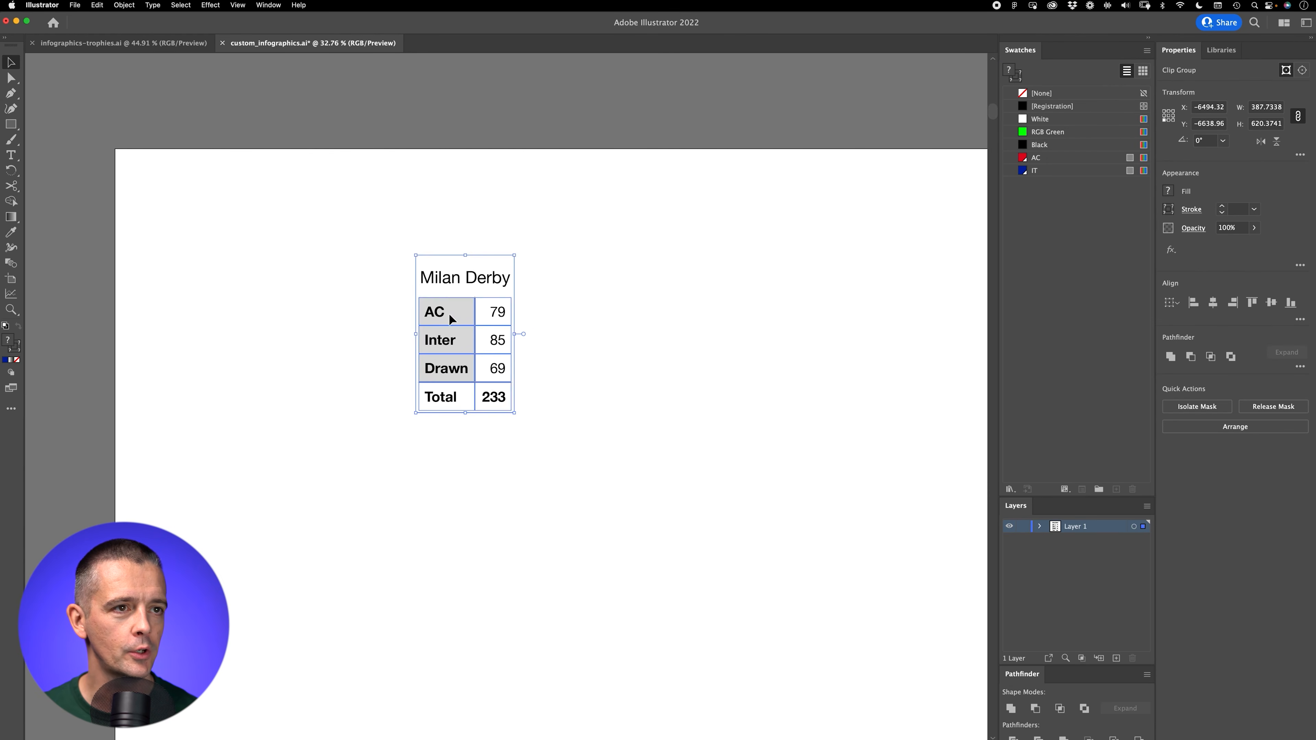
left_click_drag(447, 314, 177, 243)
left_click(376, 356)
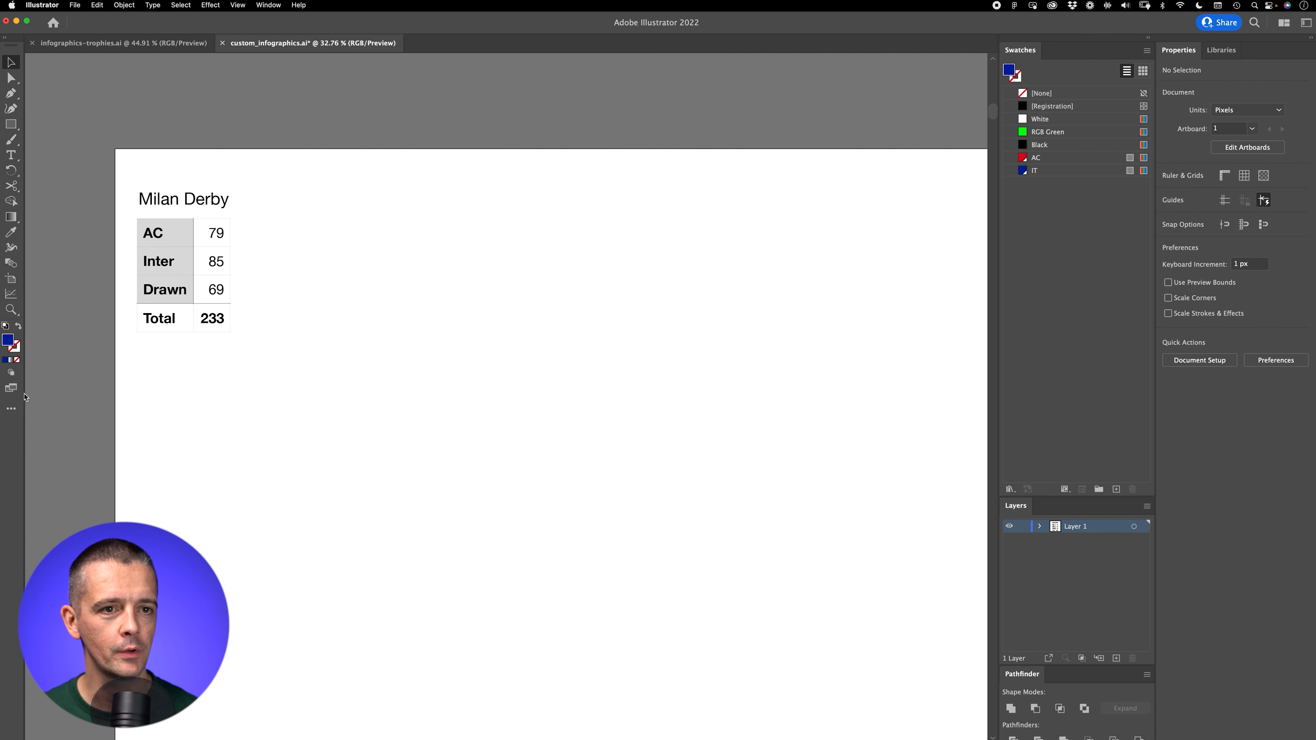
Step: Create an 800 by 800 px pie graph beside the Milan Derby table
left_click(11, 409)
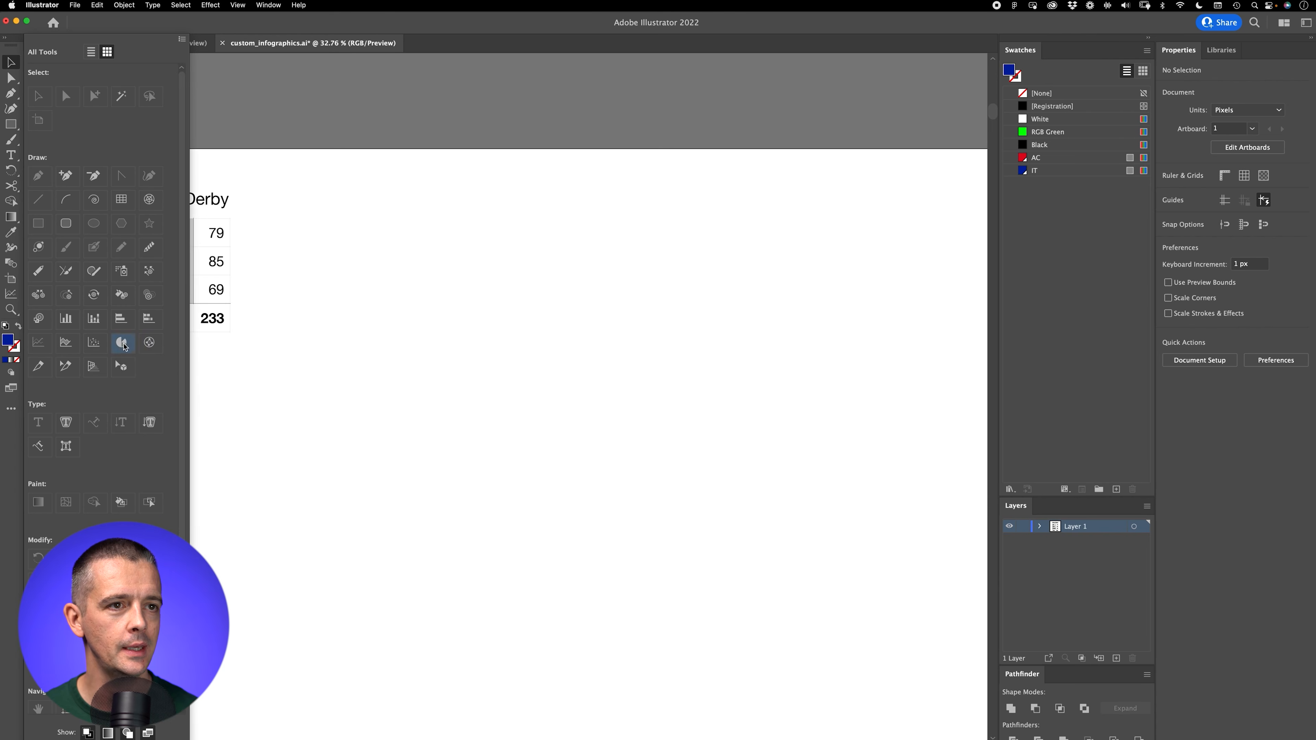
left_click(370, 260)
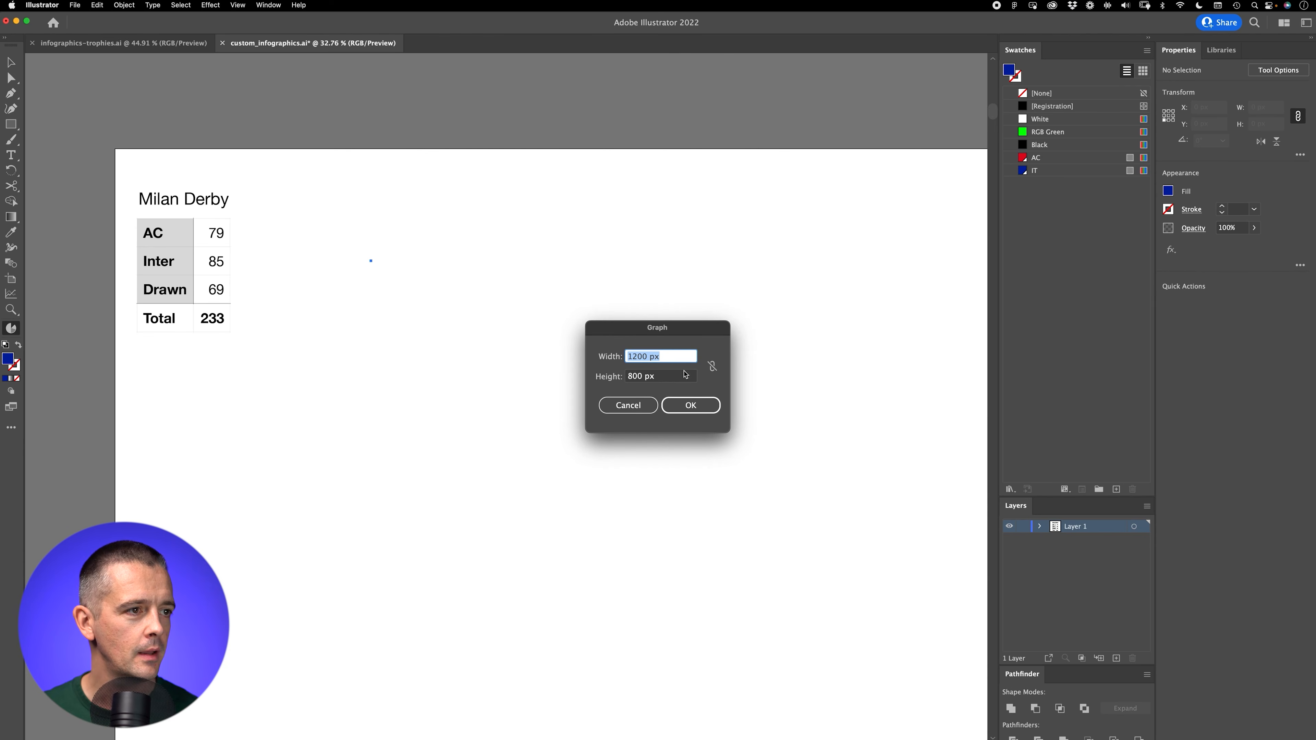
type("800")
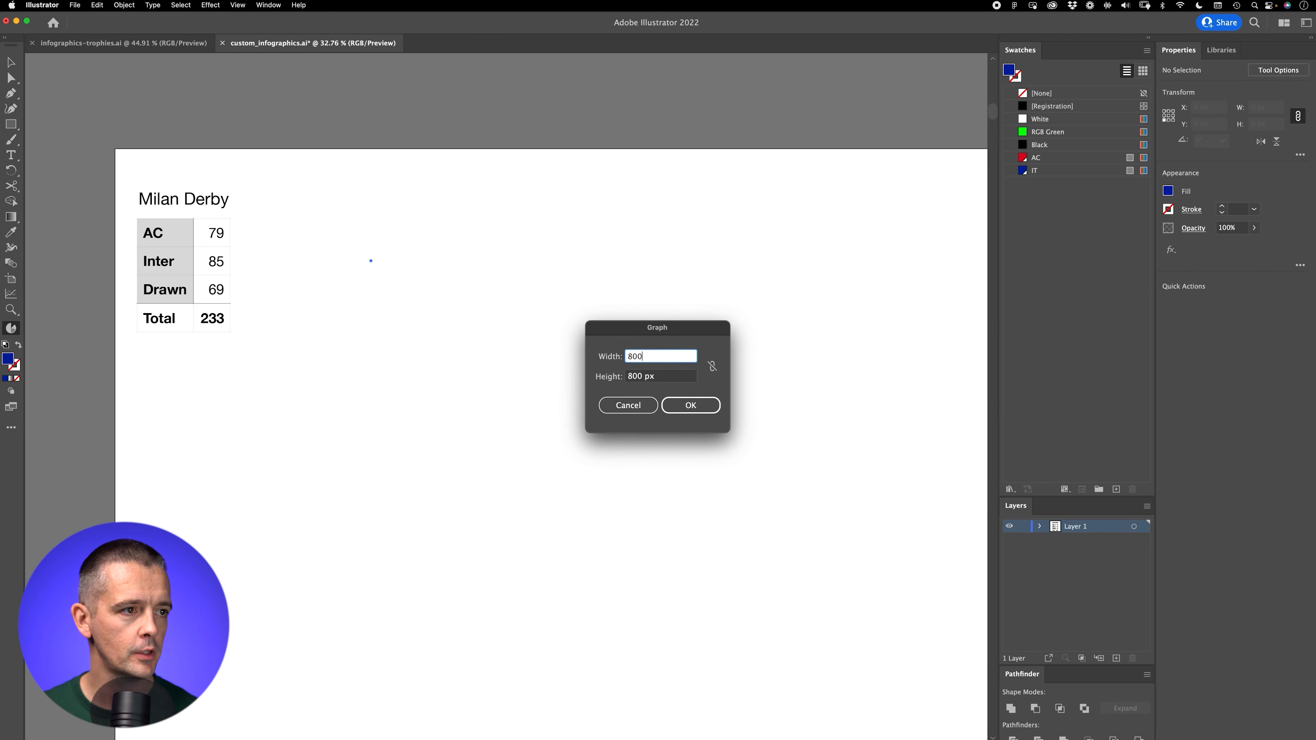
key("Tab")
left_click(692, 405)
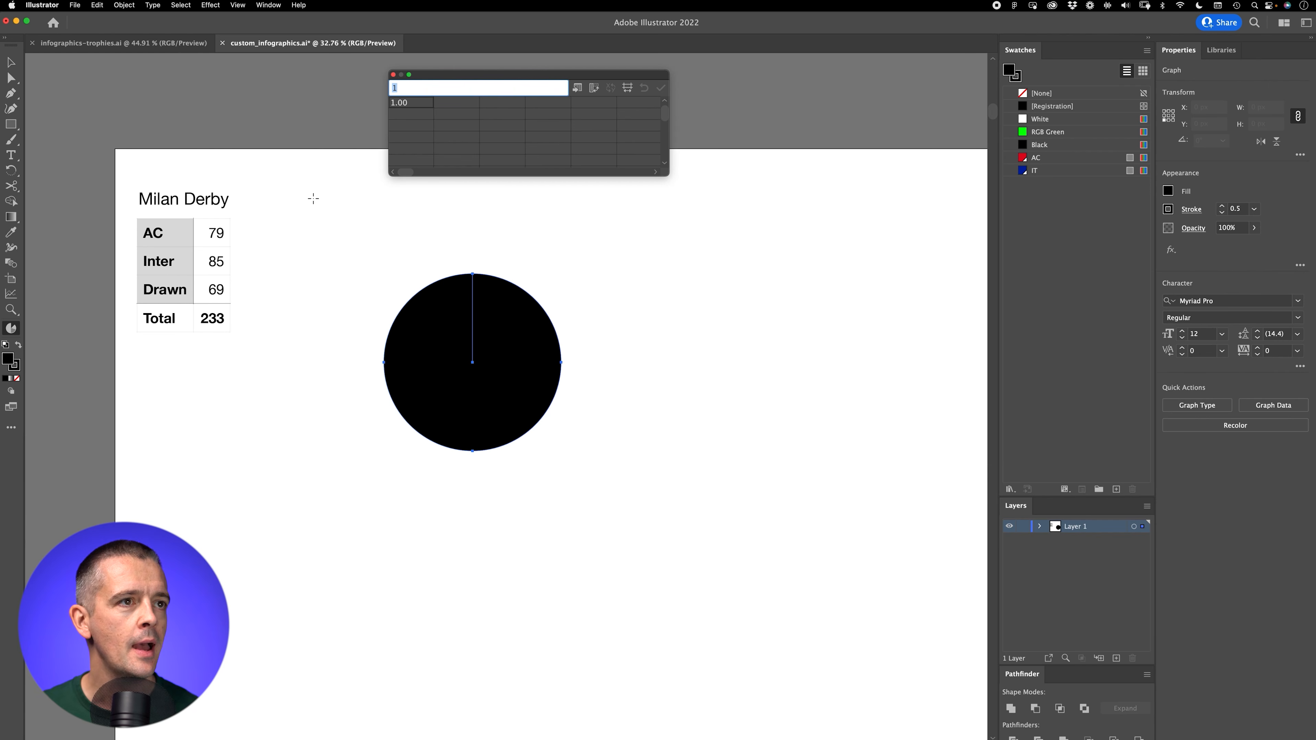
Step: Fill the graph data with ac 79, inter 85 and drawn 69 in separate rows, and apply it
type("ac")
key("Tab")
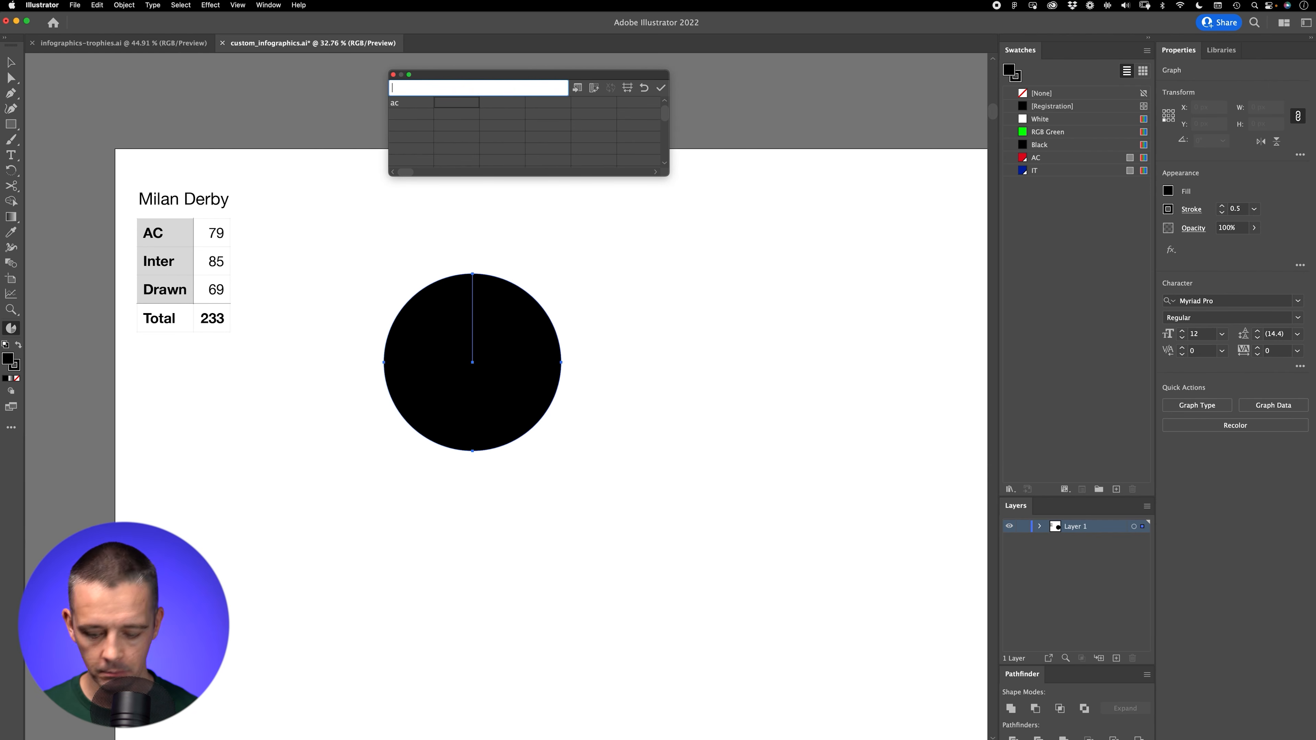
key("Return")
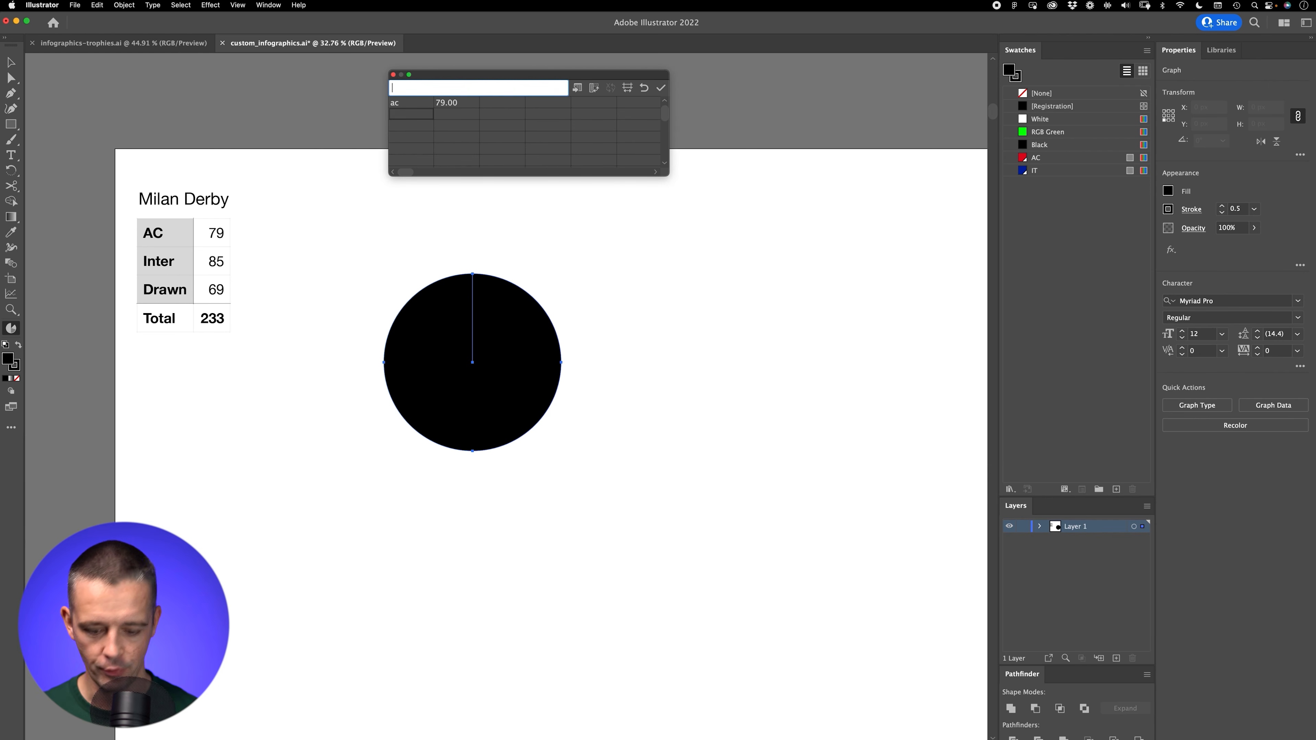
key("Tab")
type("85")
key("Return")
type("drawn")
key("Tab")
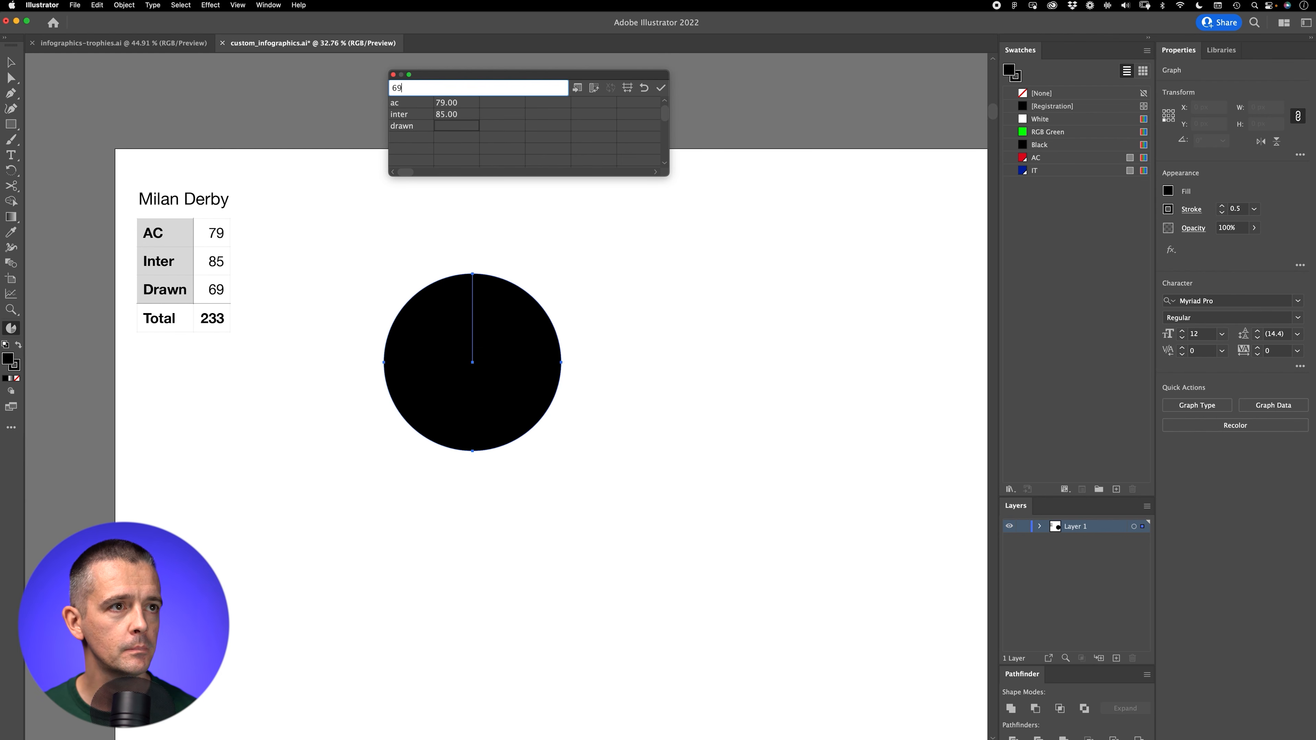
type("69")
key("Return")
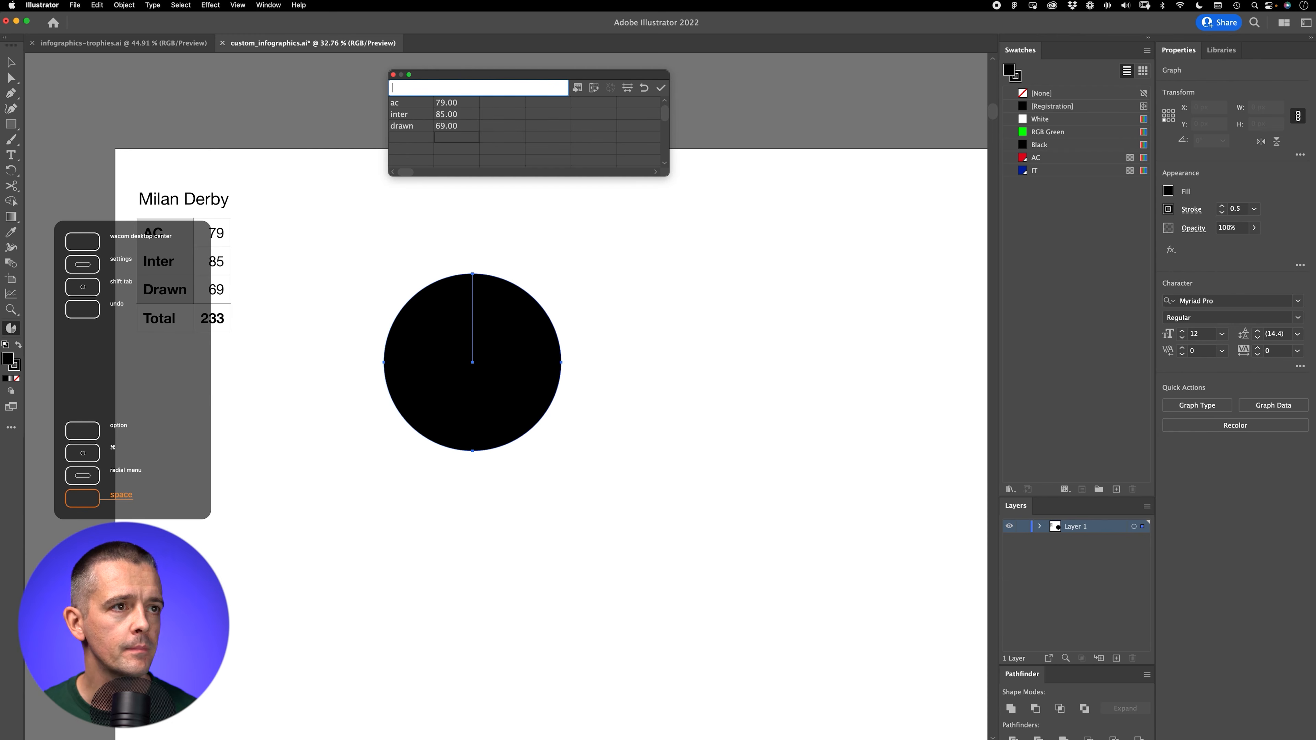
left_click(662, 90)
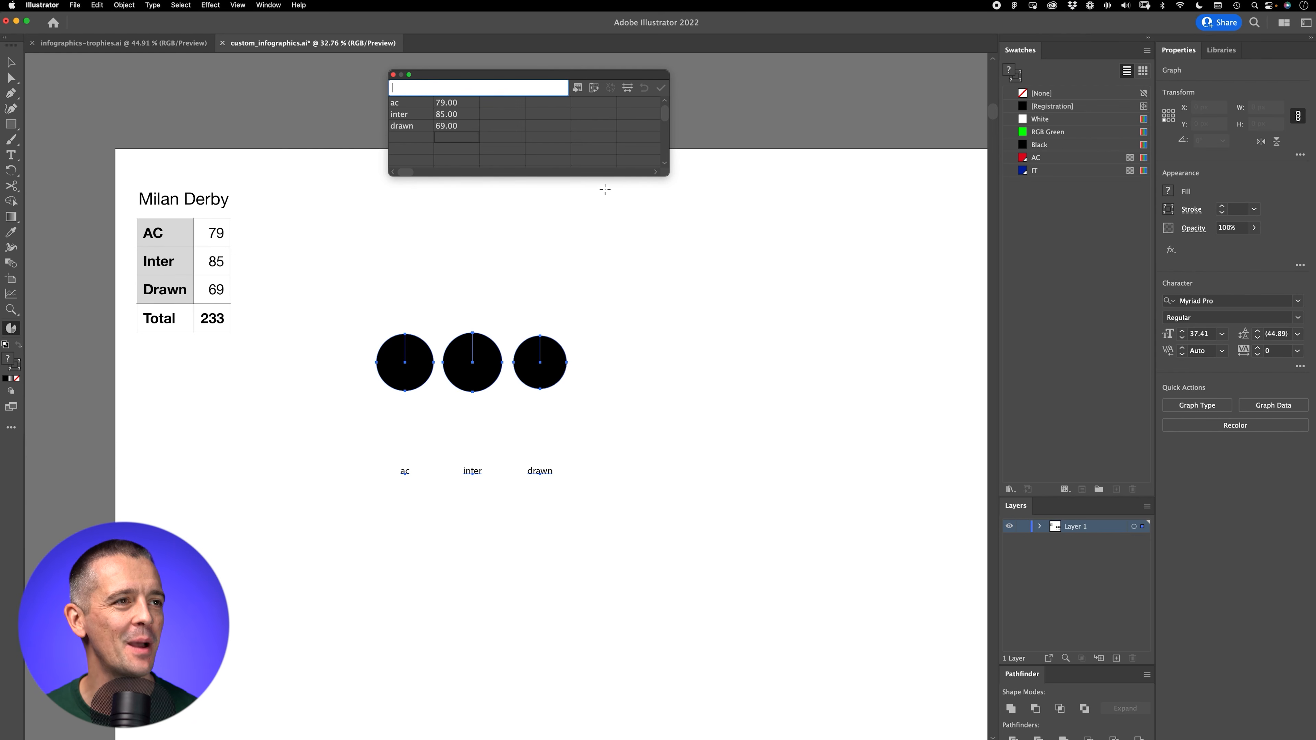
Step: Transpose the graph data's rows and columns, apply the change and close the data window
left_click(595, 89)
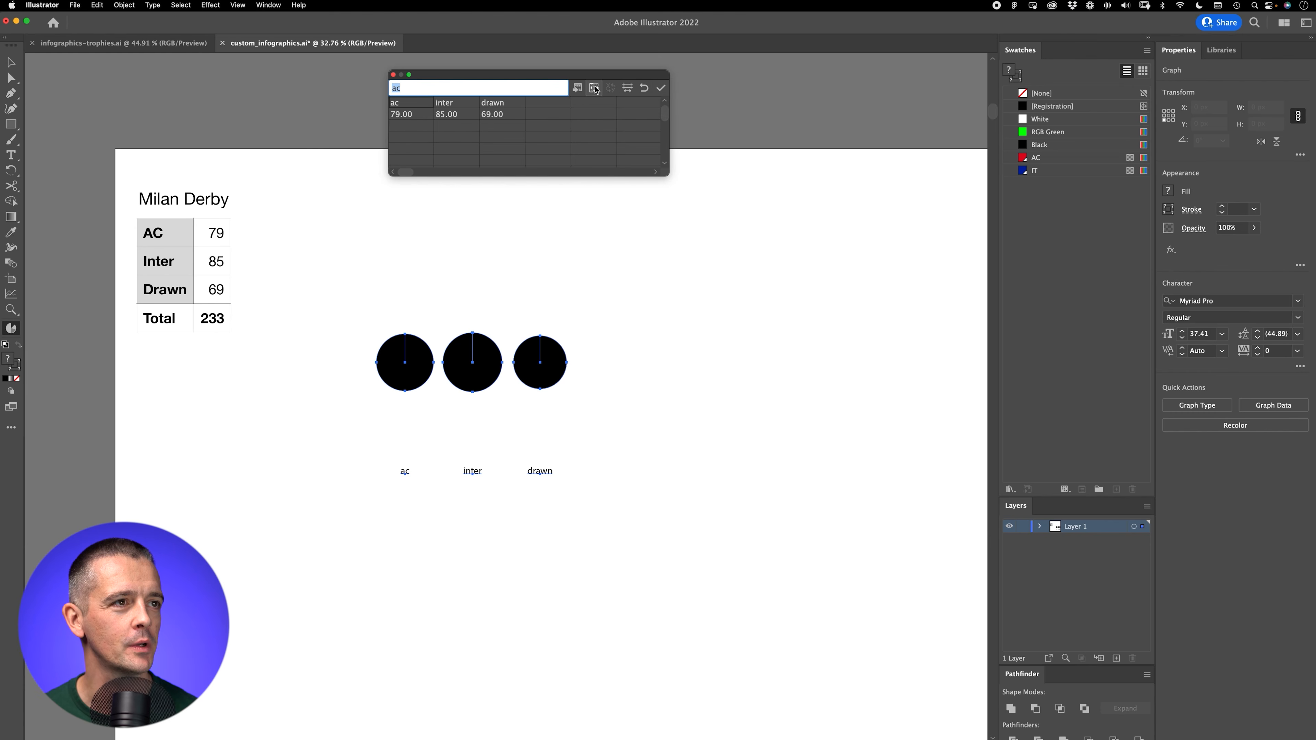
left_click(660, 90)
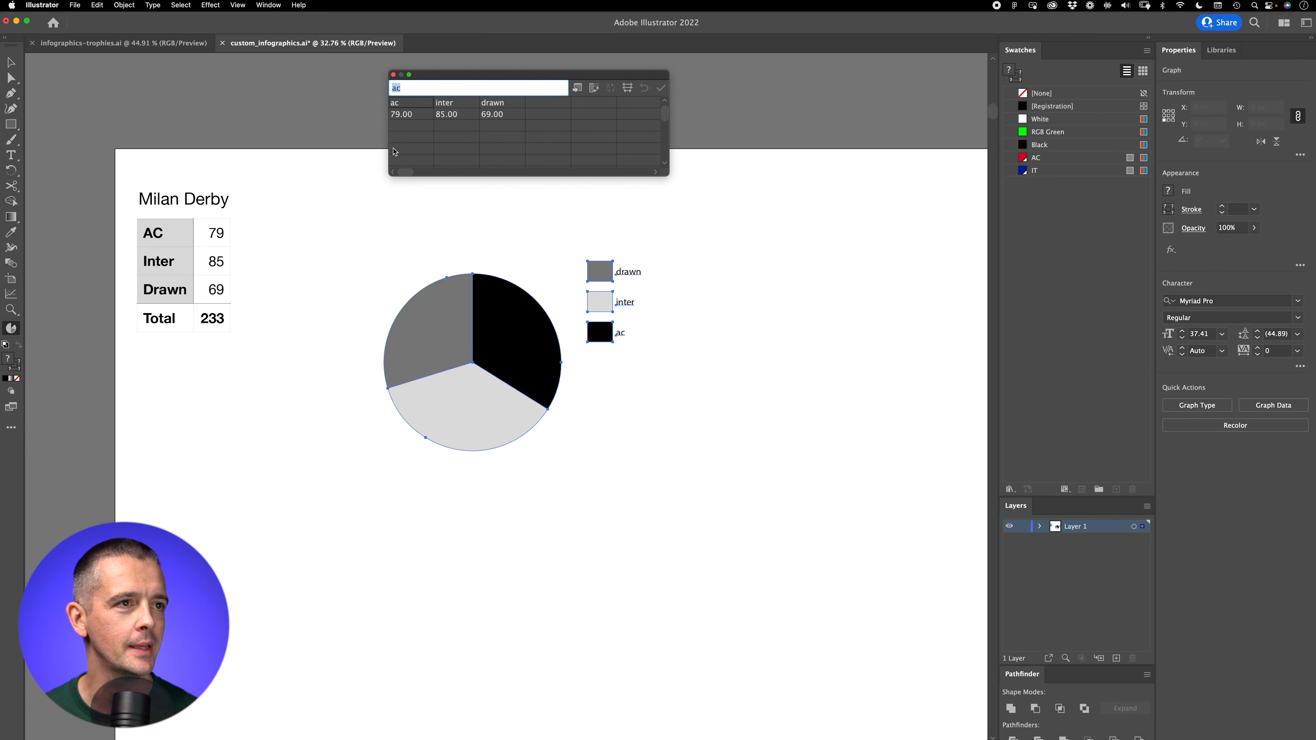
left_click(393, 75)
Step: Move the pie graph up beside the table and place a duplicate directly below it
key("v")
left_click_drag(505, 341, 442, 288)
left_click_drag(465, 348, 464, 626)
left_click(632, 472)
scroll(710, 417, "down", 2)
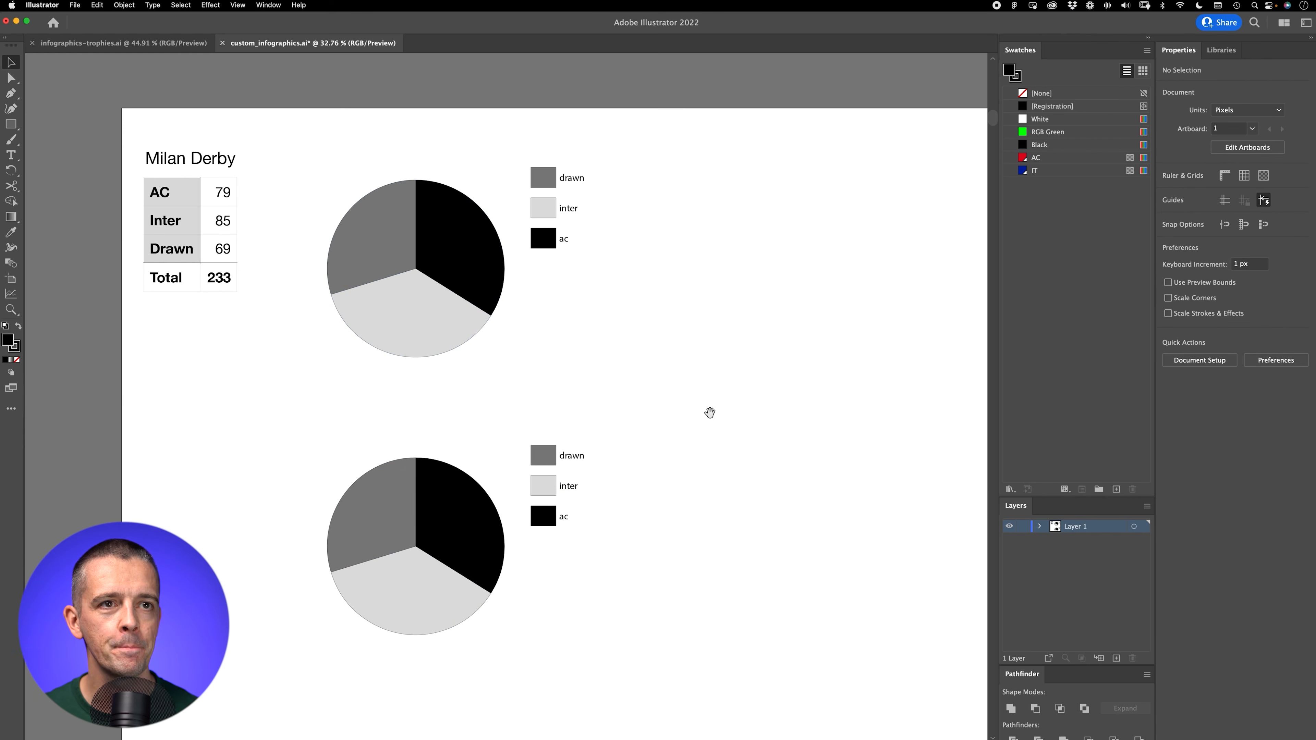
Step: Draw a downward arrow with the Paintbrush from beside the original pie graph towards its copy
key("b")
left_click_drag(665, 208, 650, 439)
left_click_drag(641, 422, 679, 423)
key("v")
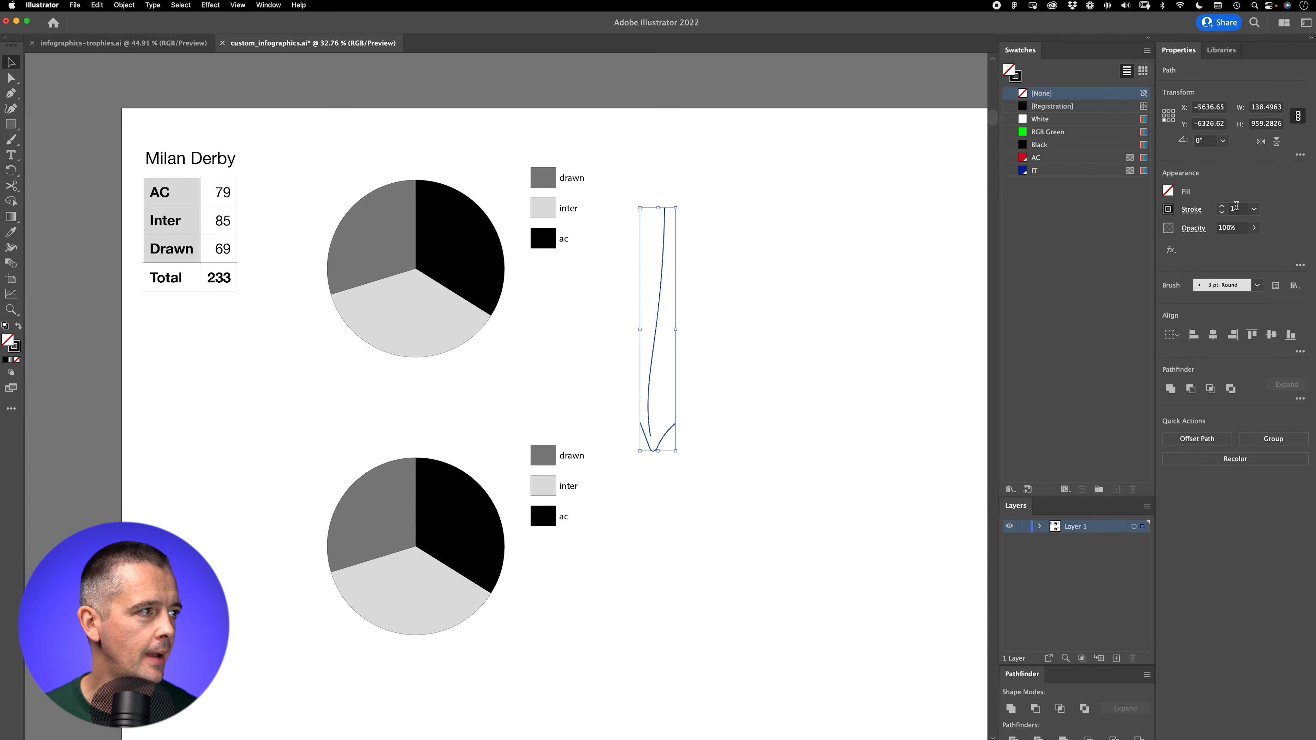
Step: Set the arrow's stroke weight to 6 and move the arrowhead up to meet the shaft
left_click(1222, 206)
left_click(1222, 206)
left_click(1223, 205)
left_click(1224, 205)
left_click(1224, 205)
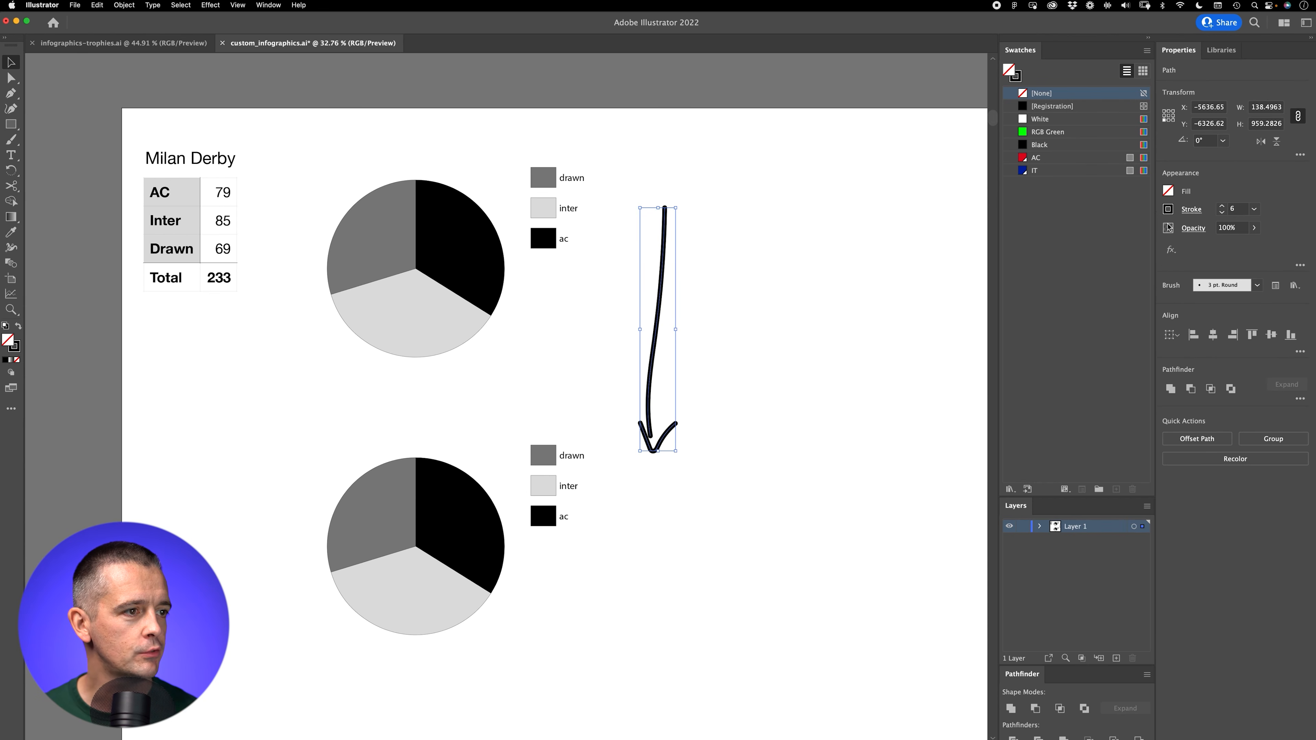
left_click(757, 366)
left_click_drag(665, 442, 664, 430)
Step: Ungroup the lower pie graph, accepting its conversion from a graph to ordinary shapes
scroll(646, 603, "down", 5)
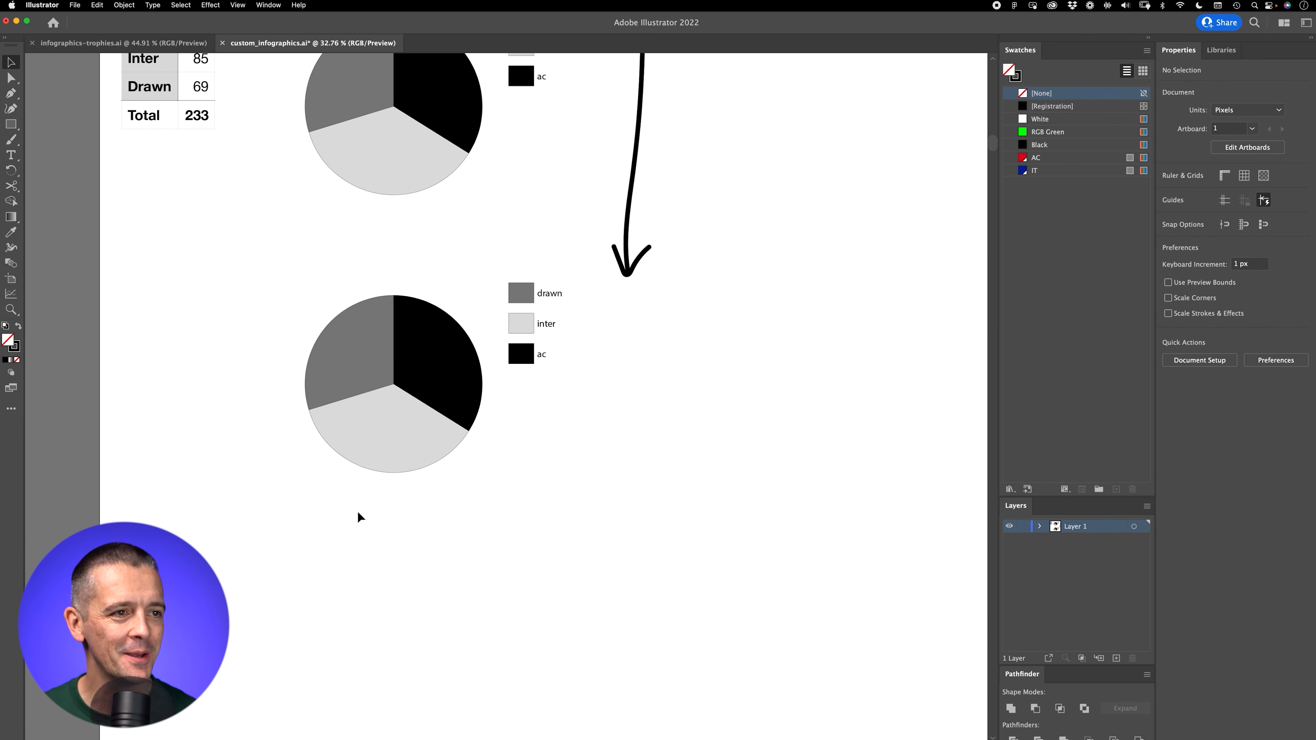
scroll(461, 397, "up", 3)
left_click(461, 387)
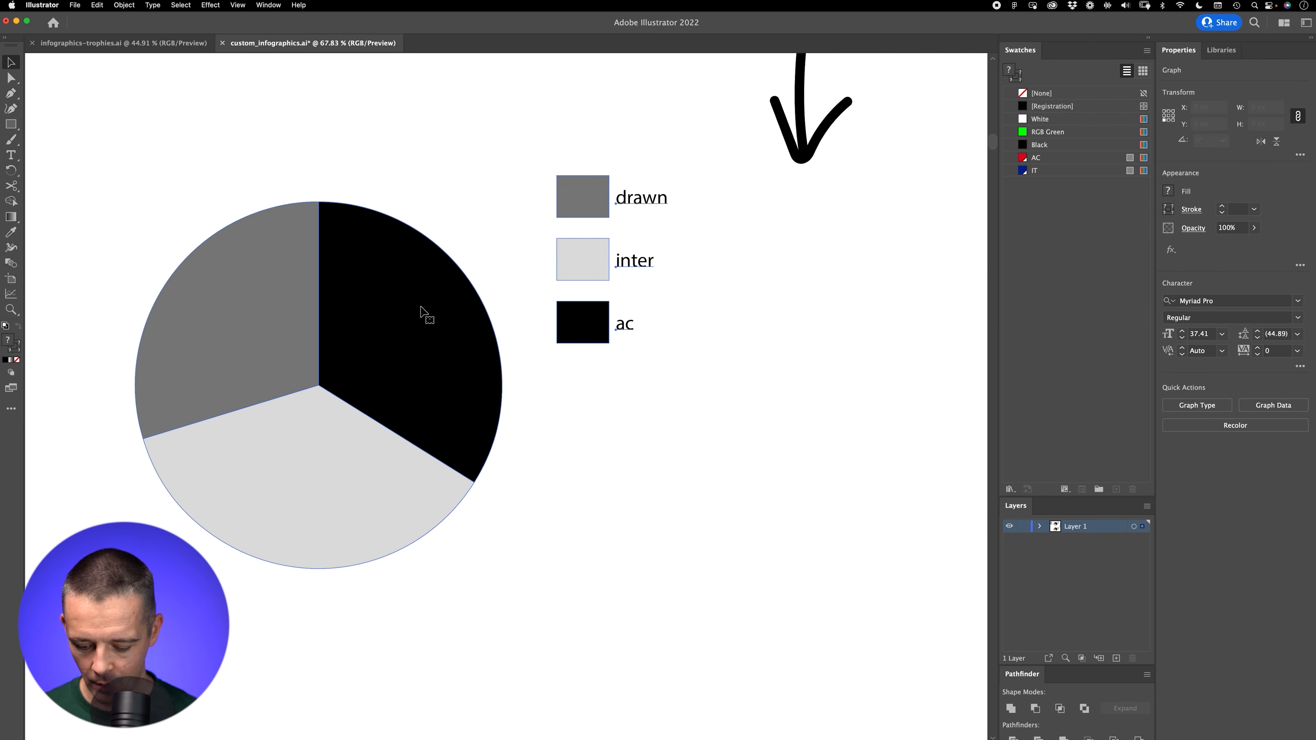
key("super+shift+g")
key("Return")
scroll(729, 294, "left", 2)
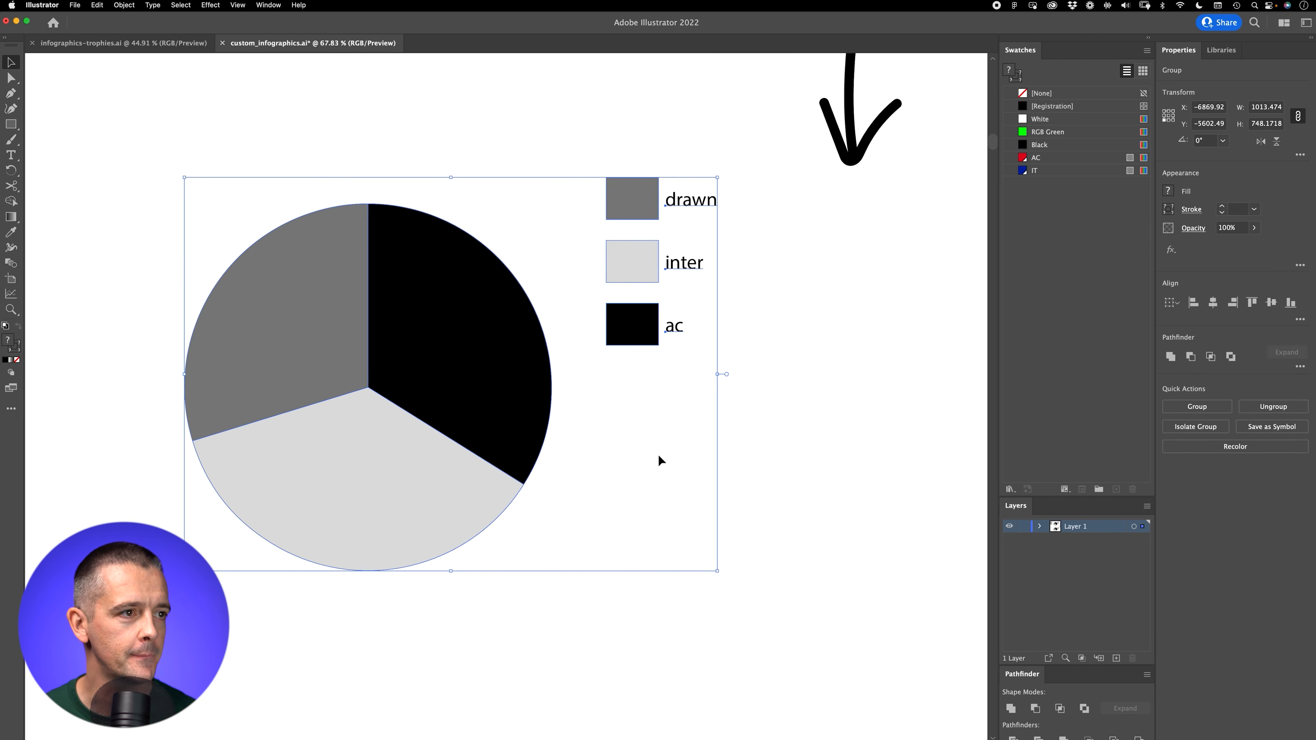
Step: Fill the black ac slice of the lower pie with the AC swatch
key("a")
left_click(454, 384)
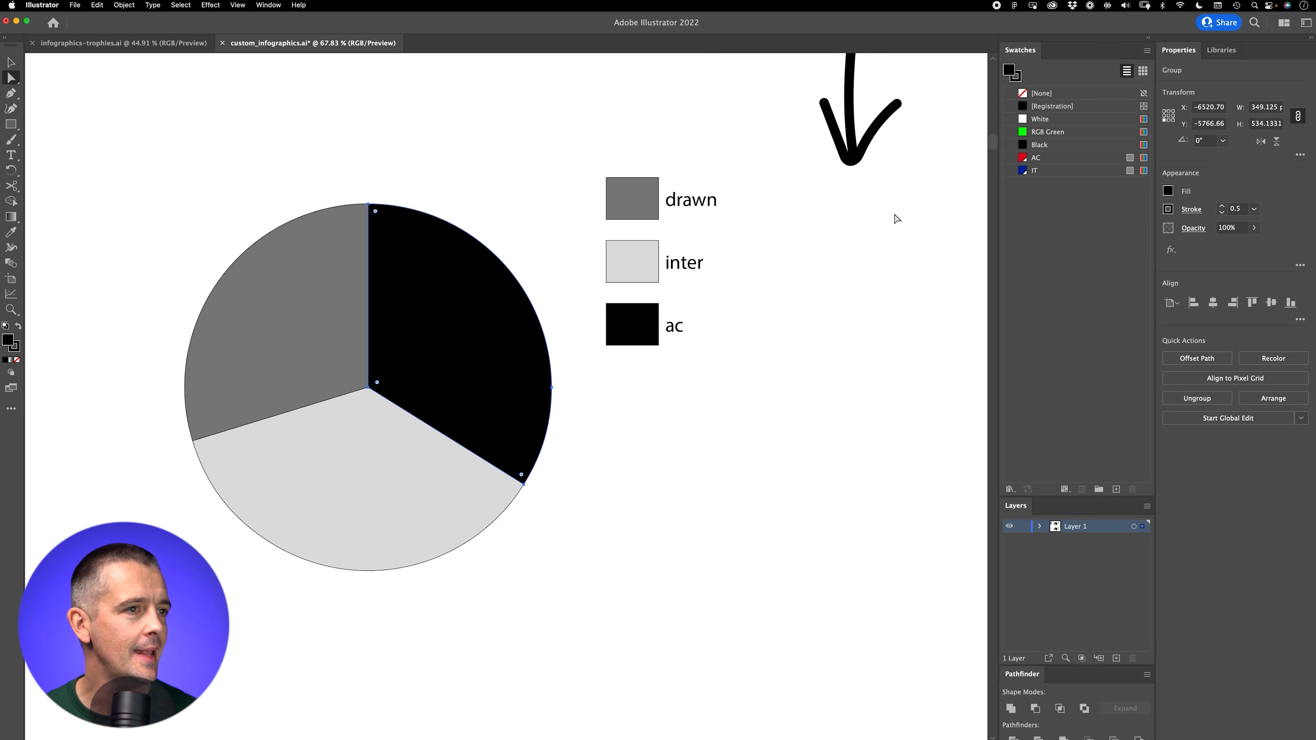
left_click(1046, 161)
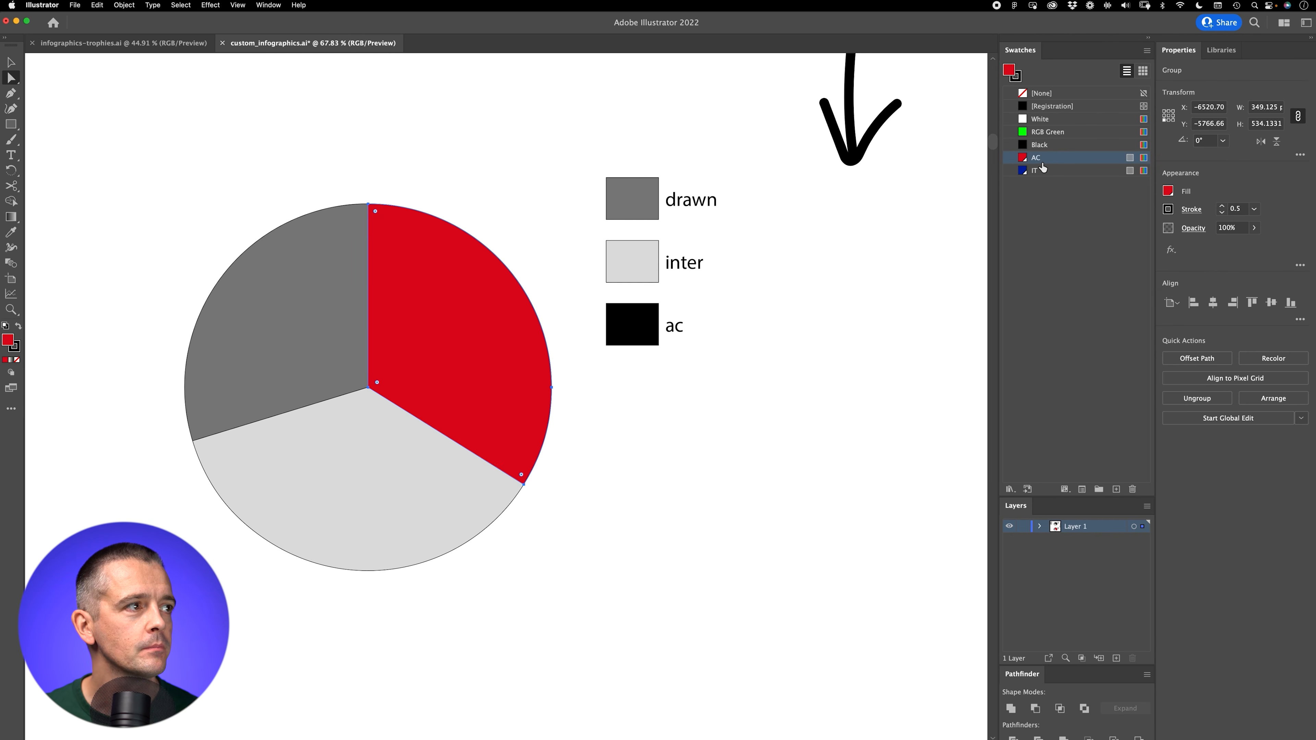
left_click(247, 344)
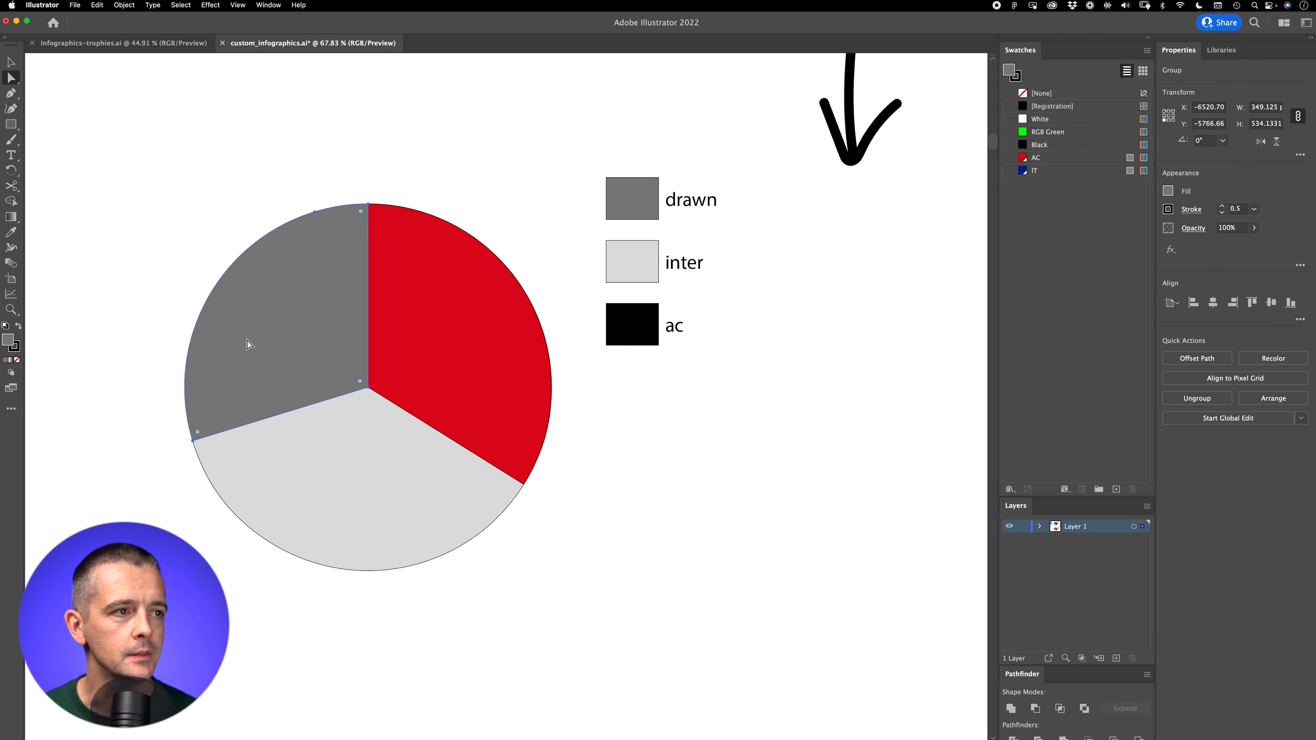
left_click(1046, 173)
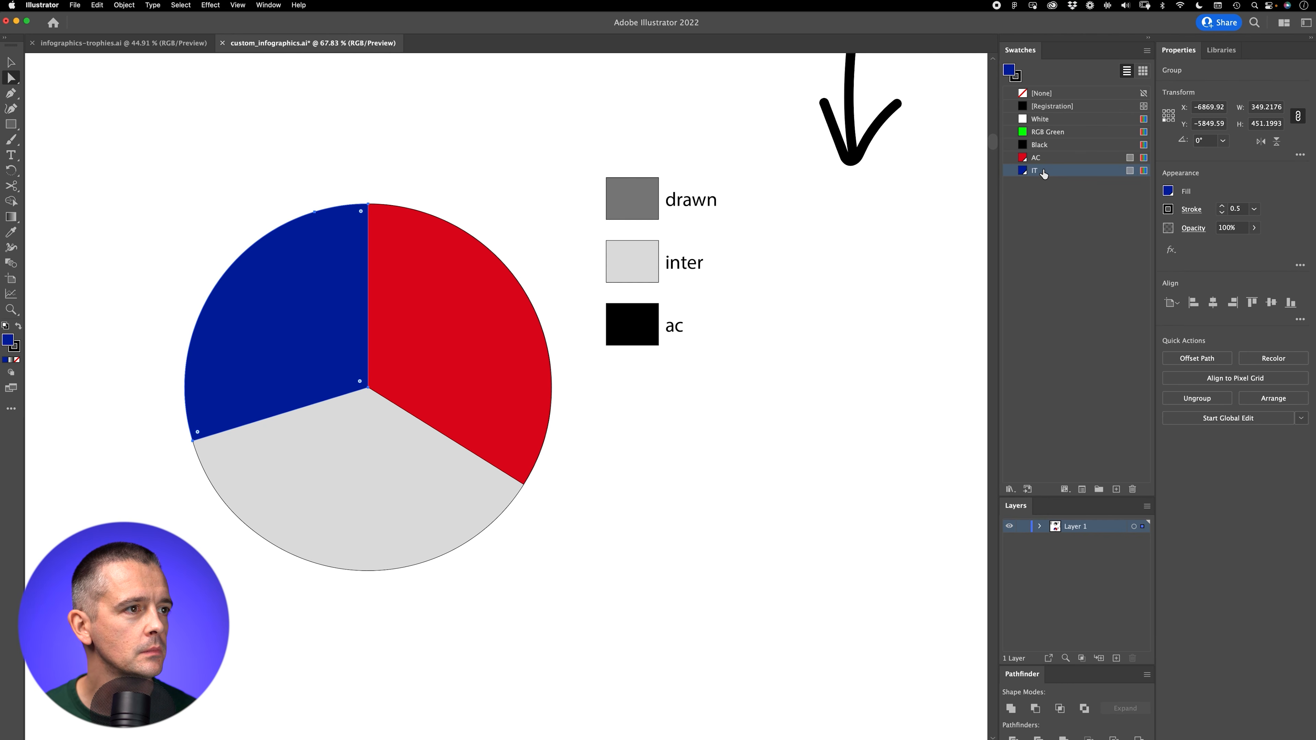
key("super+z")
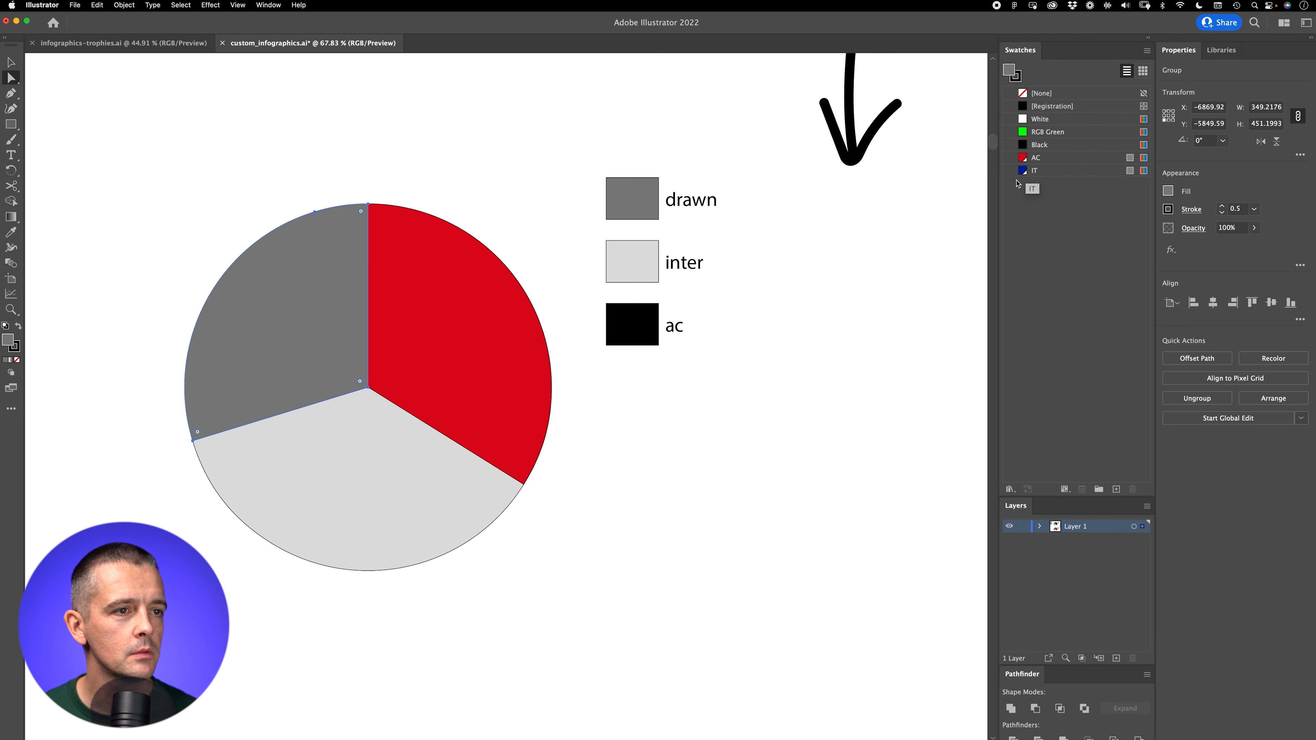
Step: Fill the light grey inter slice of the lower pie with the IT swatch and deselect it
left_click(422, 469)
left_click(1046, 172)
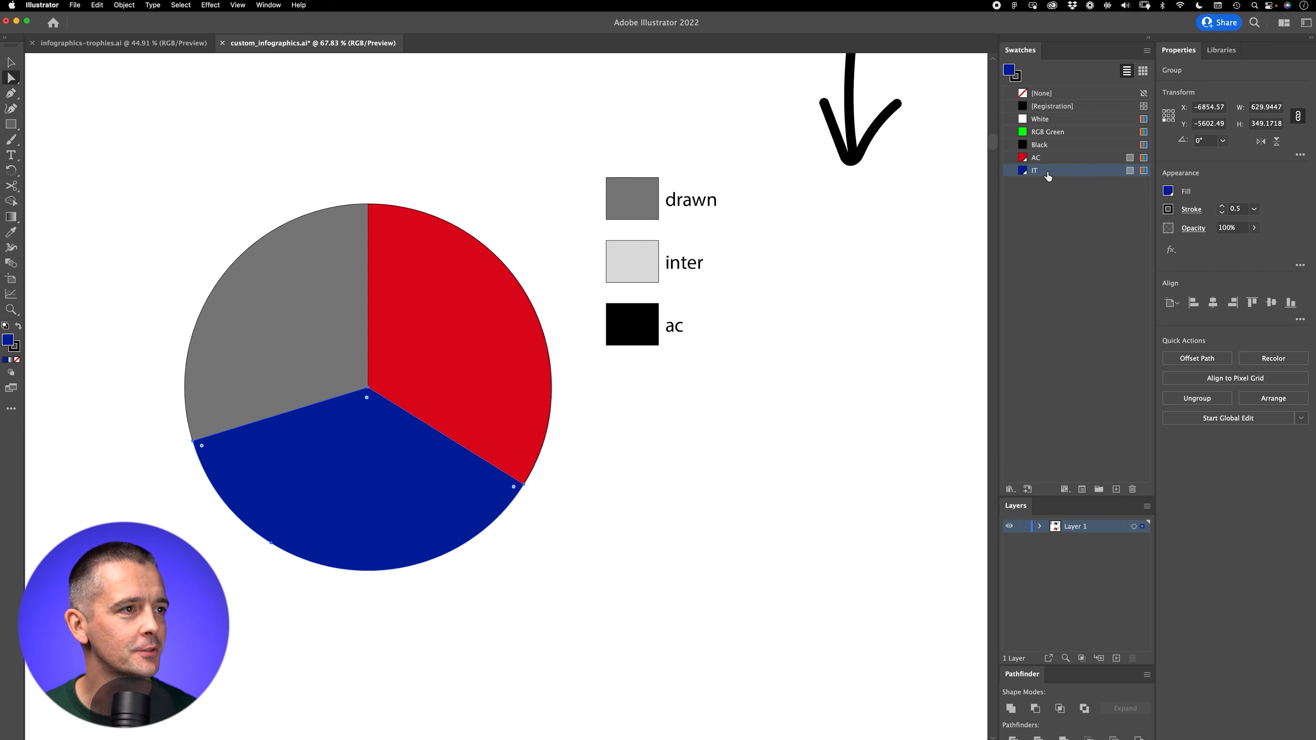
key("super+shift+a")
Step: Copy the recoloured pie and its three legend boxes into the empty space directly beneath it
key("v")
key("z")
left_click_drag(628, 421, 496, 530)
left_click_drag(597, 473, 478, 523)
key("v")
left_click(510, 394)
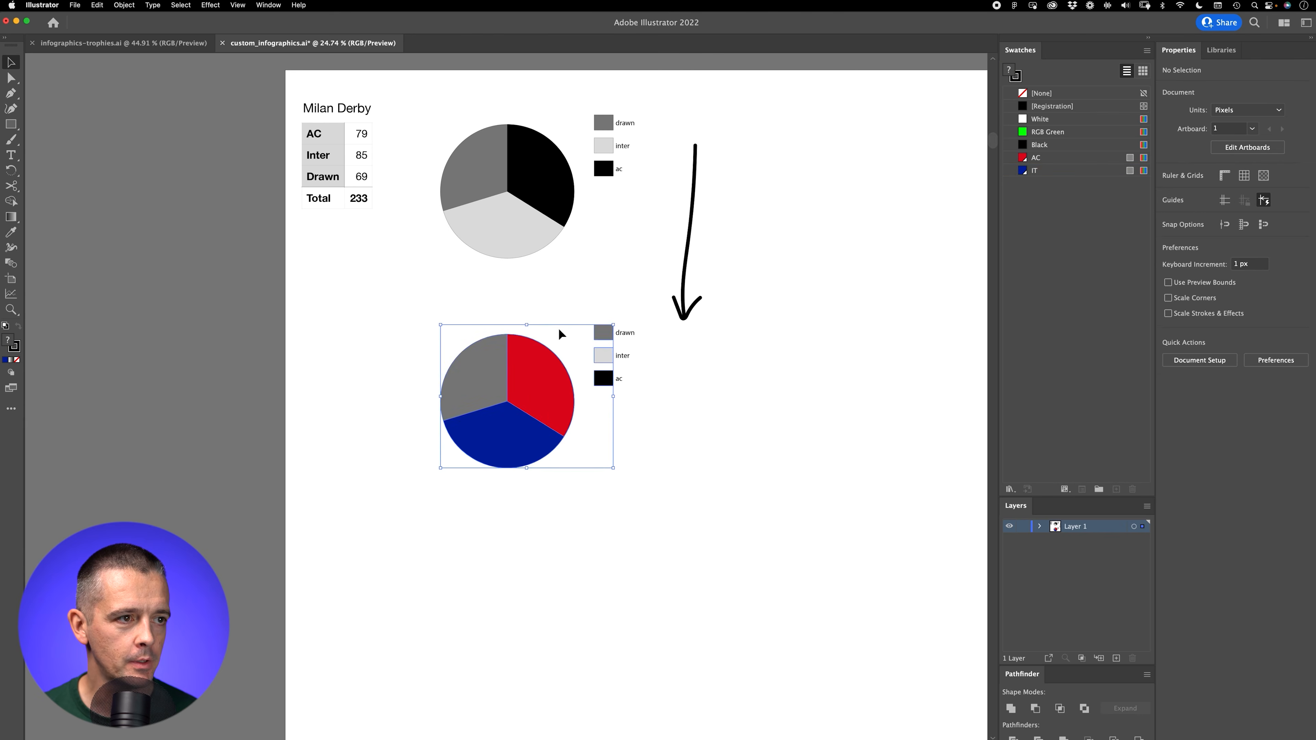
left_click_drag(524, 390, 515, 574)
left_click(658, 601)
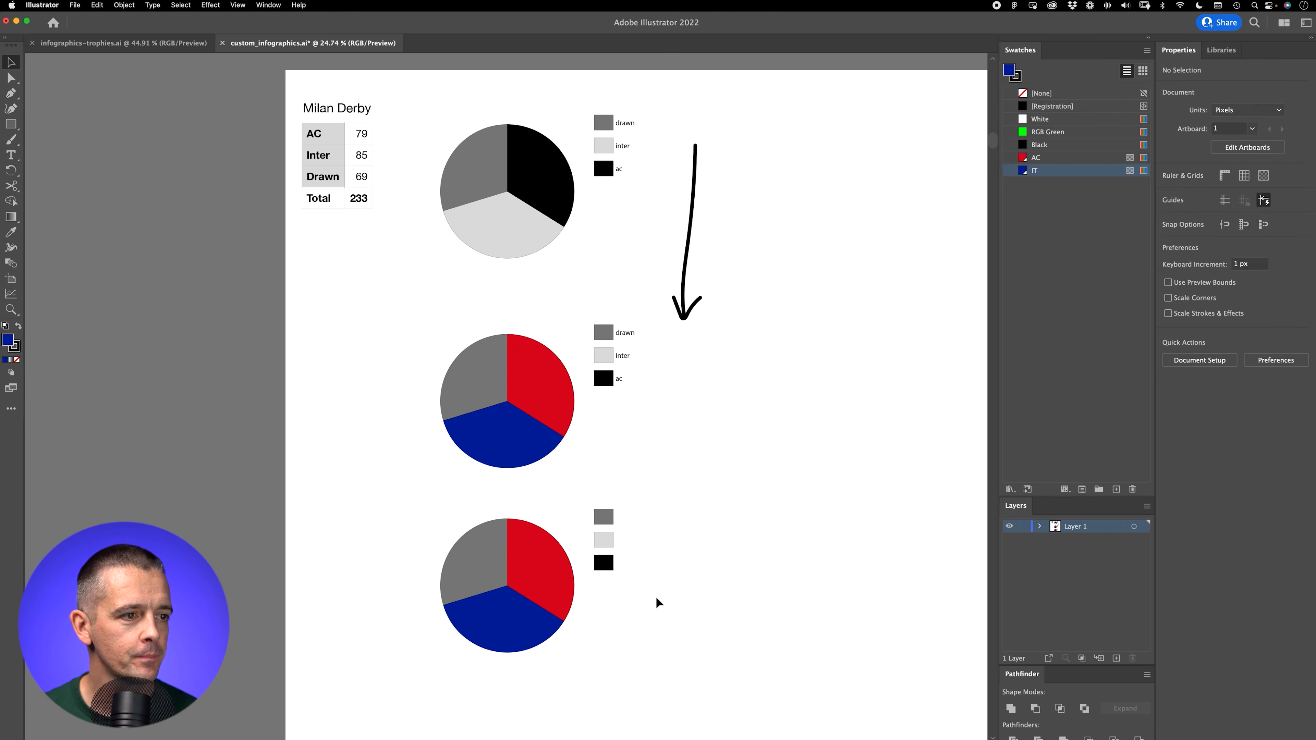
Step: Delete the three legend boxes beside the new pie copy
key("z")
left_click_drag(635, 598, 631, 513)
key("a")
left_click_drag(646, 564, 537, 367)
key("Delete")
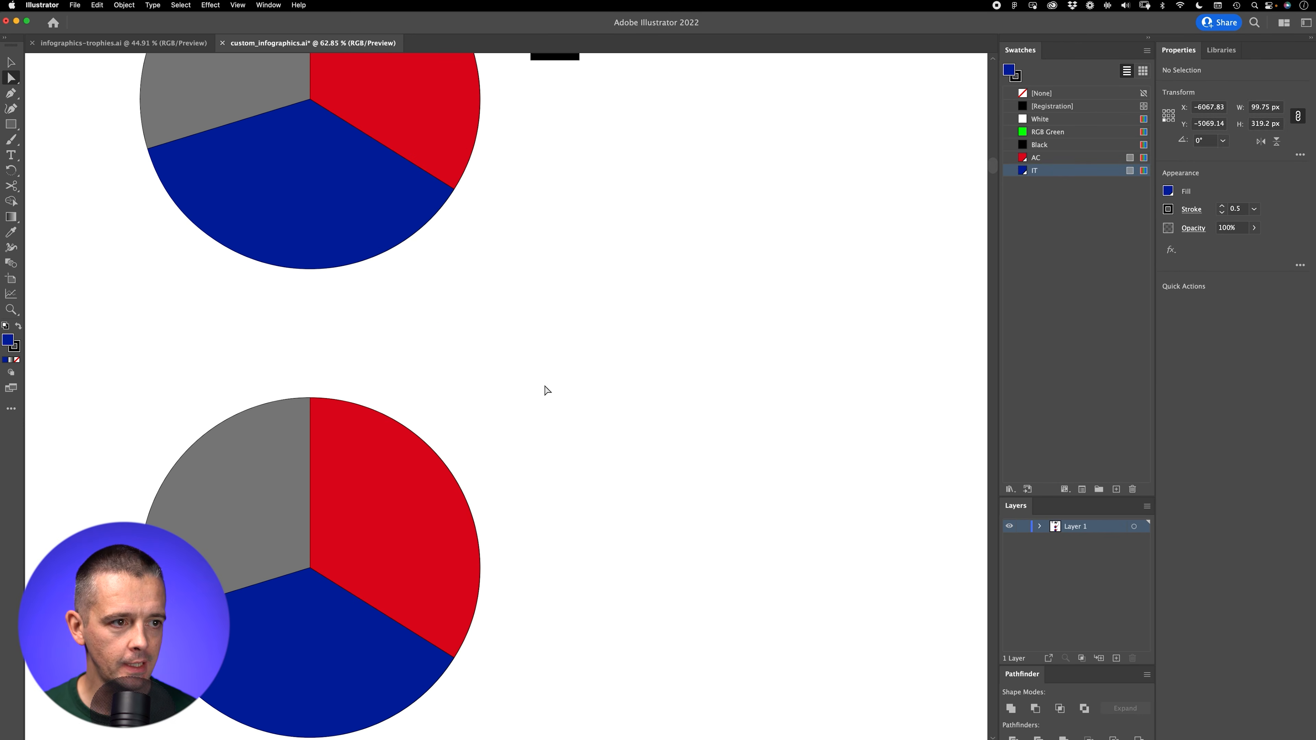
Step: Apply Flatten Transparency to the lowest pie so its strokes turn into filled outline shapes
left_click_drag(650, 478, 766, 281)
key("z")
left_click_drag(419, 429, 522, 374)
left_click_drag(457, 326, 375, 275)
left_click_drag(505, 349, 456, 385)
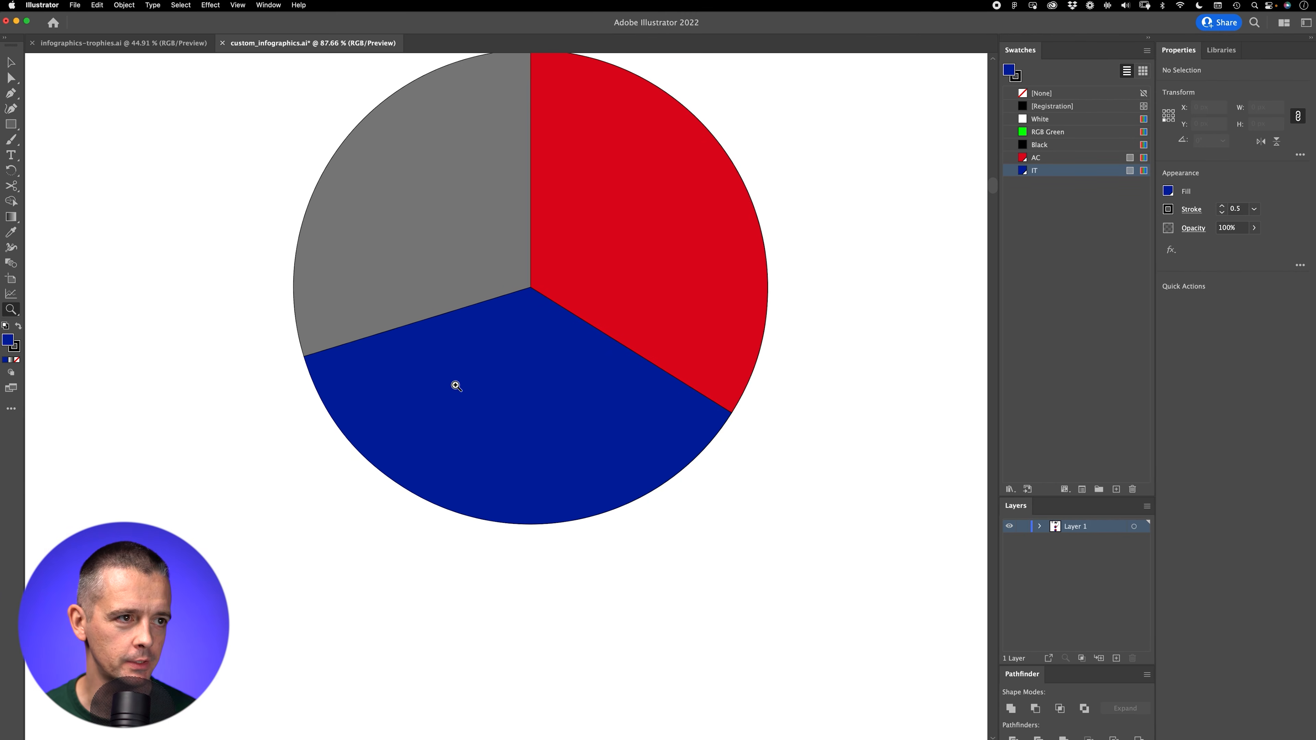
left_click_drag(524, 300, 645, 220)
left_click_drag(615, 287, 574, 343)
mouse_move(623, 291)
left_mouse_down()
mouse_move(544, 372)
mouse_move(602, 305)
left_mouse_up()
key("v")
left_click(464, 426)
key("z")
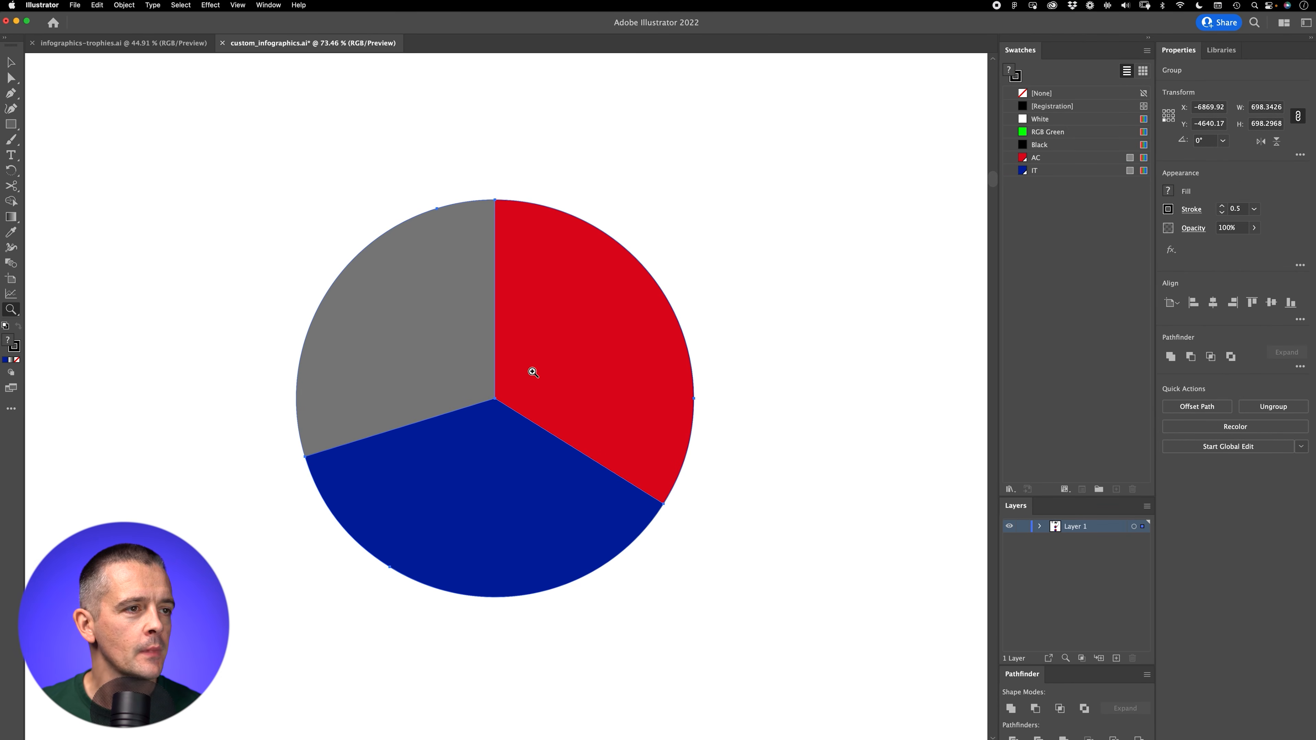
left_click(124, 5)
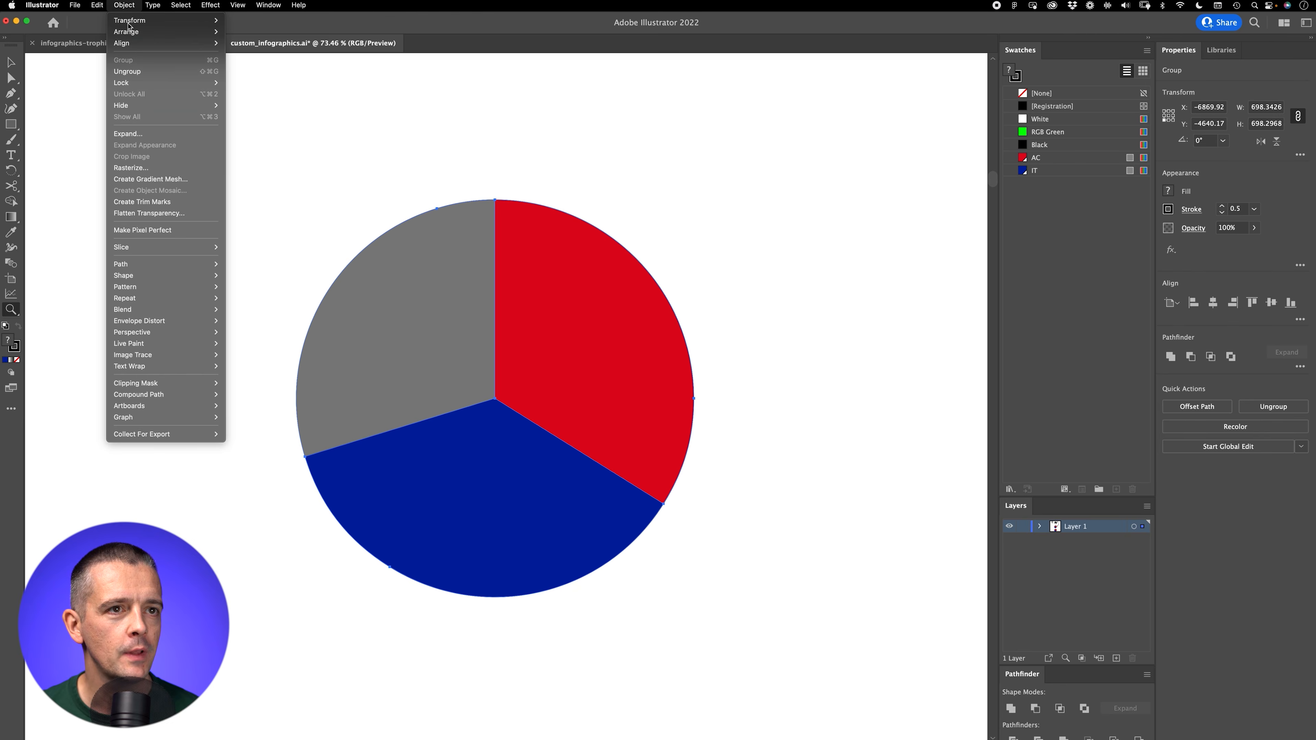
left_click(172, 214)
left_click(845, 449)
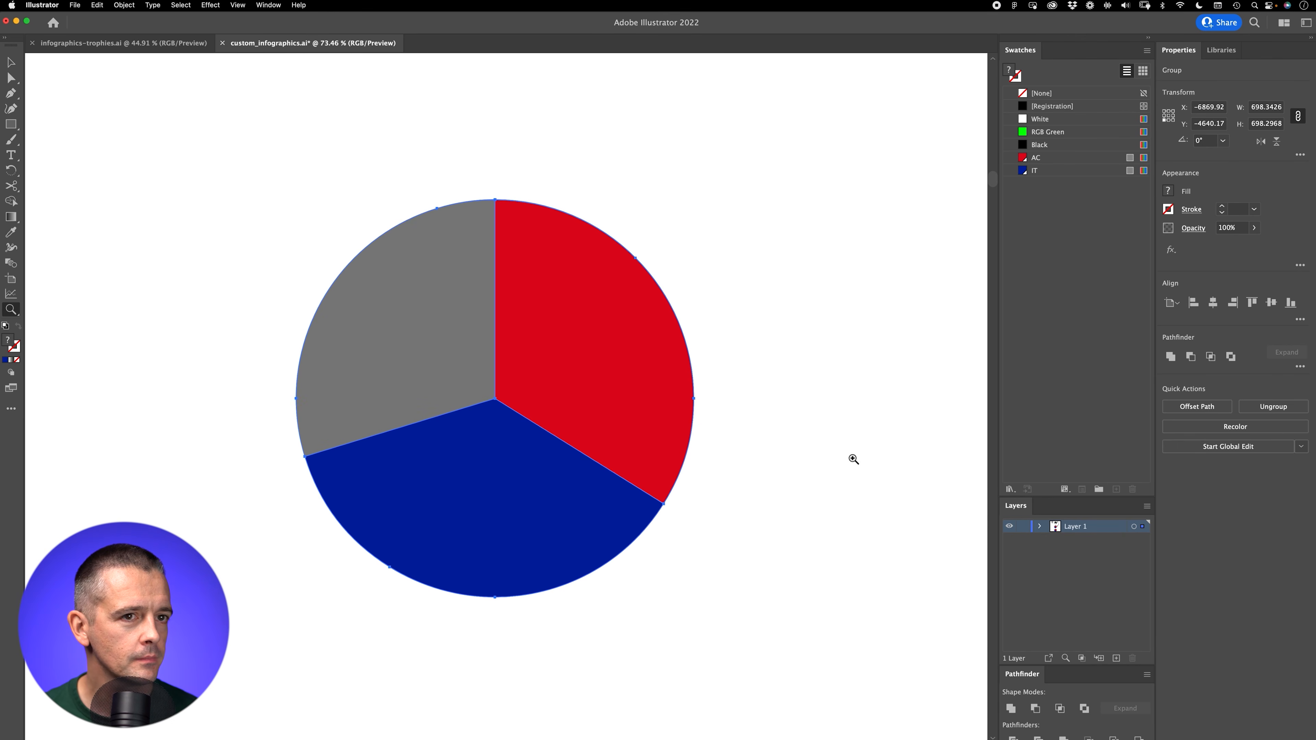
left_click_drag(493, 236, 658, 106)
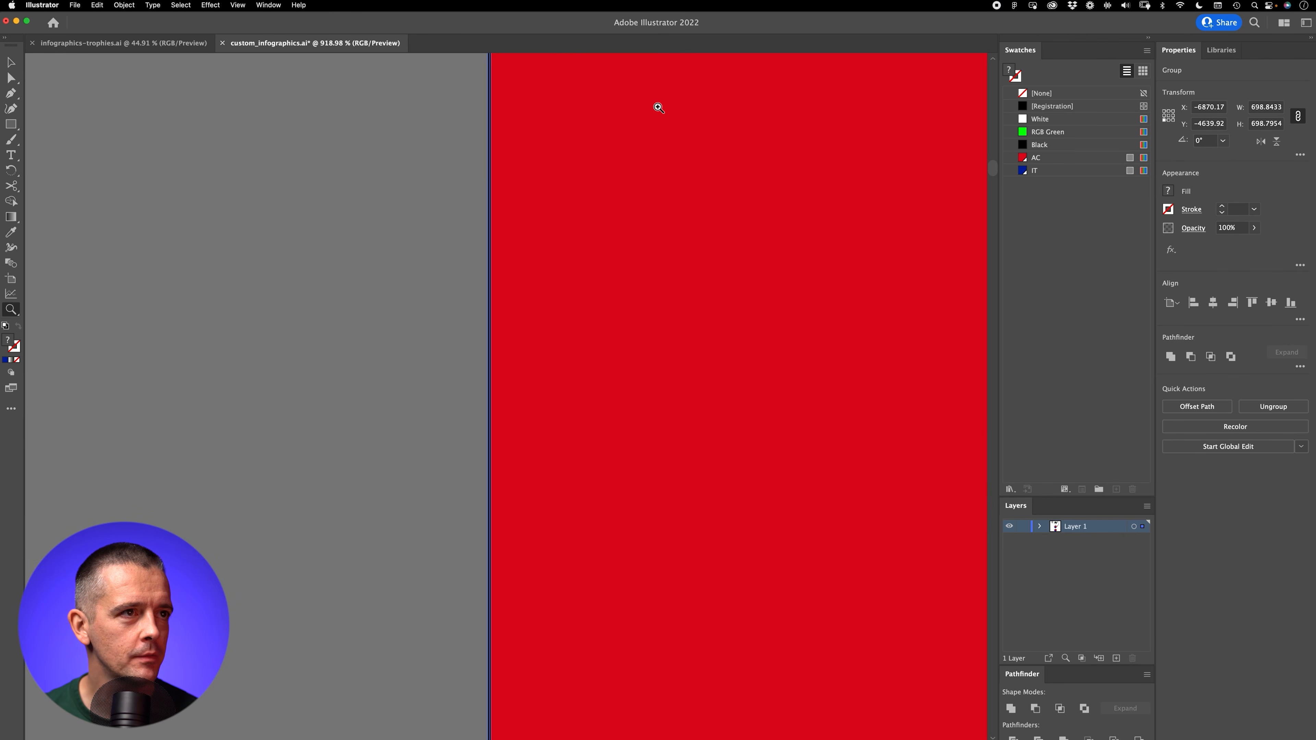
left_click_drag(510, 254, 369, 450)
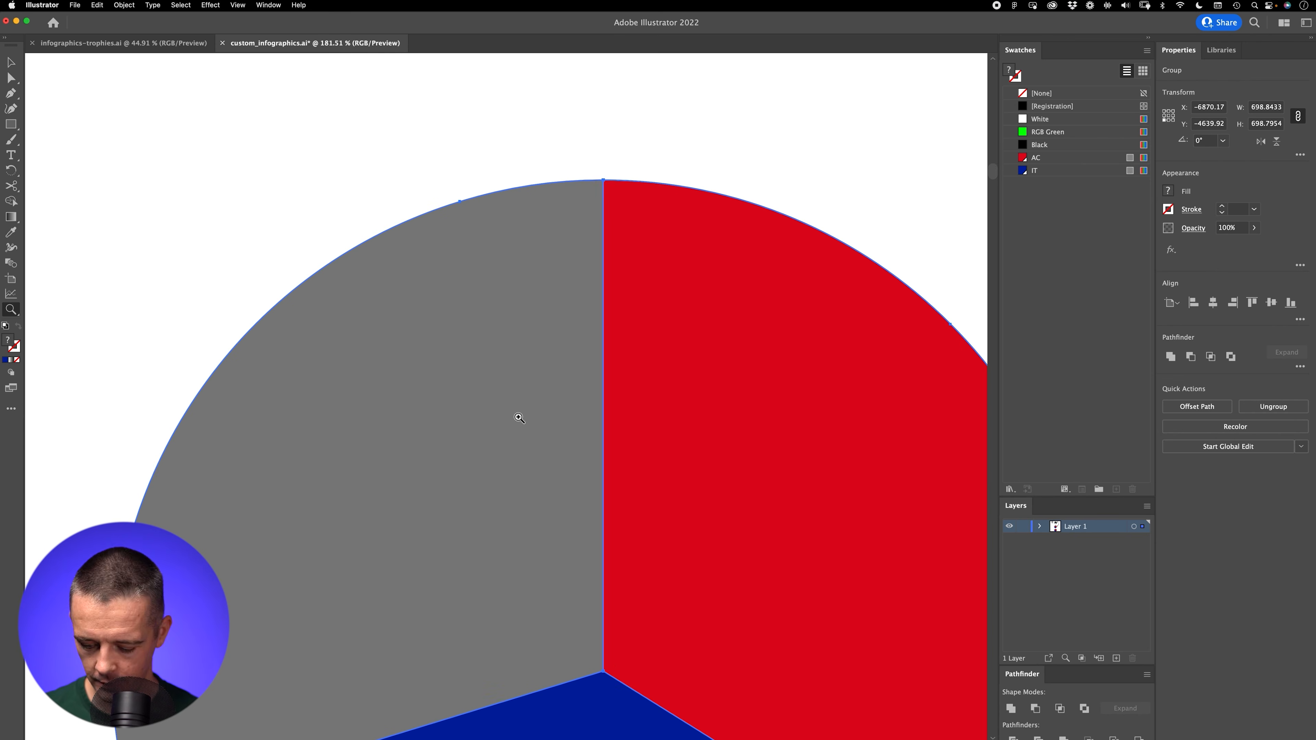
Step: Select the lowest pie's black outline shapes and give them a stroke weight of 4
key("a")
left_click(631, 711)
left_click(617, 710, "shift")
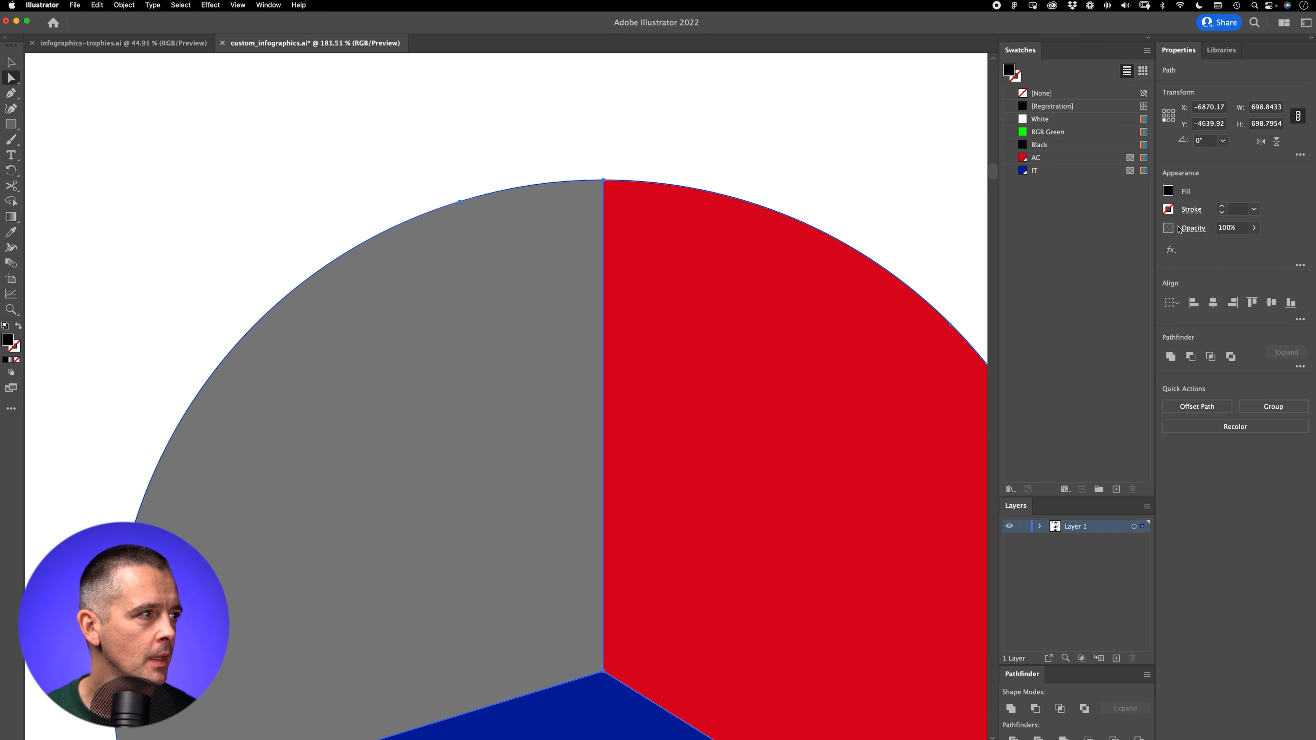
left_click(1222, 206)
left_click(1222, 206)
left_click(1222, 206)
left_click(1222, 206)
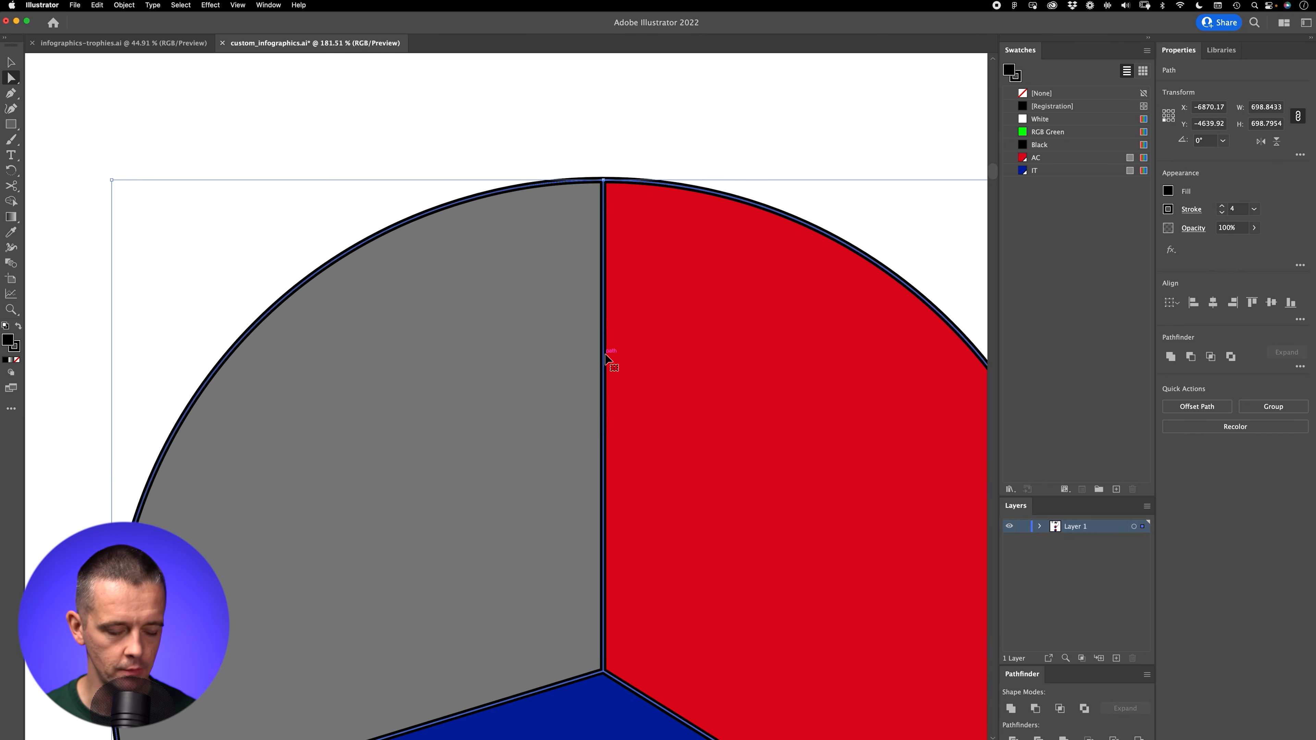
key("super+1")
key("super+minus")
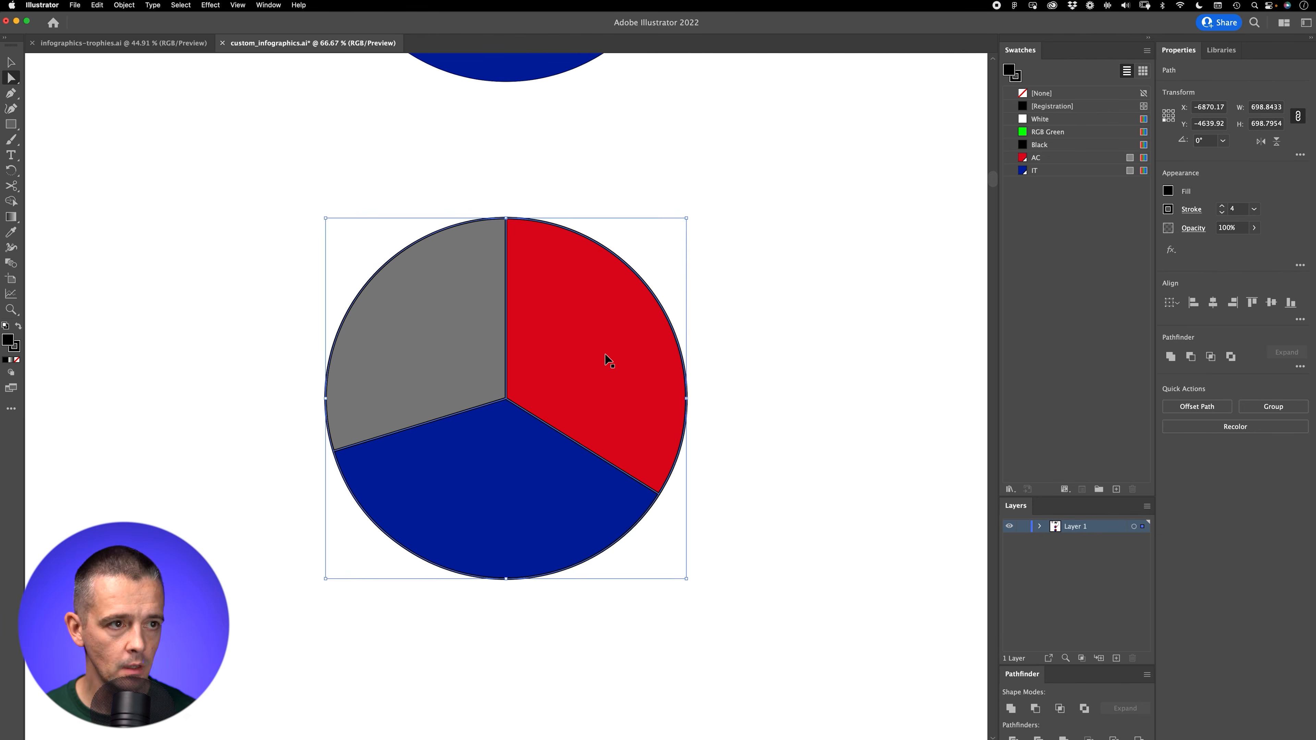
key("super+apostrophe")
key("super+apostrophe")
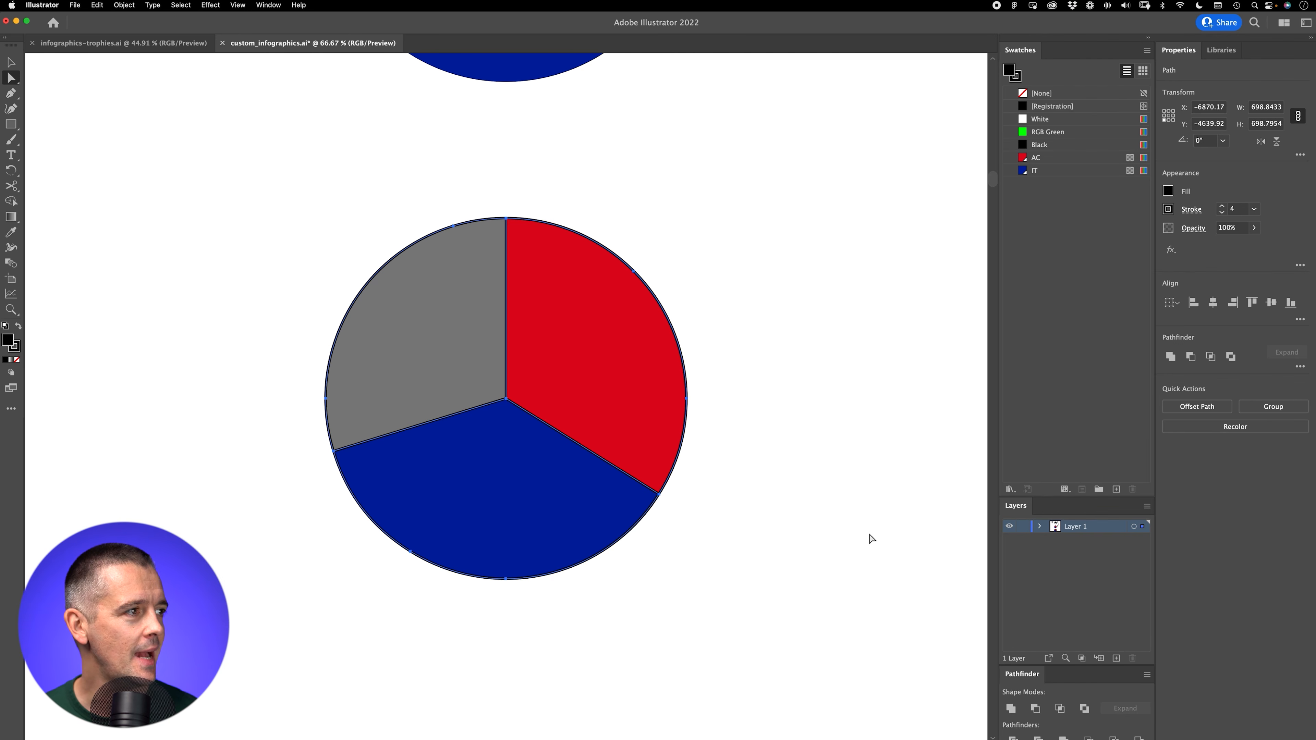
Step: Apply Flatten Transparency to the thickened black outlines to convert their strokes to filled shapes
key("v")
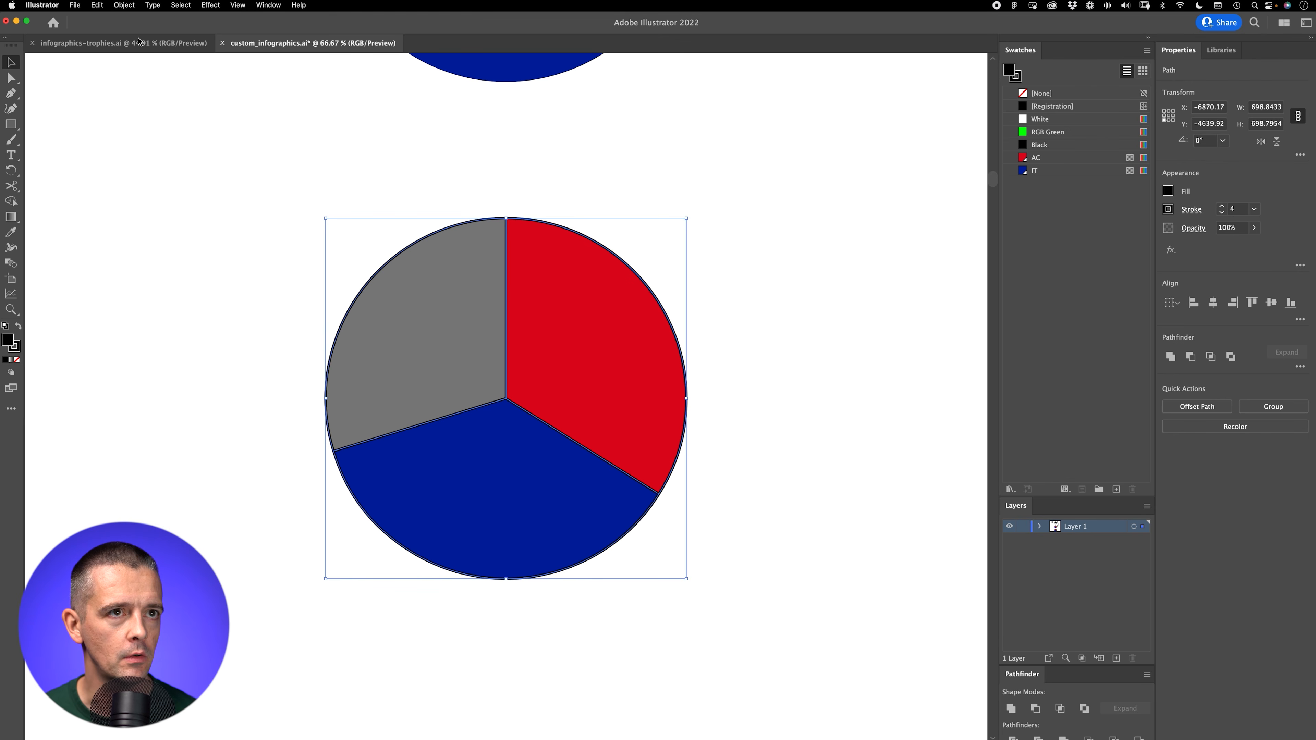
left_click(127, 5)
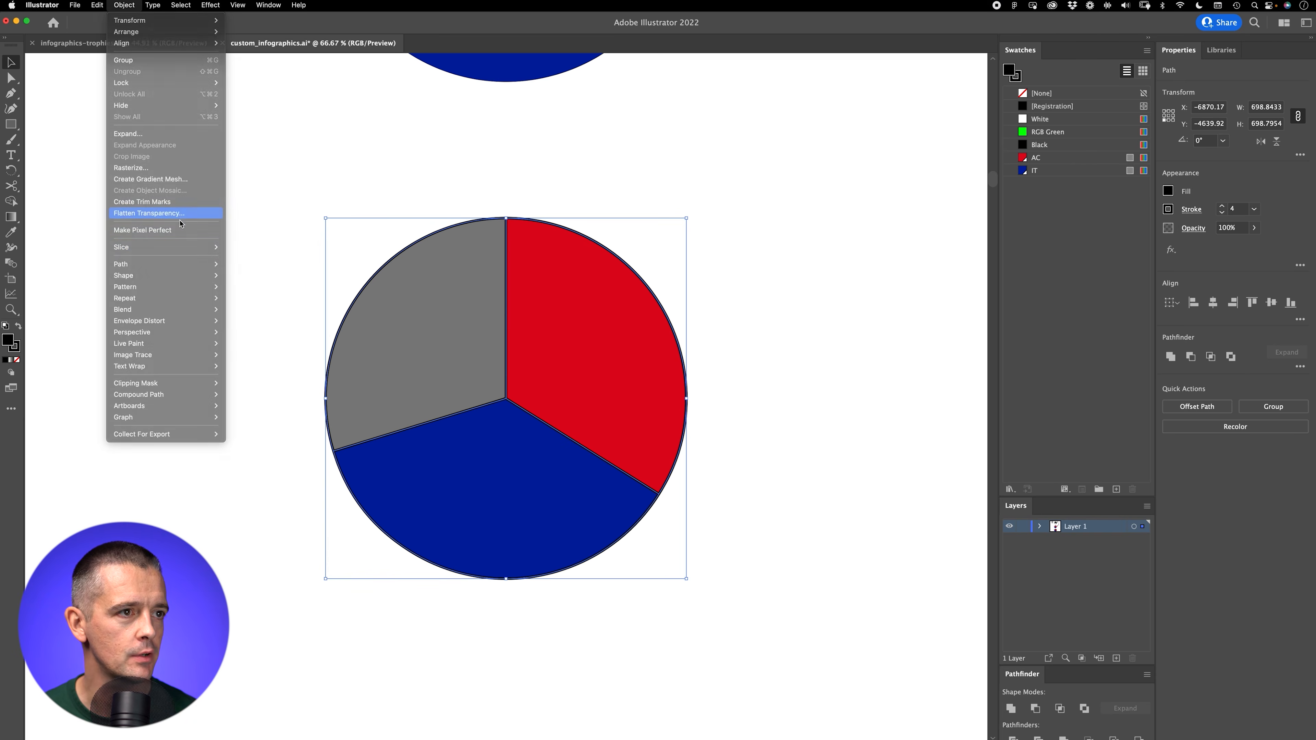
left_click(155, 213)
left_click(838, 446)
Step: Unite the overlapping black outline pieces of the lowest pie into a single shape
key("z")
left_click_drag(502, 399, 792, 263)
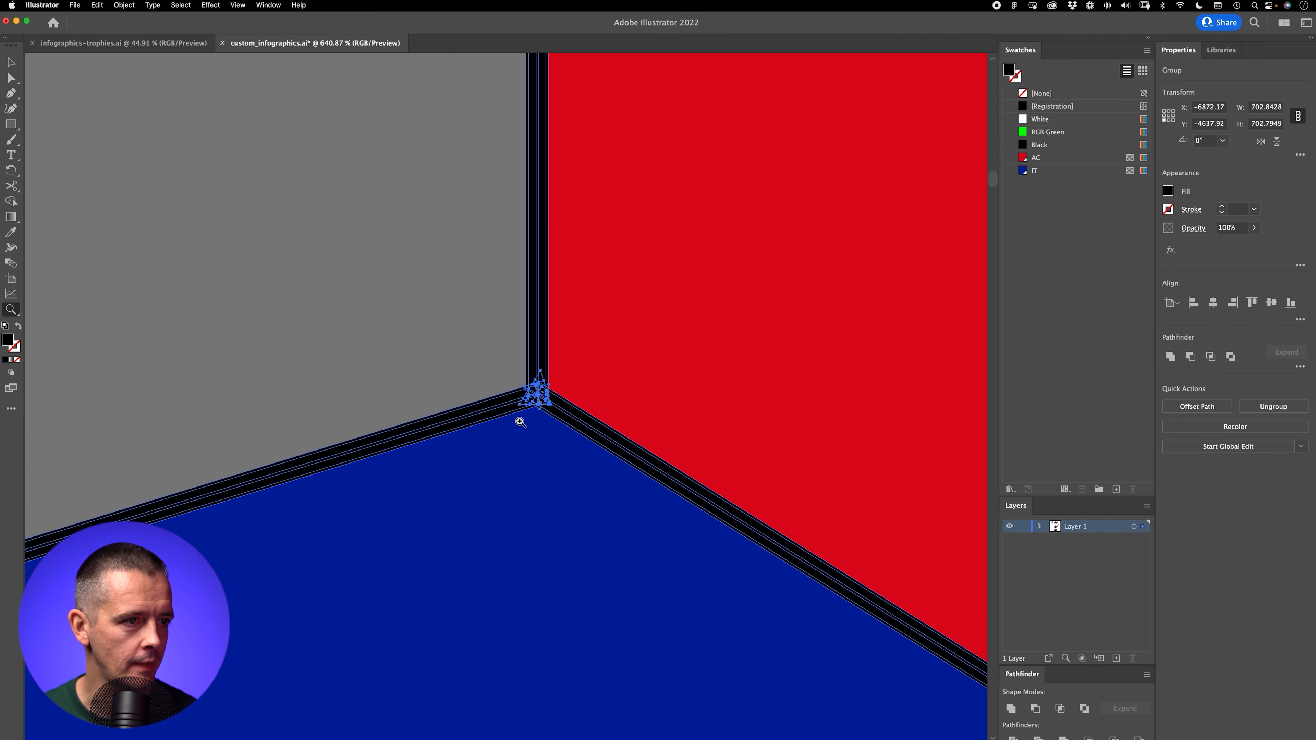
left_click(1010, 708)
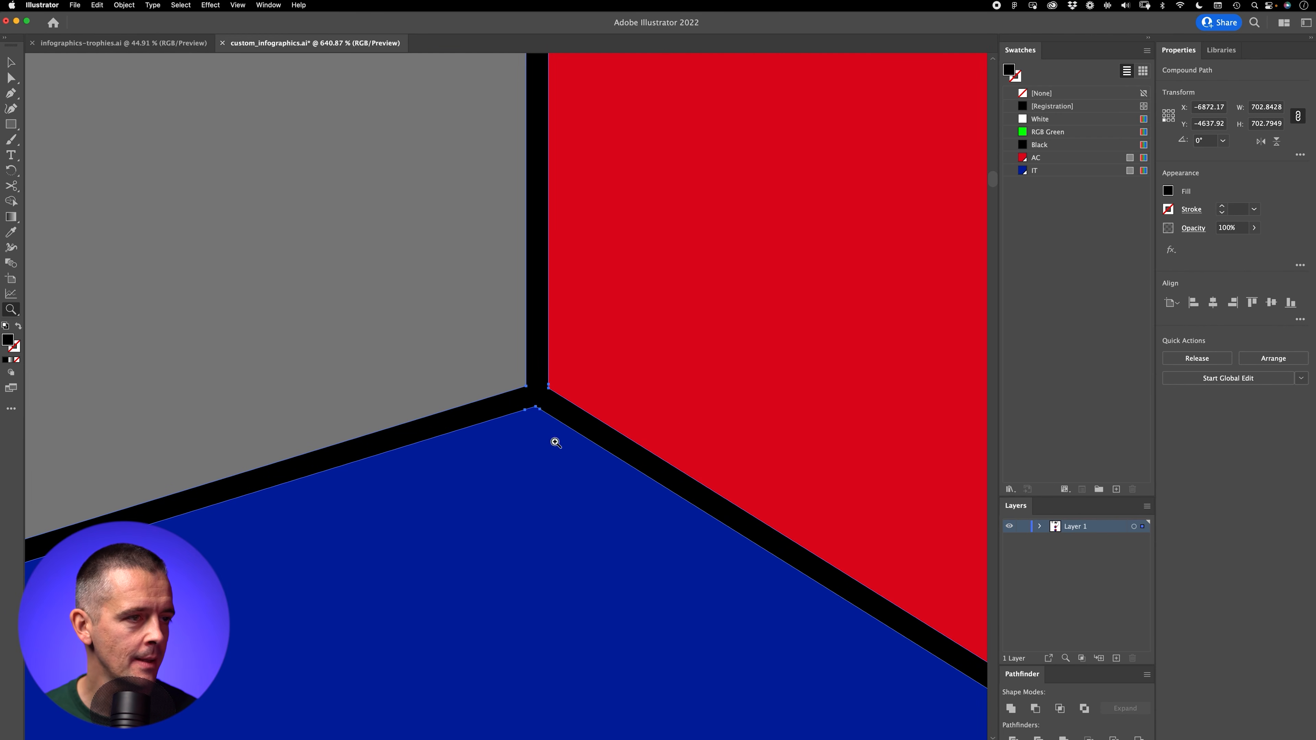
scroll(554, 381, "down", 10)
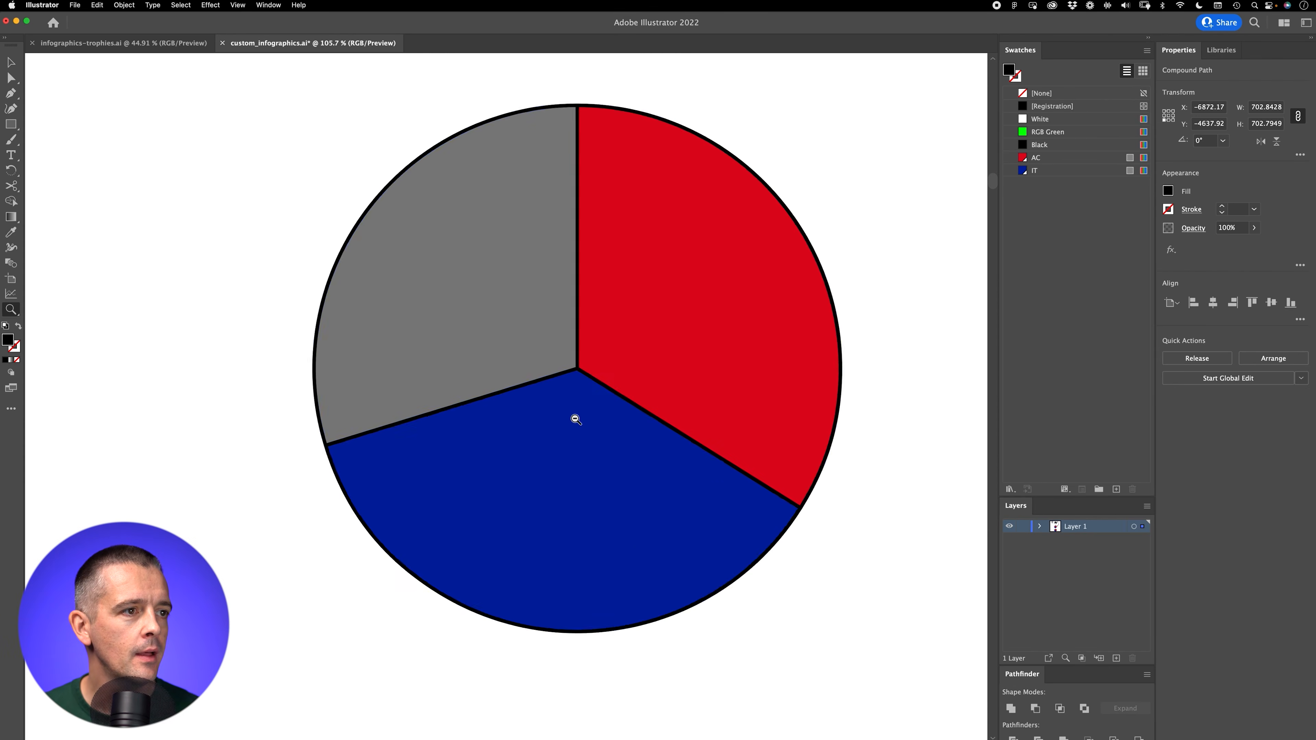
left_click_drag(661, 293, 580, 343)
Step: Scale the united outline up from its centre to about 821 px wide, forming a ring around the pie
key("v")
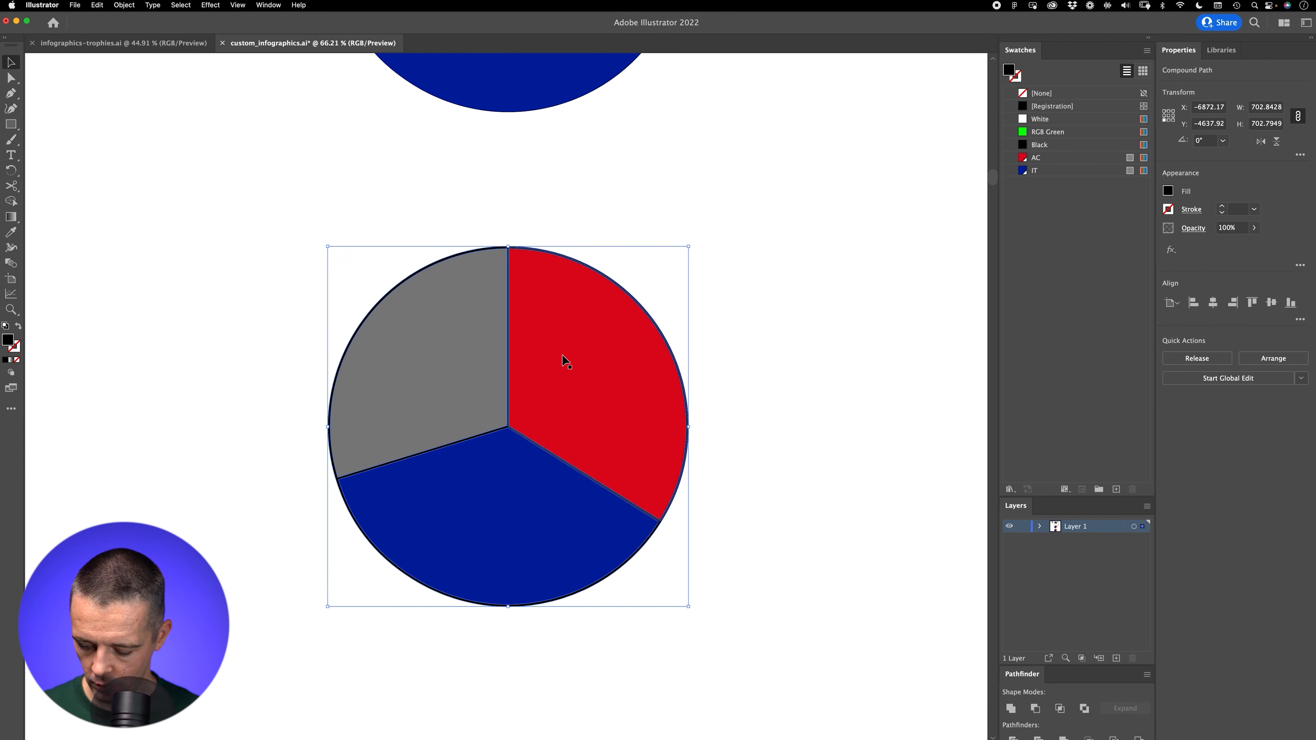
left_click_drag(689, 249, 717, 228)
left_click_drag(712, 229, 720, 220)
key("super+apostrophe")
left_click(623, 264)
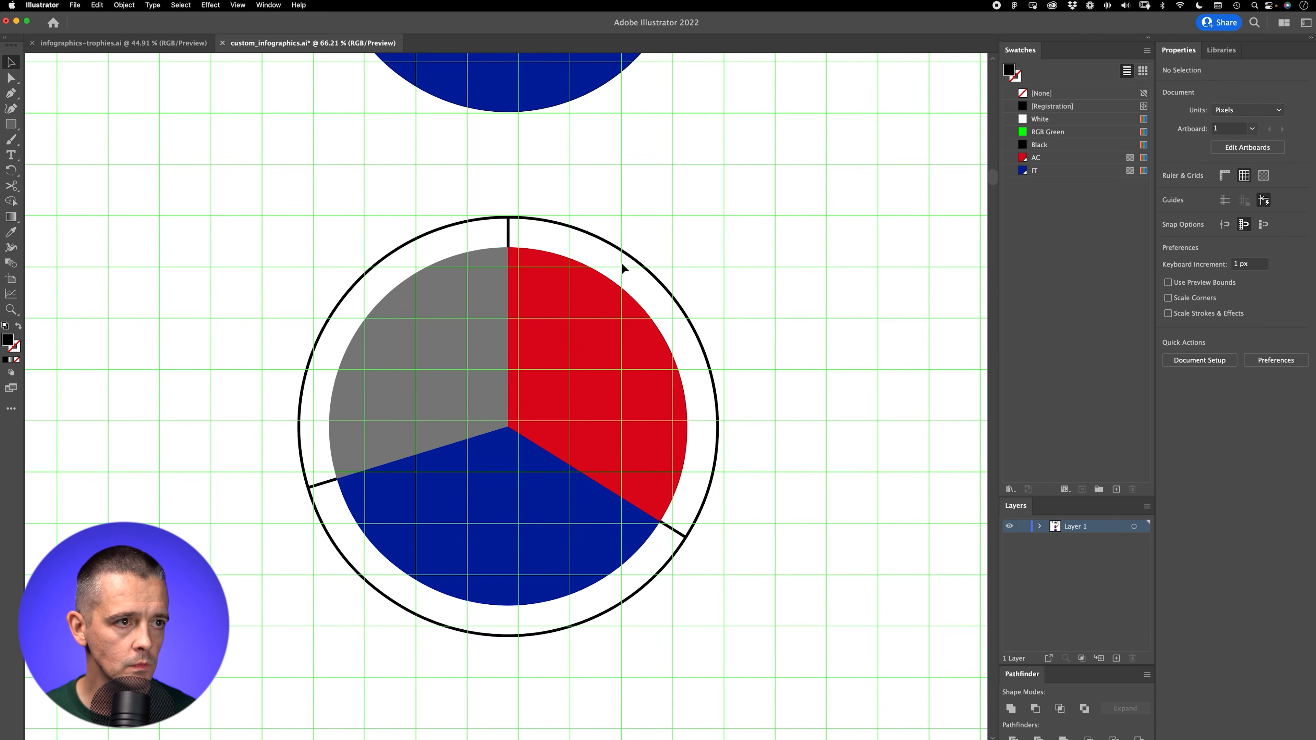
key("super+apostrophe")
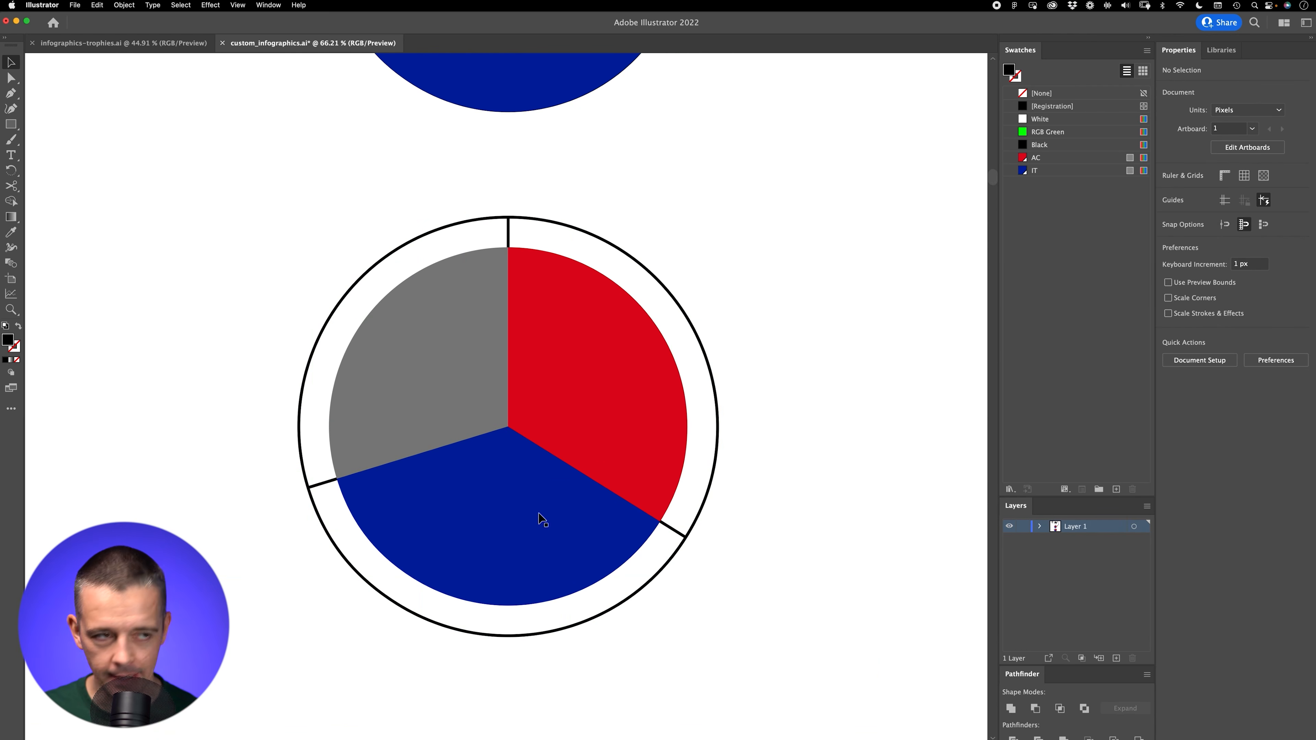
scroll(479, 376, "right", 3)
Step: Show the grid and draw a black grid-aligned rectangle wider than the ring over the upper part of the pie
key("super+apostrophe")
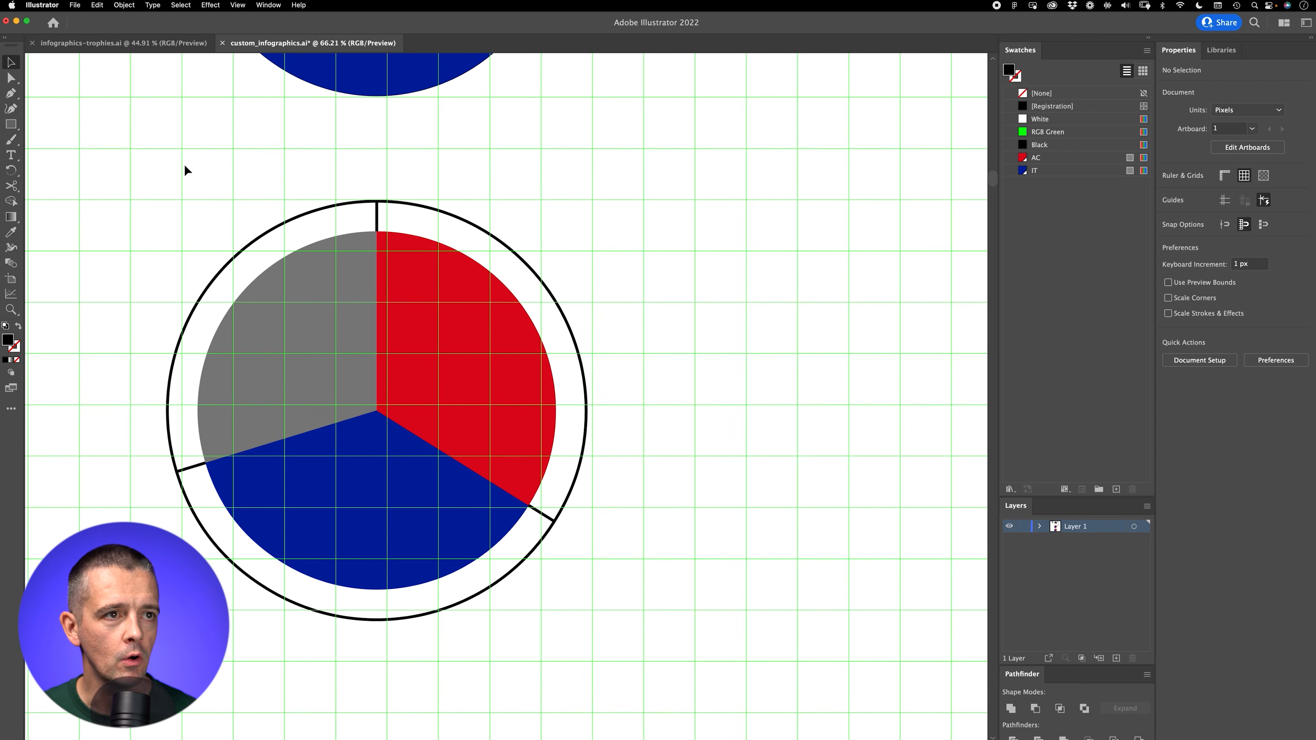
key("super+0")
key("m")
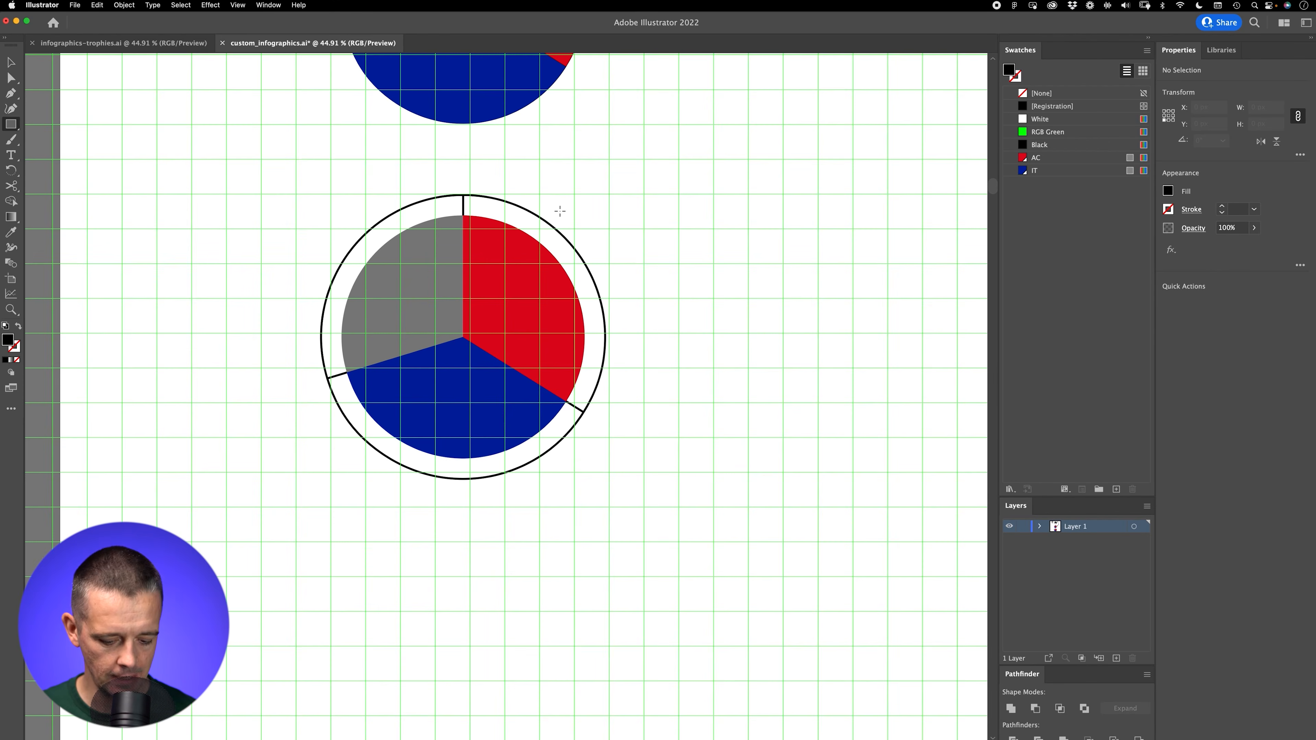
key("super+equal")
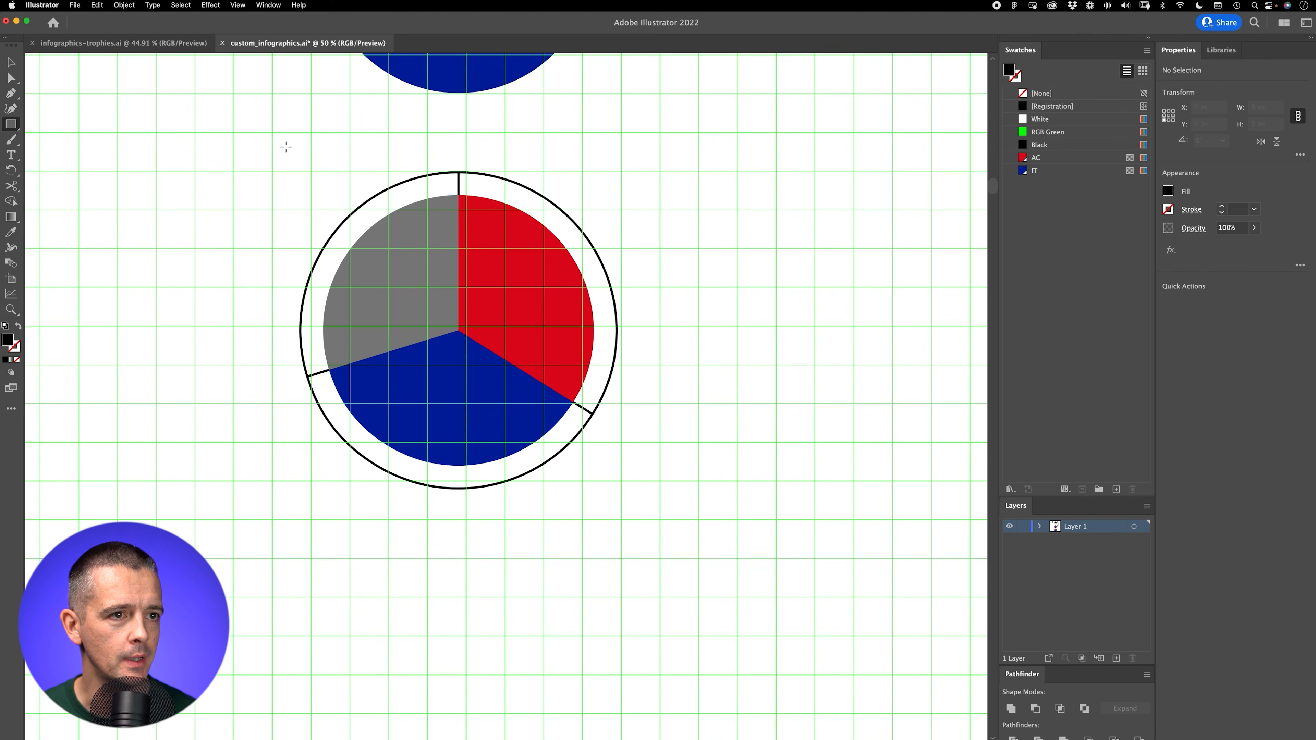
left_click_drag(244, 141, 654, 357)
left_click_drag(449, 364, 459, 498)
key("super+z")
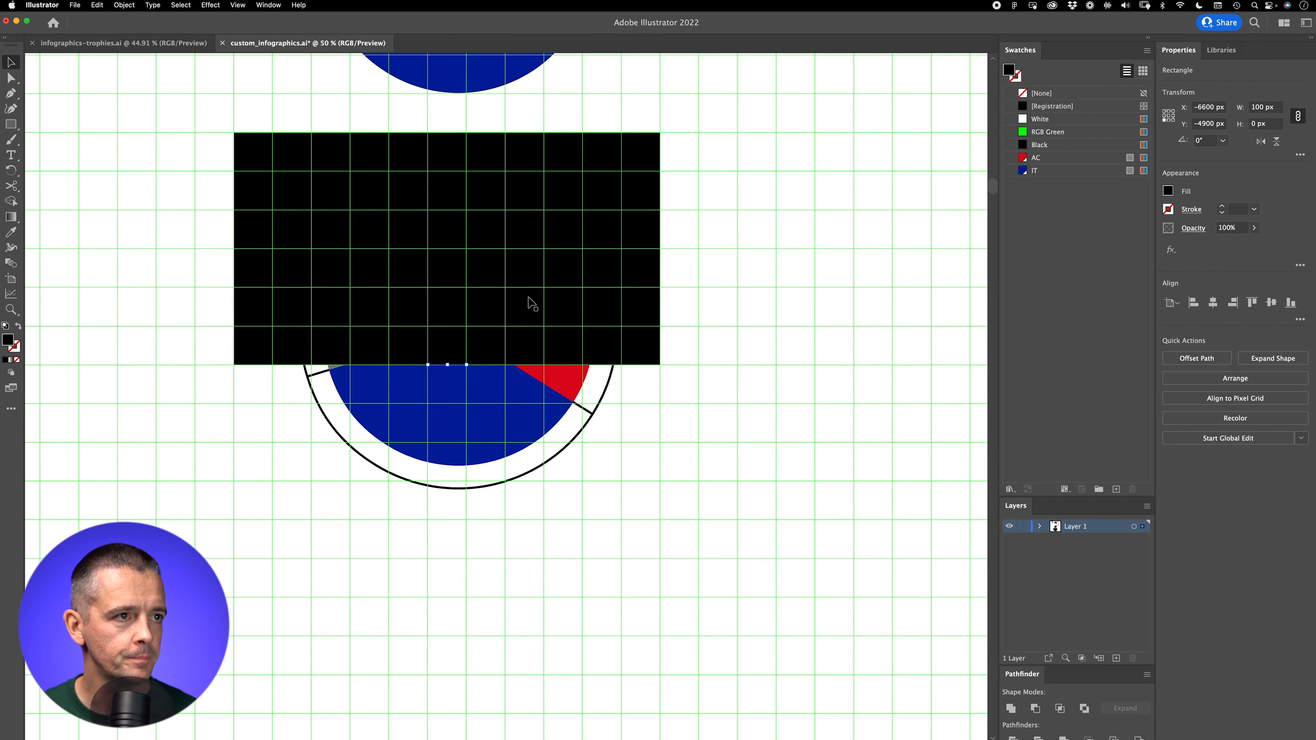
Step: Extend the black rectangle down past the ring's lower edge and lock it behind the pie
left_click(636, 162)
left_click_drag(448, 367, 437, 524)
left_click(438, 525)
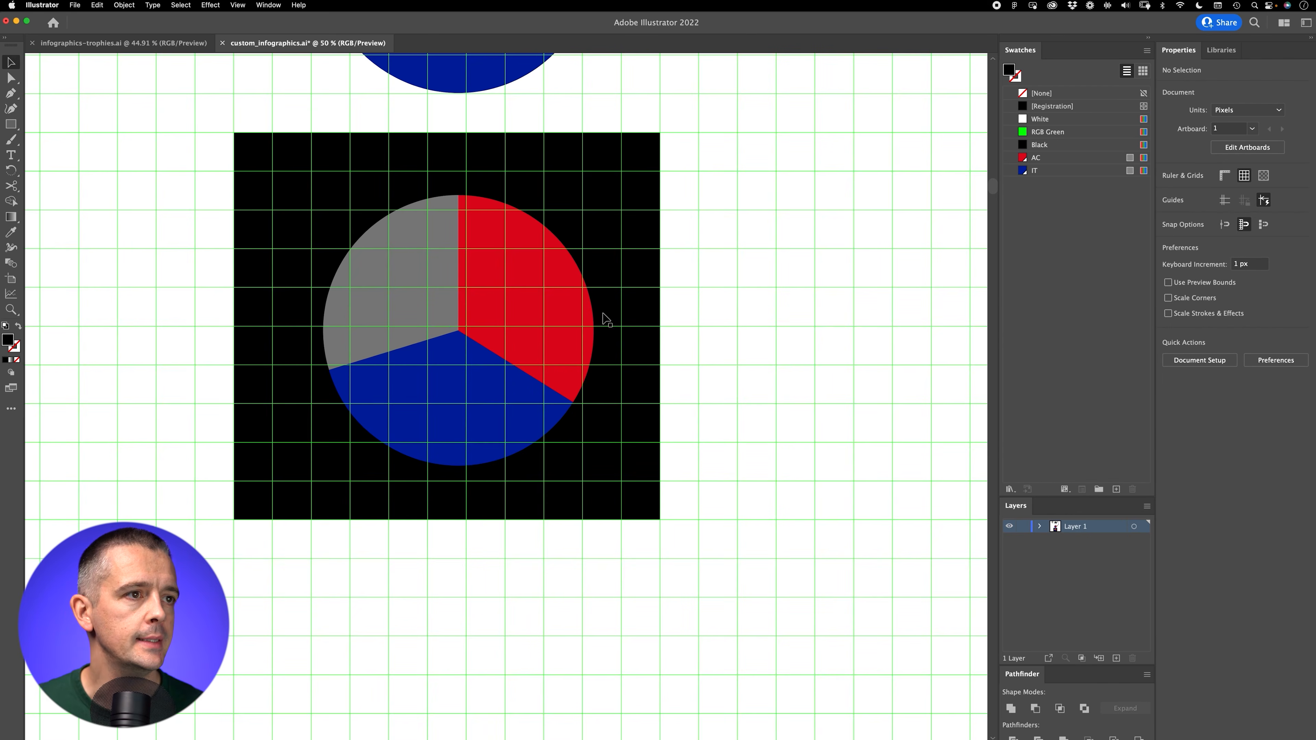
left_click(658, 219)
key("super+2")
Step: Try to fill the grouped pie and ring with the RGB Green swatch
left_click_drag(583, 153, 547, 230)
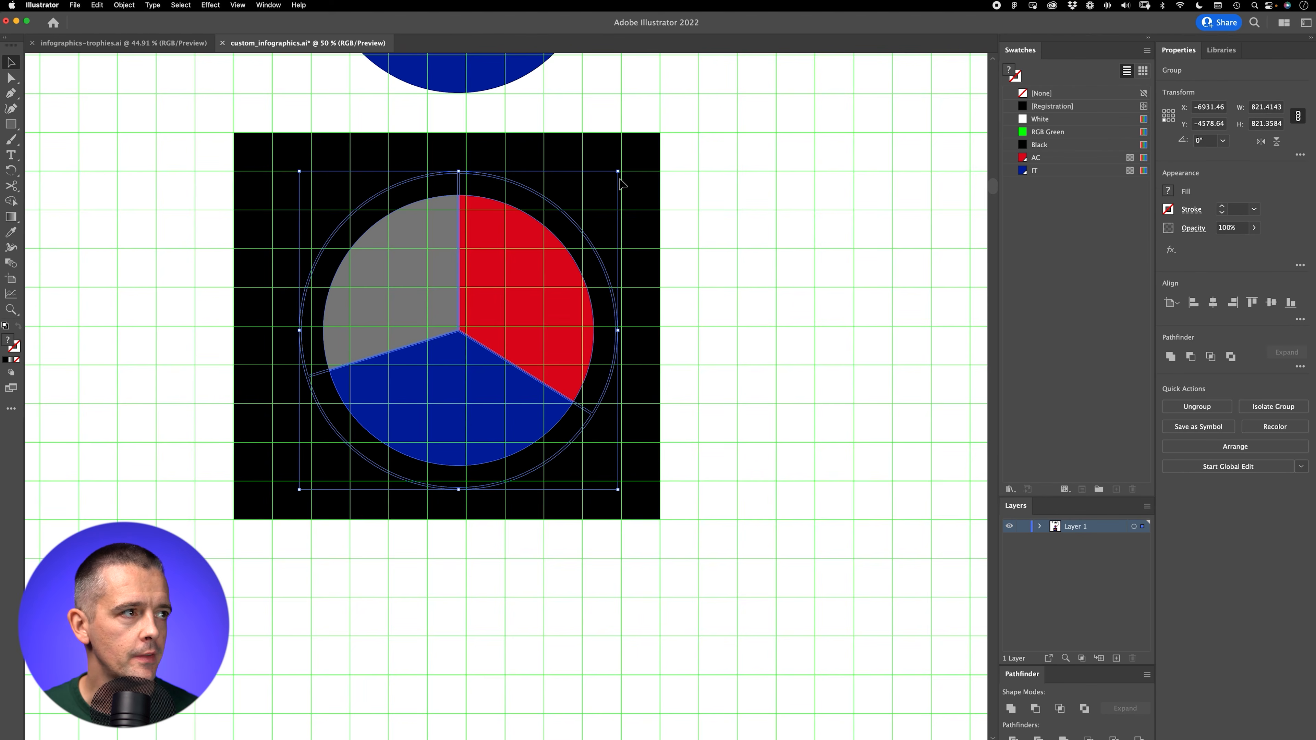
left_click(1041, 132)
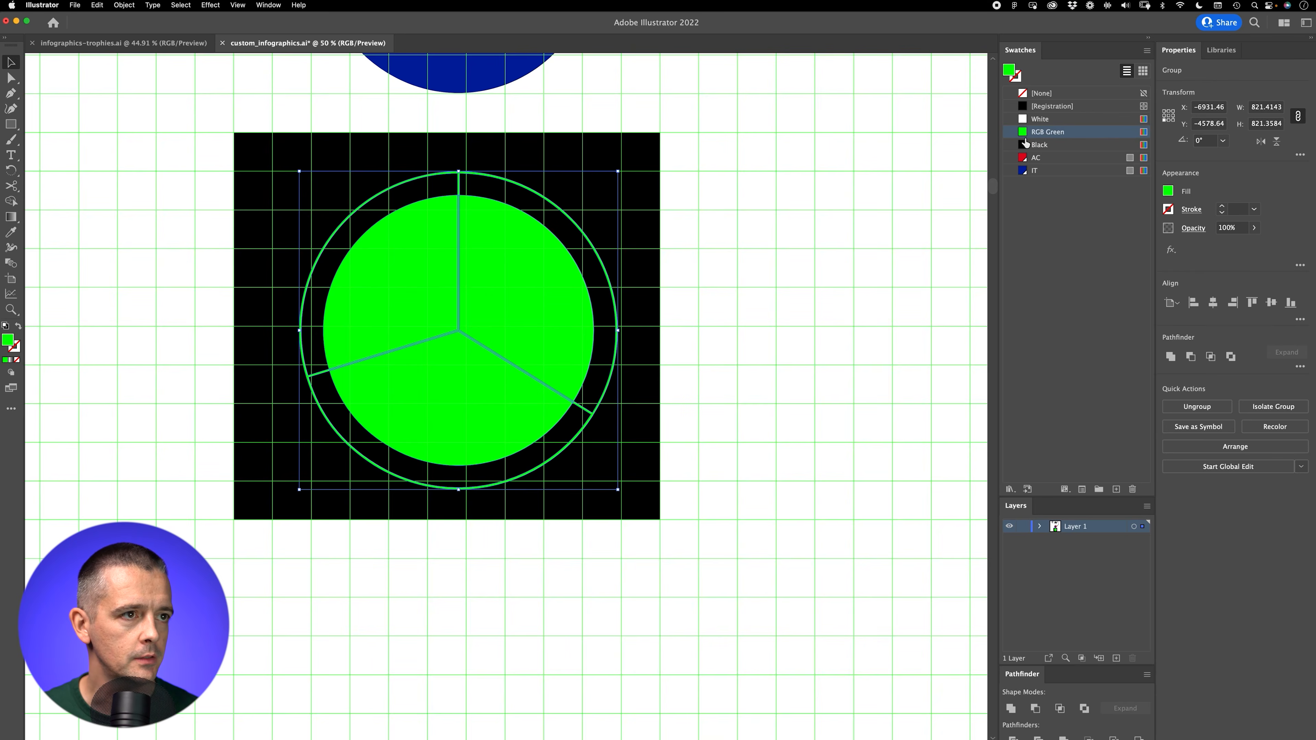
key("super+z")
Step: Ungroup the pie slices from the outer ring and deselect everything
scroll(498, 191, "up", 3)
key("super+shift+g")
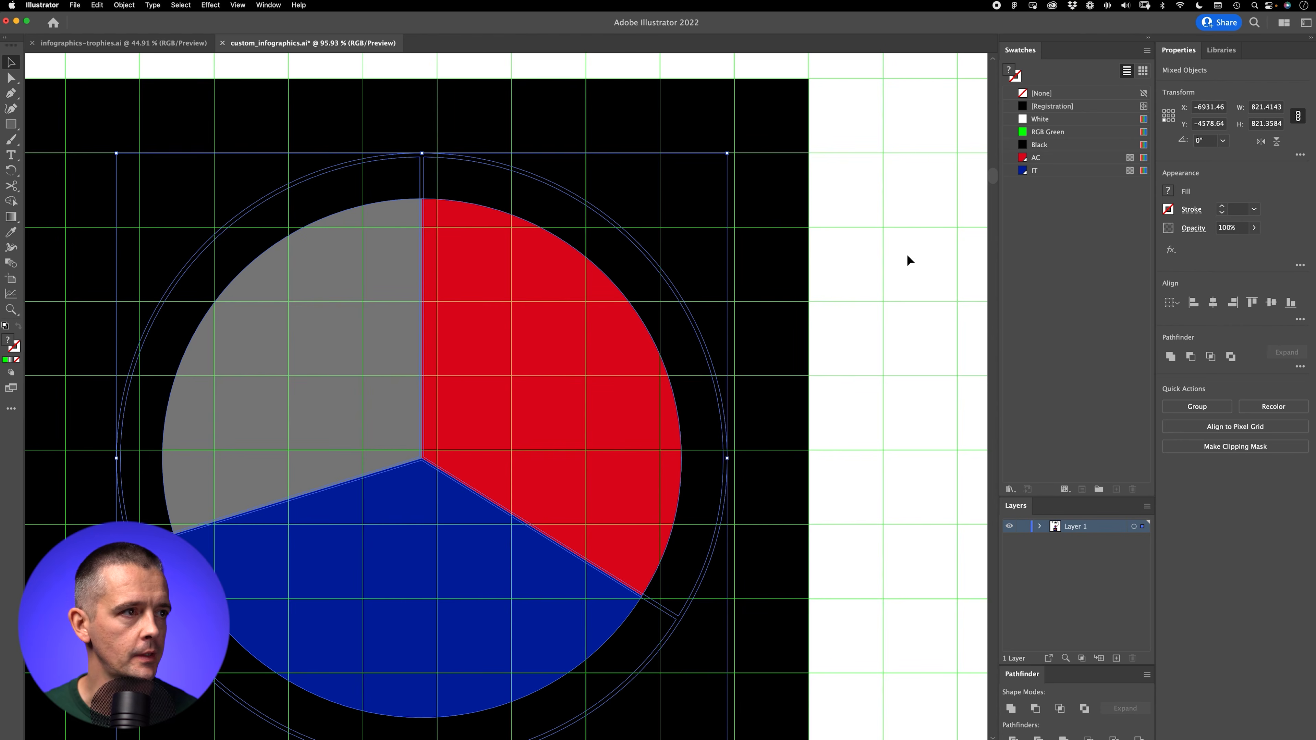
left_click(907, 254)
Step: Fill the outer ring outline with the RGB Green swatch and hide the grid
left_click(682, 324)
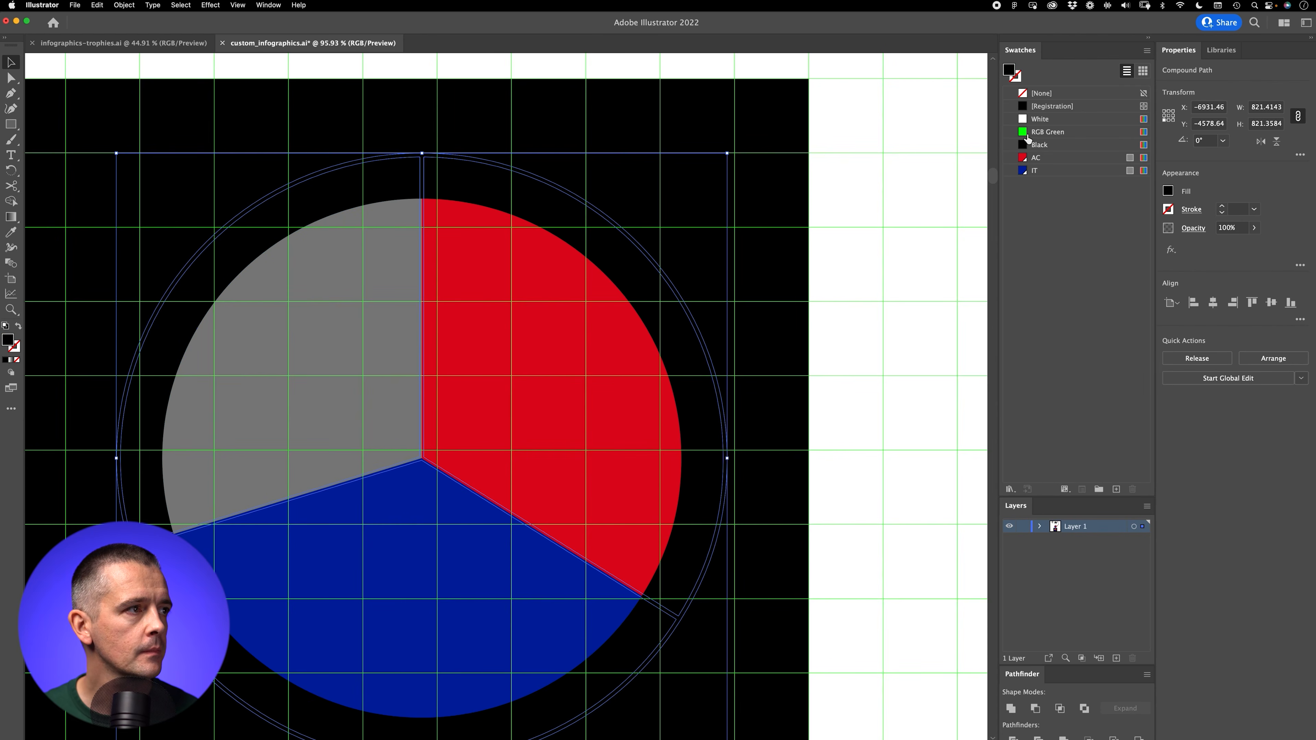
left_click(1027, 134)
left_click(951, 200)
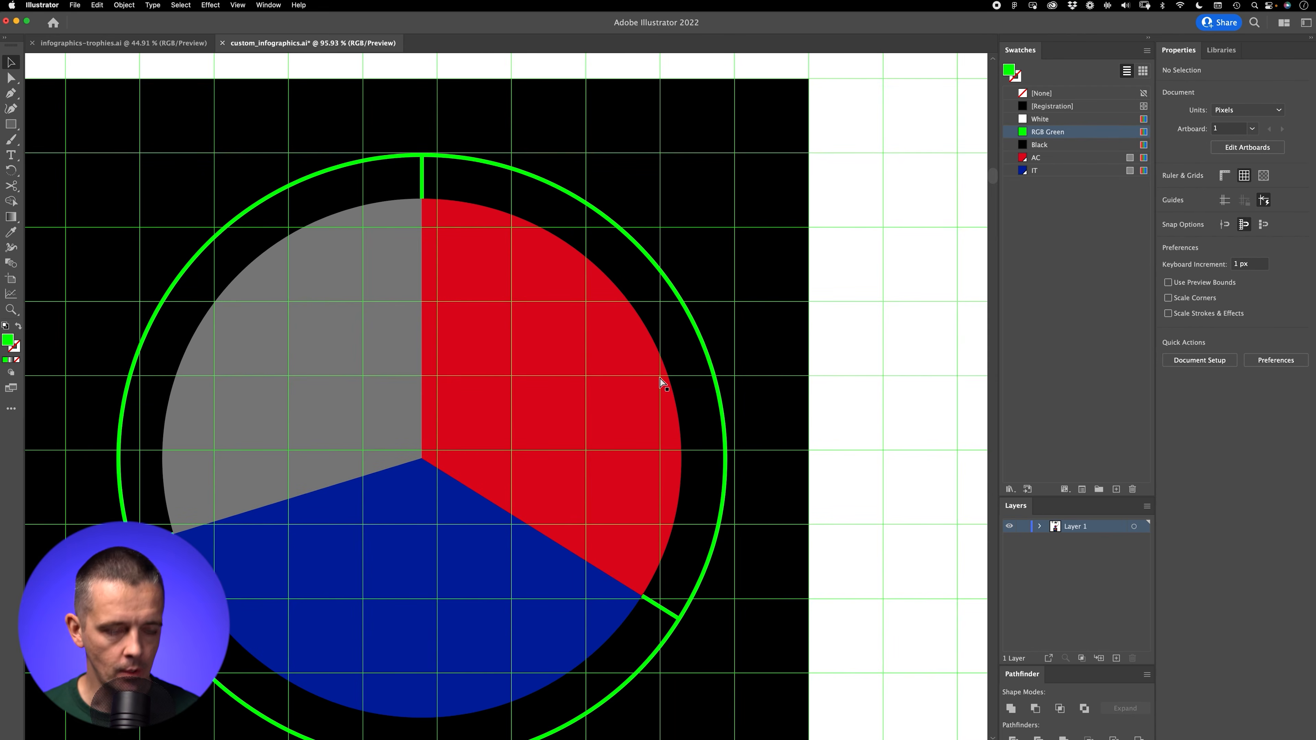
key("super+semicolon")
left_click_drag(527, 396, 577, 346)
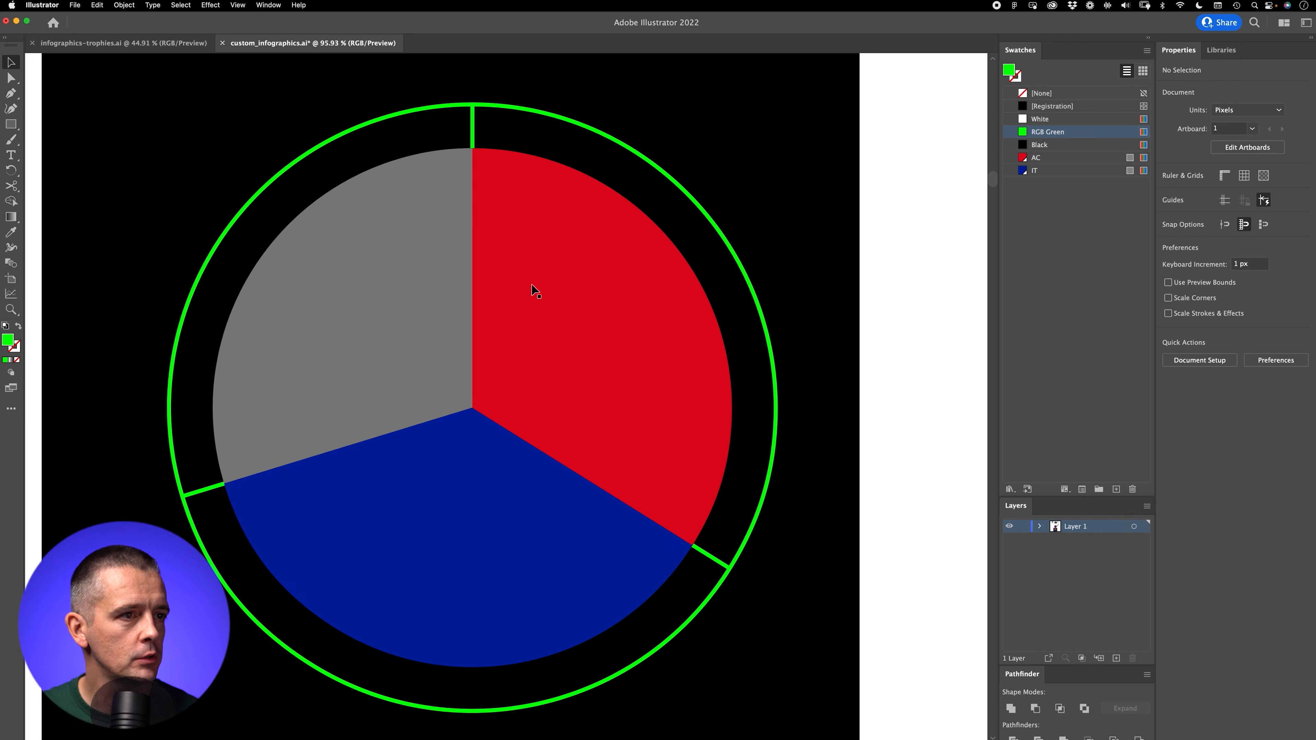
key("z")
left_click(604, 306, "alt")
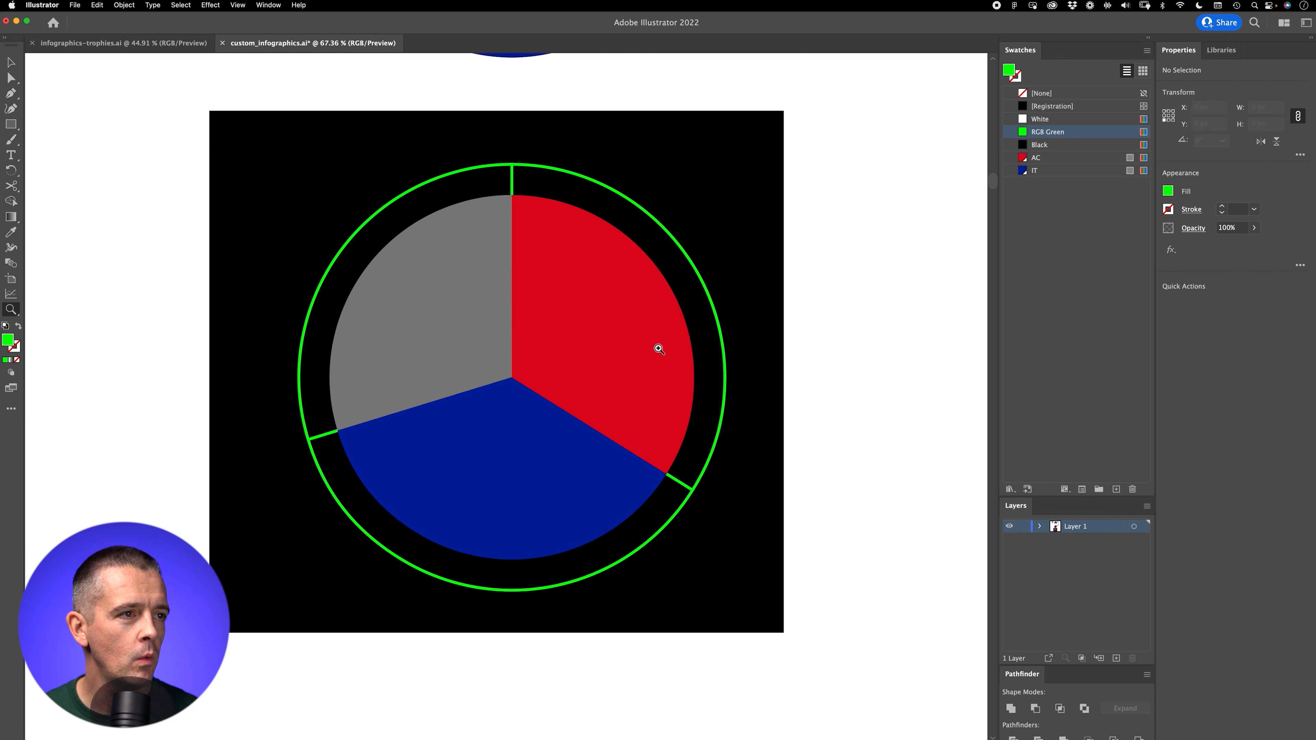
key("v")
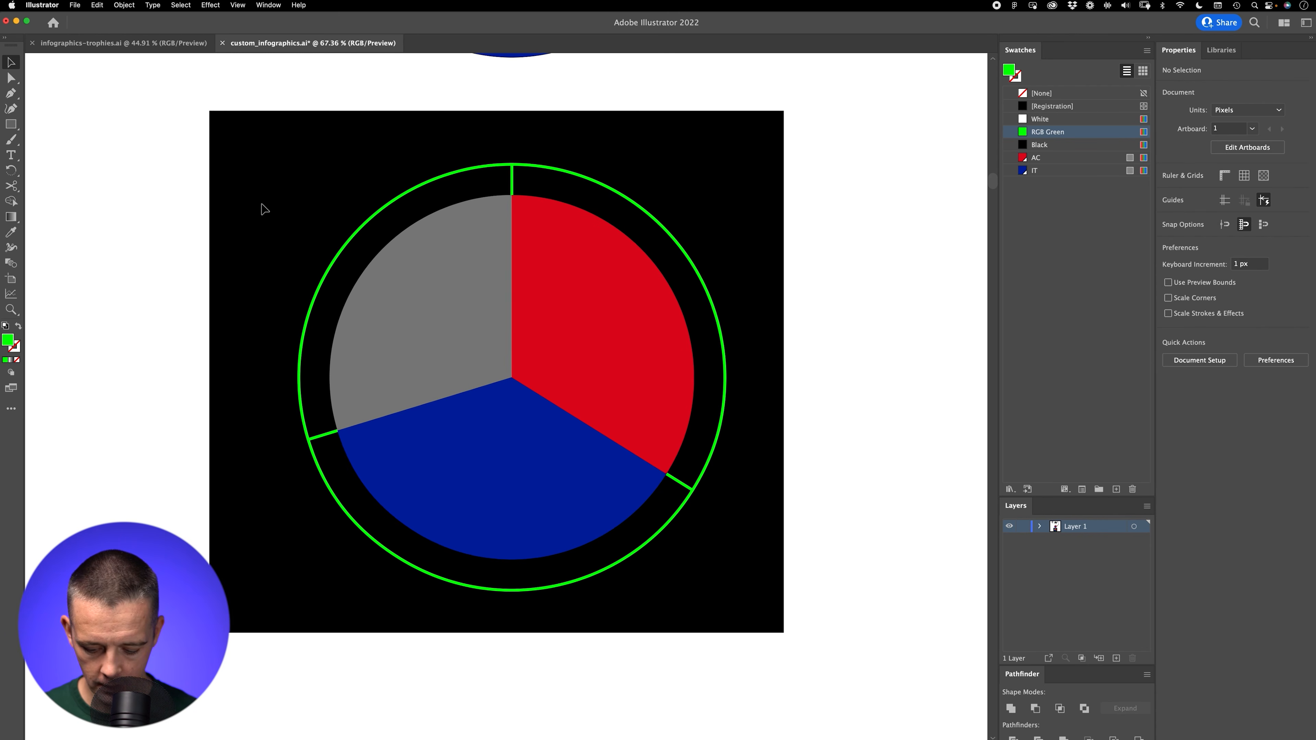
Step: Show the grid and draw a green 500 × 500 px circle overlapping the grey slice's outer edge
key("super+apostrophe")
left_click_drag(11, 125, 51, 139)
left_click_drag(105, 214, 366, 476)
key("v")
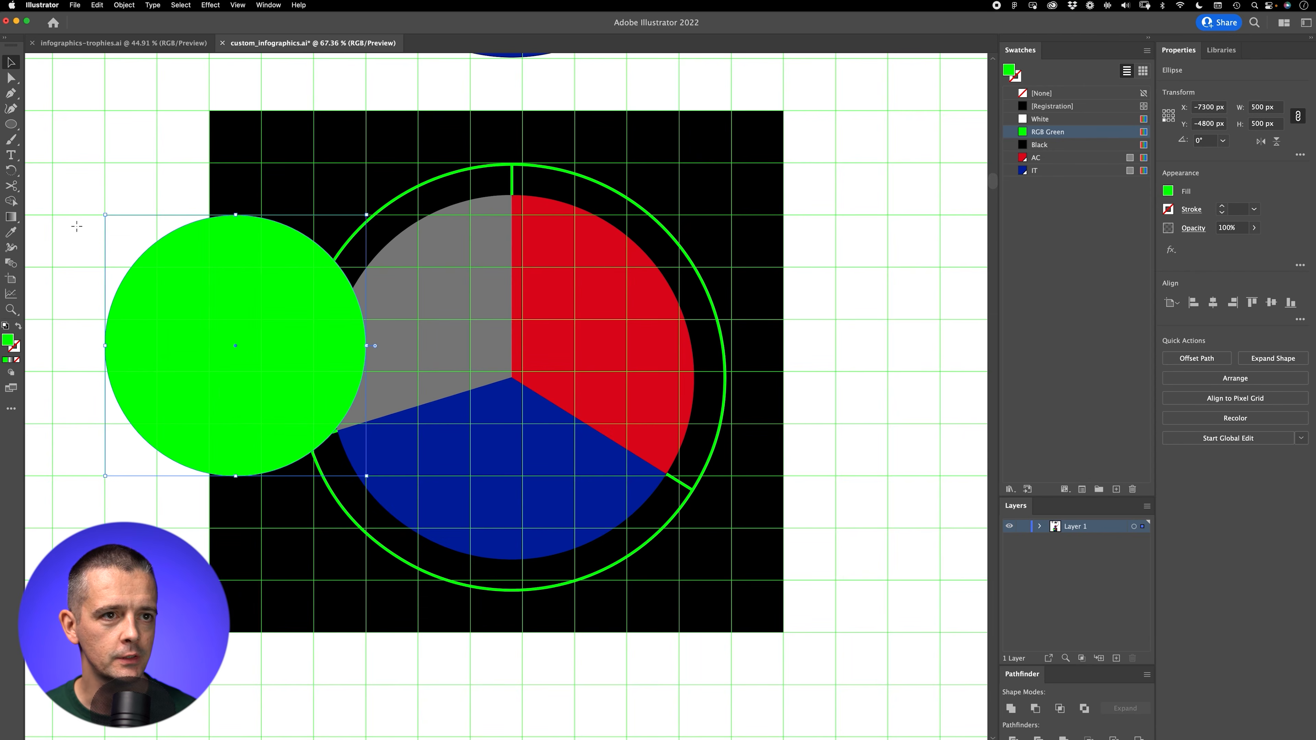
Step: Move the green circle over the pie, fill it with the Black swatch and centre it horizontally and vertically on the outer ring
left_click_drag(230, 373, 593, 396)
left_click(1037, 148)
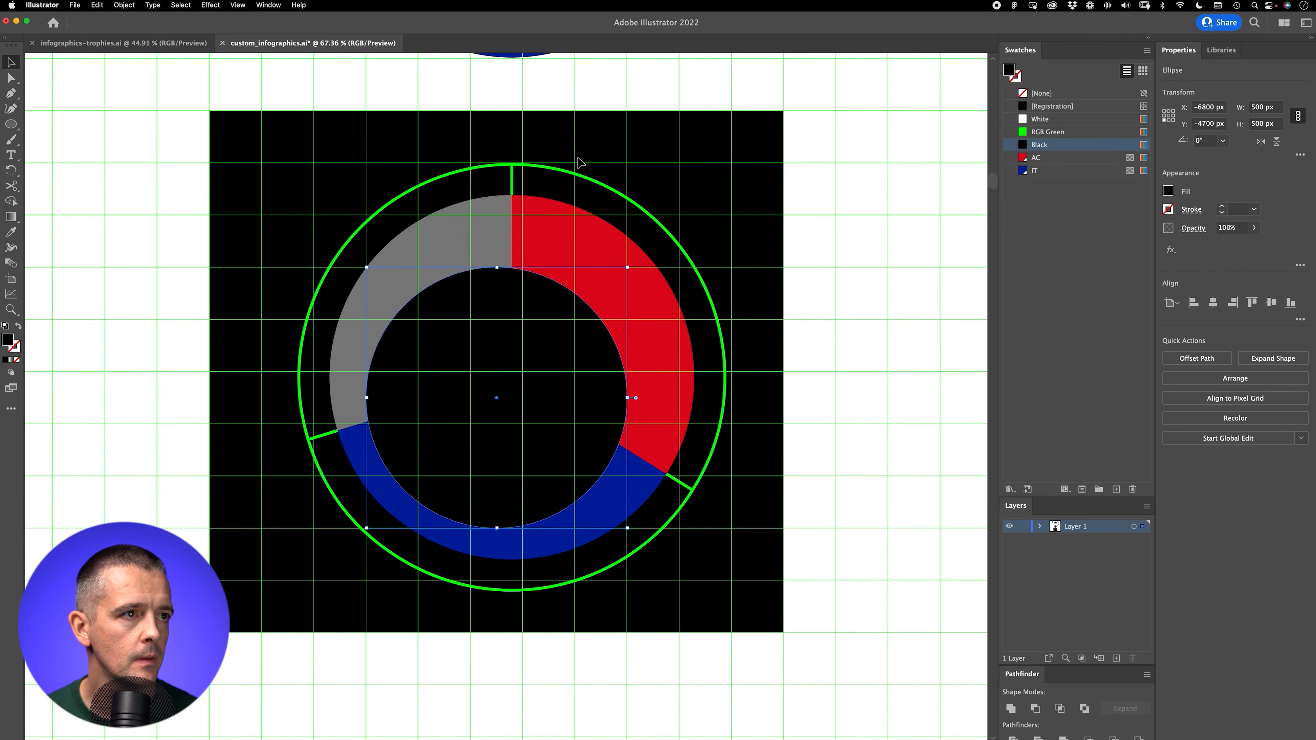
left_click(568, 176)
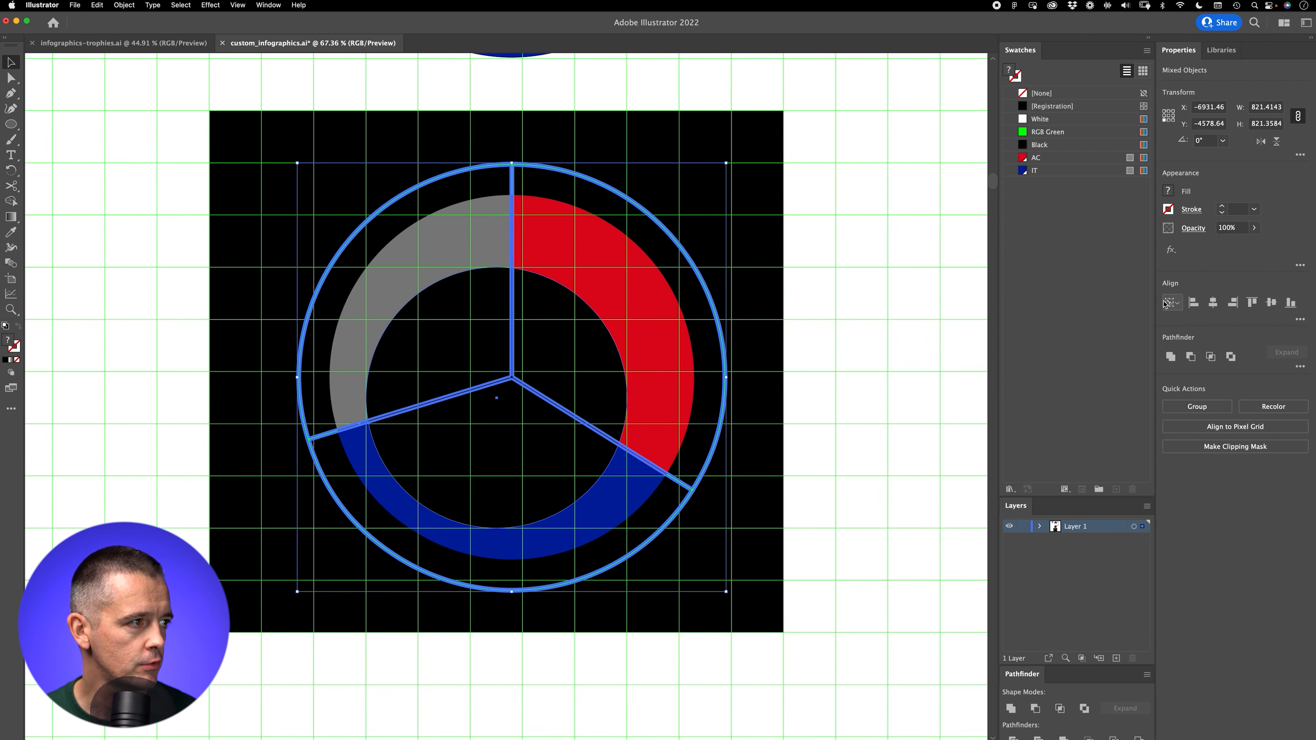
left_click(1213, 302)
left_click(1271, 302)
left_click(553, 313)
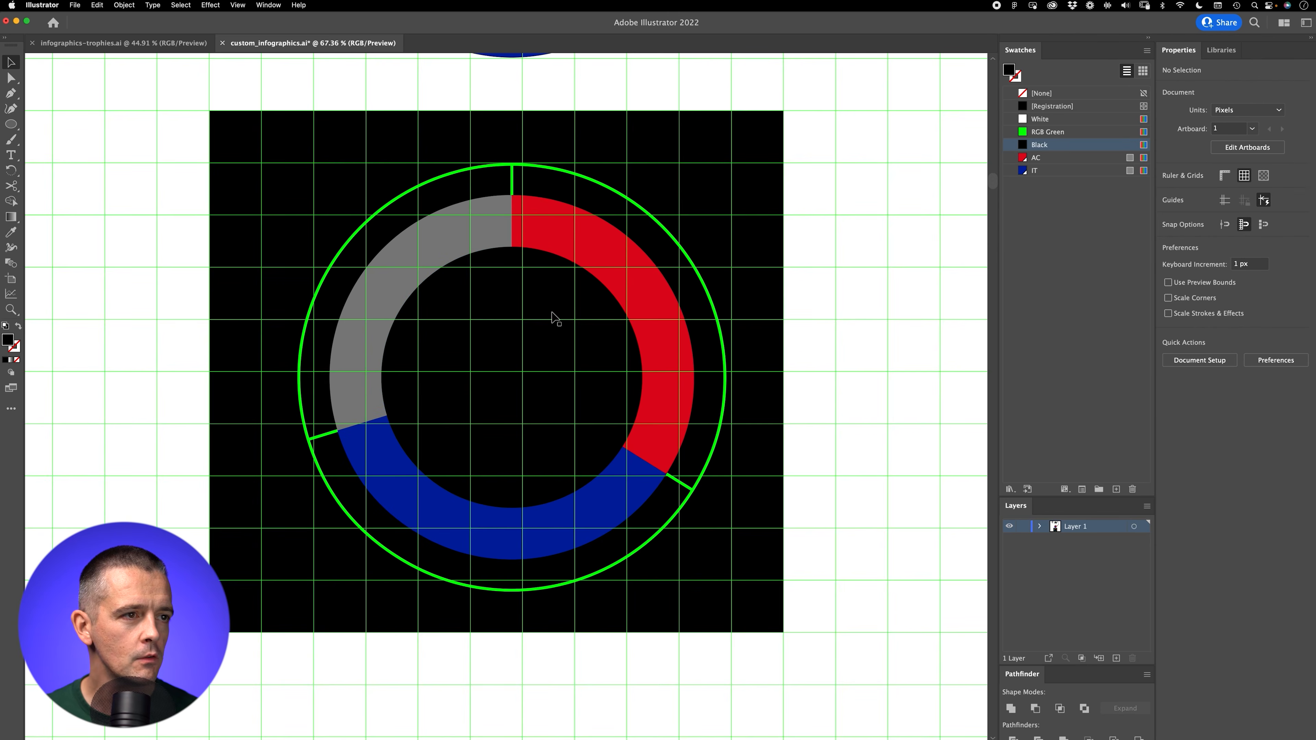
Step: Hide the grid and recolour the outer ring outline with hex colour 595959, leaving everything deselected
key("super+apostrophe")
key("z")
left_click_drag(626, 405, 597, 432)
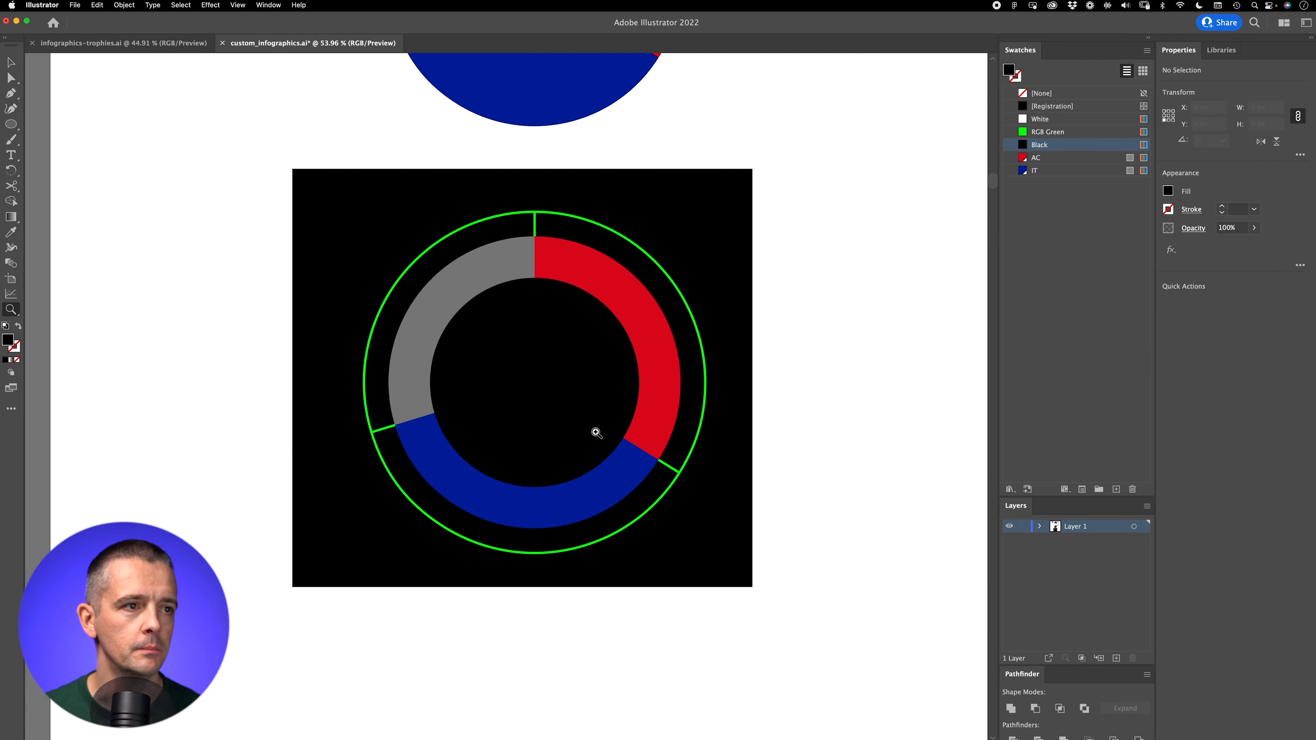
left_click_drag(678, 359, 677, 408)
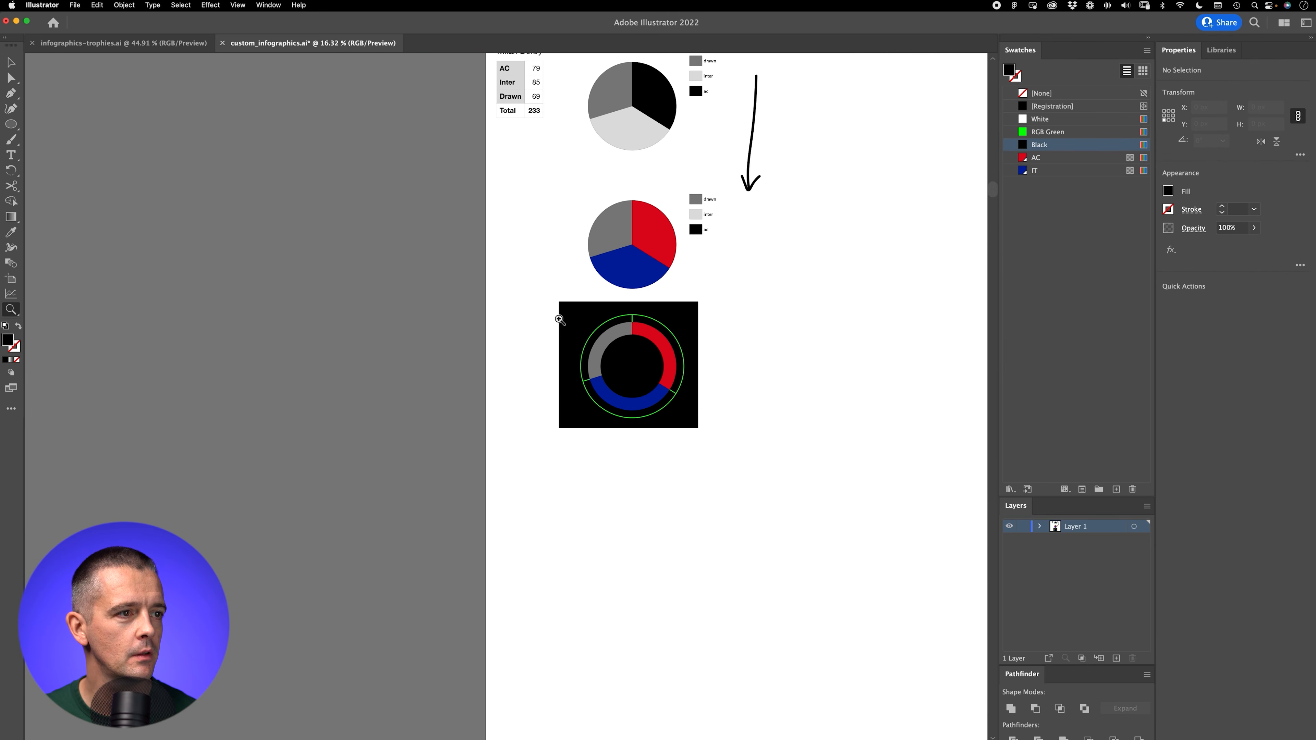
left_click_drag(594, 299, 541, 517)
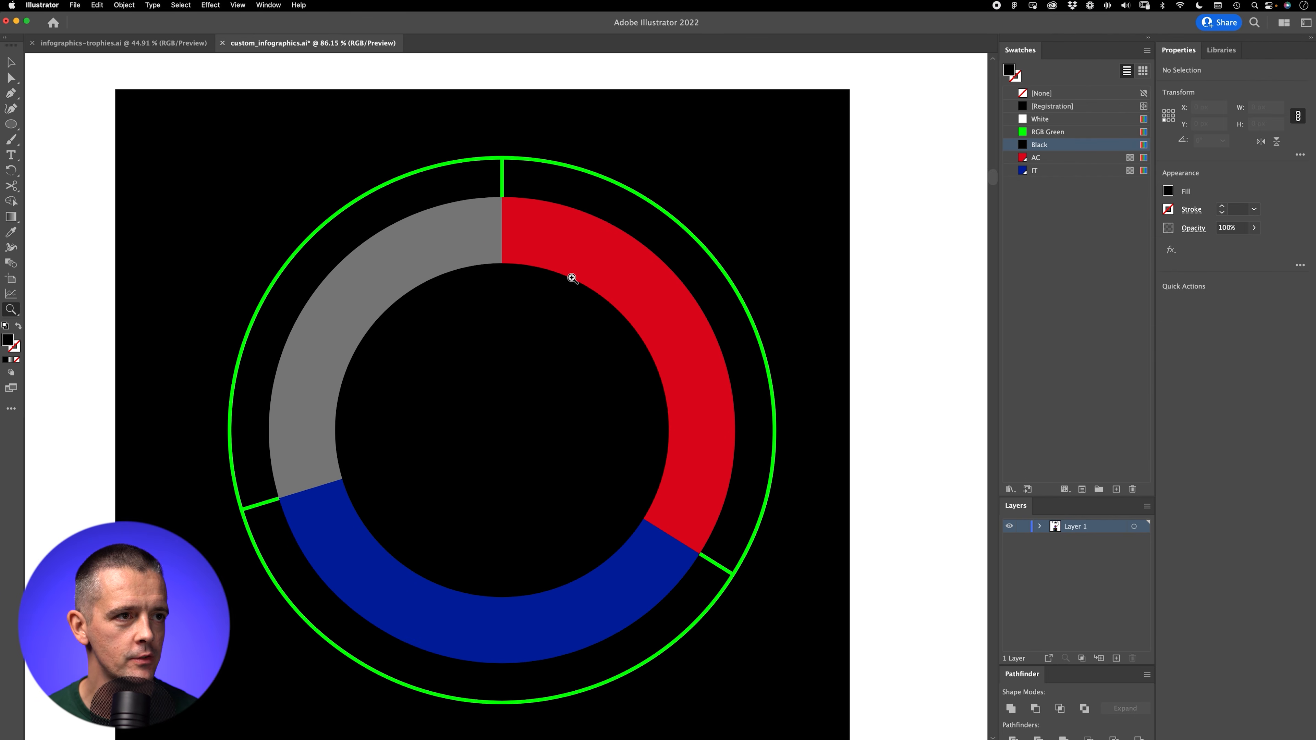
key("v")
left_click(500, 164)
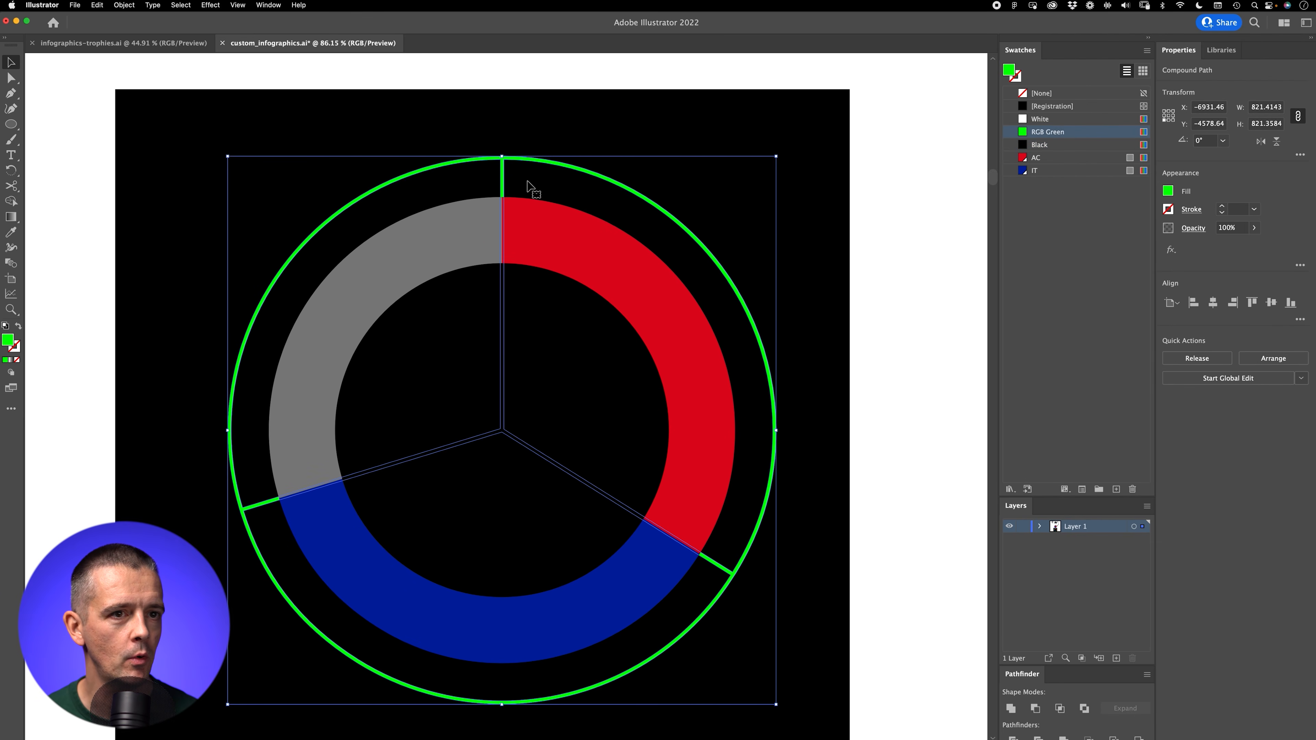
double_click(7, 341)
type("595959")
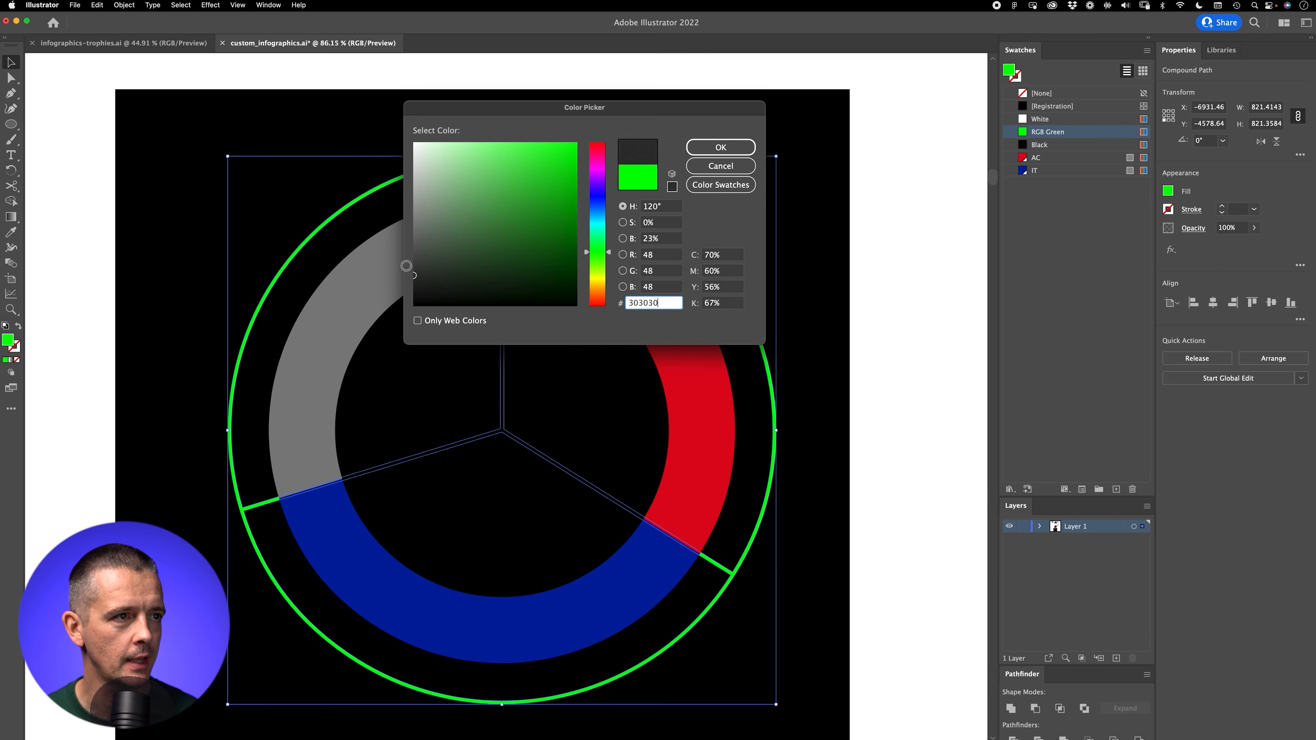
left_click(700, 151)
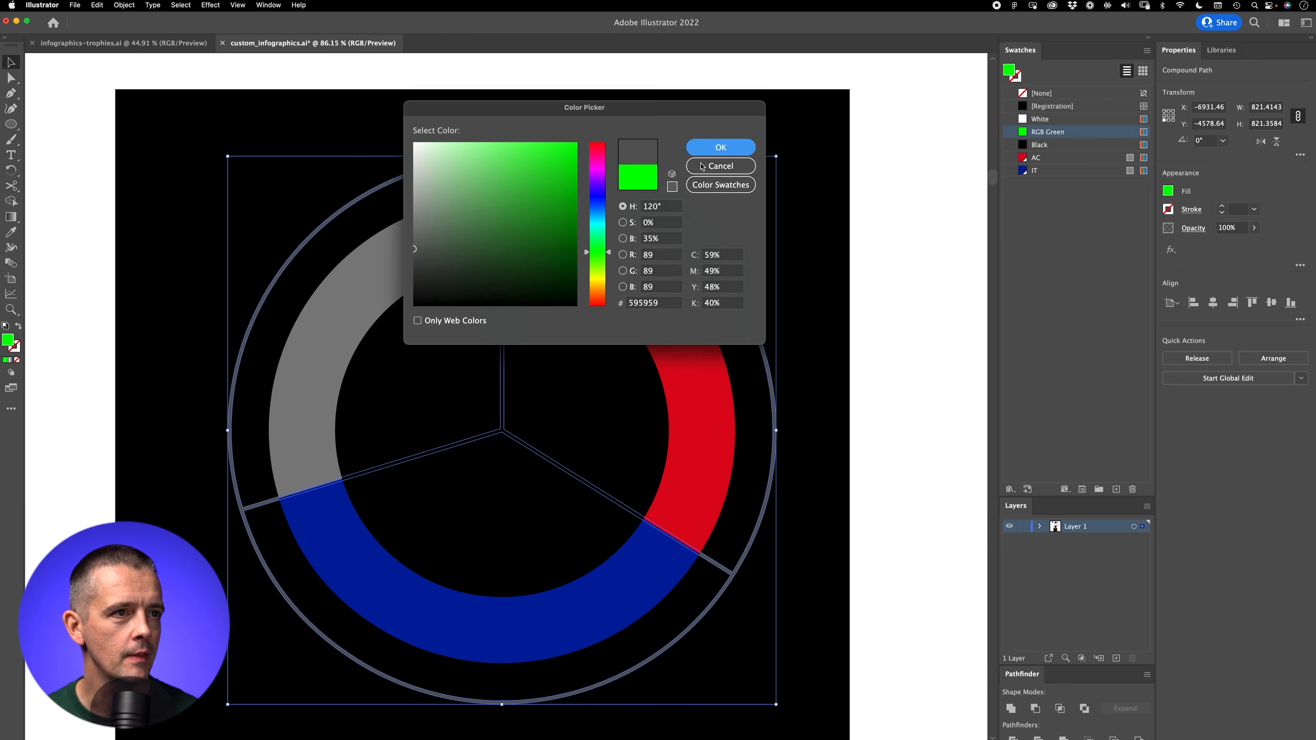
key("super+shift+a")
Step: Apply a radial gradient to the red slice, running from just outside the outer ring to near the pie's centre
left_click(624, 276)
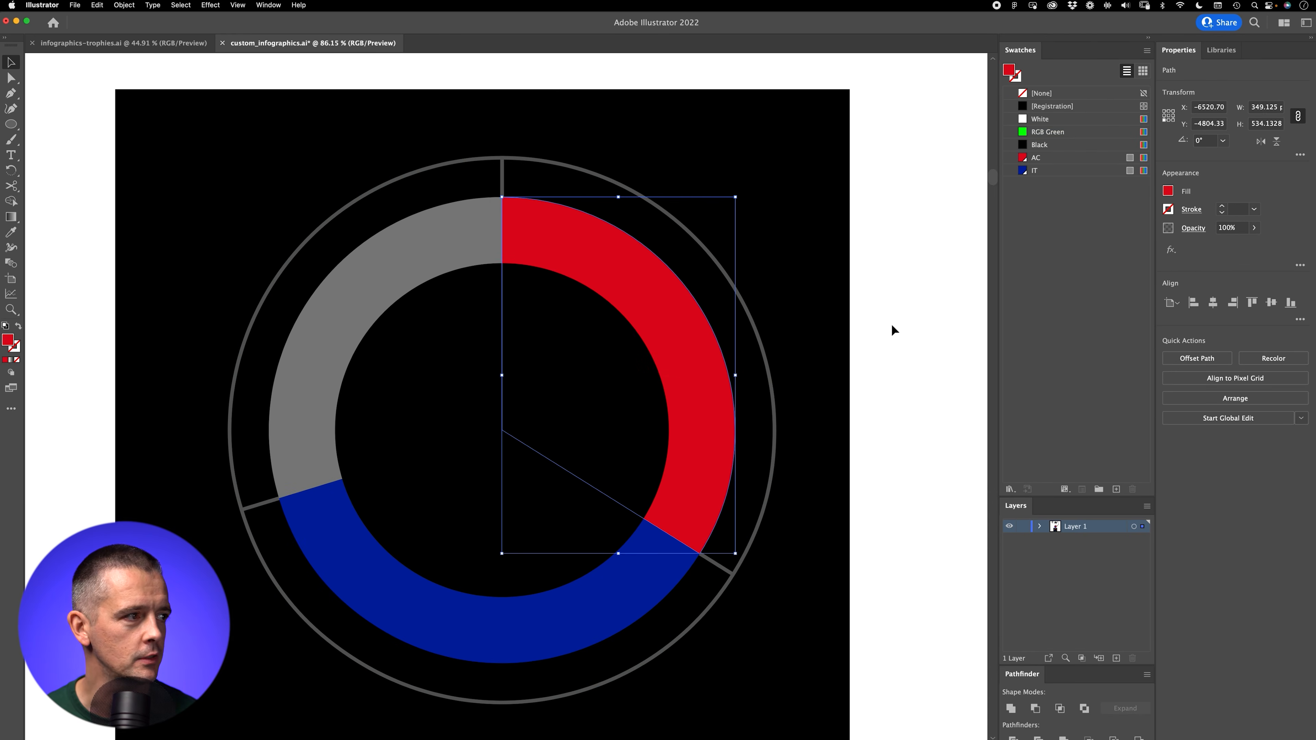
left_click(11, 218)
left_click(1214, 301)
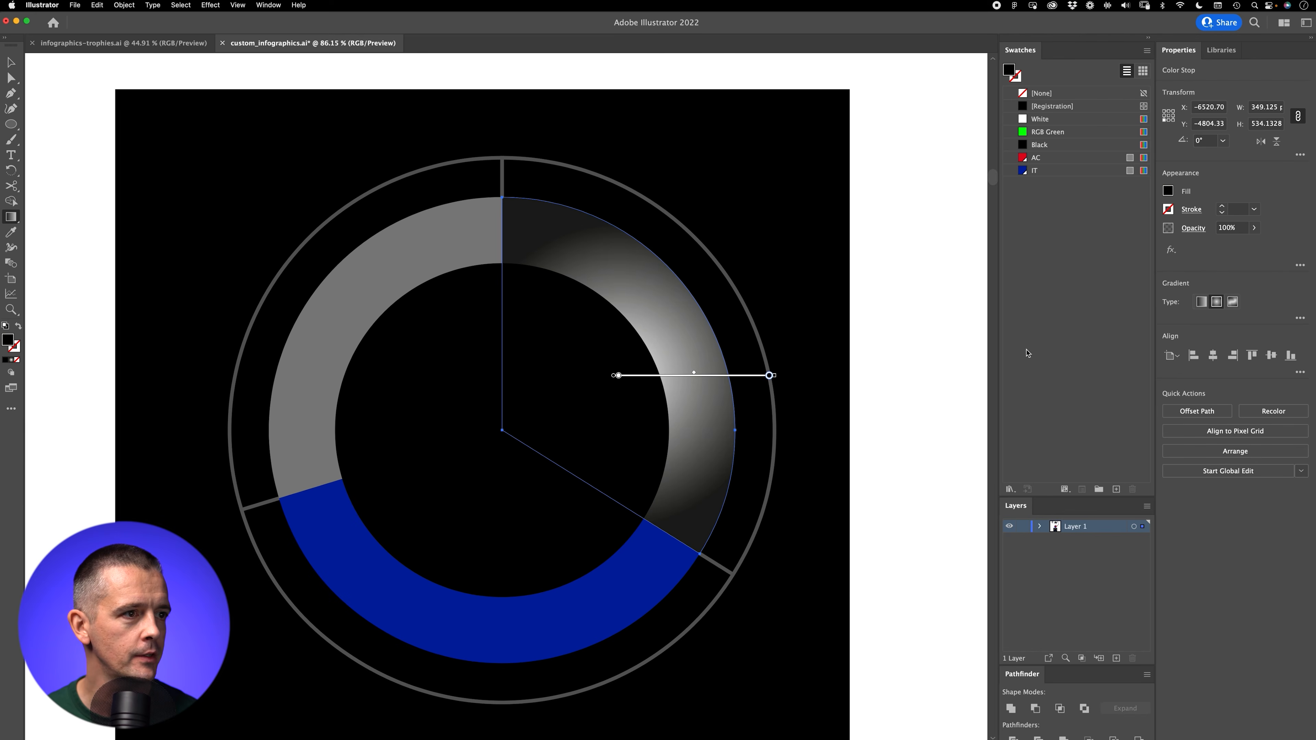
mouse_move(760, 231)
left_mouse_down()
mouse_move(587, 359)
mouse_move(455, 483)
mouse_move(541, 415)
mouse_move(531, 407)
left_mouse_up()
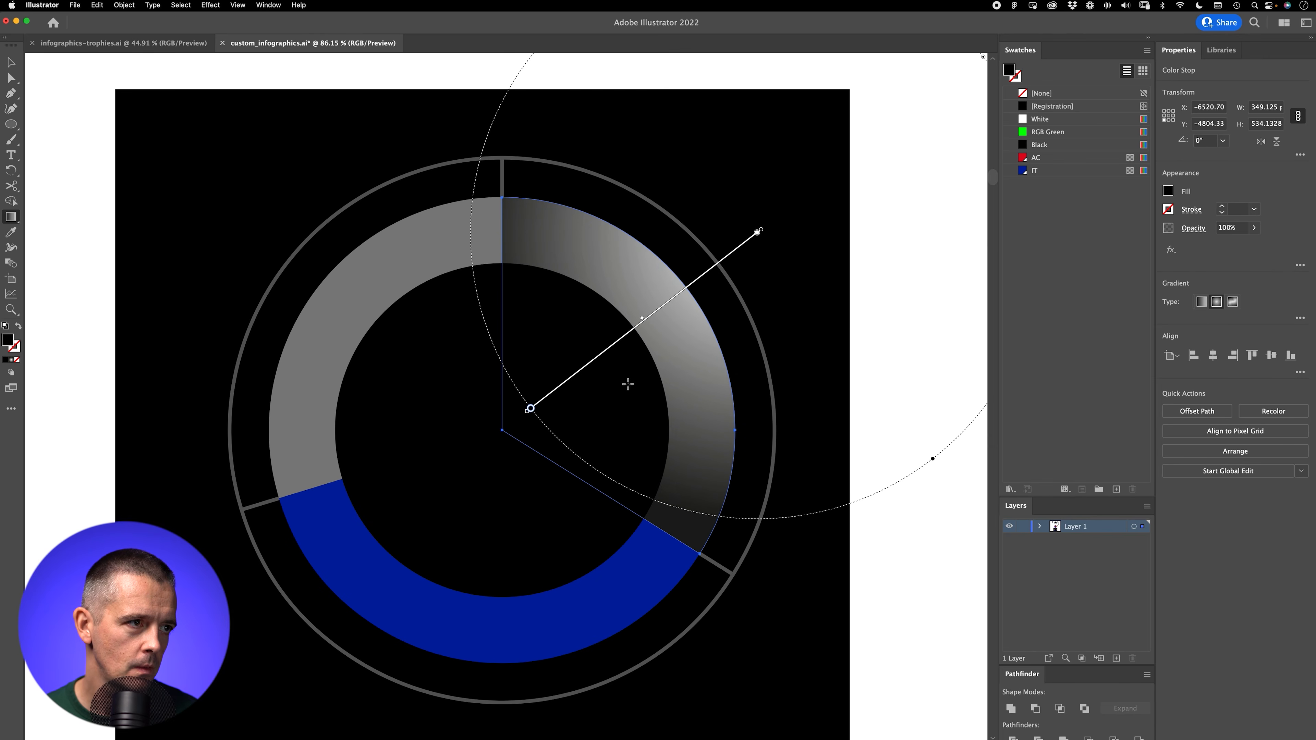
left_click_drag(772, 268, 519, 414)
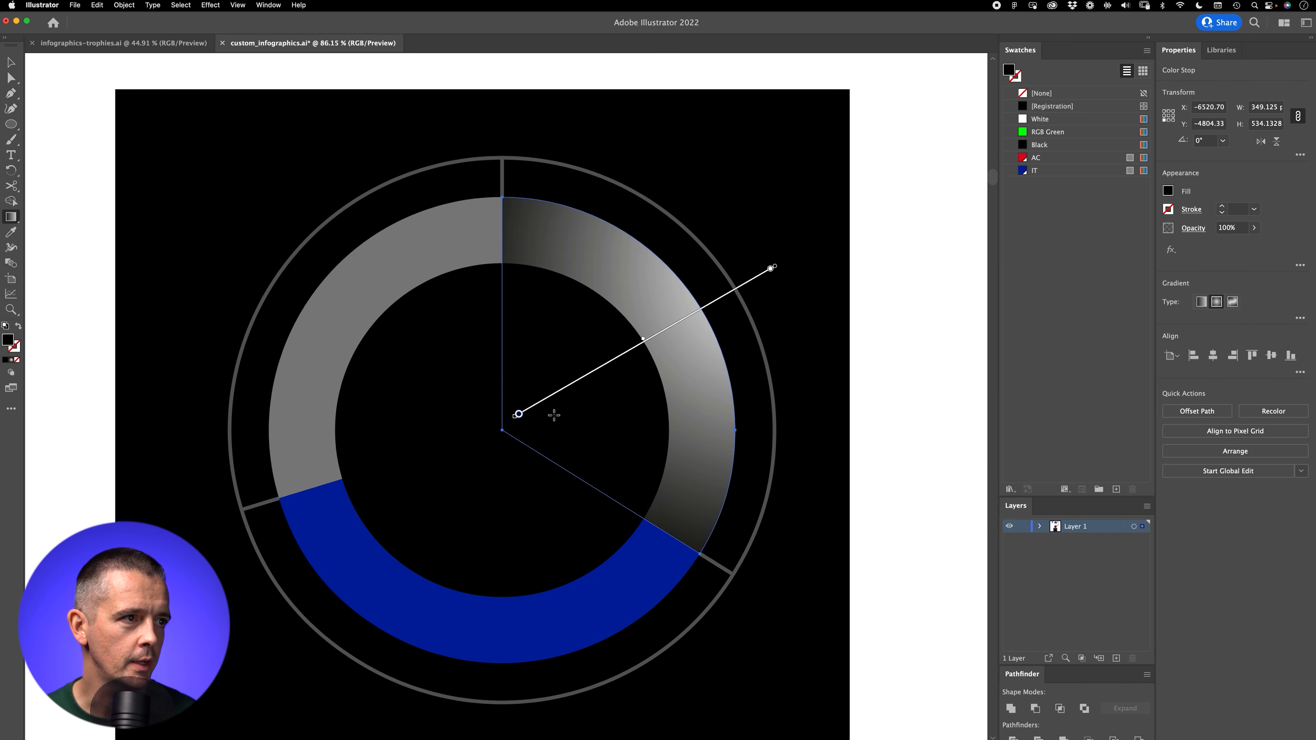
Step: Set the outer color stop of the former red slice's gradient to the AC red swatch
double_click(771, 268)
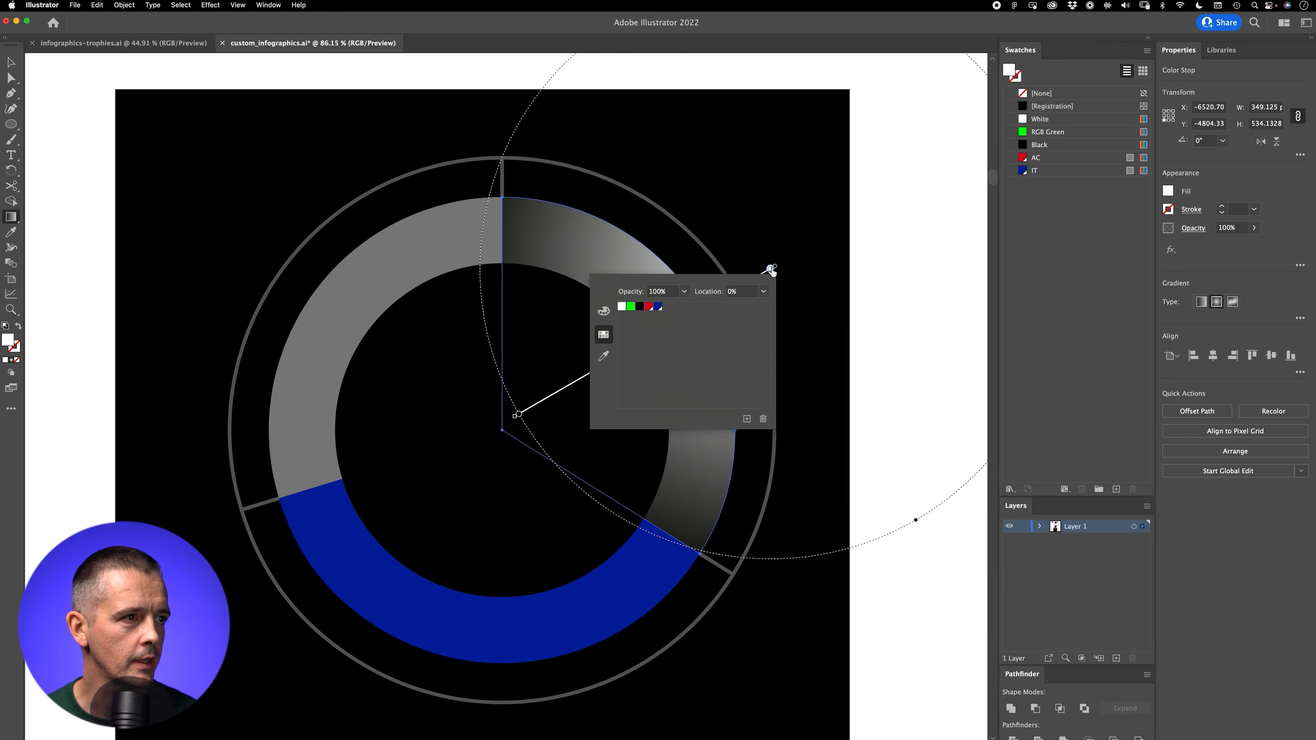
left_click(603, 311)
left_click(603, 356)
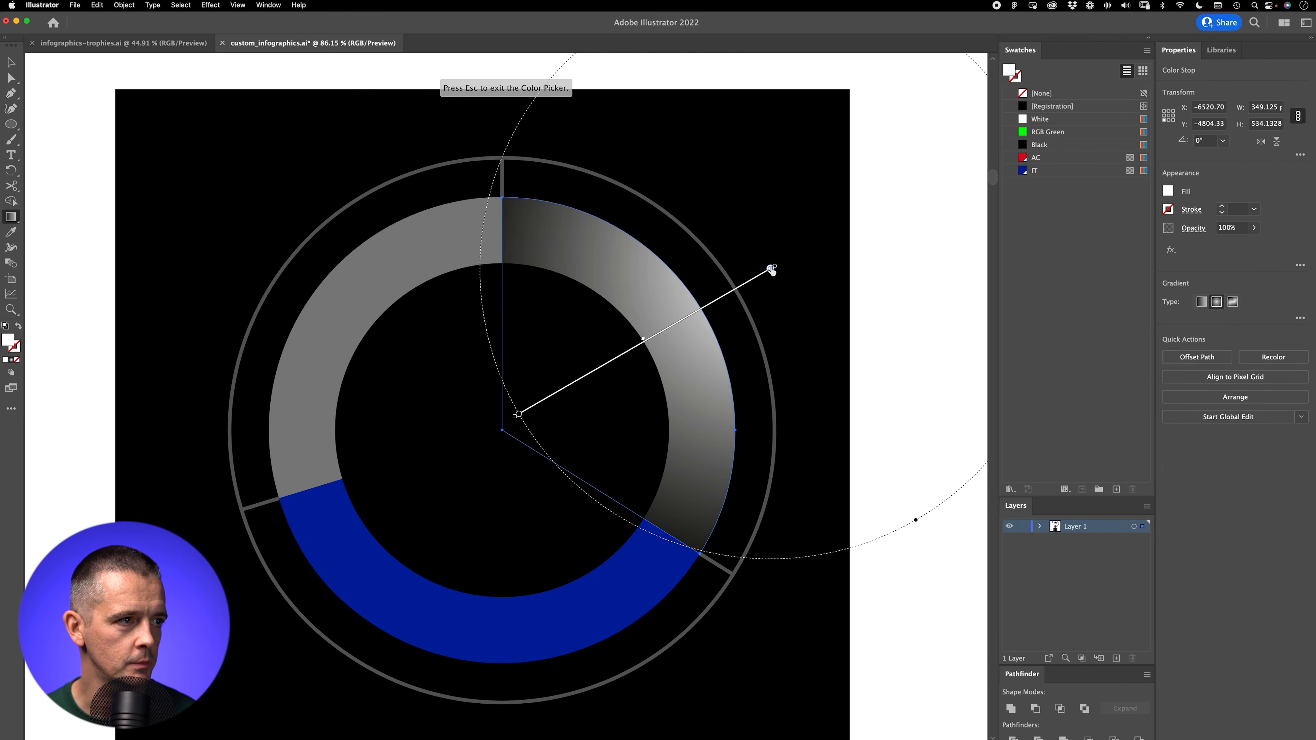
double_click(771, 269)
left_click(649, 306)
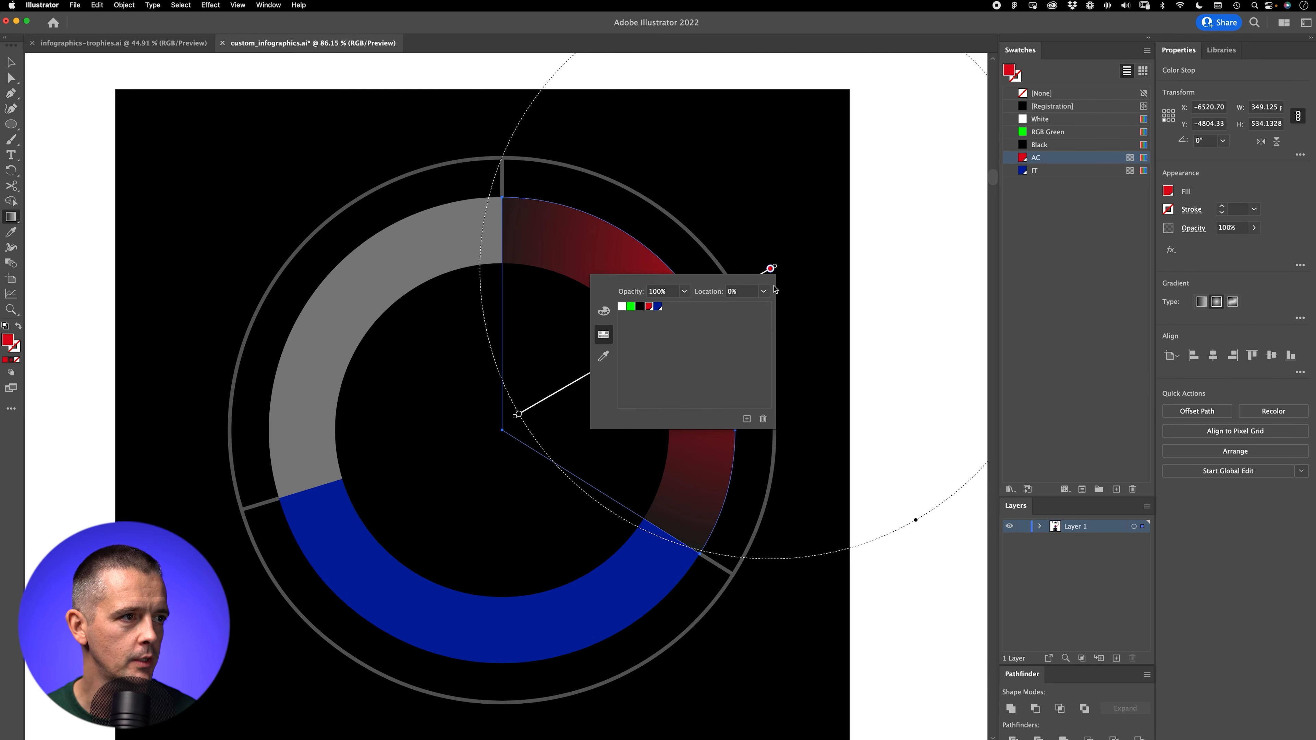
key("Escape")
Step: Apply a radial gradient to the blue slice, running from below the outer ring up to near the pie's centre
key("v")
left_click(505, 627)
key("g")
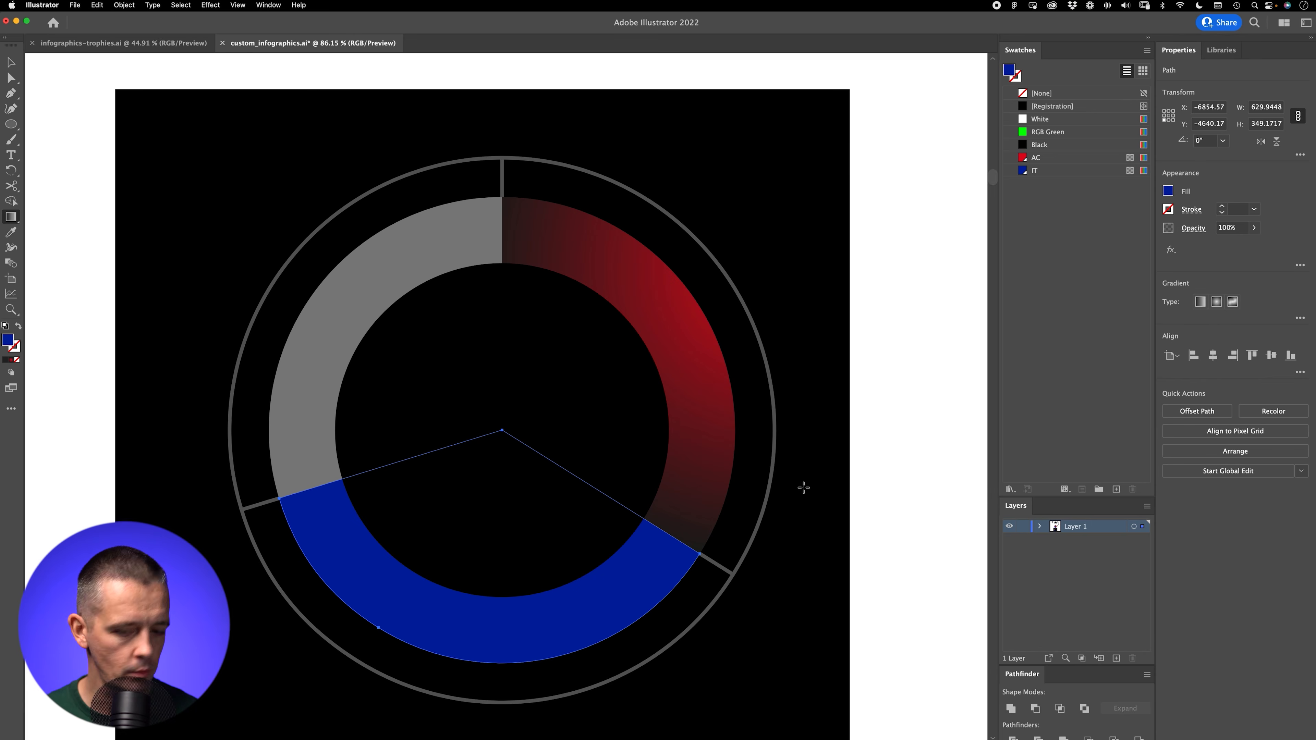
left_click(1217, 301)
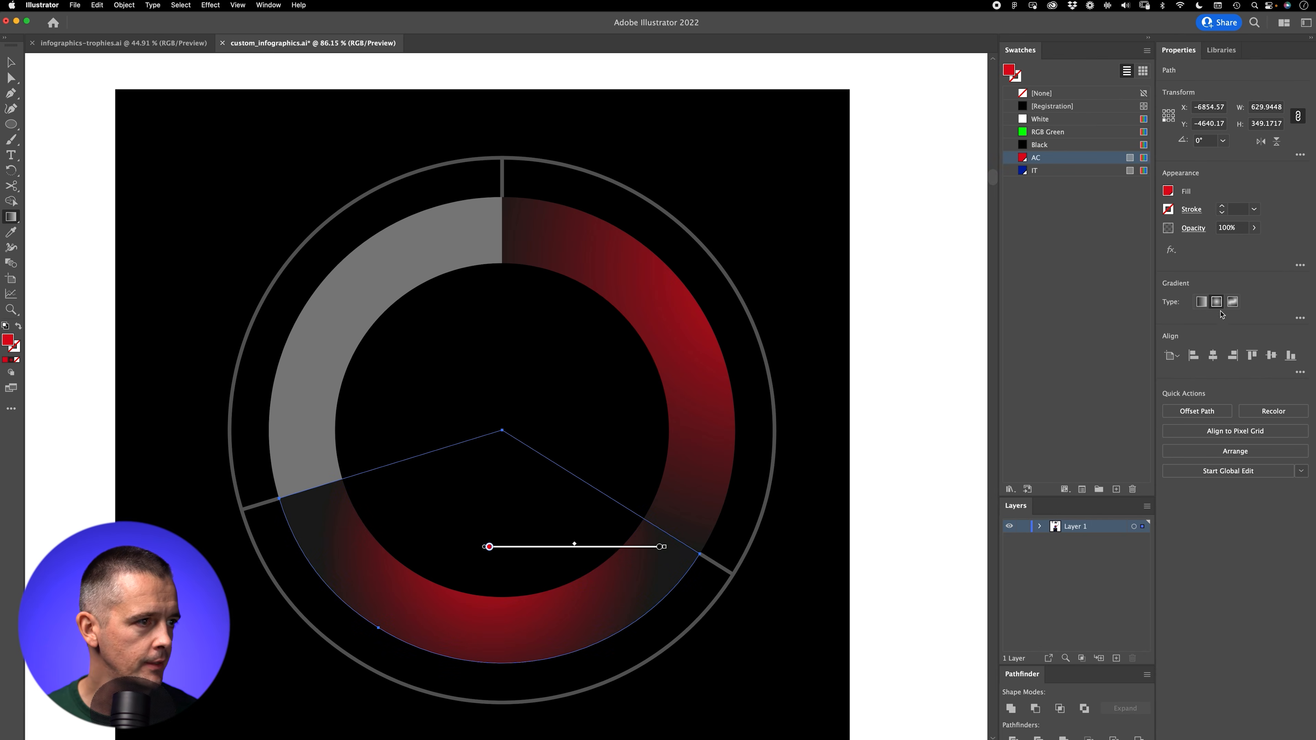
mouse_move(464, 733)
left_mouse_down()
mouse_move(506, 496)
mouse_move(488, 458)
mouse_move(501, 446)
left_mouse_up()
left_click_drag(619, 397, 625, 245)
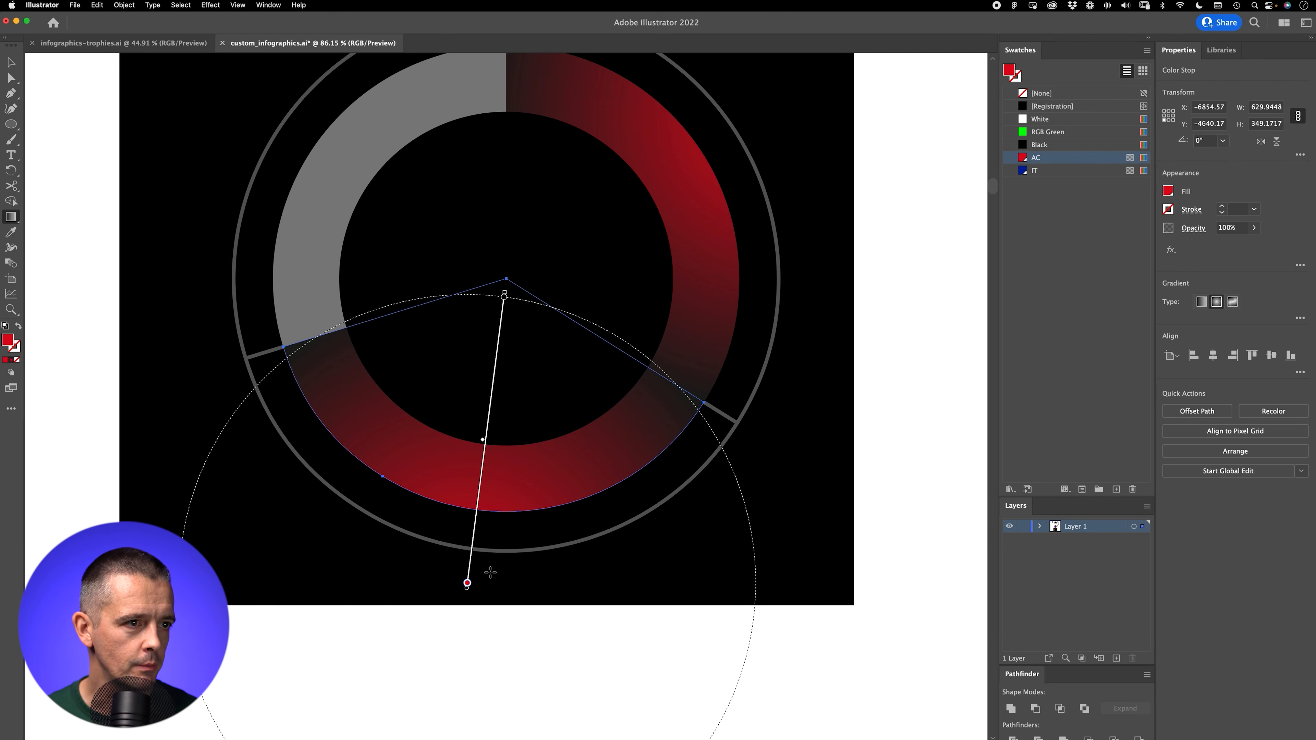
Step: Set the outer color stop of the lower slice's gradient to the IT blue swatch
double_click(468, 586)
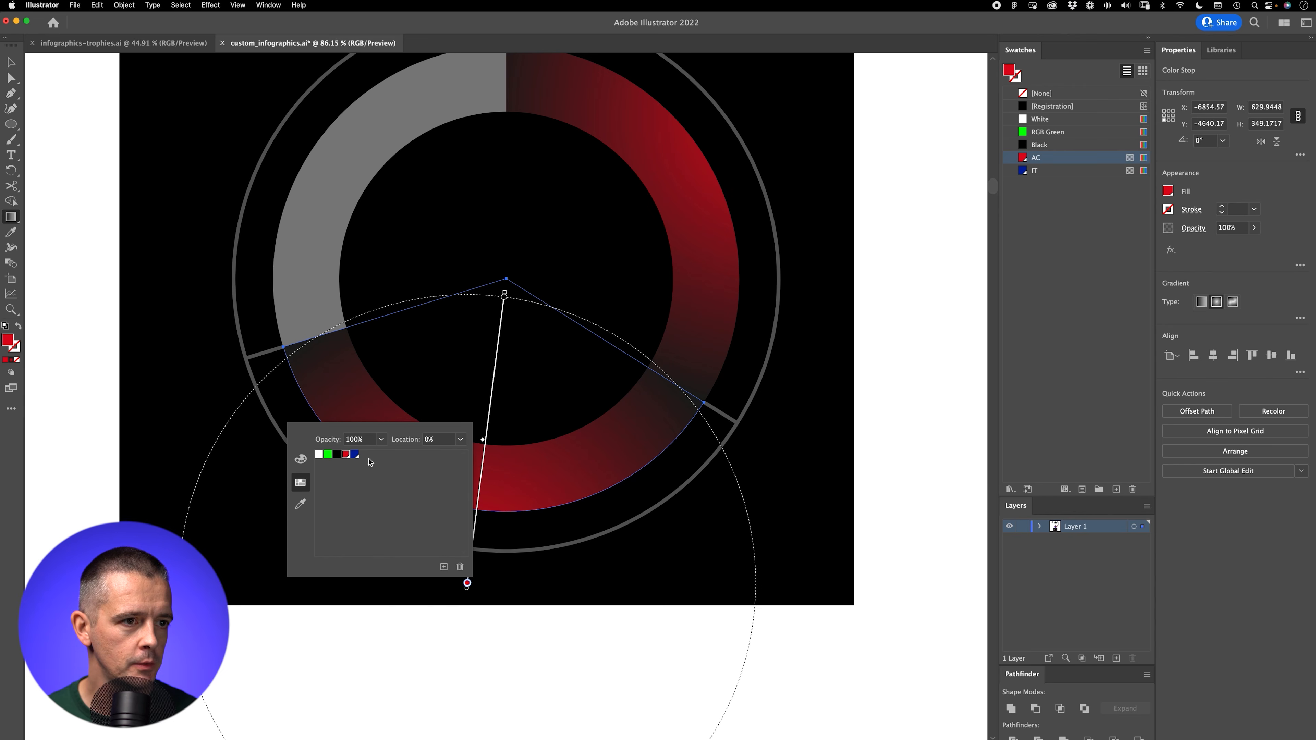
left_click(355, 455)
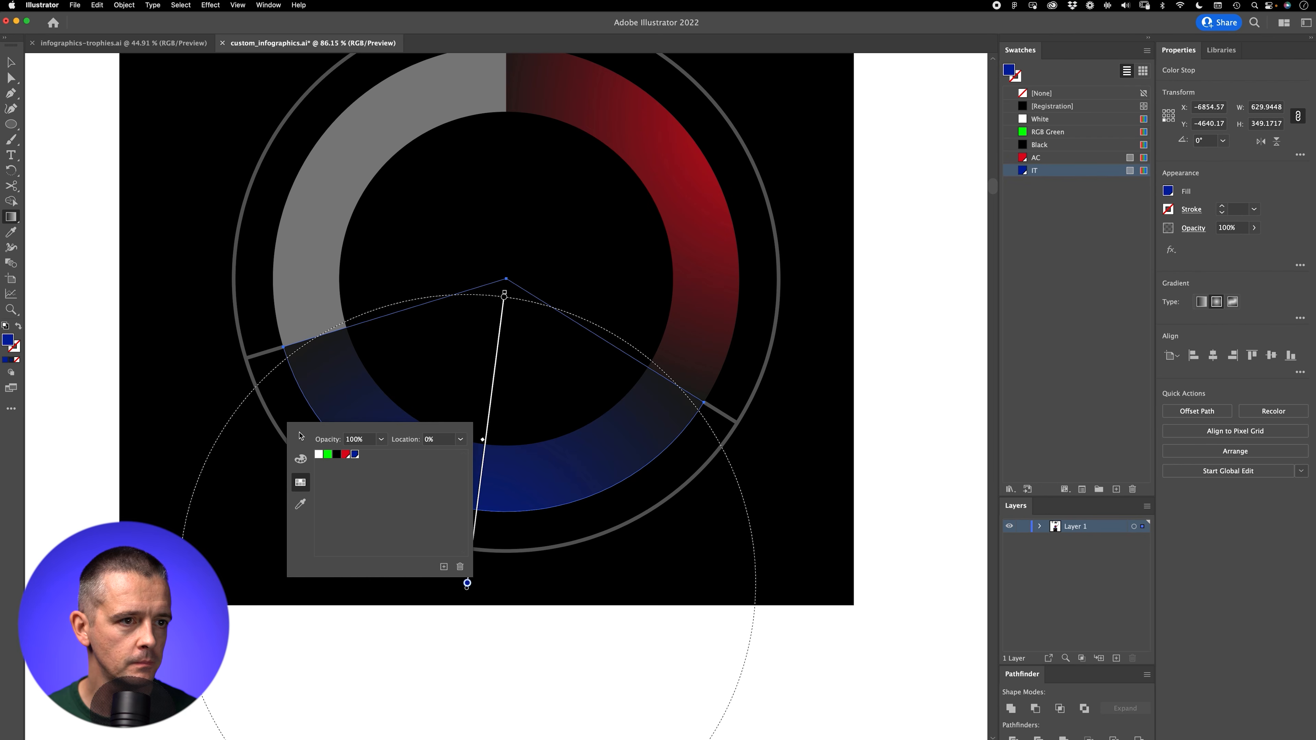
key("Escape")
Step: Redraw the blue gradient to end just above the pie's centre and set its inner color stop to the Black swatch
left_click_drag(488, 572, 508, 261)
left_click(508, 262)
double_click(508, 261)
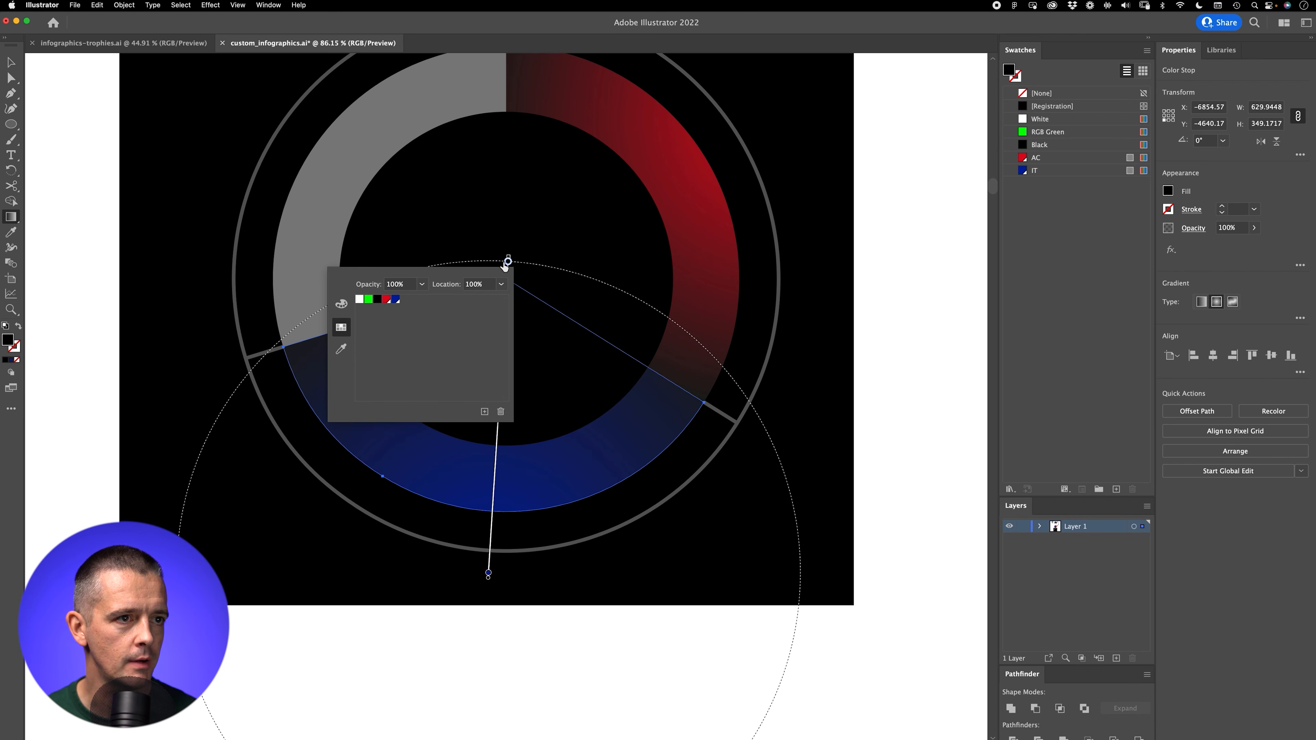
left_click(378, 300)
Step: Set the inner color stop of the red slice's gradient to the Black swatch
key("v")
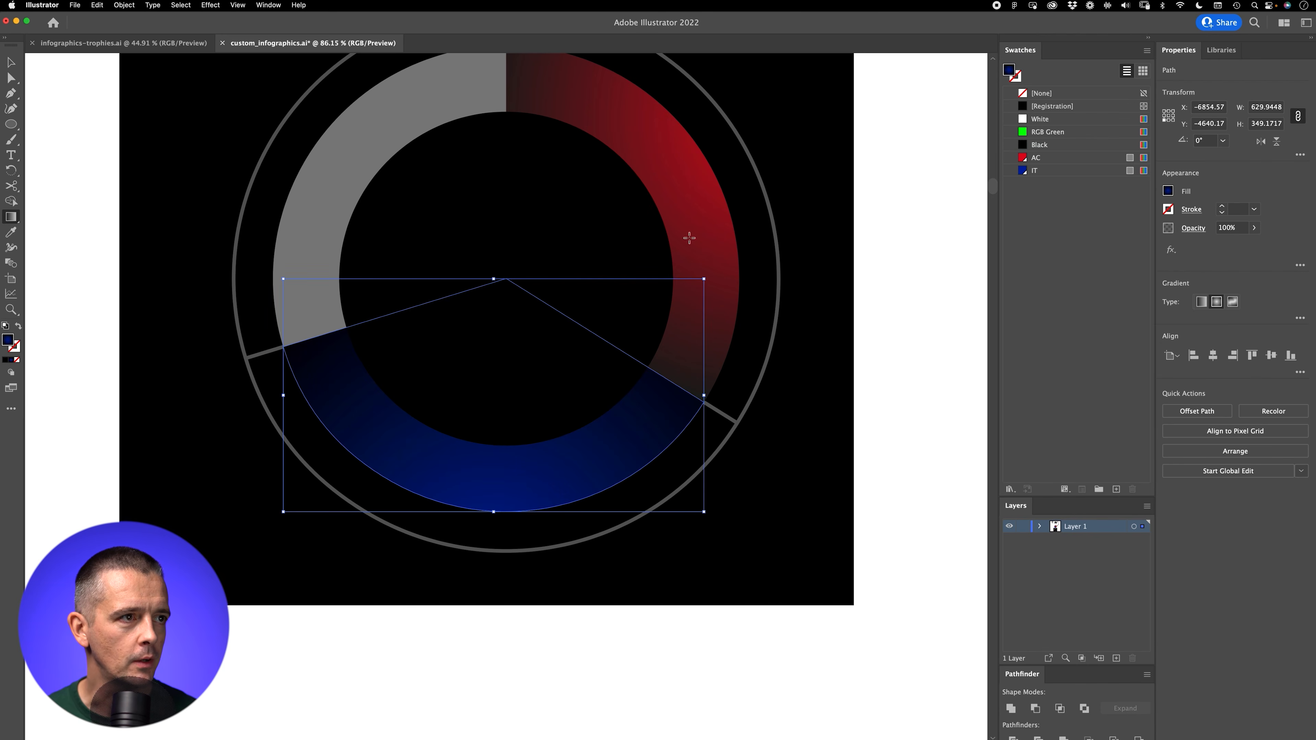
left_click(674, 168)
key("g")
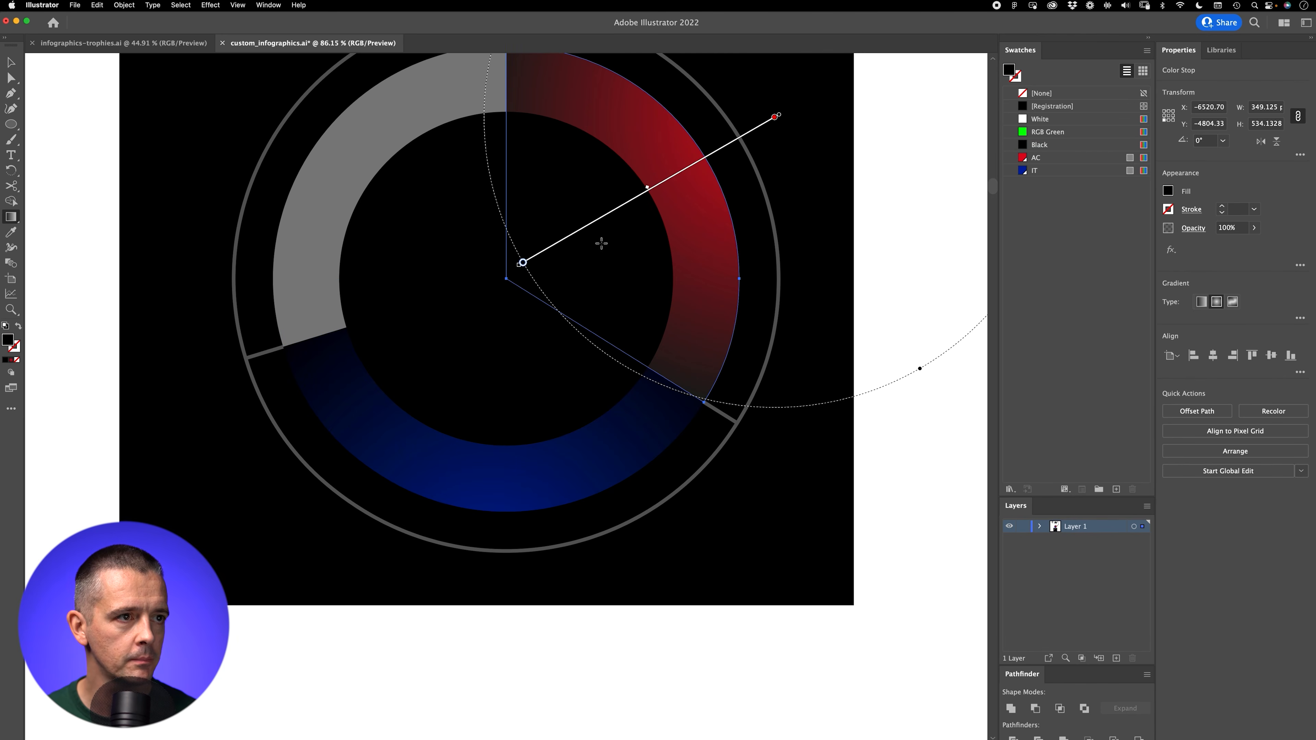
double_click(523, 264)
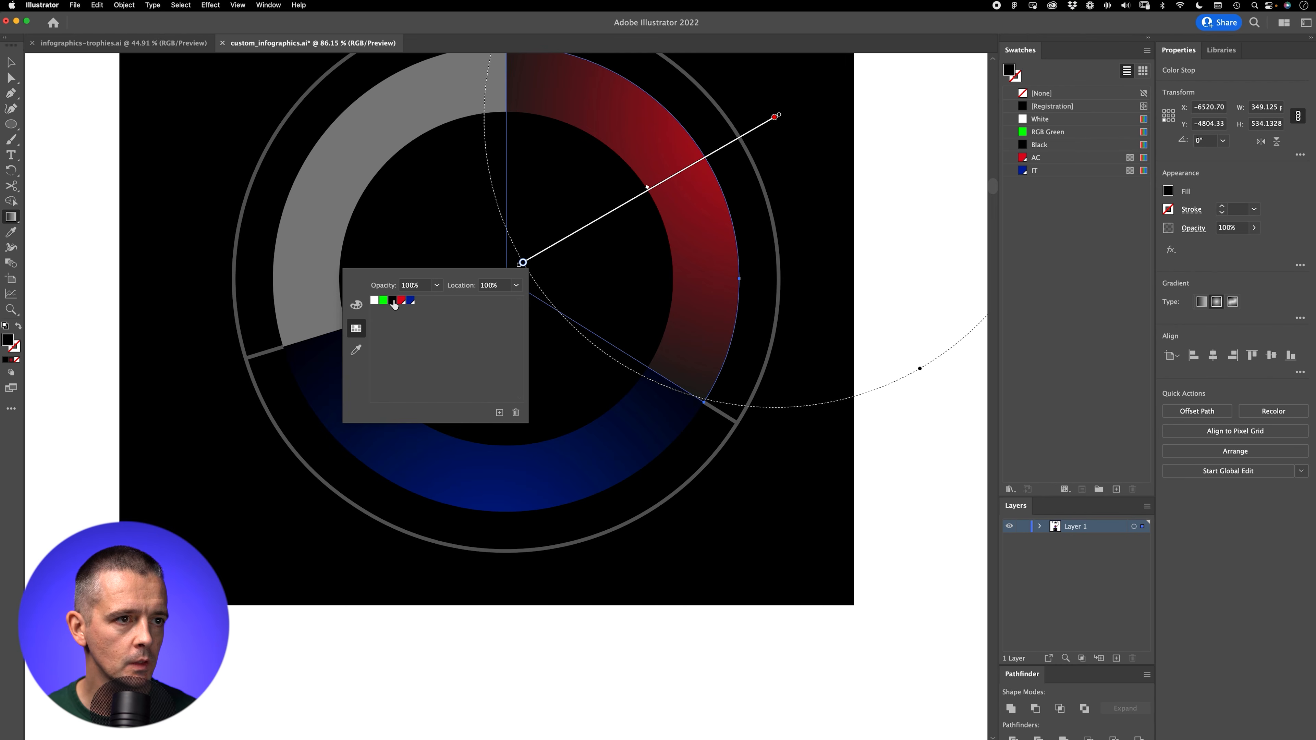
left_click(394, 302)
left_click(529, 277)
Step: Apply a radial gradient with a White outer color stop to the grey slice, and deselect it
left_click_drag(414, 201, 407, 362)
left_click(354, 303, "super")
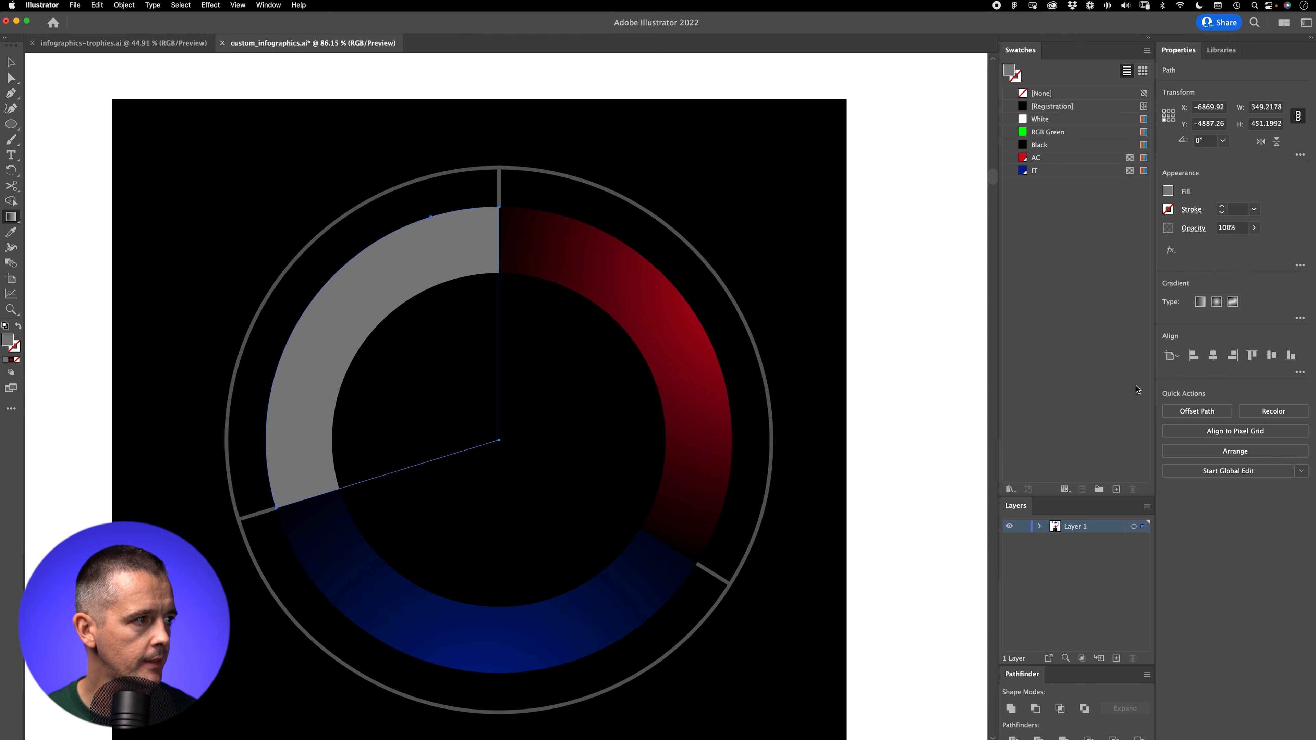
left_click(1205, 302)
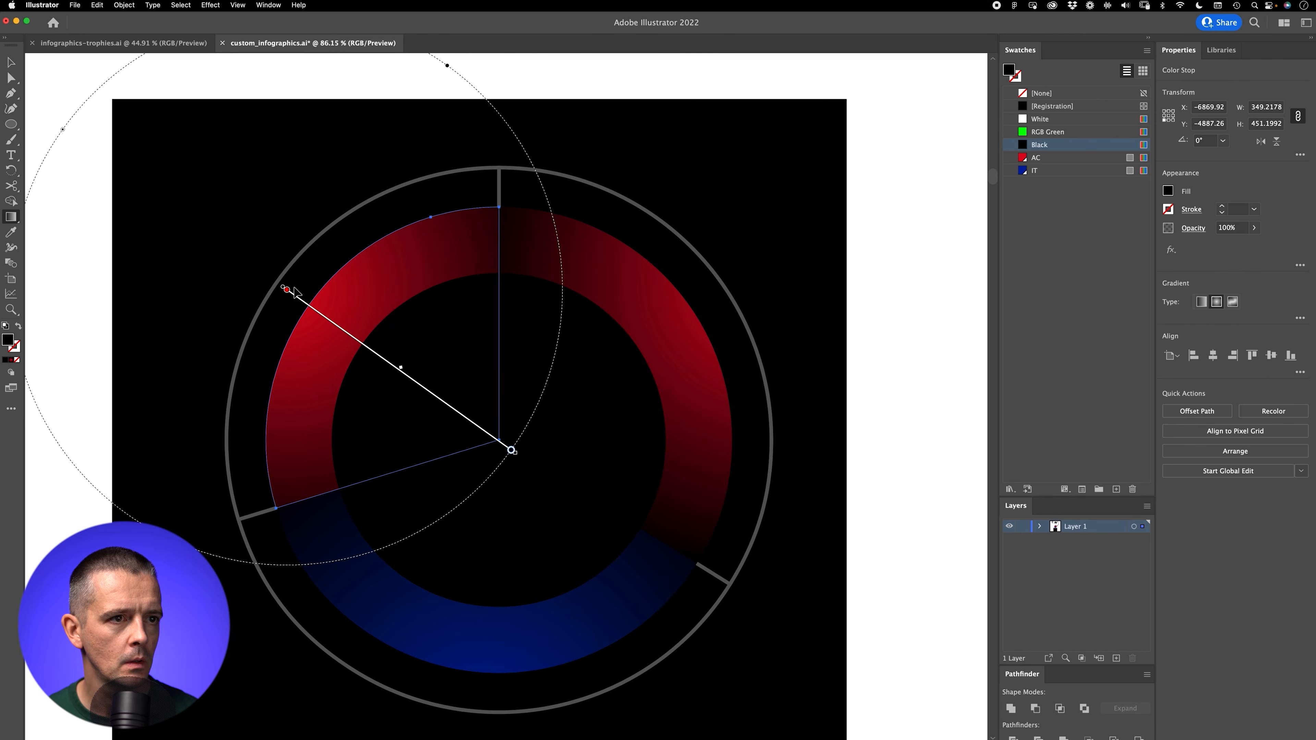
double_click(287, 290)
left_click(140, 330)
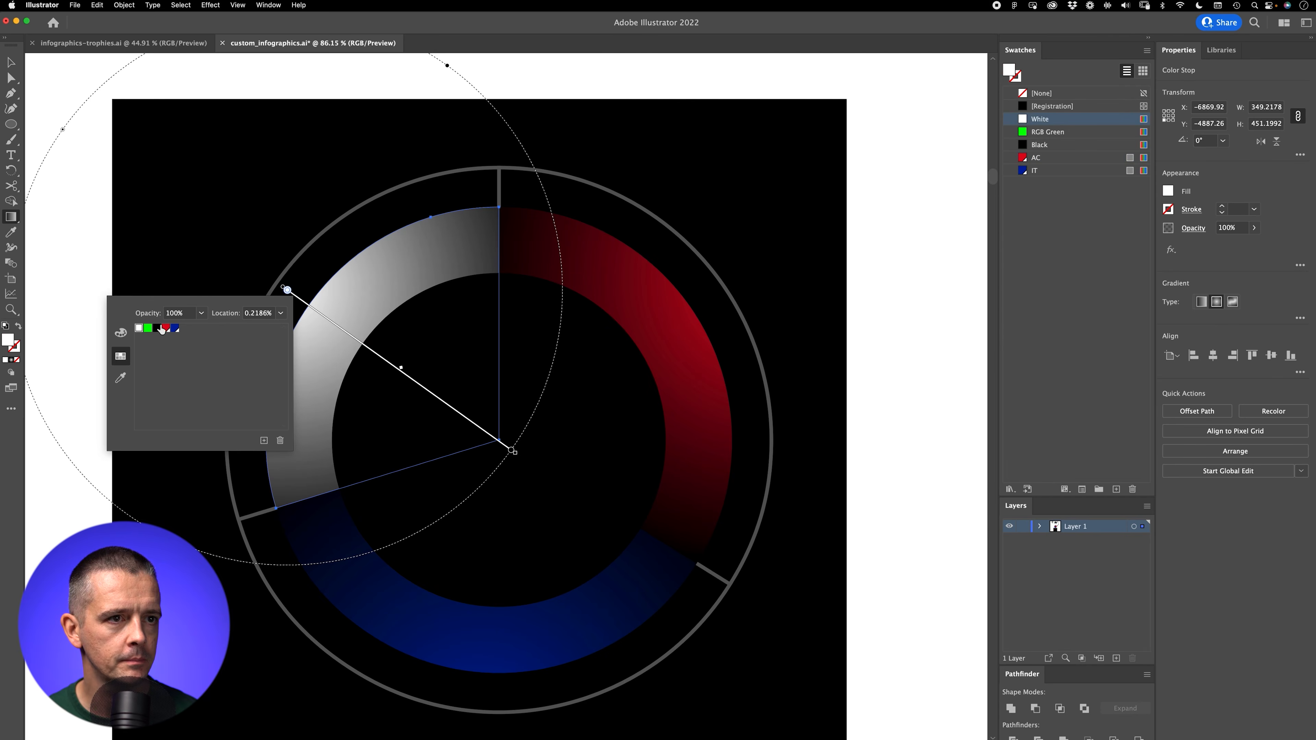
left_click(38, 74)
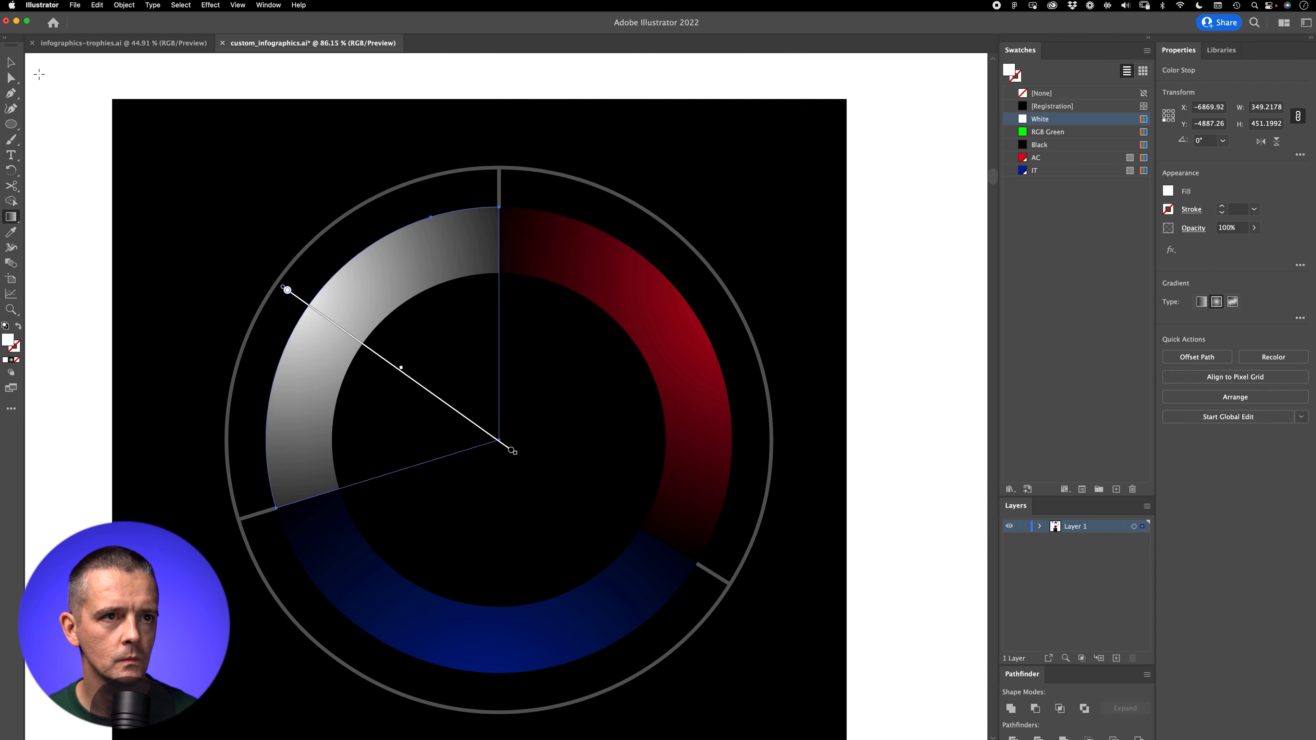
key("super+z")
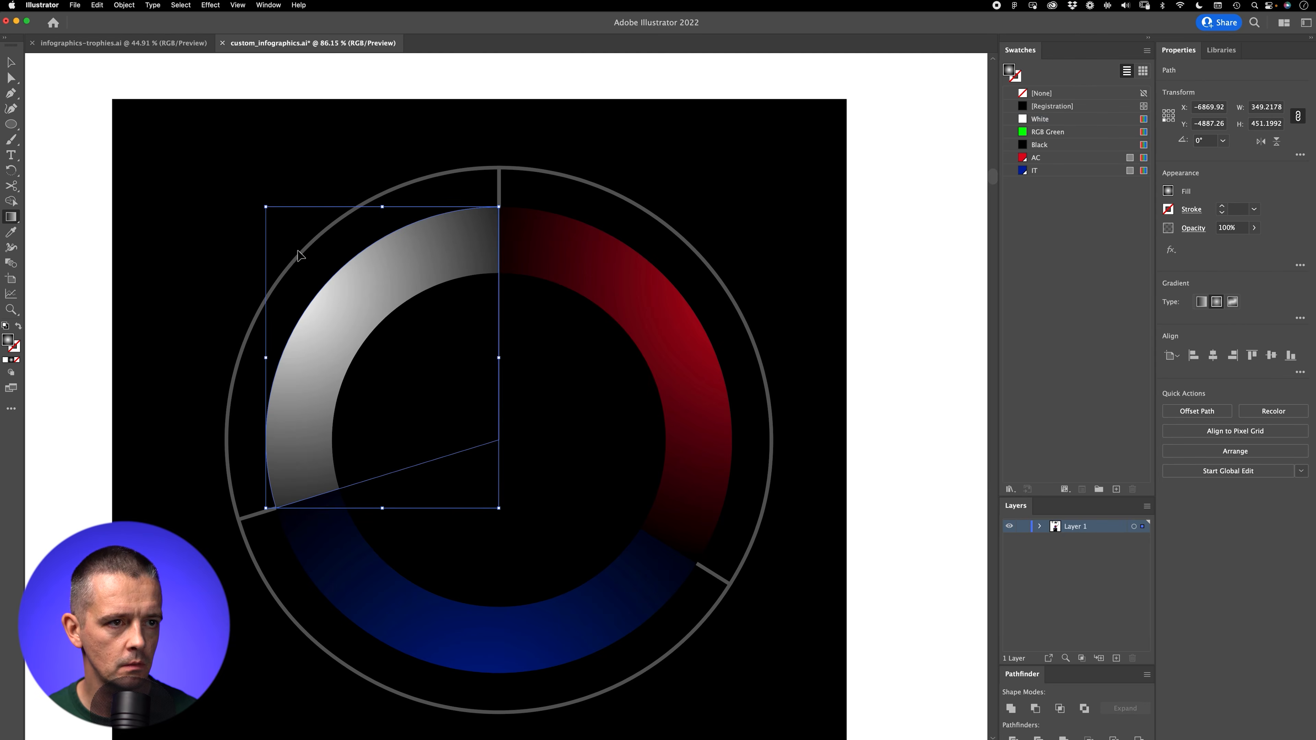
key("super+shift+s")
left_click(986, 559)
key("super+shift+a")
Step: Redraw the grey slice's radial gradient from well outside the outer ring to near the centre to darken it, and deselect
left_click_drag(627, 325, 670, 449)
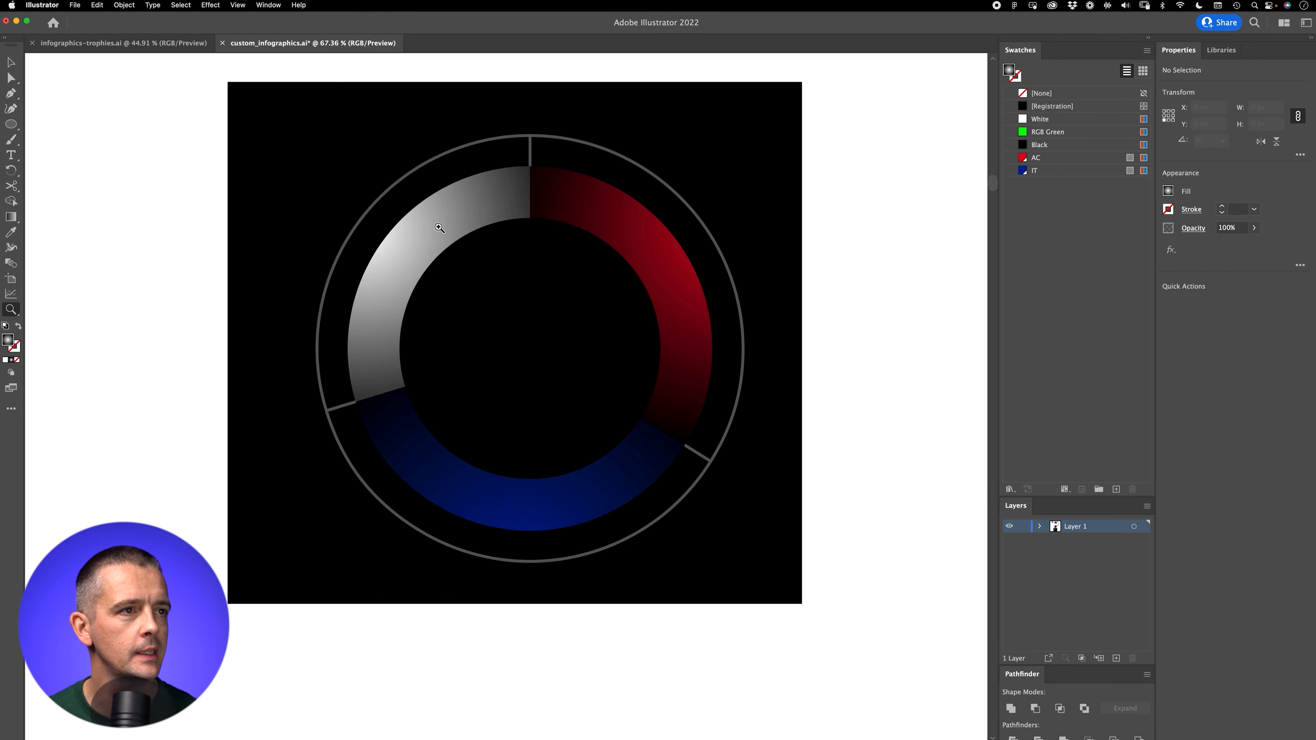
left_click(470, 200)
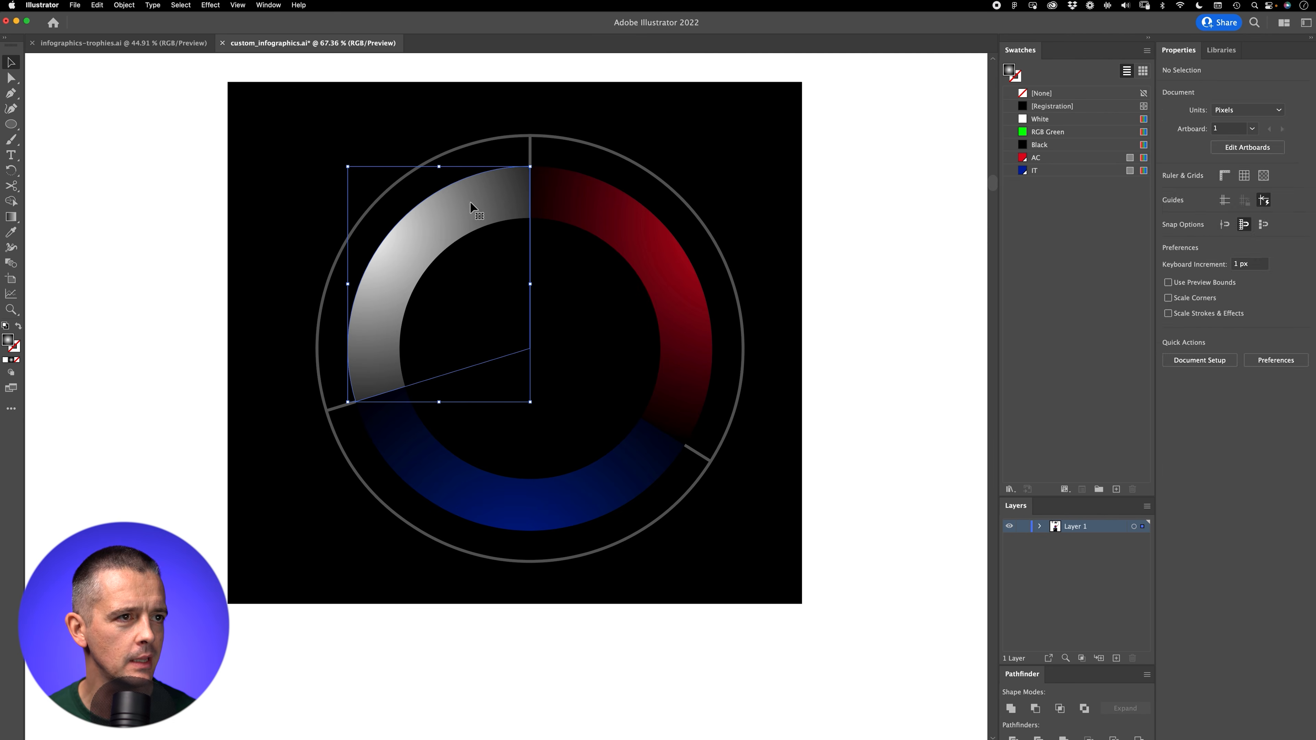
key("g")
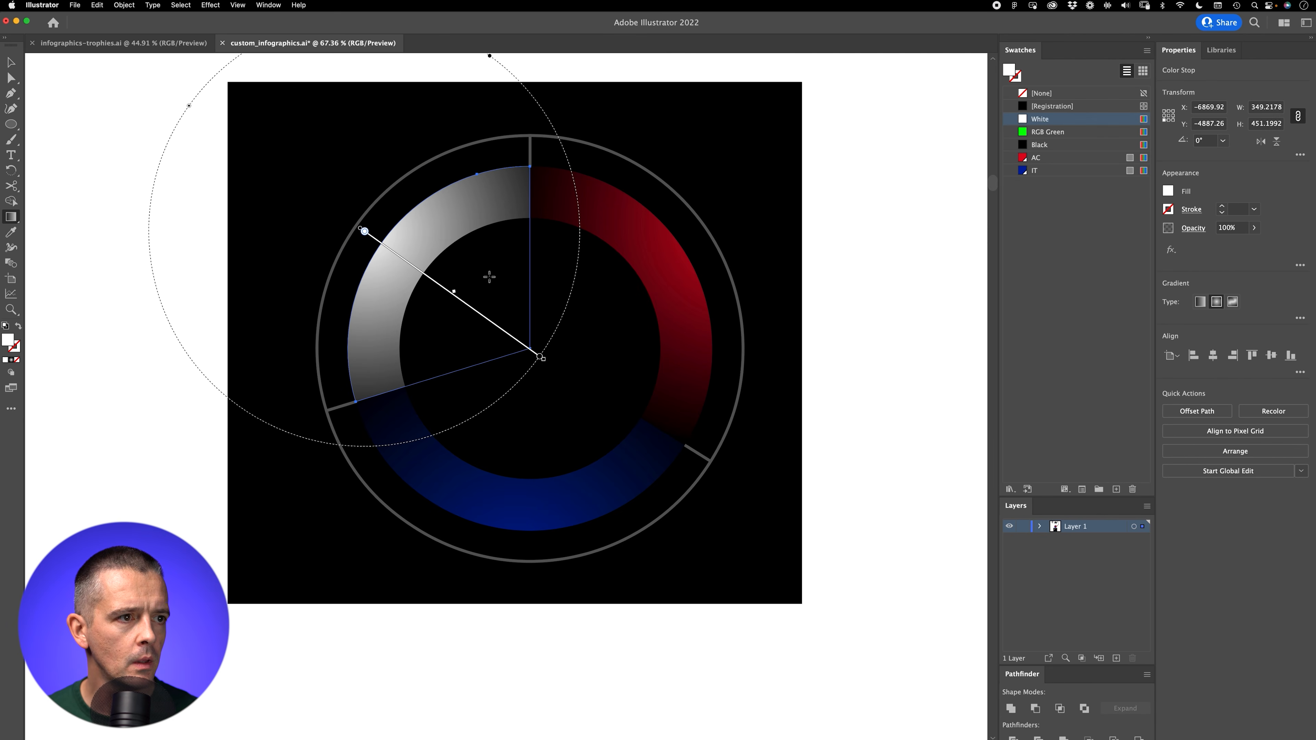
mouse_move(309, 197)
left_mouse_down()
mouse_move(485, 303)
mouse_move(523, 344)
mouse_move(505, 314)
mouse_move(520, 323)
left_mouse_up()
key("super+shift+a")
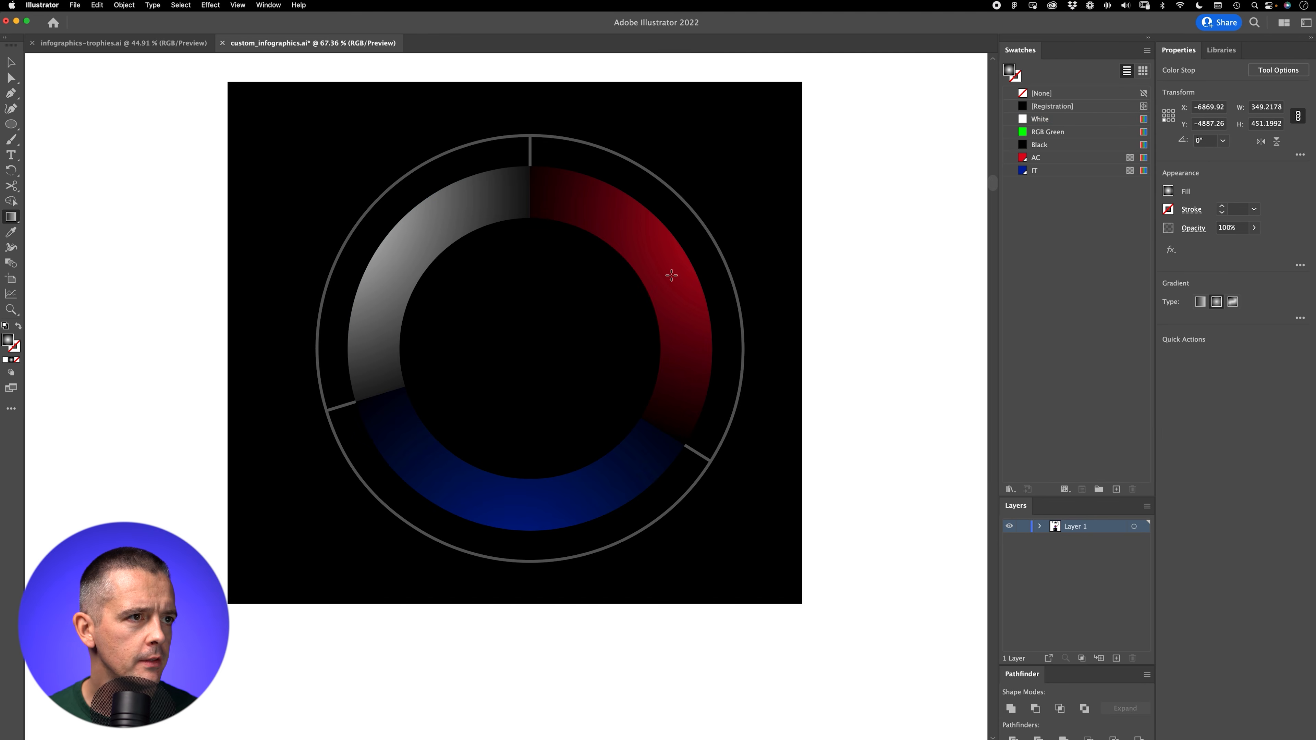
Step: Duplicate the original greyscale pie graph and place the copy beside the black donut artwork
key("v")
key("z")
left_click_drag(586, 414, 617, 358)
left_click_drag(598, 183, 526, 549)
key("v")
left_click(464, 295)
left_click_drag(464, 295, 567, 546)
left_click(443, 633)
key("z")
left_click_drag(392, 599, 564, 513)
left_click_drag(745, 493, 558, 565)
key("v")
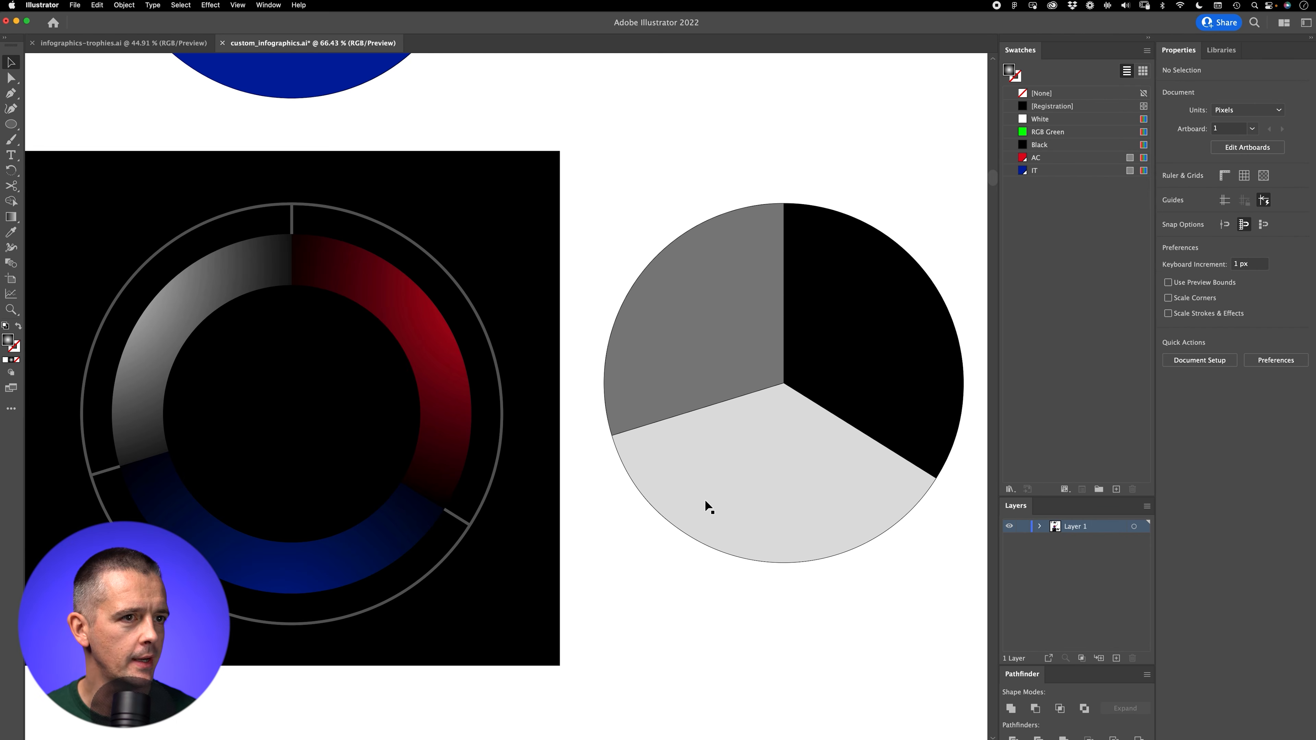
Step: Delete the greyscale pie graph copy beside the black donut artwork
left_click(747, 384)
key("BackSpace")
key("super+minus")
key("super+minus")
key("super+minus")
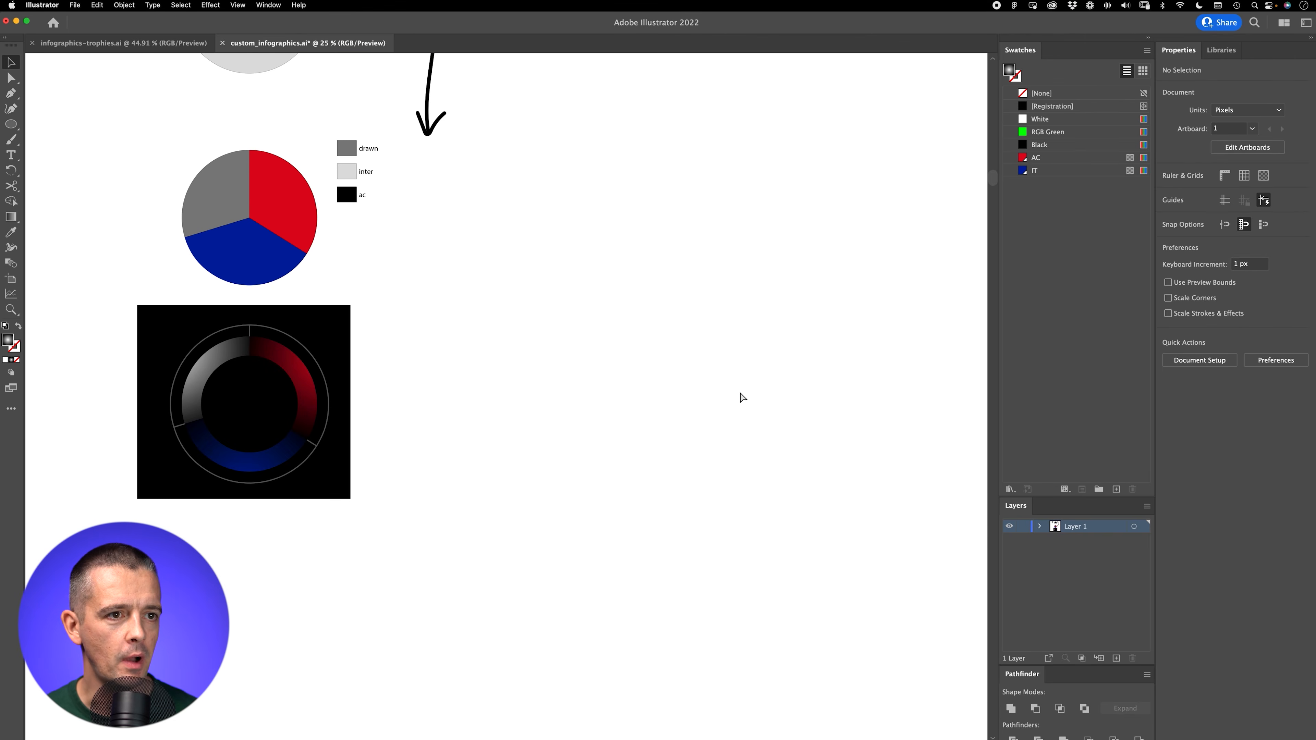
Step: Examine the finished donut chart up close and review the Milan derby statistics in Numbers
key("z")
left_click_drag(284, 434, 482, 406)
left_click_drag(369, 341, 610, 374)
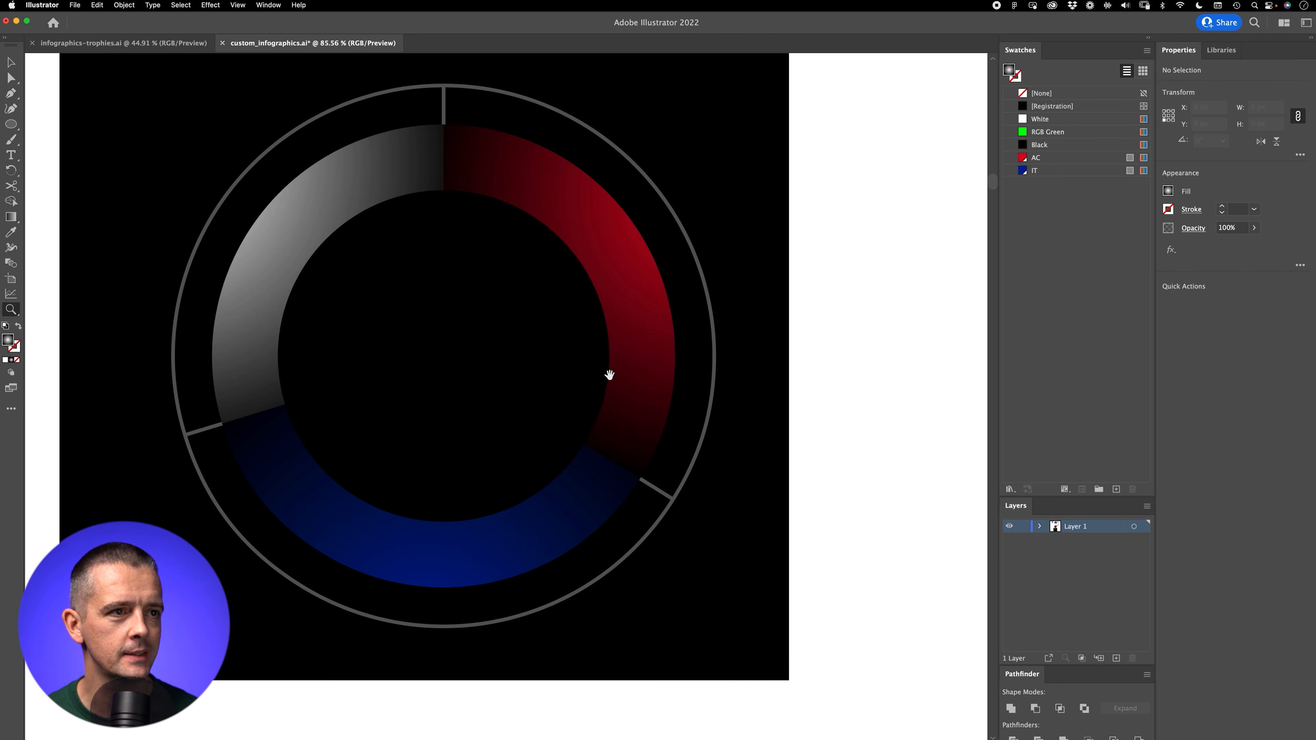
key("super+Tab")
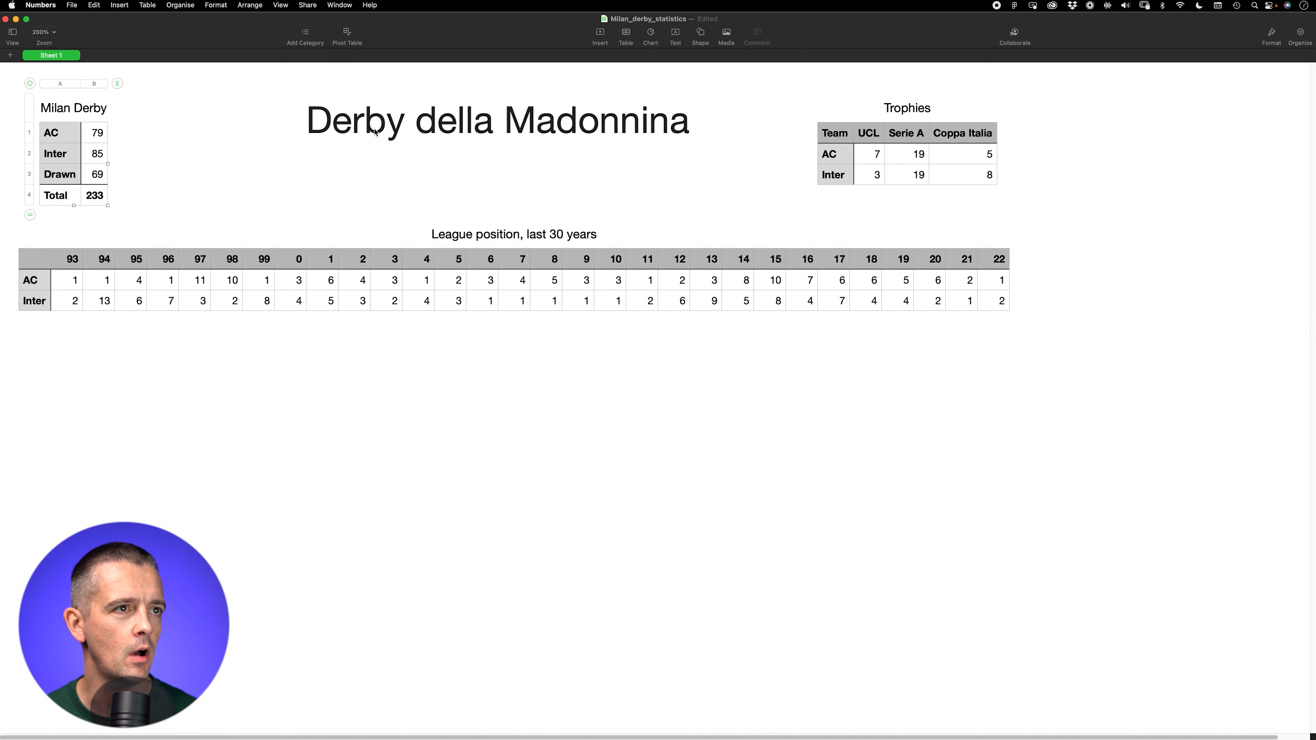
key("super+Tab")
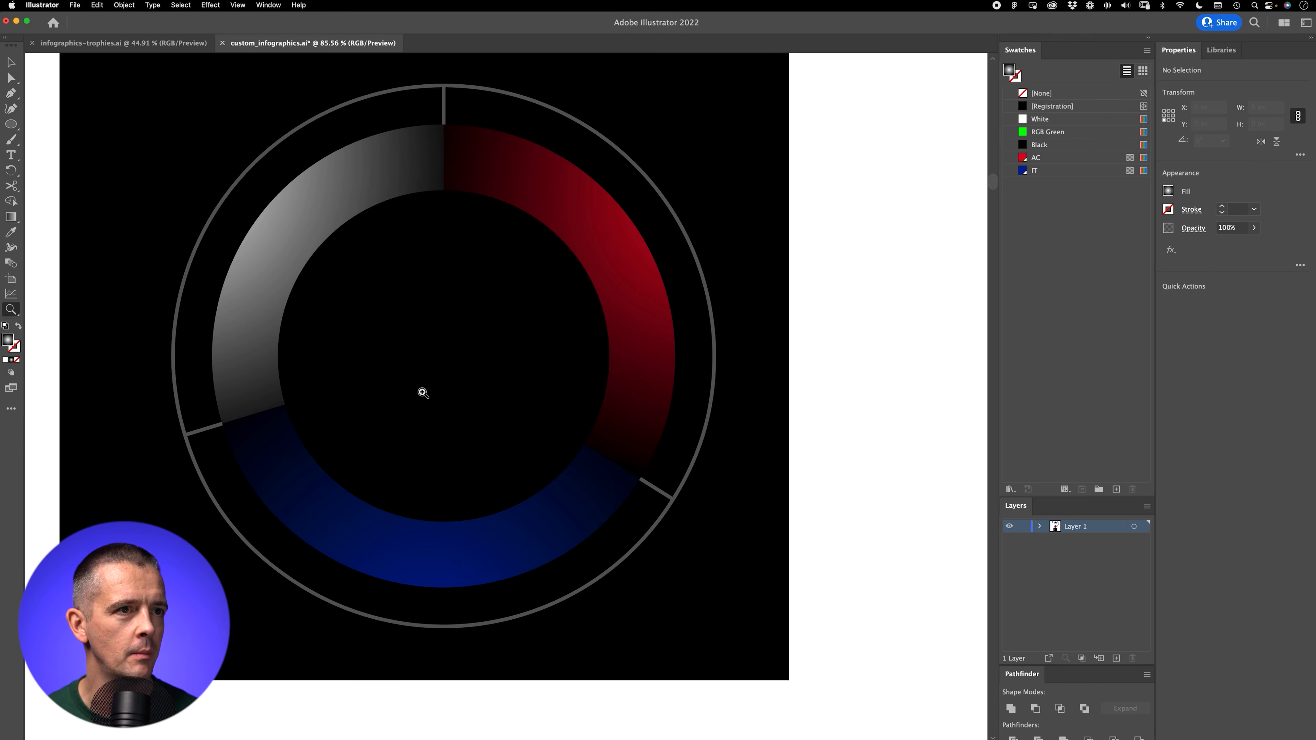
left_click_drag(499, 345, 328, 484)
left_click_drag(588, 384, 495, 465)
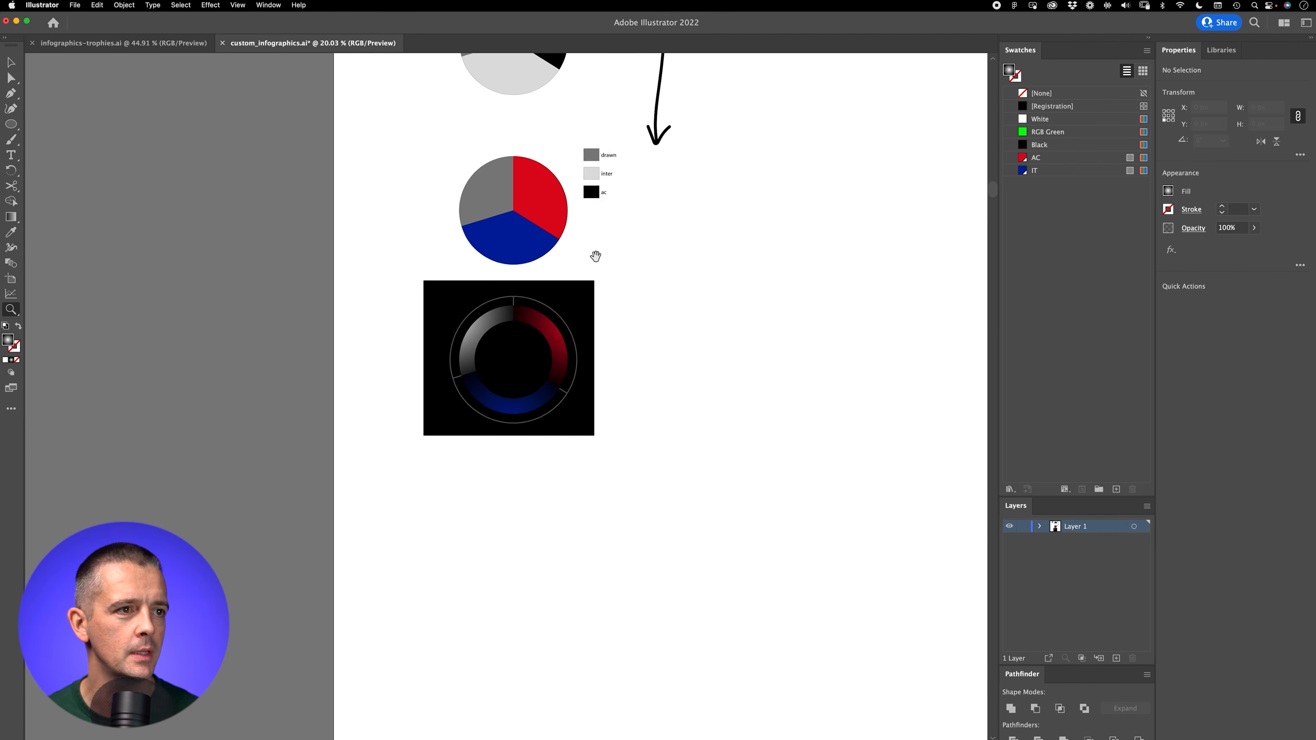
left_click_drag(596, 256, 488, 393)
key("v")
scroll(521, 353, "right", 5)
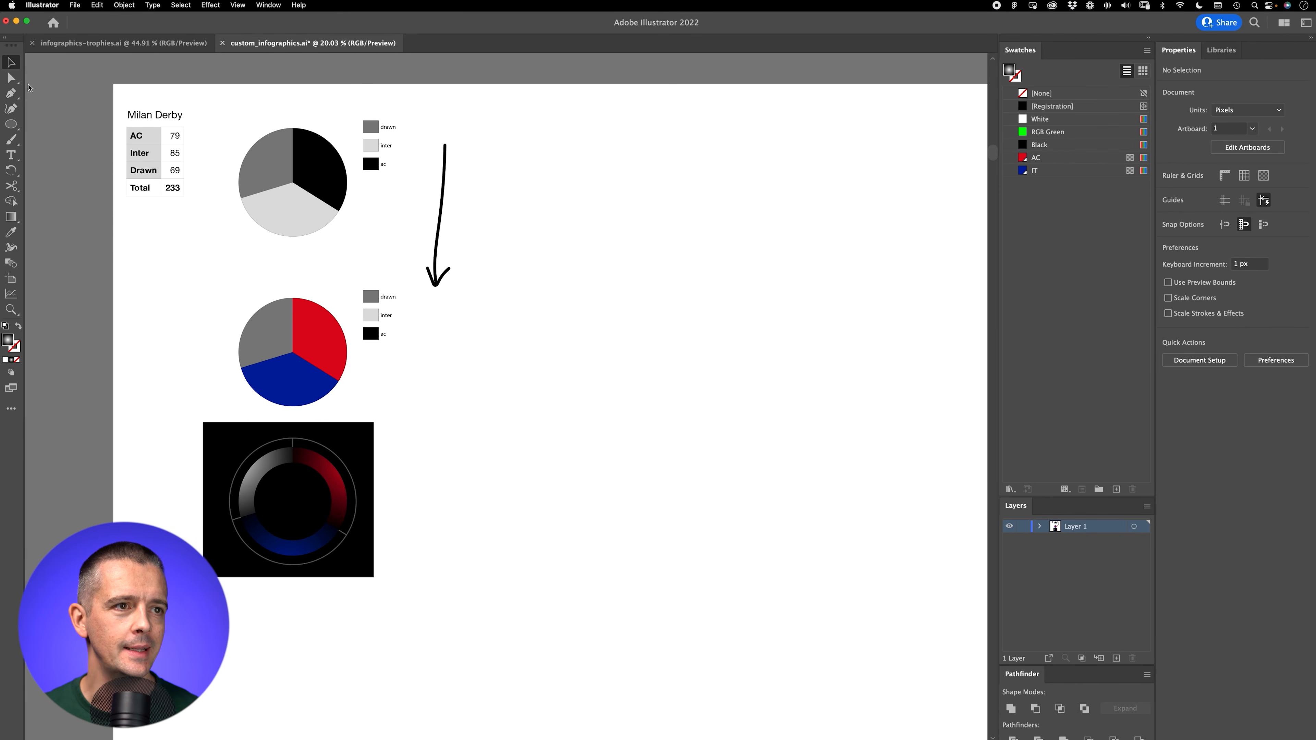
Step: Switch to the Numbers spreadsheet and copy the AC and Inter rows of the "League position, last 30 years" table
key("super+Tab")
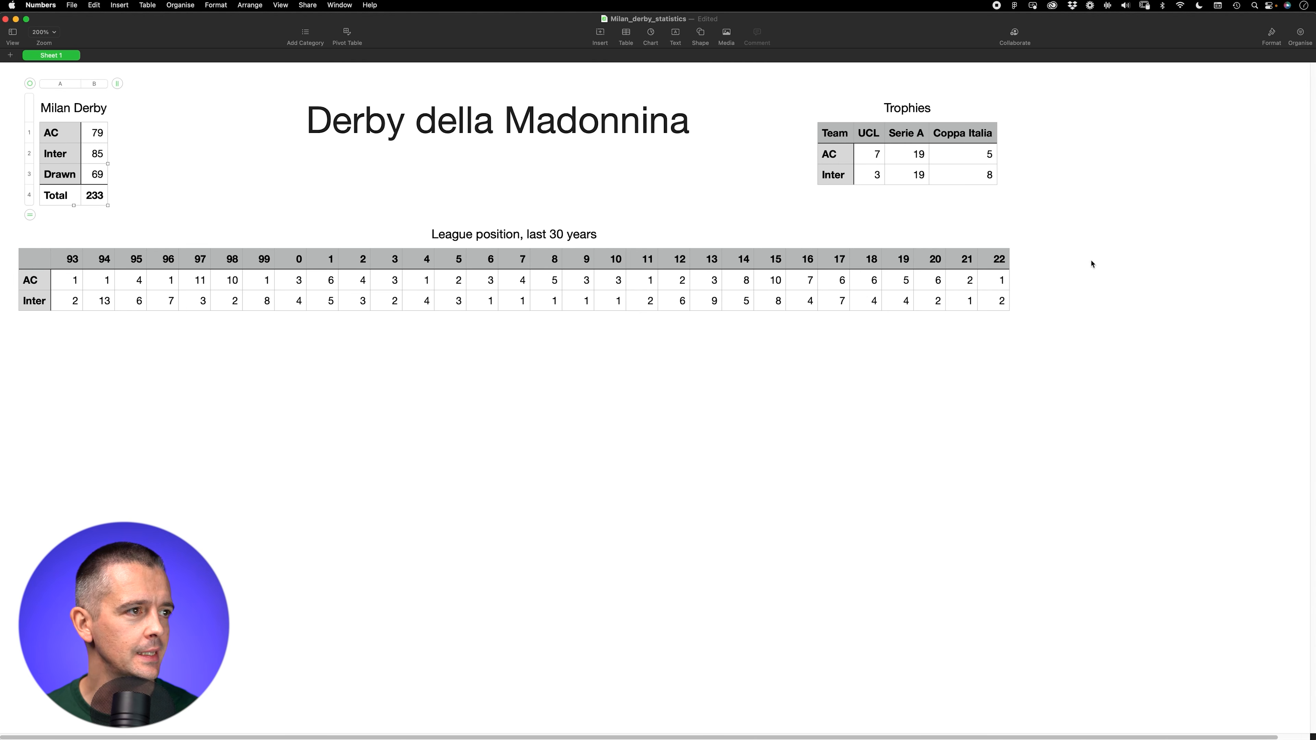
left_click(35, 284)
left_click_drag(8, 280, 10, 306)
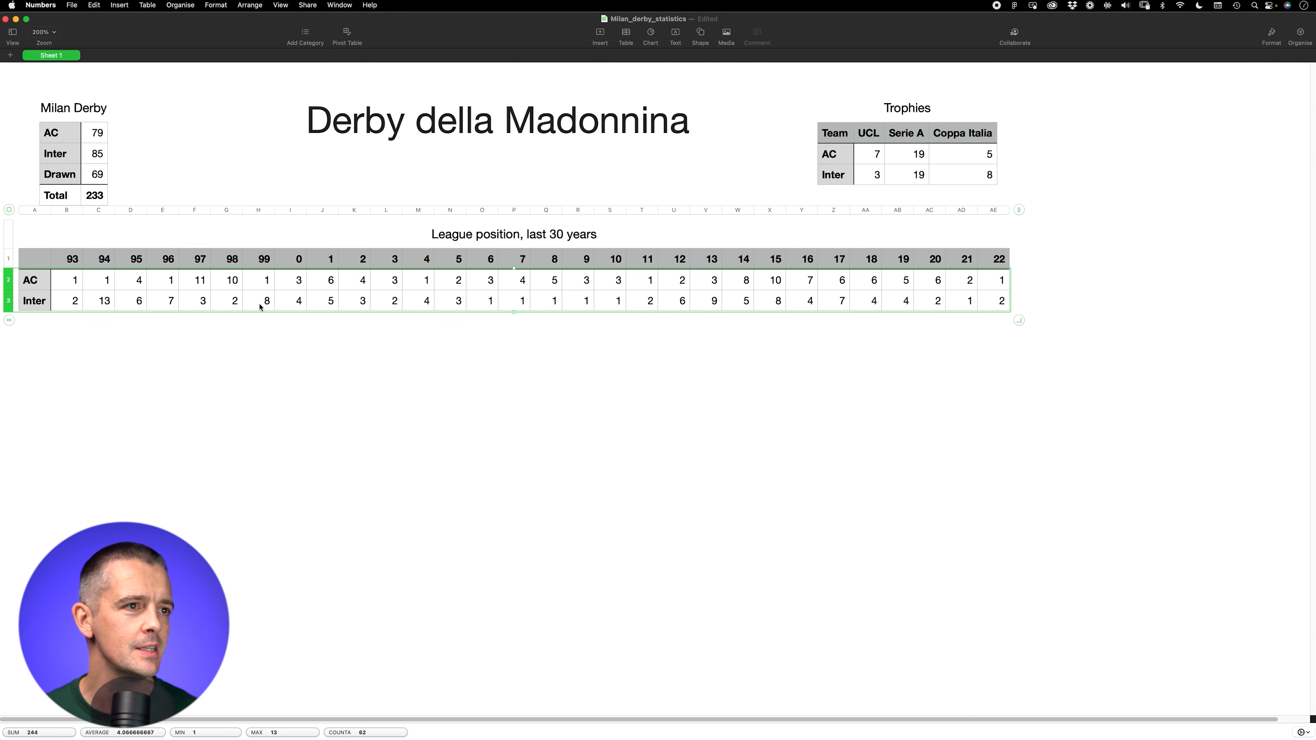
Step: Switch back to Illustrator and create a line graph 1200 px wide and 800 px high beside the pie graphs
key("super+Tab")
left_click(528, 128)
type("12")
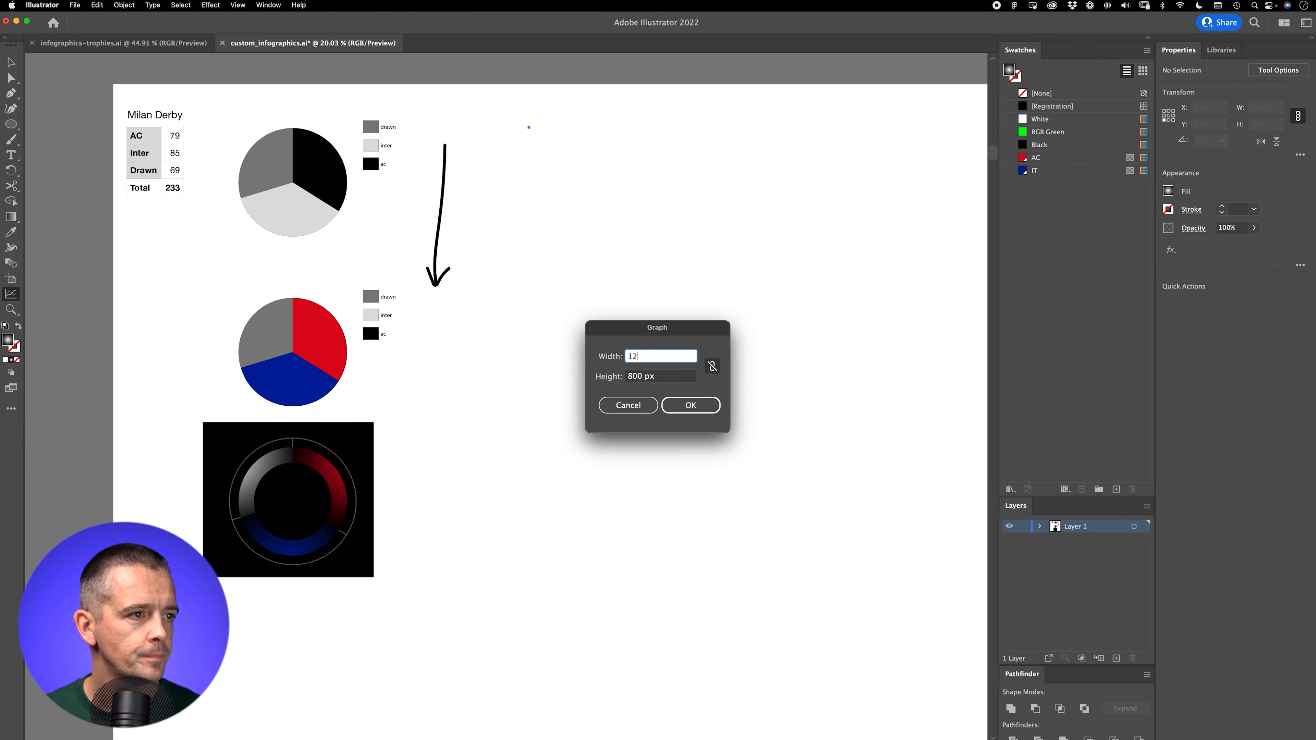
type("000")
key("BackSpace")
key("Tab")
left_click(702, 409)
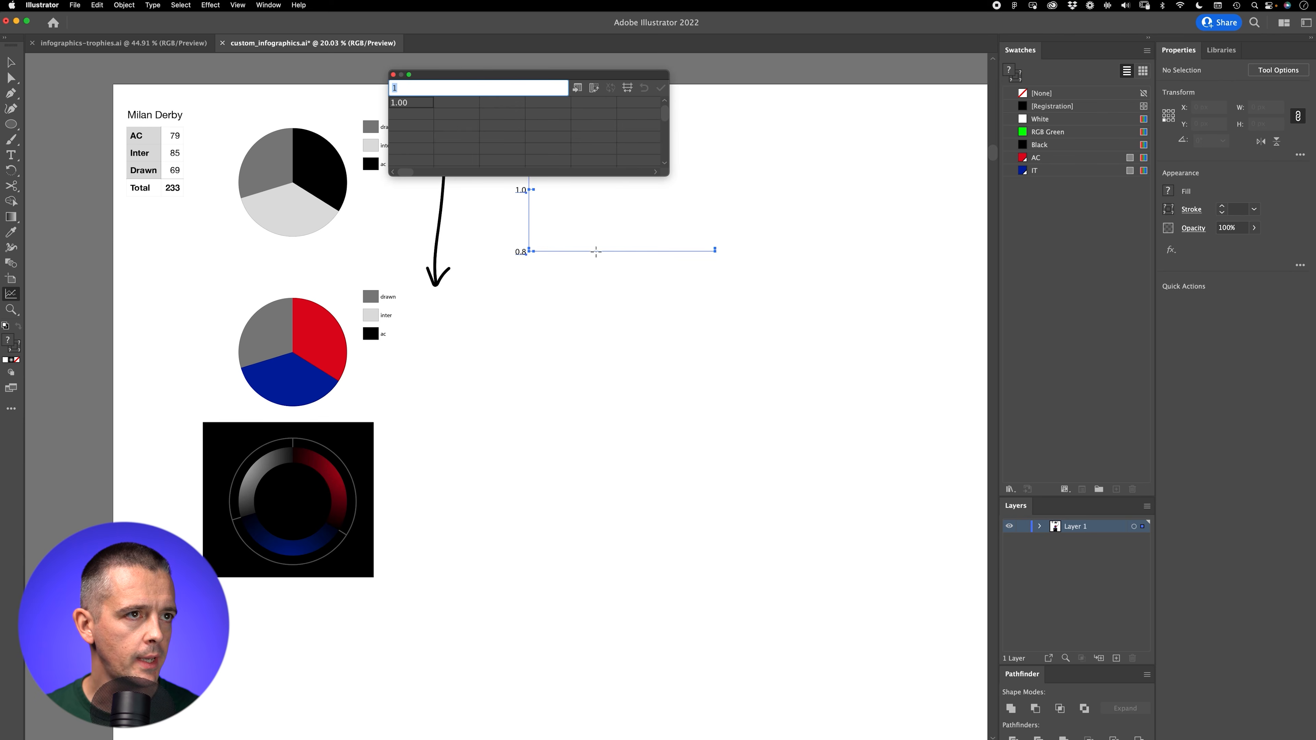
Step: Paste the league position rows into the graph data, transpose rows and columns, and apply the data to the graph
key("super+v")
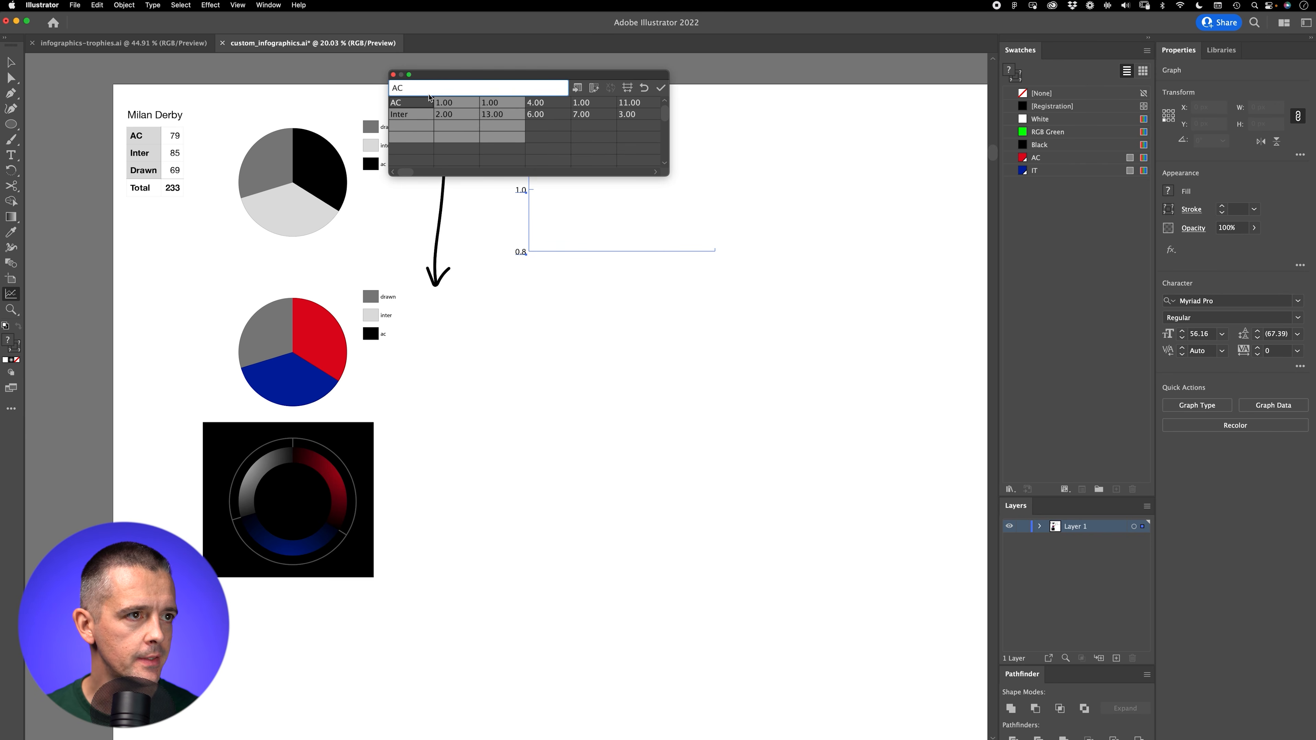
left_click(661, 88)
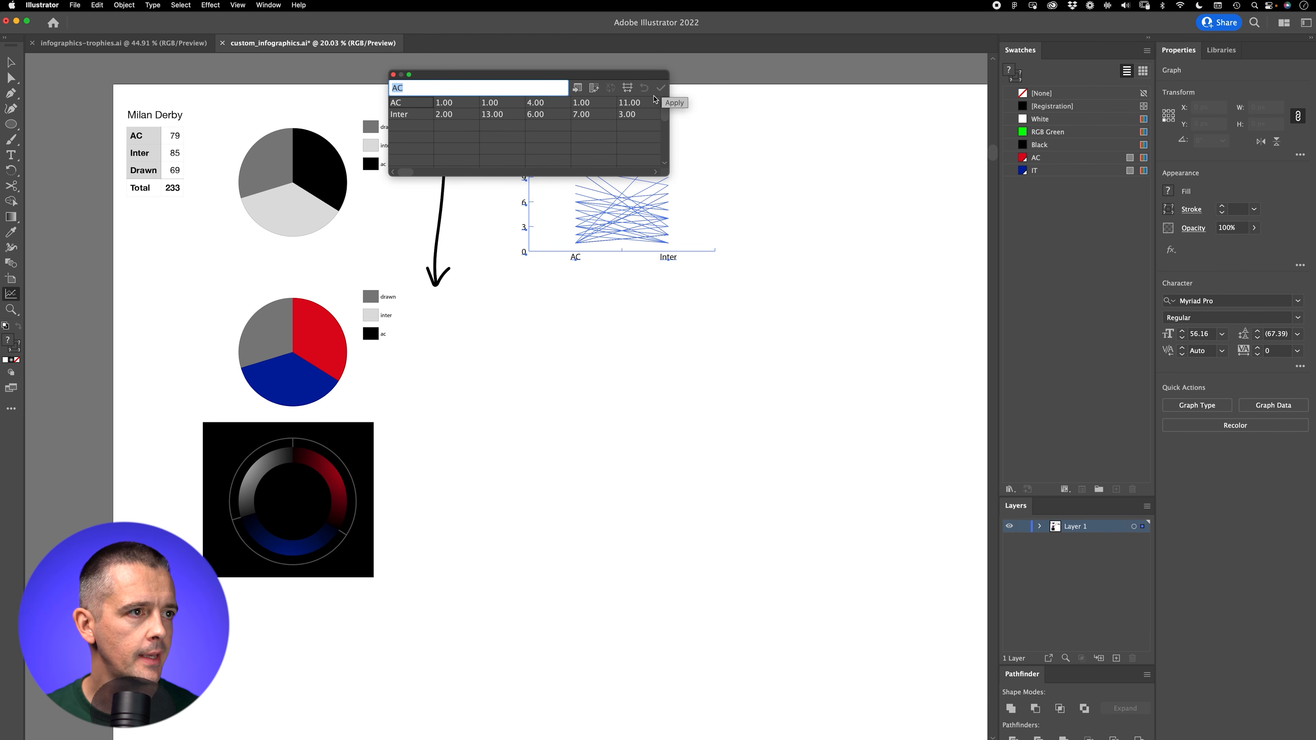
left_click(594, 88)
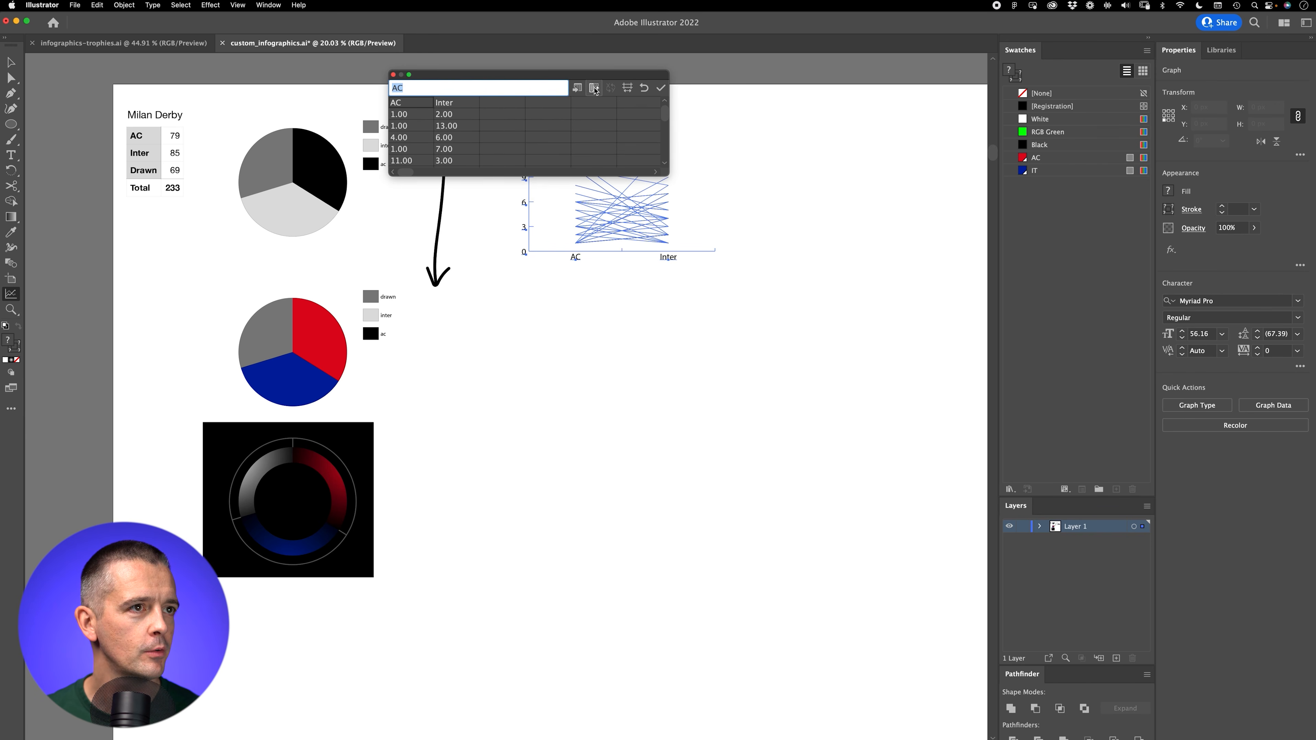
left_click(661, 88)
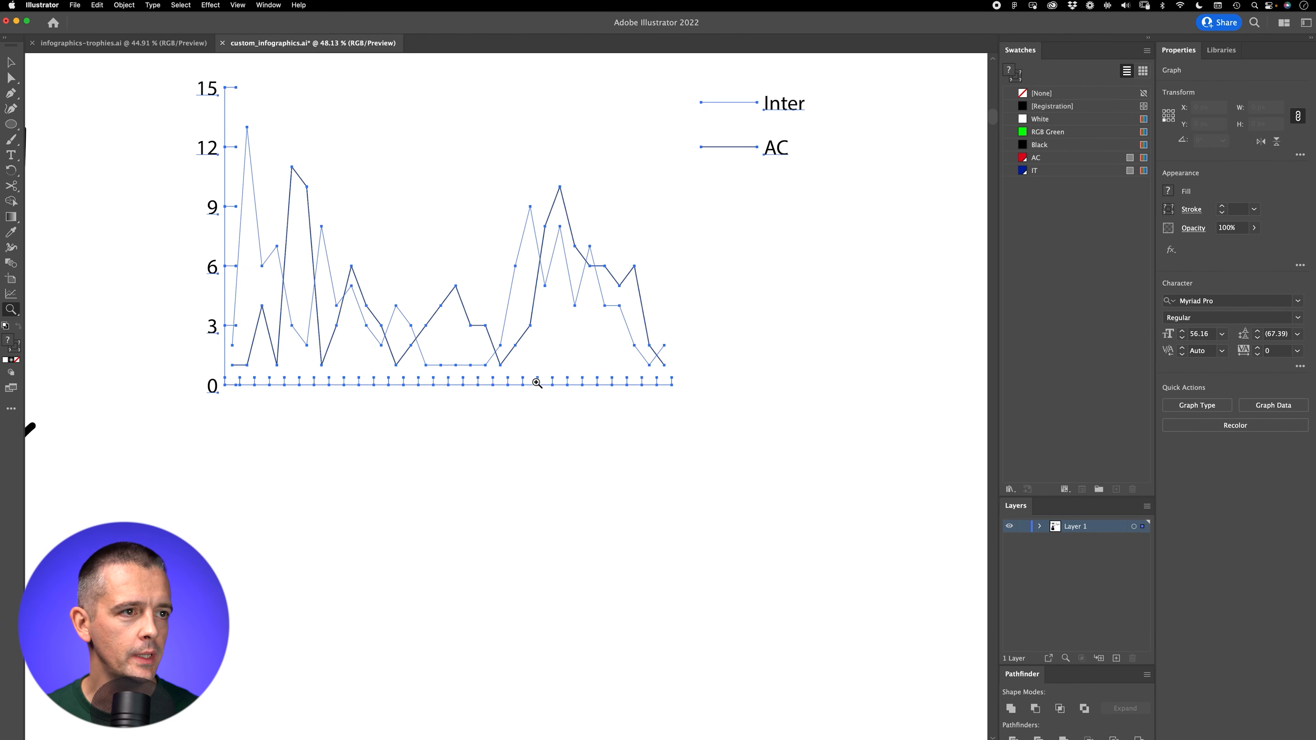
Step: Duplicate the line graph and place the copy directly below the original
key("v")
left_click_drag(509, 287, 520, 664)
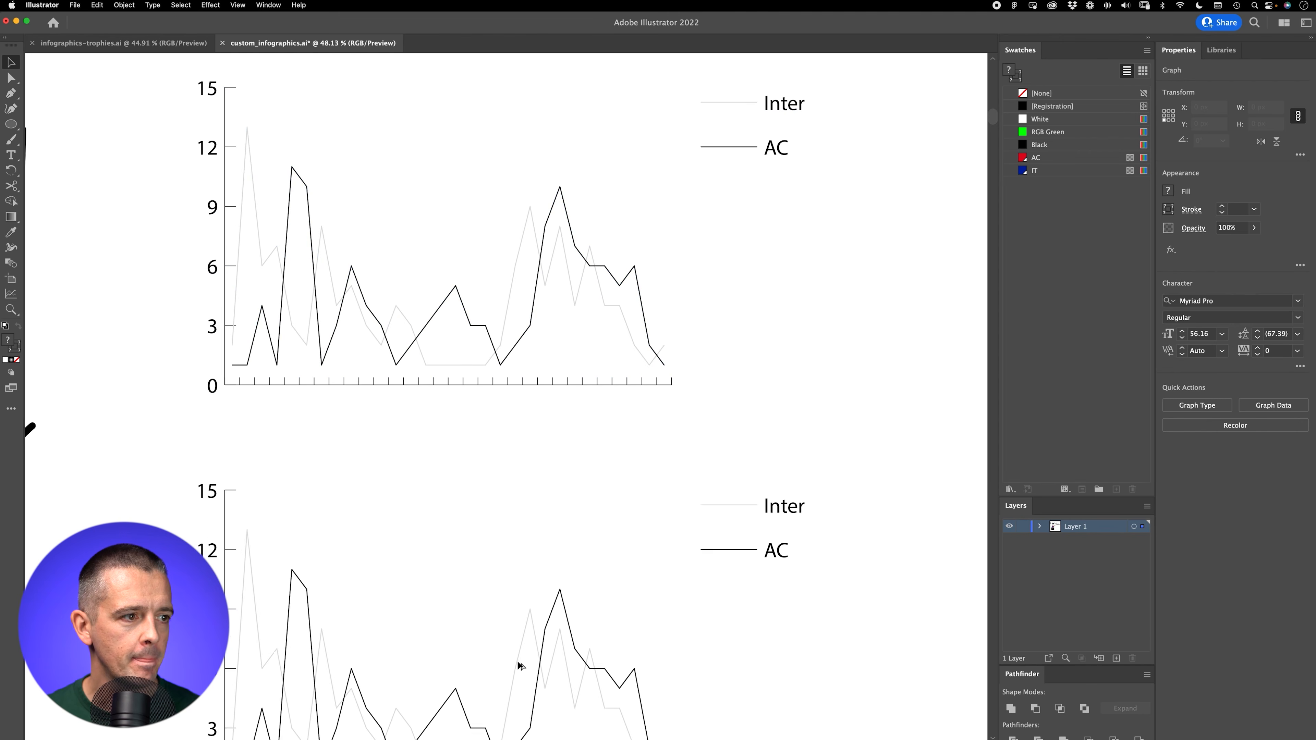
scroll(610, 495, "down", 5)
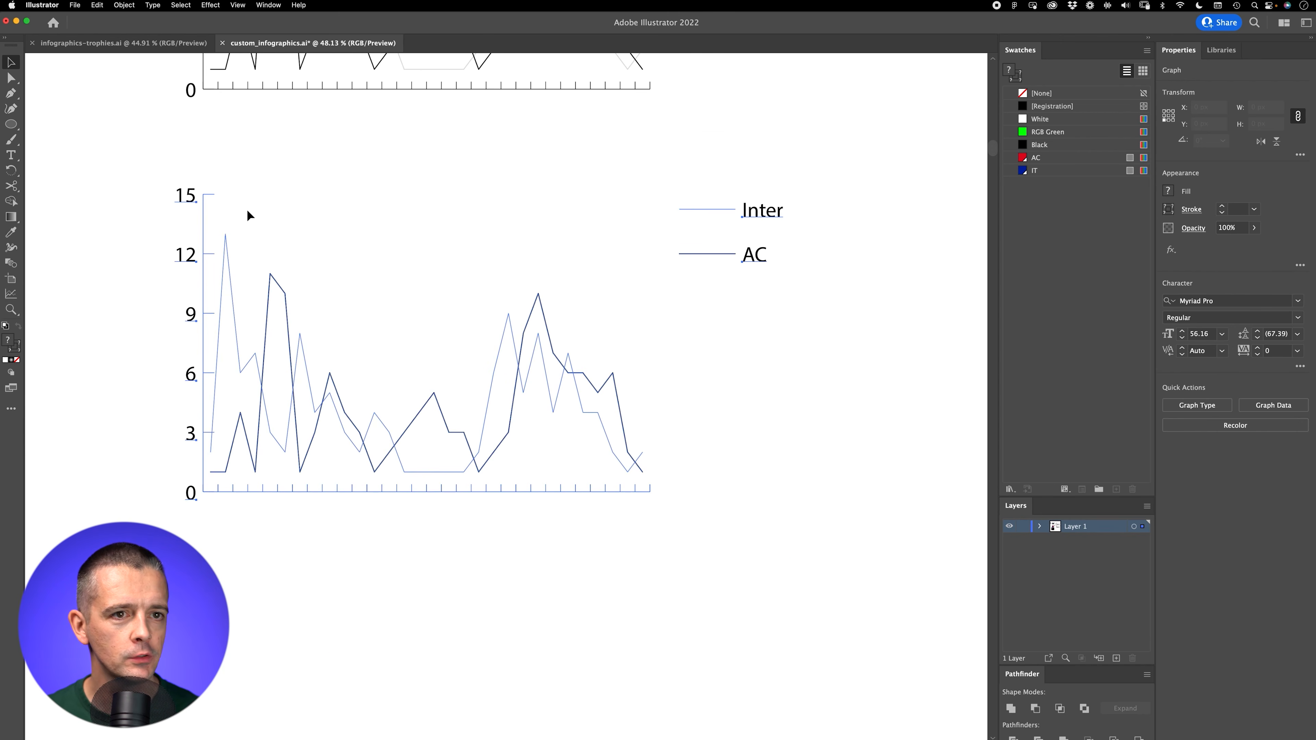
Step: Turn on Mark Data Points in the graph type settings of the duplicated line graph
right_click(292, 371)
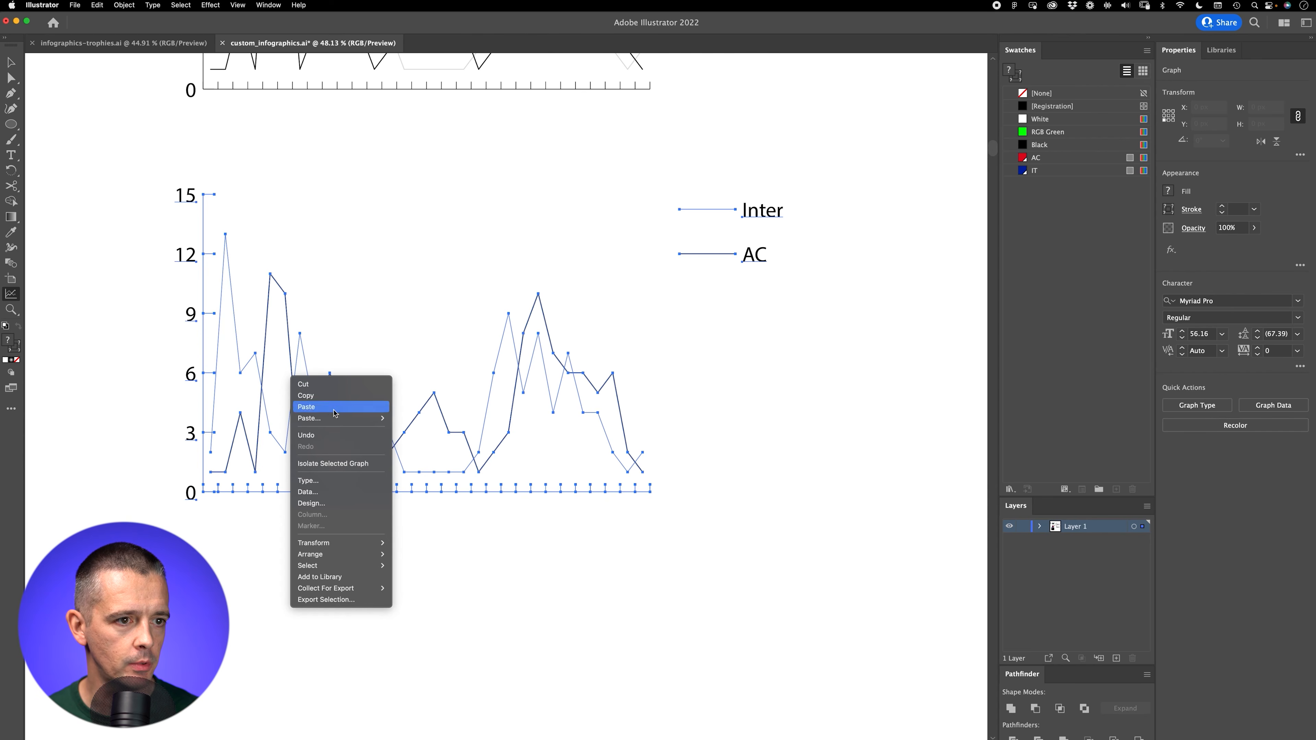
left_click(338, 484)
left_click(811, 449)
left_click(1007, 528)
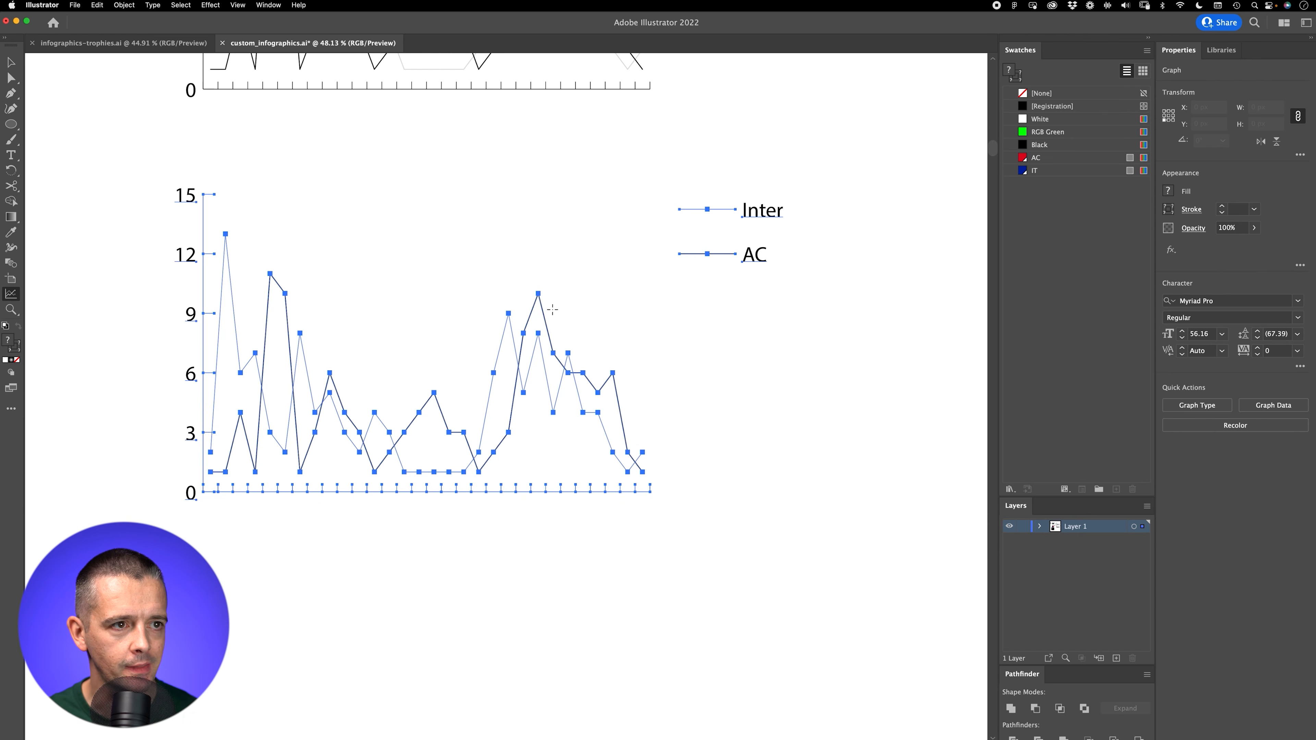
Step: Turn off Mark Data Points for the duplicated line graph
right_click(289, 359)
left_click(332, 474)
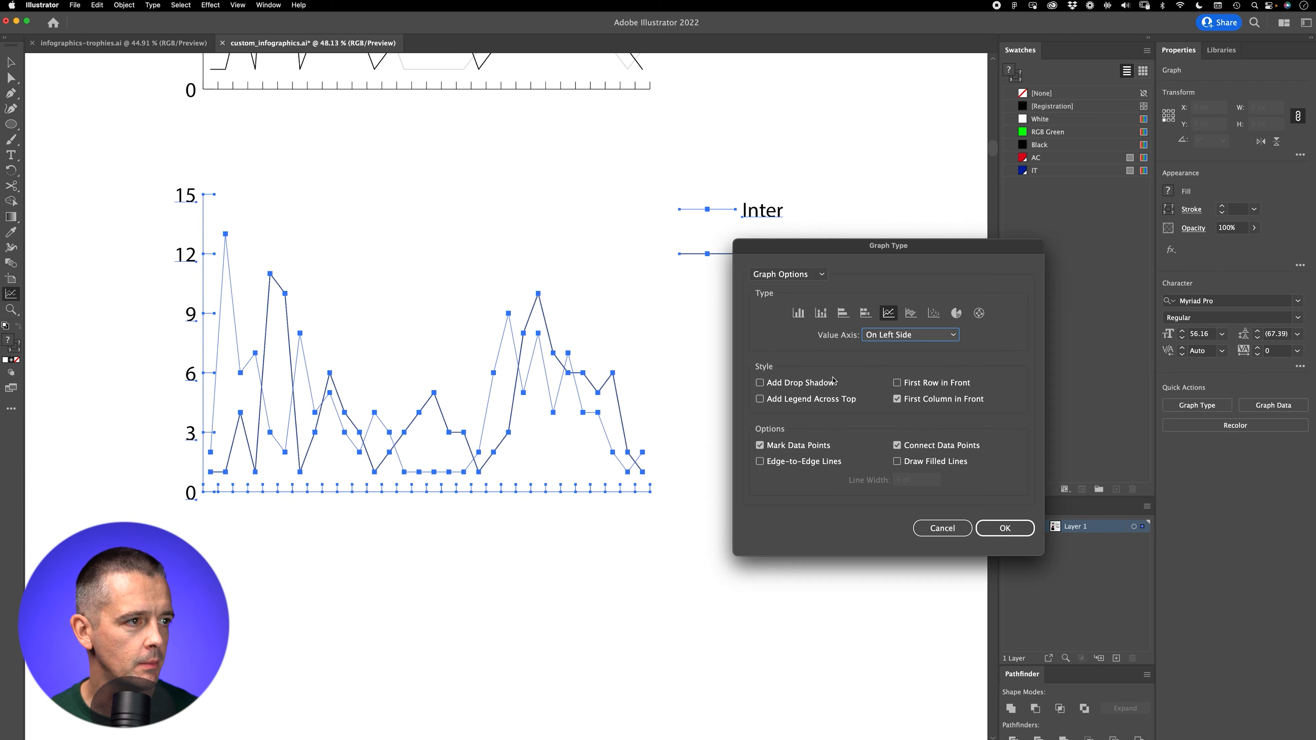
left_click(788, 384)
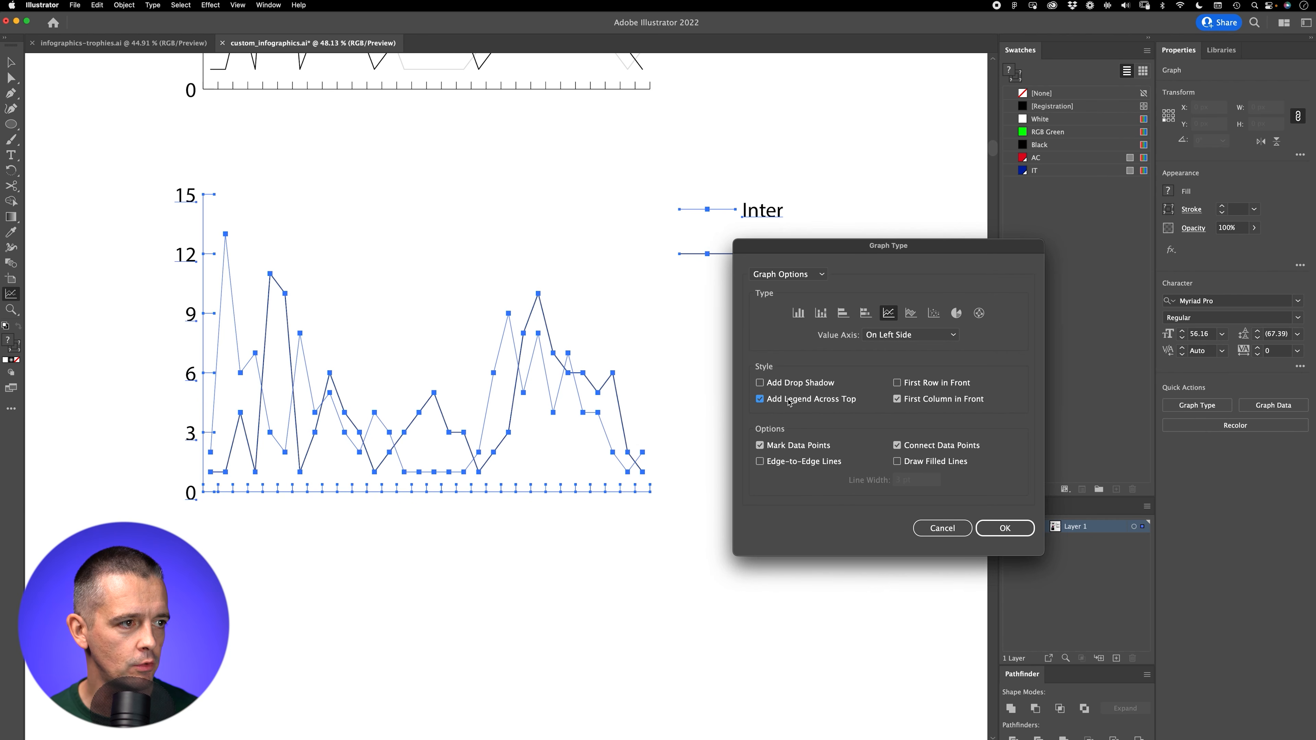
left_click(1011, 528)
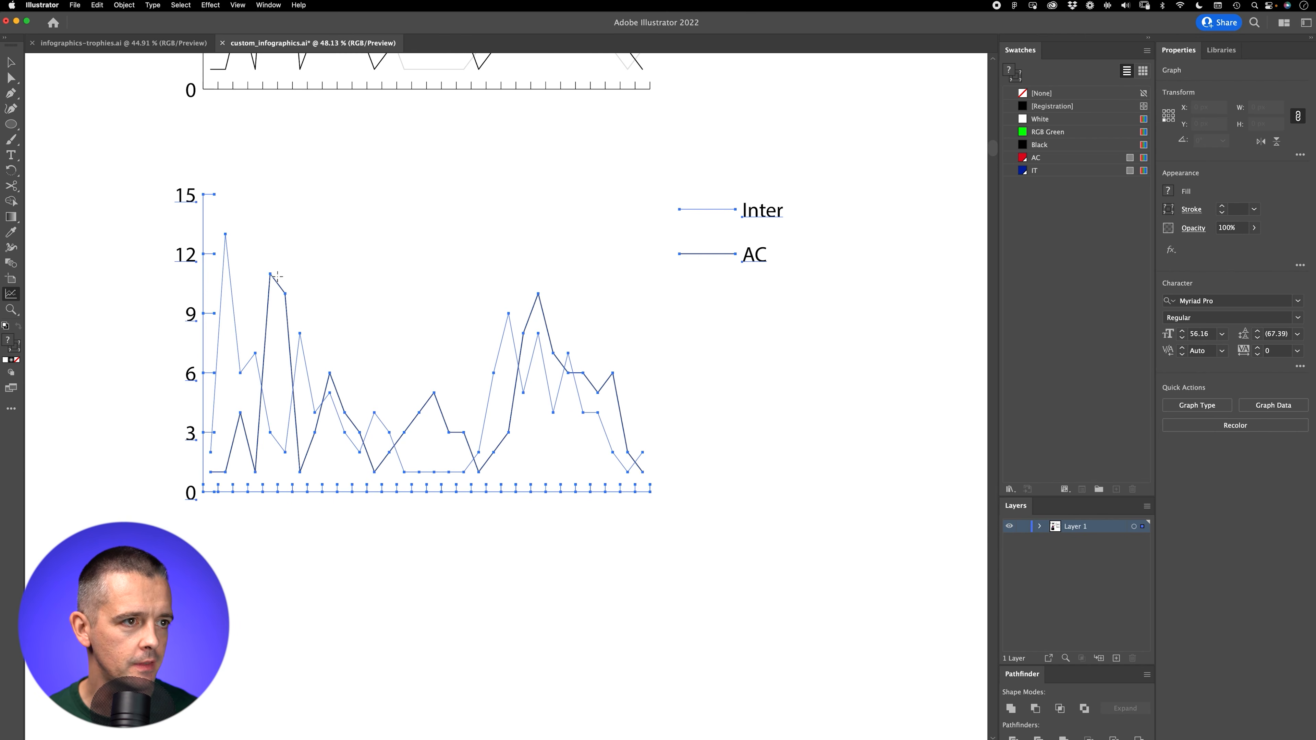
Step: Ungroup the duplicated line graph into ordinary editable artwork
key("v")
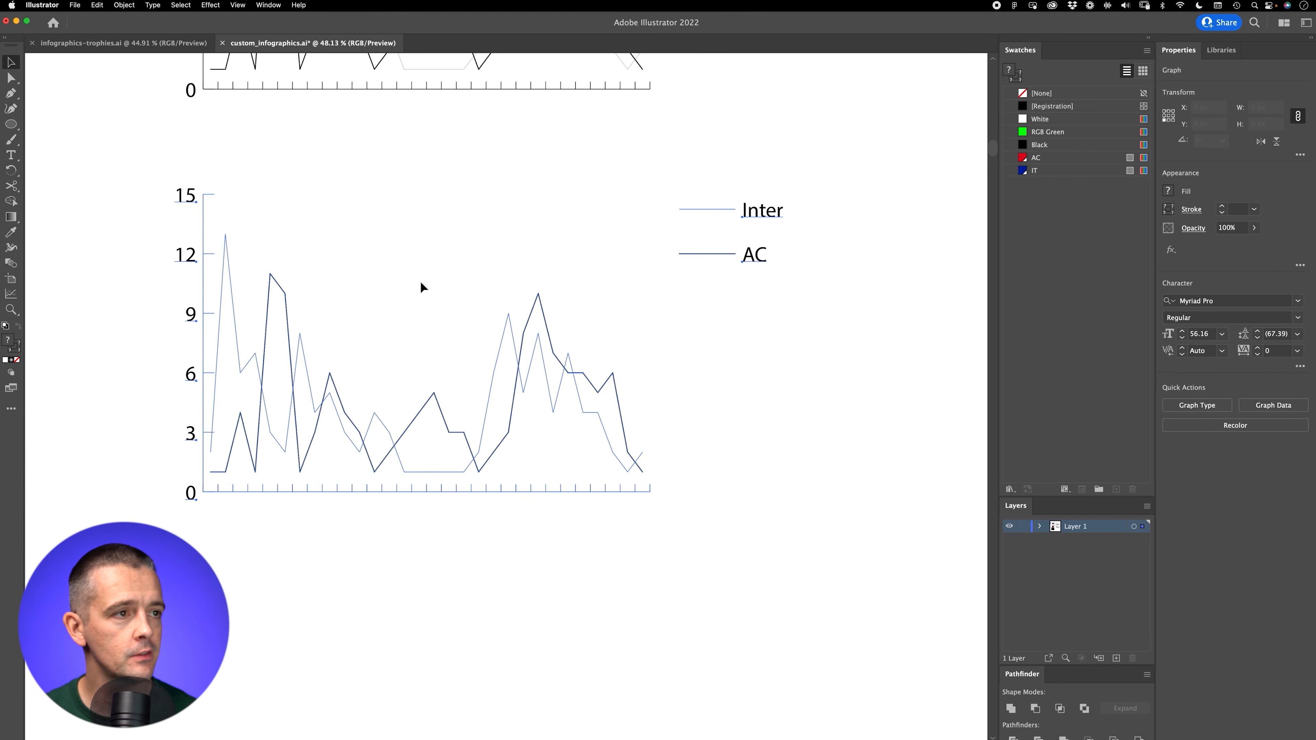
key("super+shift+g")
left_click(782, 409)
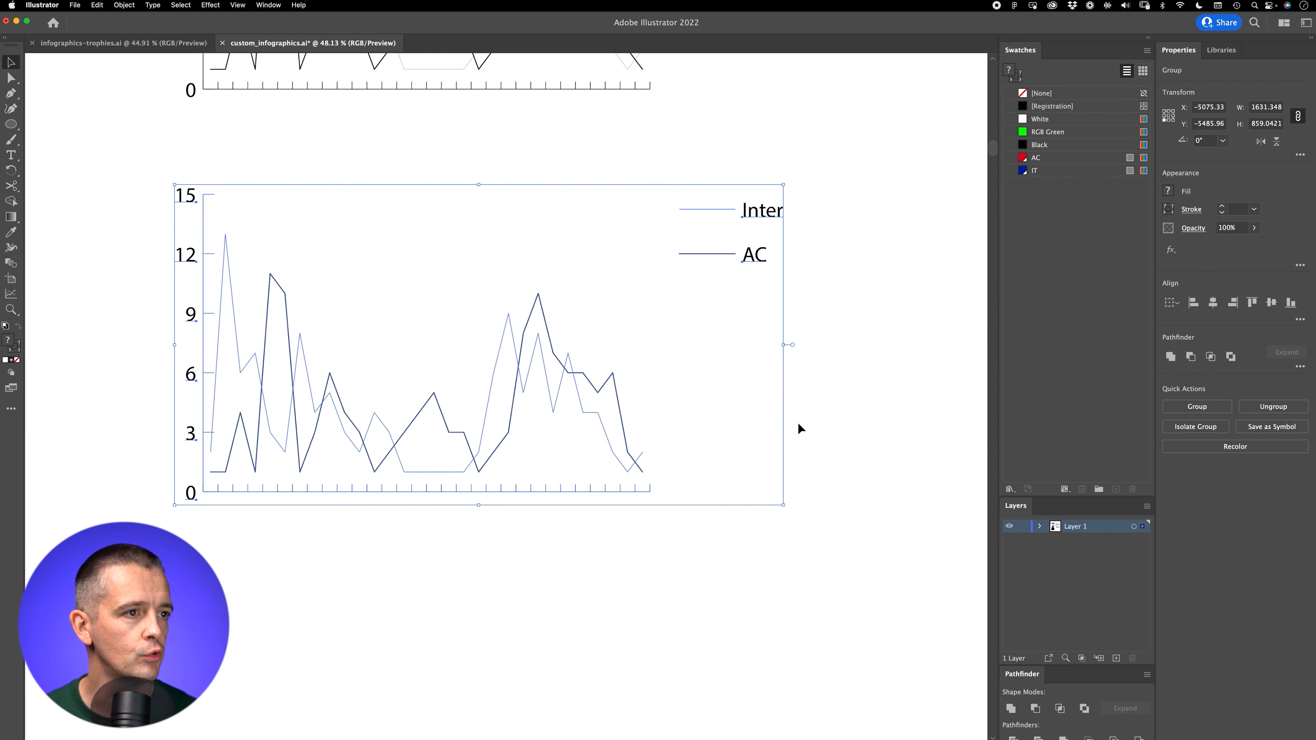
Step: Delete the Inter and AC legend and the horizontal axis with its tick marks and zero label
key("a")
left_click_drag(699, 186, 785, 285)
key("Delete")
left_click_drag(694, 499, 153, 484)
key("Delete")
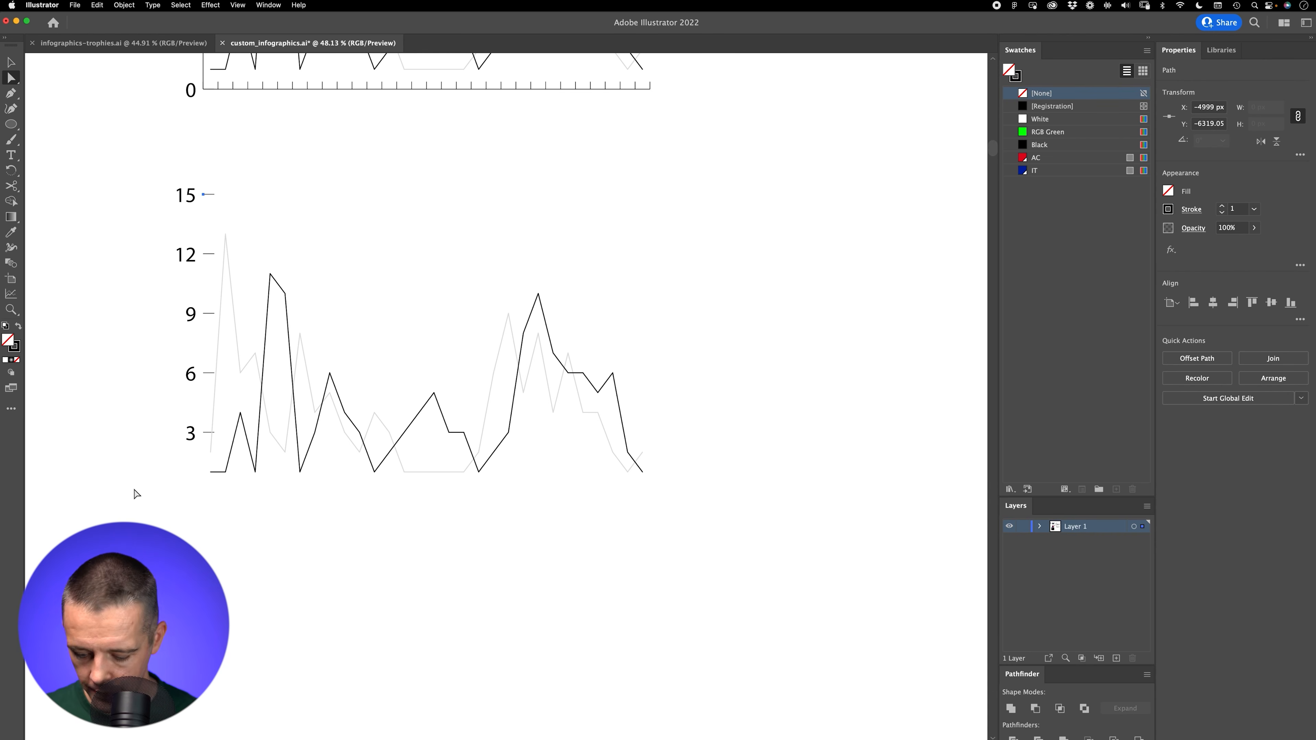
Step: Show the document grid behind the ungrouped line chart
key("v")
key("super+apostrophe")
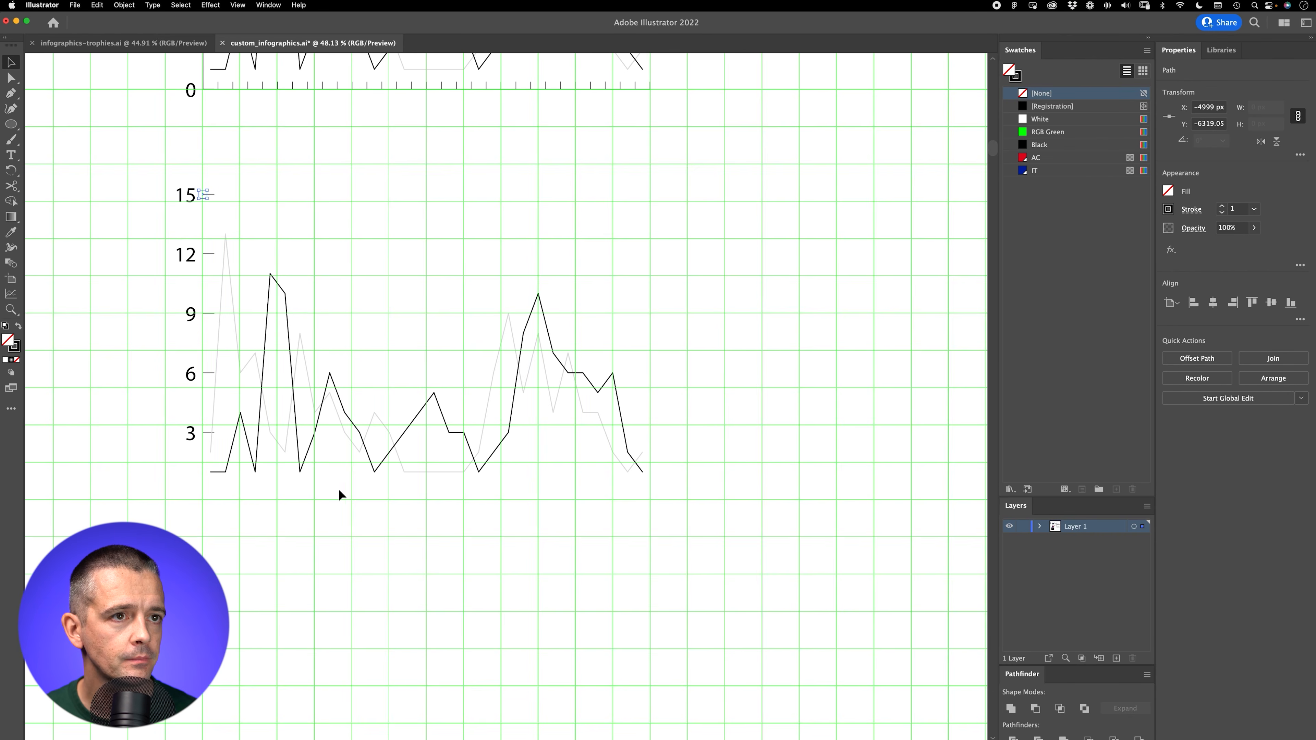
key("super+space")
left_click_drag(358, 302, 506, 222)
key("super+apostrophe")
left_click_drag(464, 263, 448, 259)
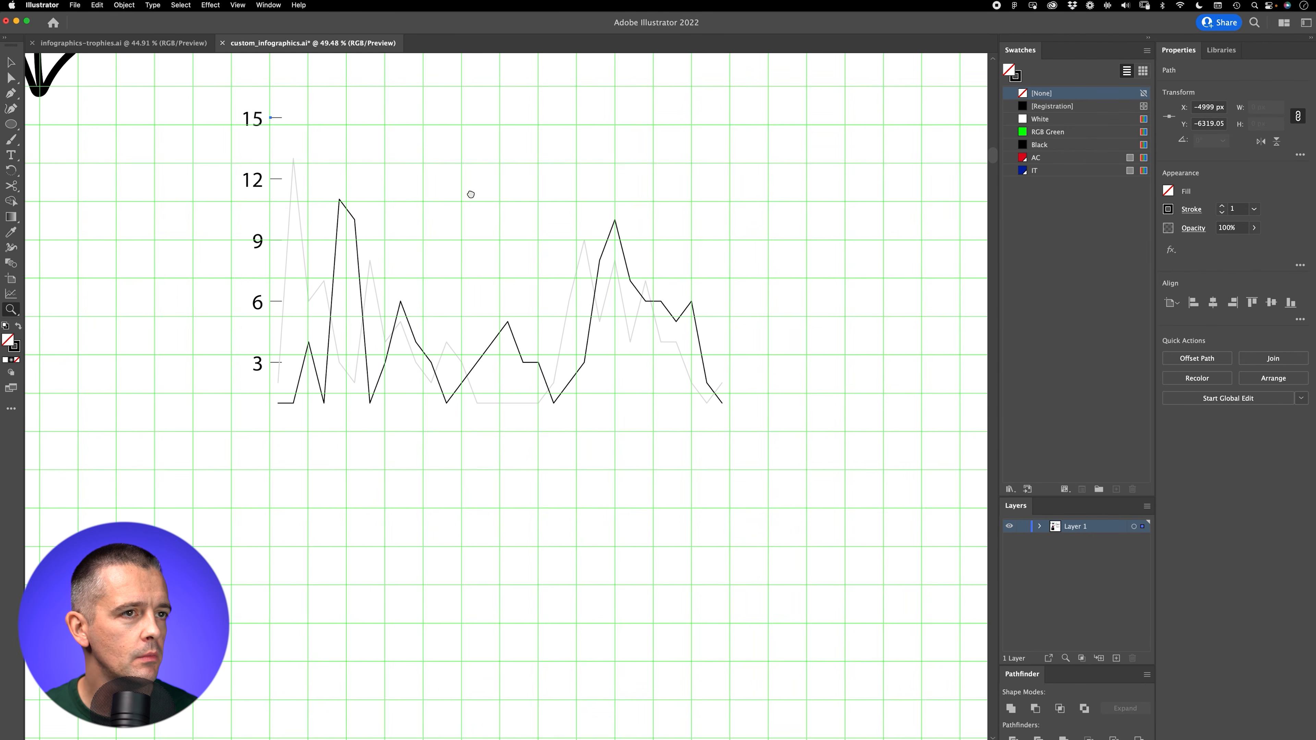
left_click_drag(471, 194, 443, 247)
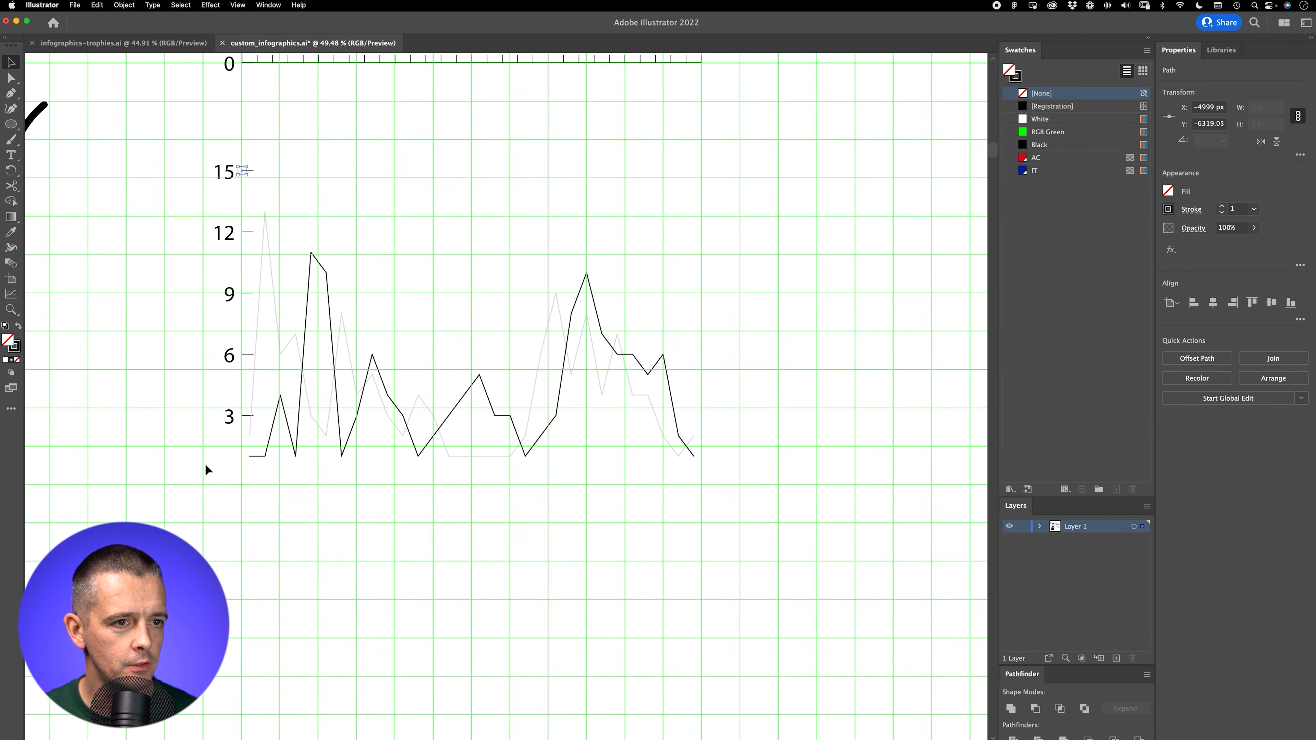
Step: Duplicate the ungrouped line chart and place the copy below it, with its base aligned to the grid
left_click(308, 281)
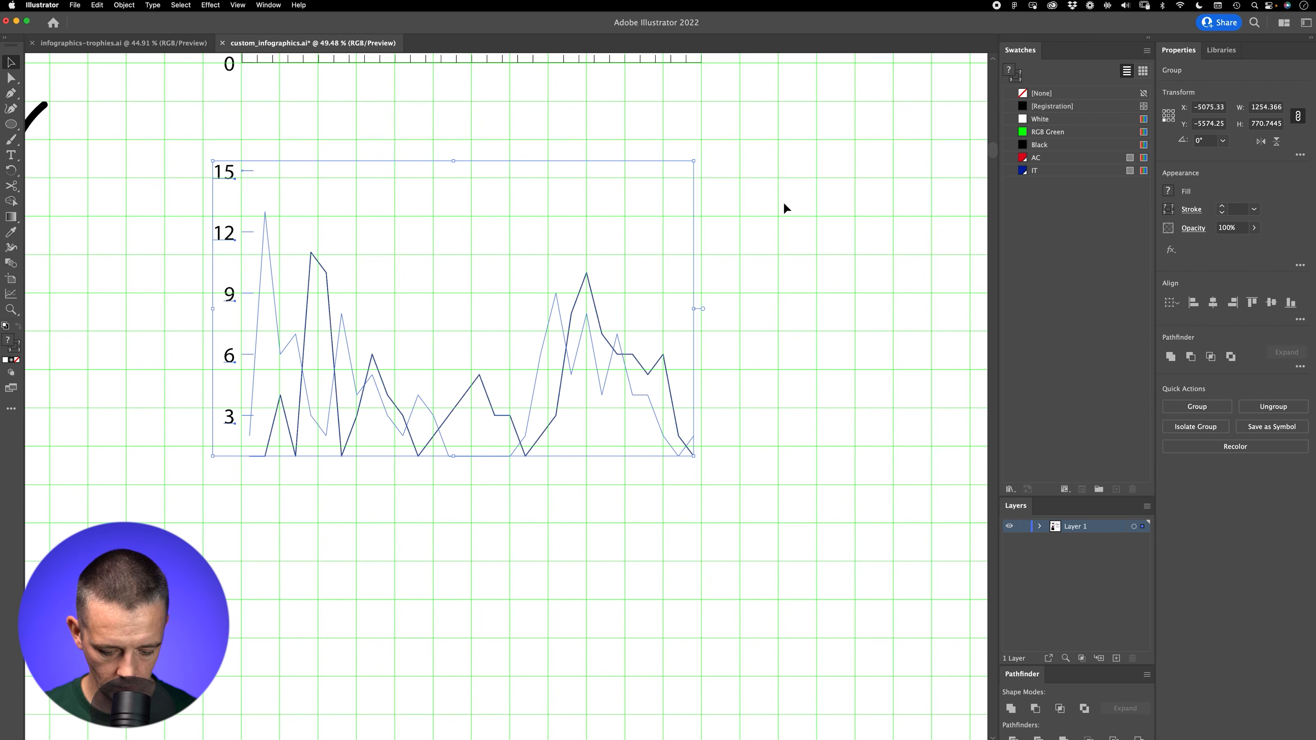
key("z")
left_click_drag(576, 463, 465, 340)
key("v")
left_click_drag(443, 252, 465, 476)
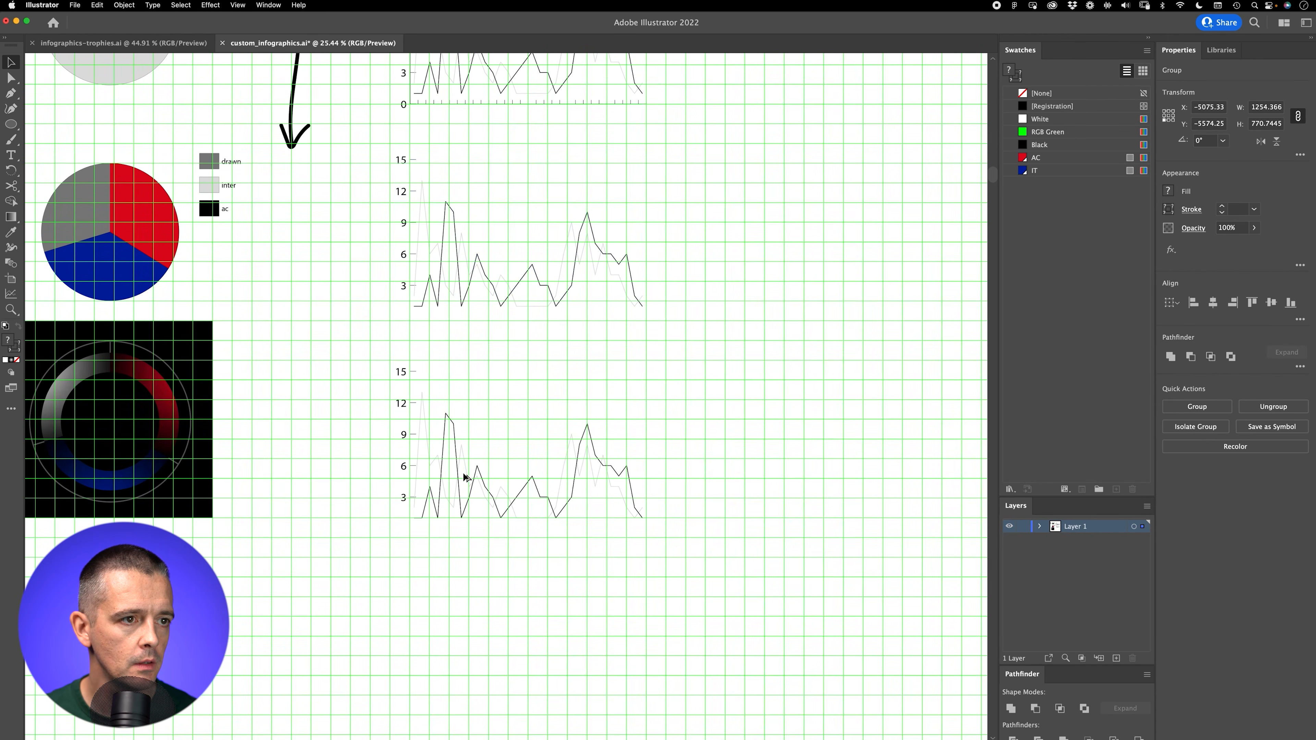
Step: Stretch the new line chart copy horizontally to a width of about 1654 px
key("z")
left_click_drag(501, 566, 666, 463)
key("v")
key("z")
left_click_drag(560, 474, 532, 532)
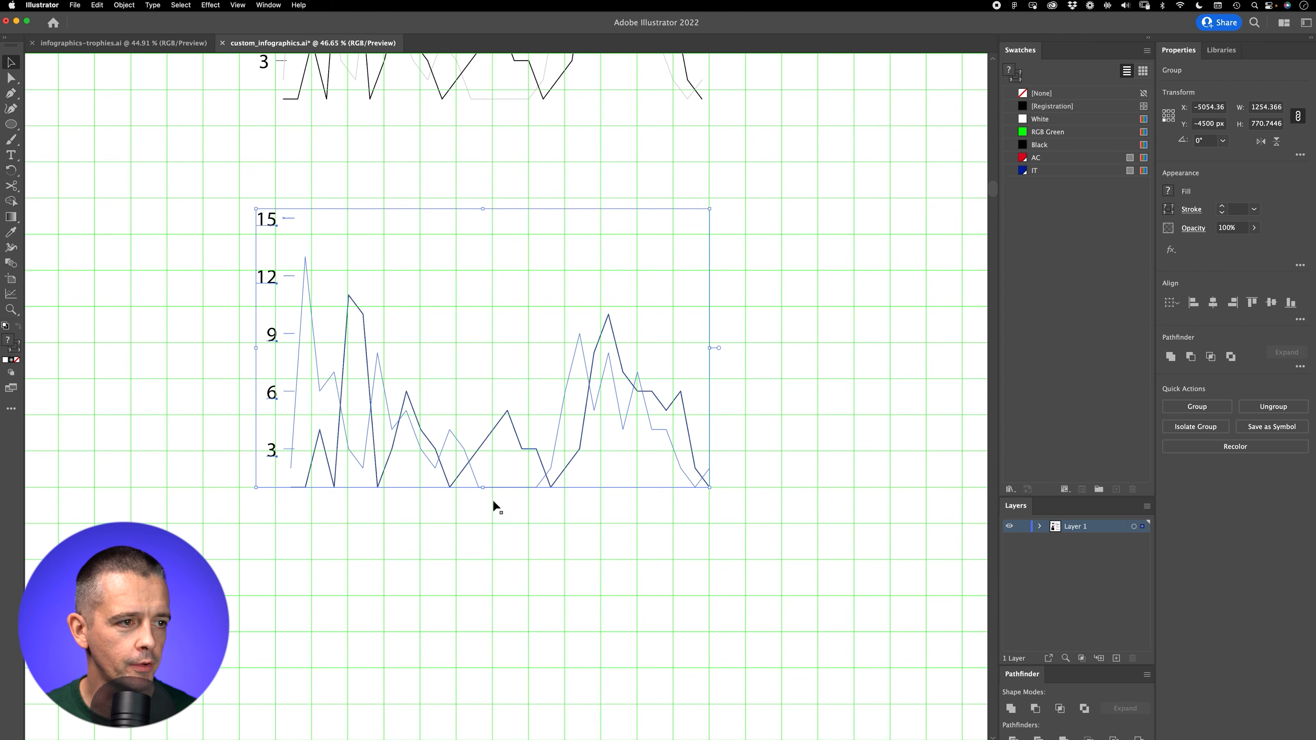
left_click_drag(710, 351, 866, 354)
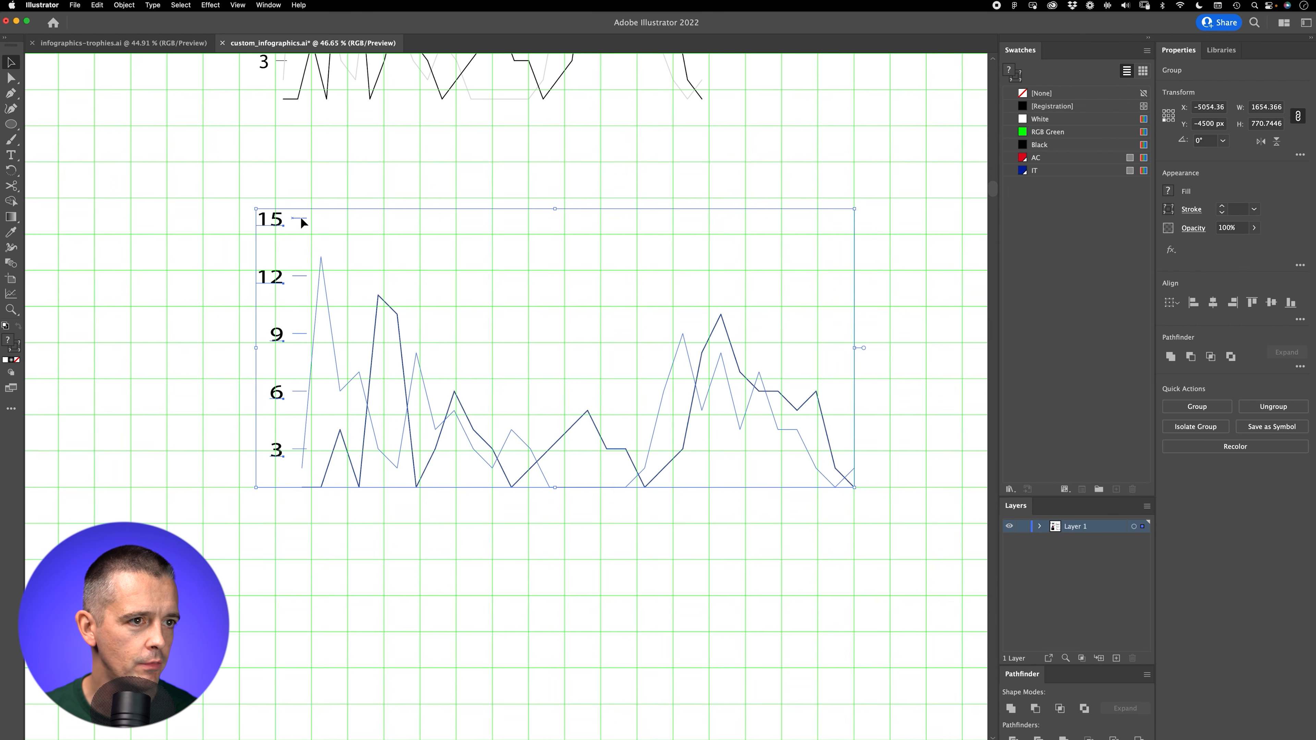
Step: Stretch the line chart copy vertically to a height of about 1471 px, keeping its base on a grid line
scroll(506, 462, "down", 4)
scroll(506, 461, "right", 2)
left_click_drag(515, 369, 473, 476)
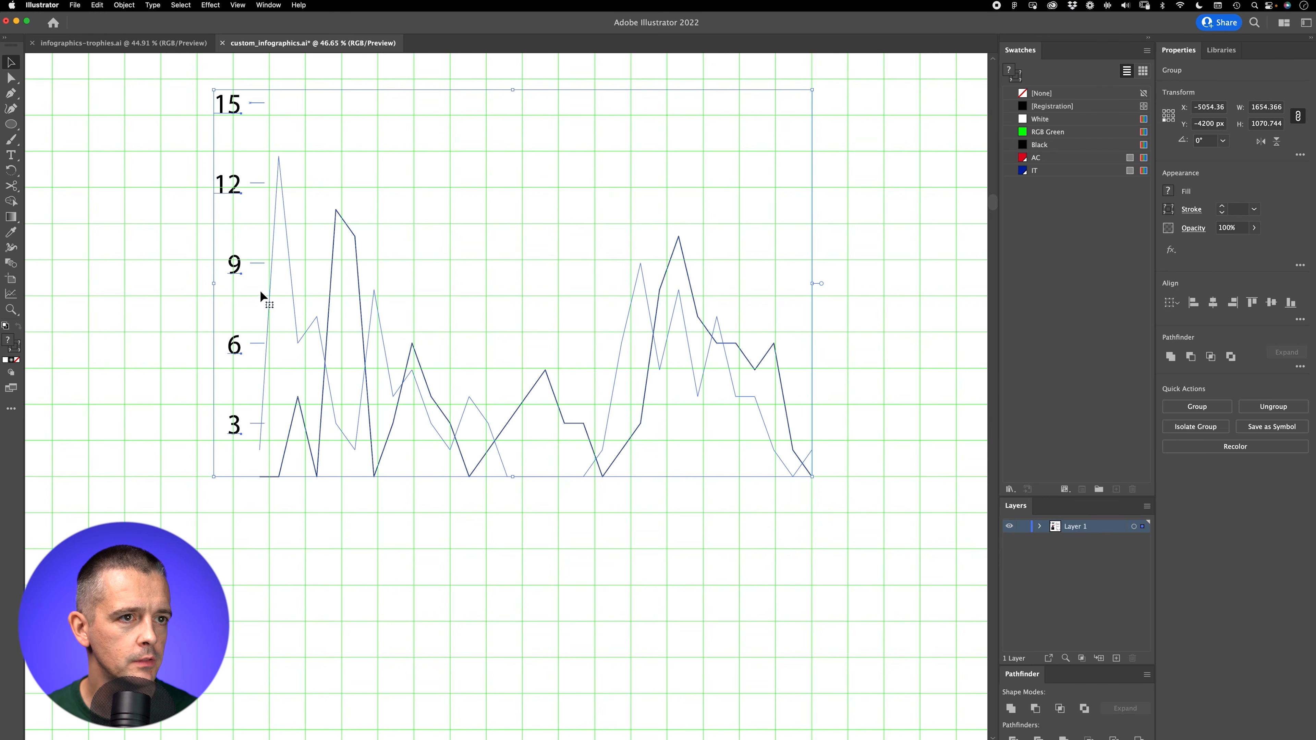
left_click_drag(513, 476, 512, 620)
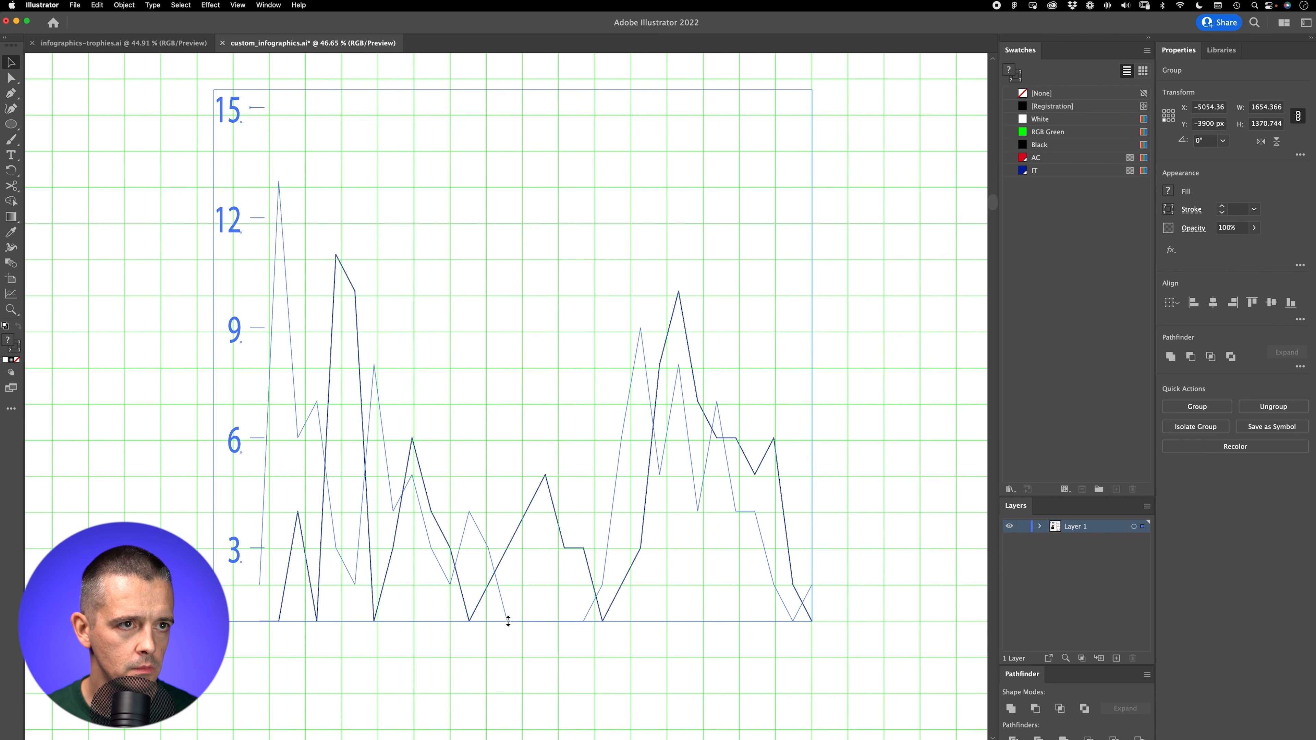
Step: Ungroup the stretched line chart to separate the vertical axis numbers and ticks from the chart lines
left_click(301, 177)
key("z")
left_click_drag(259, 185, 429, 306)
left_click_drag(556, 249, 489, 271)
key("v")
left_click_drag(338, 128, 432, 179)
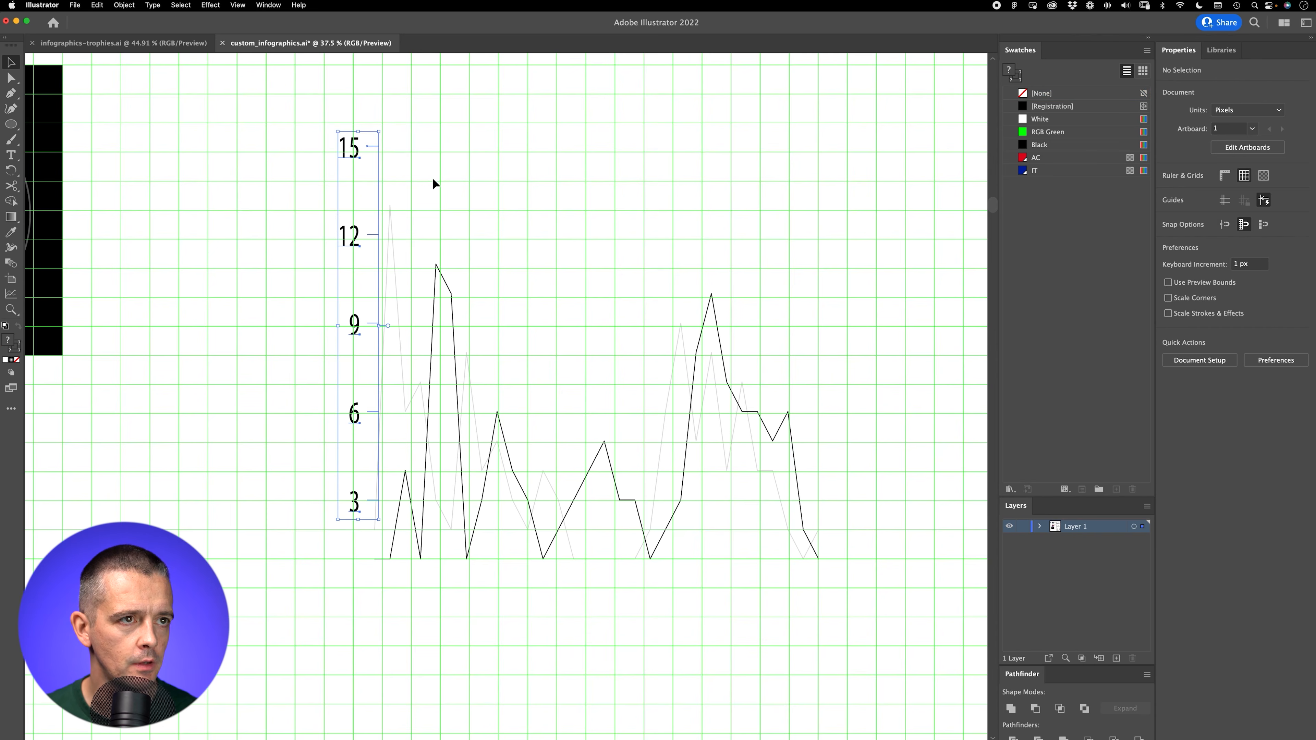
left_click(435, 180)
Step: Delete the 15 label and its tick mark from the vertical axis of the stretched chart
key("a")
left_click_drag(382, 114, 909, 639)
key("Delete")
key("v")
left_click_drag(580, 206, 575, 209)
left_click(570, 185)
Step: Move the group of vertical axis numbers and ticks further left, away from the chart lines, and deselect it
key("z")
left_click_drag(456, 260, 503, 242)
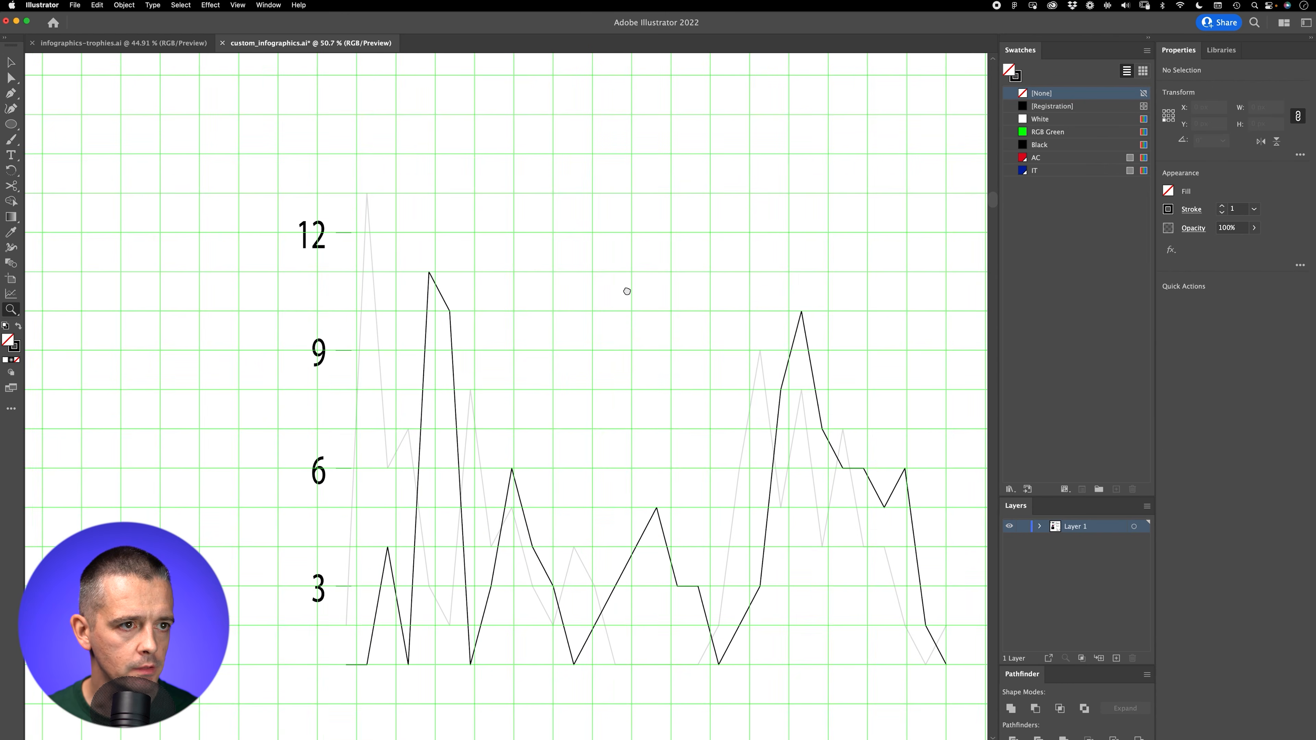
left_click_drag(627, 292, 571, 250)
key("v")
left_click_drag(223, 580, 285, 153)
key("shift+Left")
key("shift+Left")
key("shift+Left")
key("shift+Left")
key("shift+Left")
key("shift+Left")
key("shift+Left")
key("shift+Left")
key("shift+Left")
key("shift+Left")
key("shift+Left")
key("shift+Left")
key("shift+Left")
key("shift+Left")
key("shift+Left")
key("shift+Left")
key("shift+Left")
key("shift+Left")
key("shift+Left")
key("shift+Left")
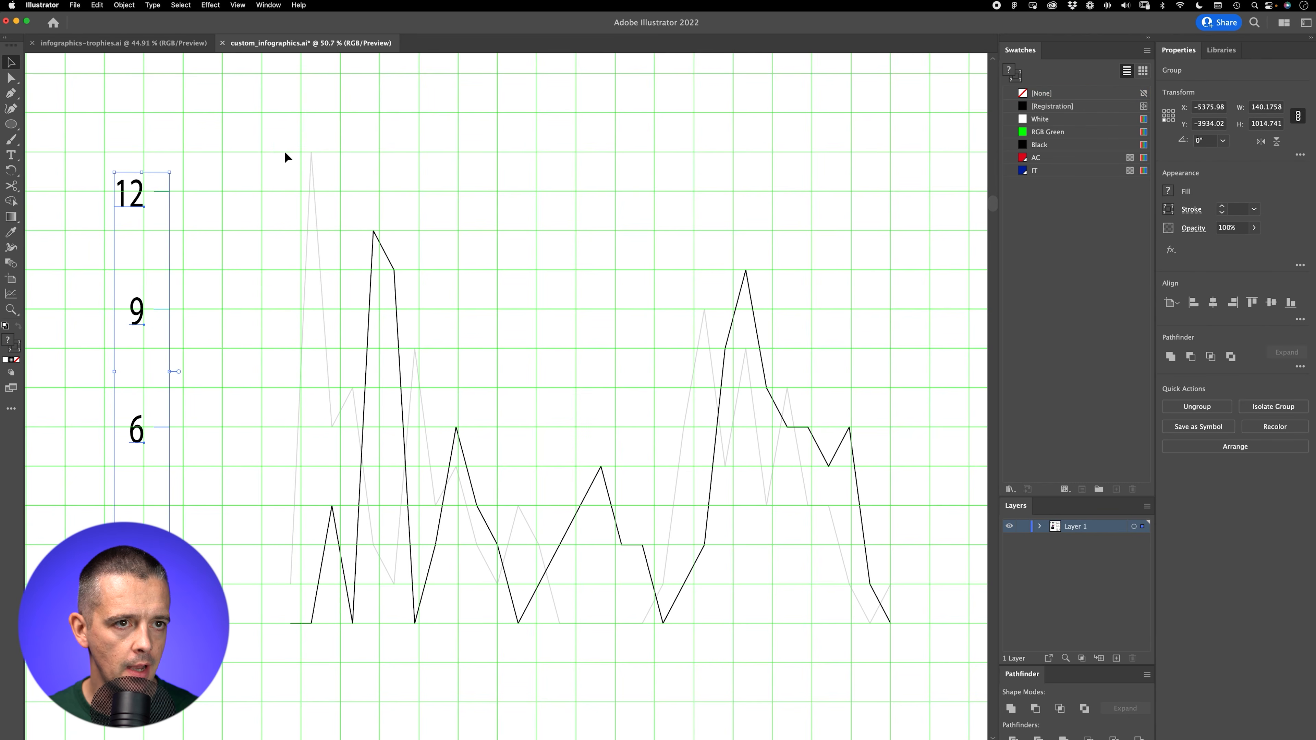
left_click(284, 150)
key("super+apostrophe")
key("z")
left_click_drag(291, 566, 238, 611)
left_click_drag(387, 599, 327, 658)
left_click_drag(503, 578, 546, 379)
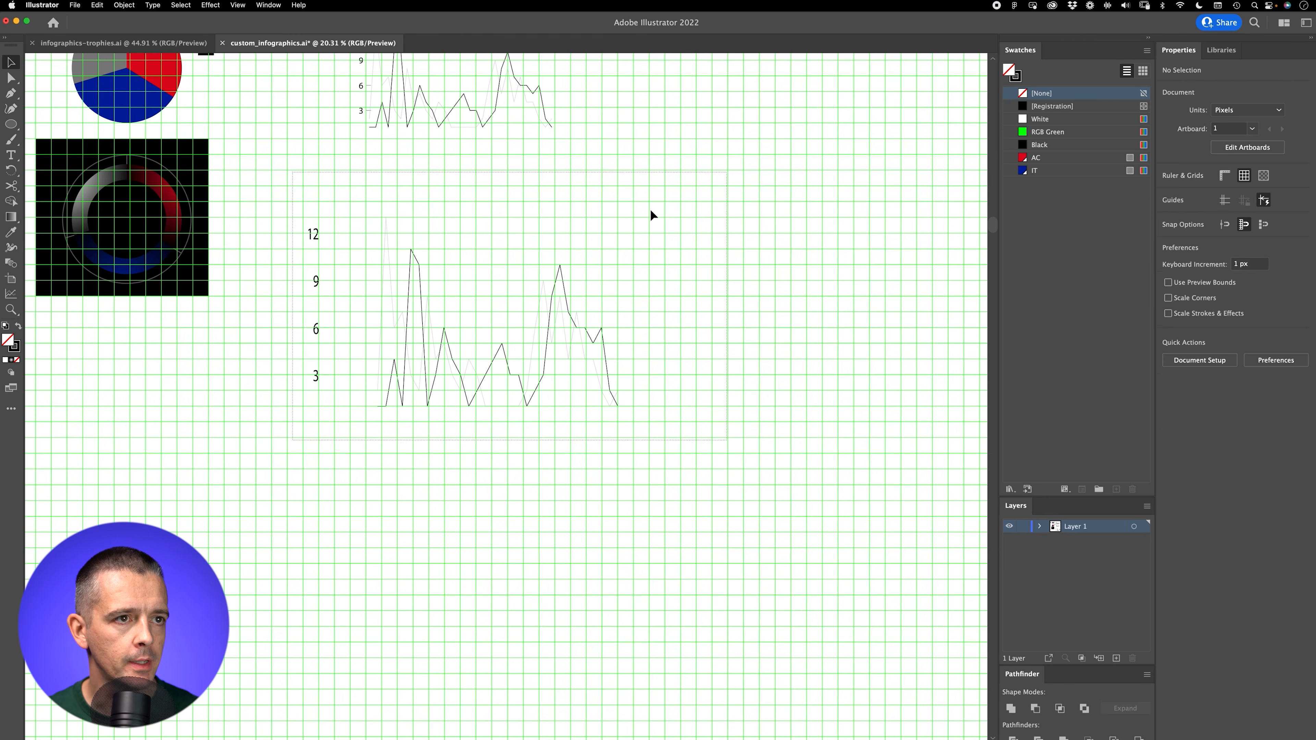
Step: Duplicate the stretched chart with its vertical axis numbers in the empty area below it, and hide the grid
left_click(323, 289)
left_click_drag(322, 288, 309, 554)
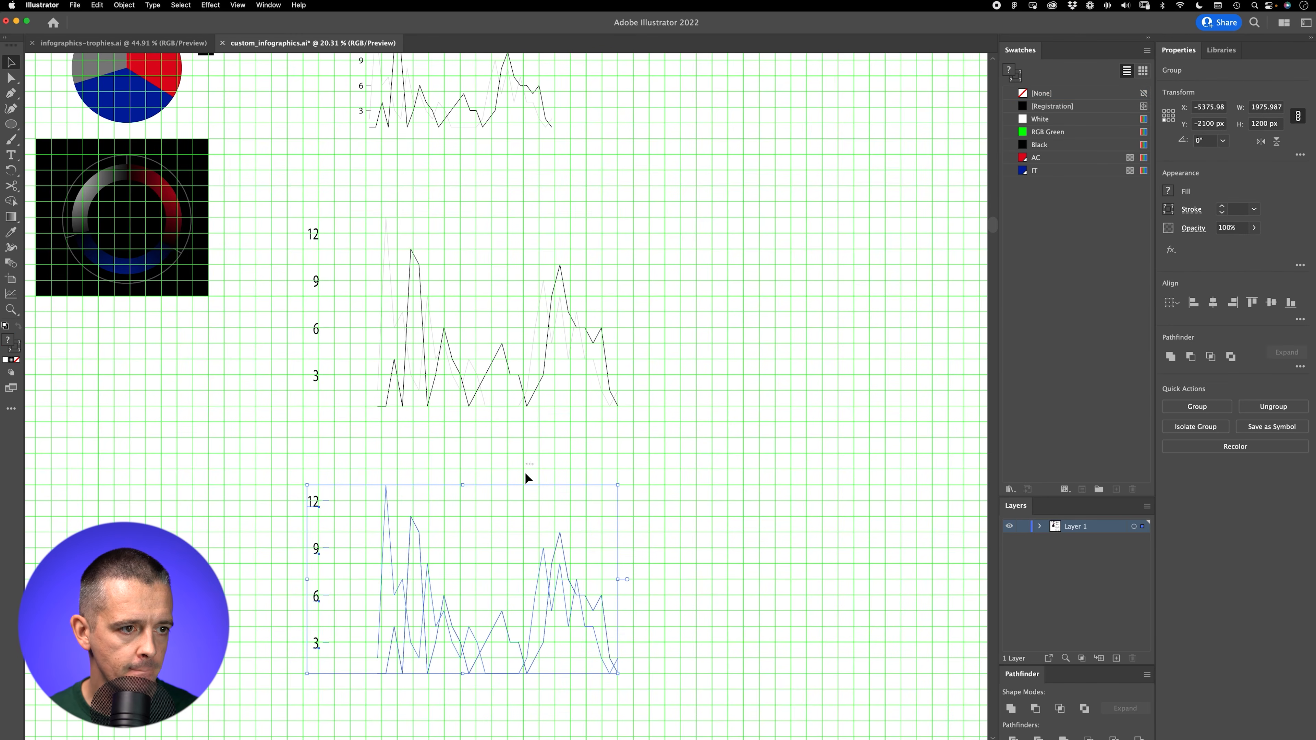
left_click(524, 473)
scroll(525, 472, "down", 5)
key("super+apostrophe")
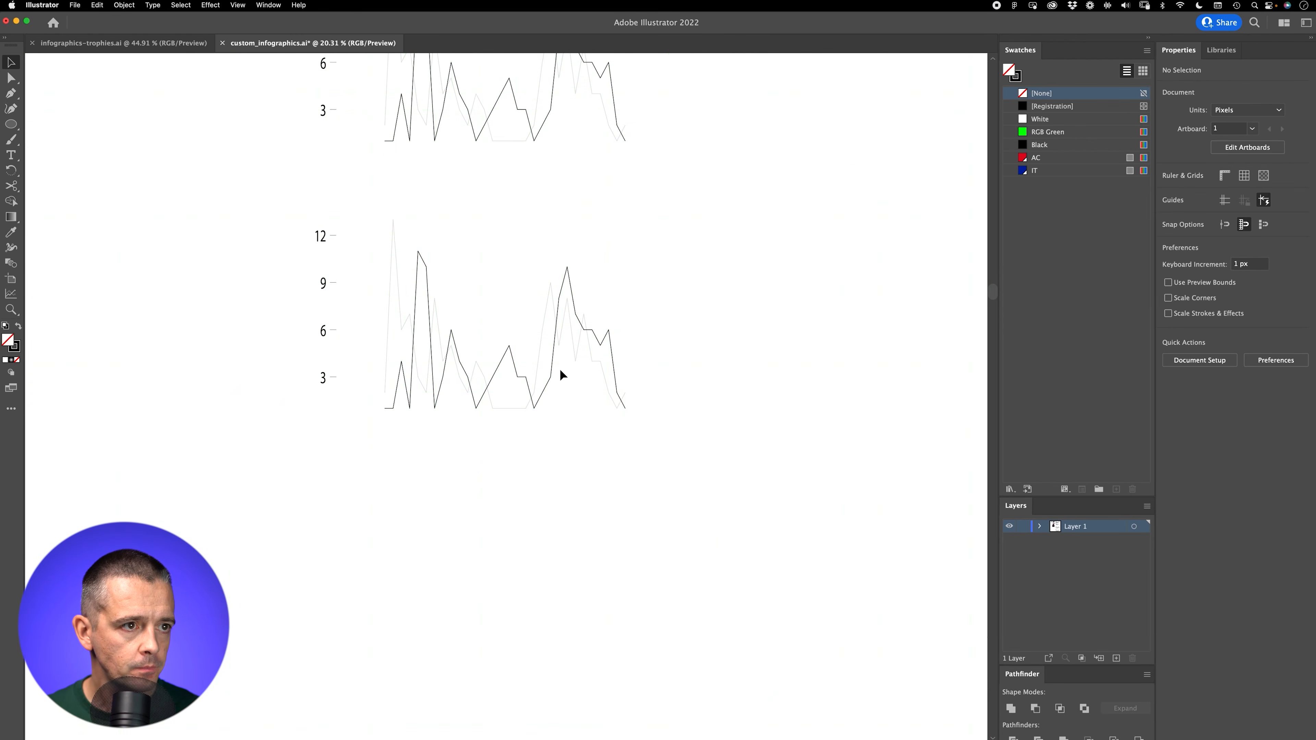
Step: Set the stroke weight of both lines in the lower chart copy to 8
left_click_drag(579, 473, 650, 456)
left_click_drag(698, 416, 231, 194)
left_click_drag(606, 352, 742, 348)
left_click(776, 387)
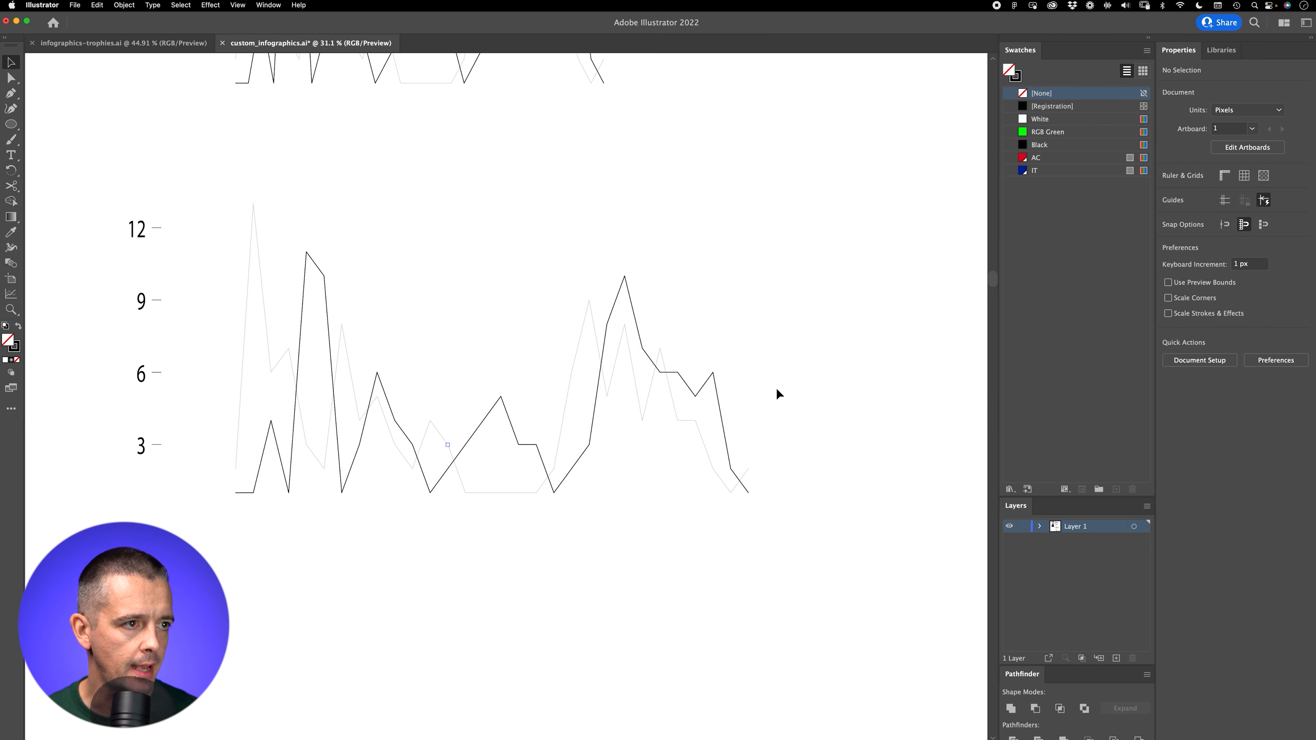
left_click_drag(637, 543, 657, 539)
key("super+apostrophe")
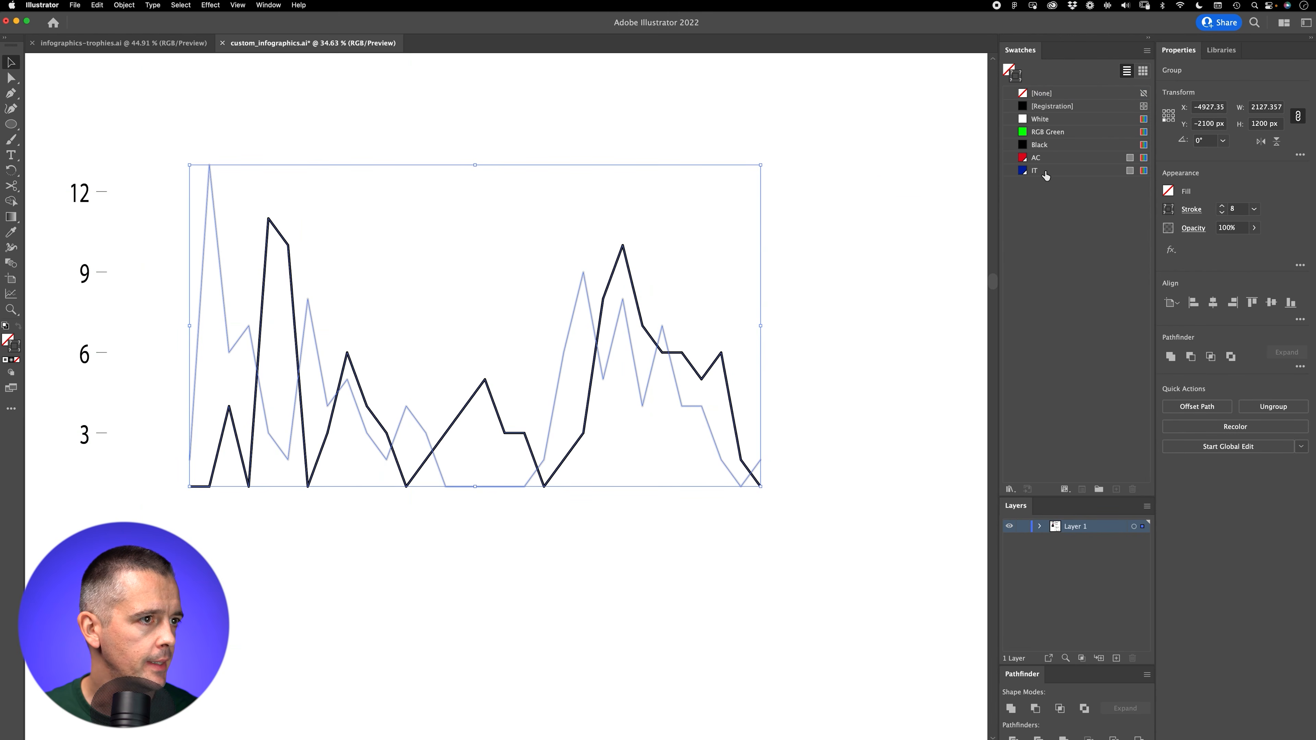
Step: Try to apply the AC swatch to the strokes of both chart lines at once
key("z")
left_click_drag(676, 139, 534, 305)
left_click_drag(747, 254, 621, 521)
left_click_drag(620, 520, 584, 383)
left_click_drag(534, 84, 537, 134)
mouse_move(620, 173)
left_mouse_down()
mouse_move(577, 197)
mouse_move(543, 312)
left_mouse_up()
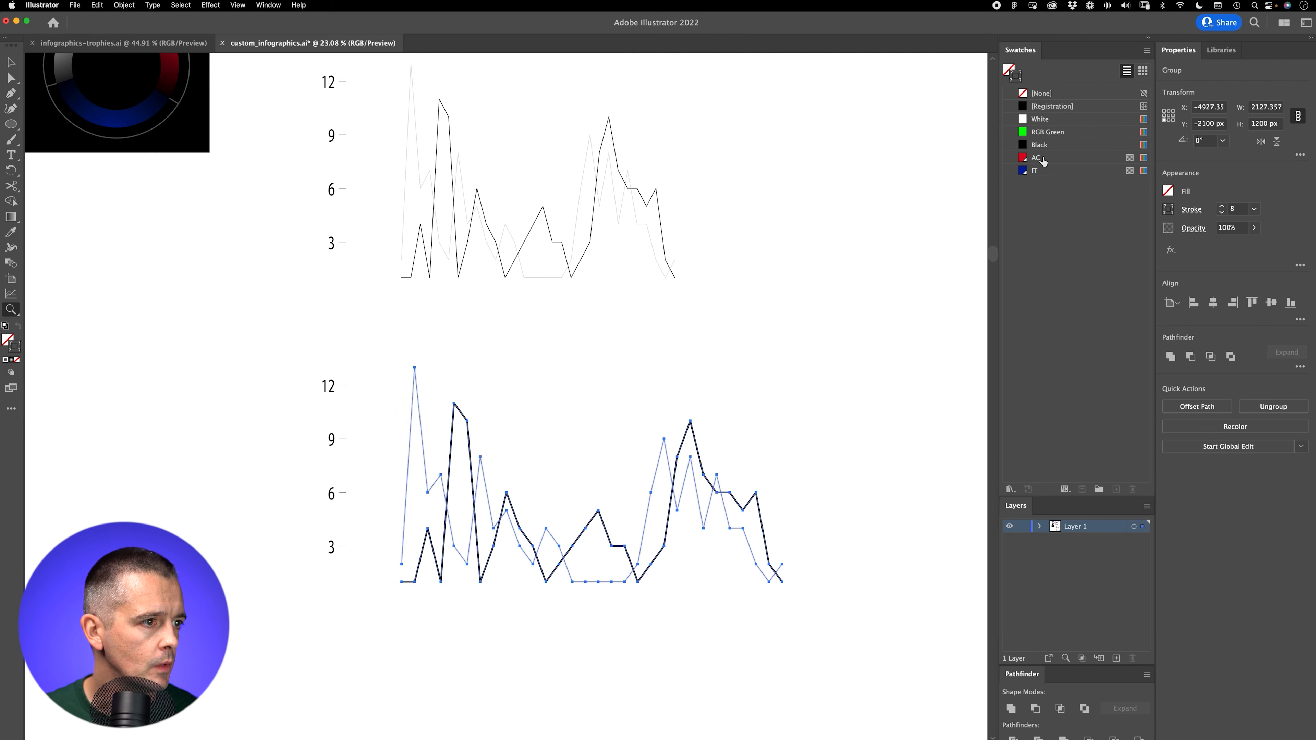
left_click(1039, 160)
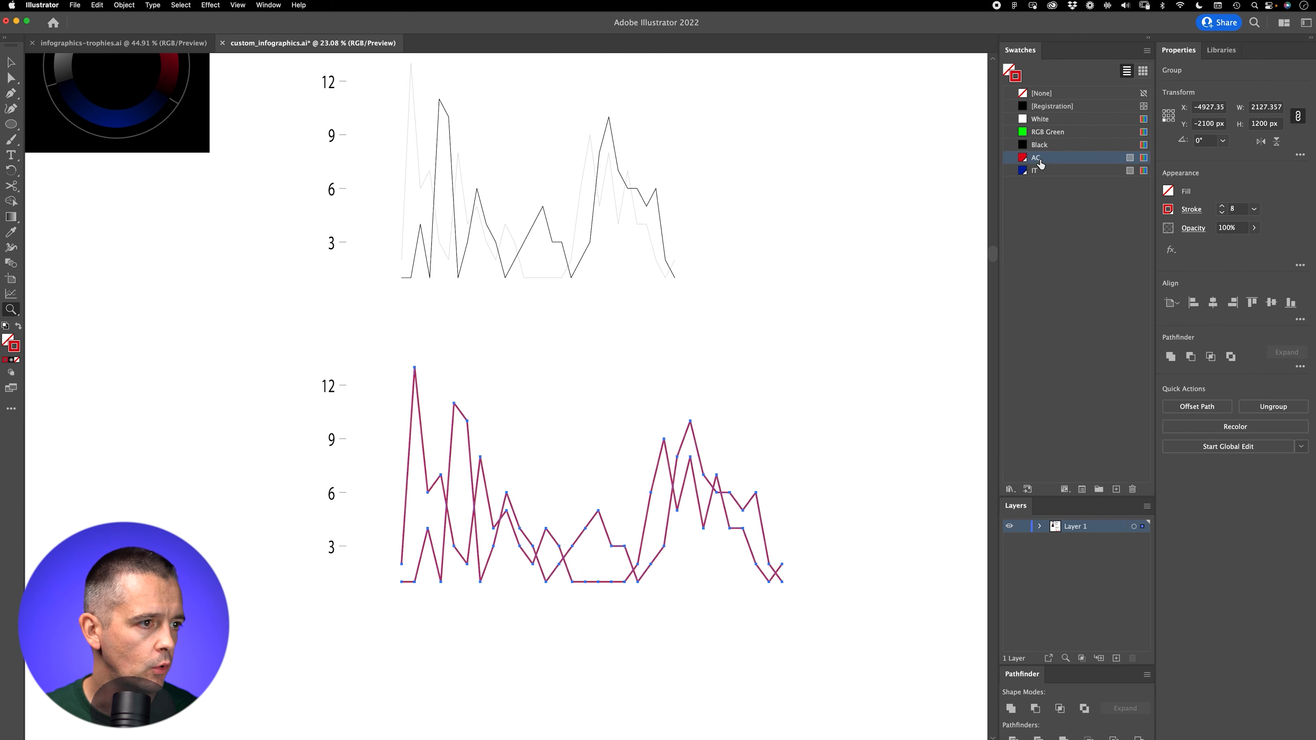
key("super+z")
Step: Ungroup the two chart lines and apply the AC swatch to the black line's stroke
left_click_drag(689, 604, 762, 504)
key("super+shift+g")
key("v")
left_click(720, 301)
left_click(706, 323)
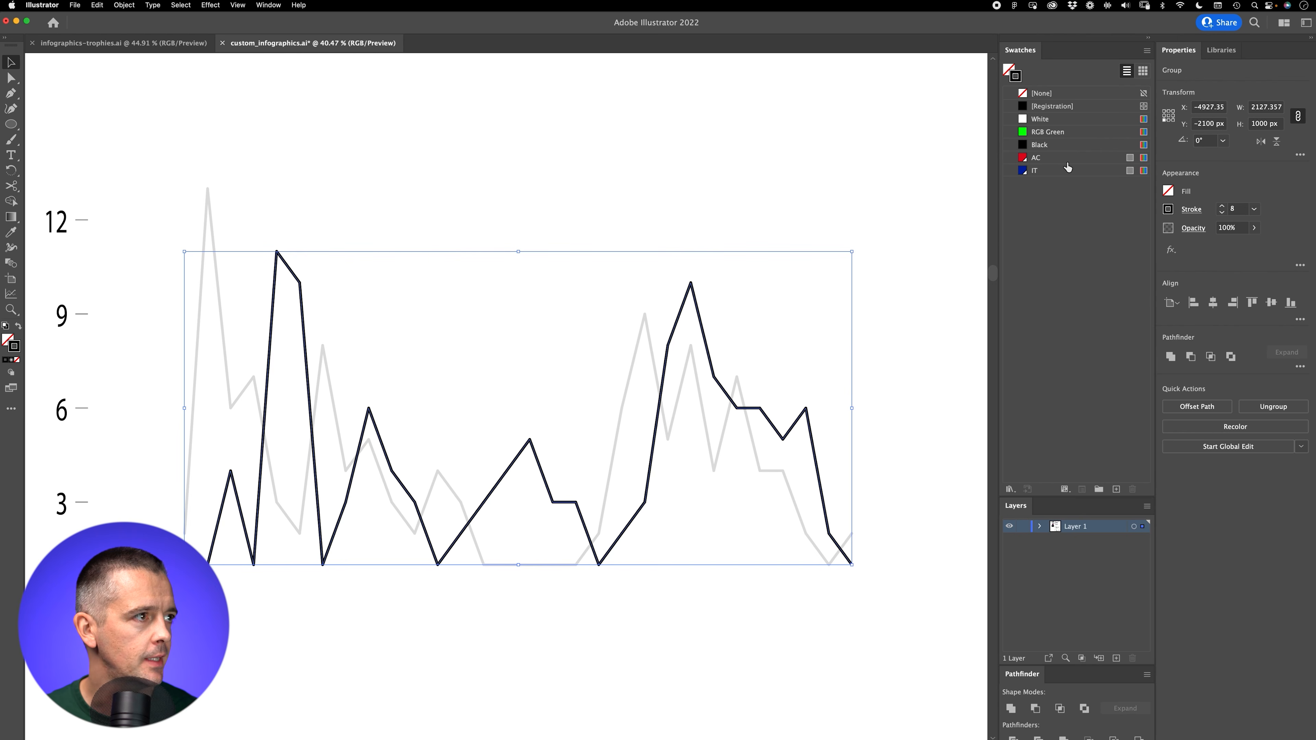
left_click(1052, 162)
left_click(838, 298)
Step: Apply the IT swatch to the grey chart line's stroke and deselect it
left_click(652, 323)
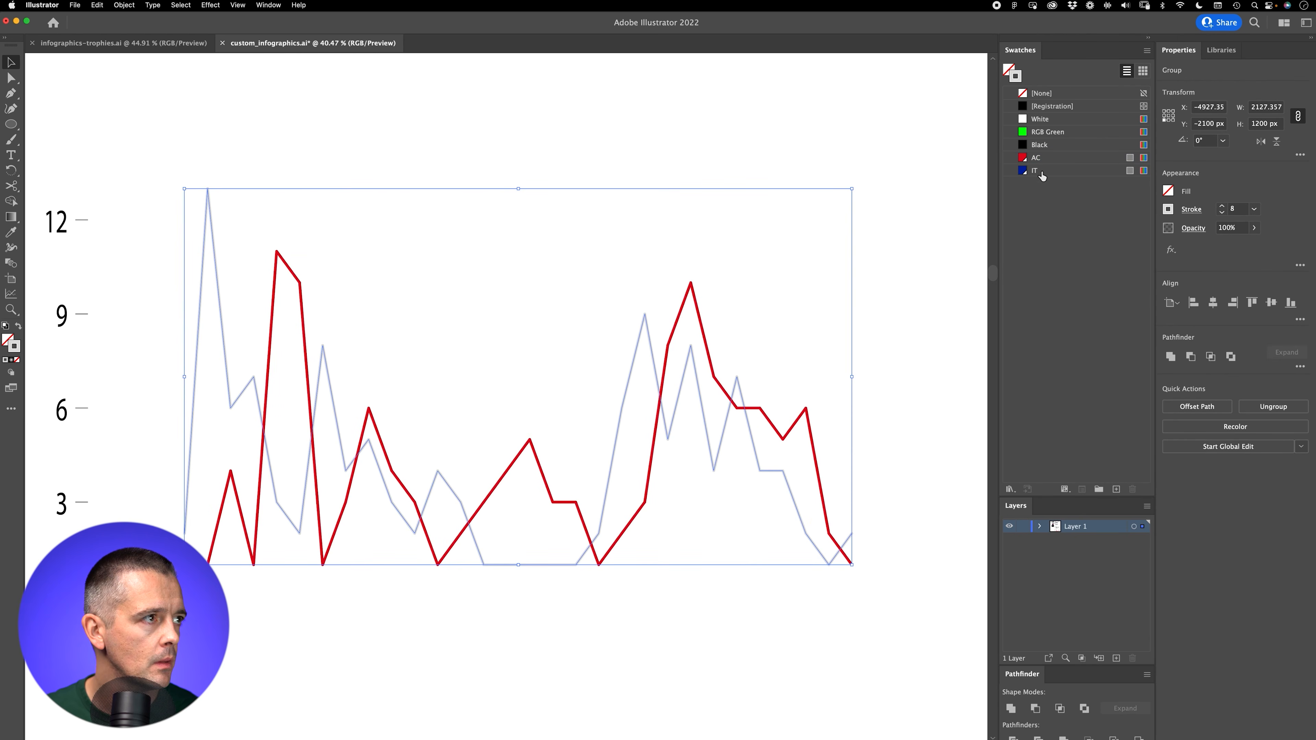
left_click(1042, 174)
left_click(860, 264)
left_click(808, 423)
left_click(758, 208)
left_click(648, 319)
left_click(651, 598)
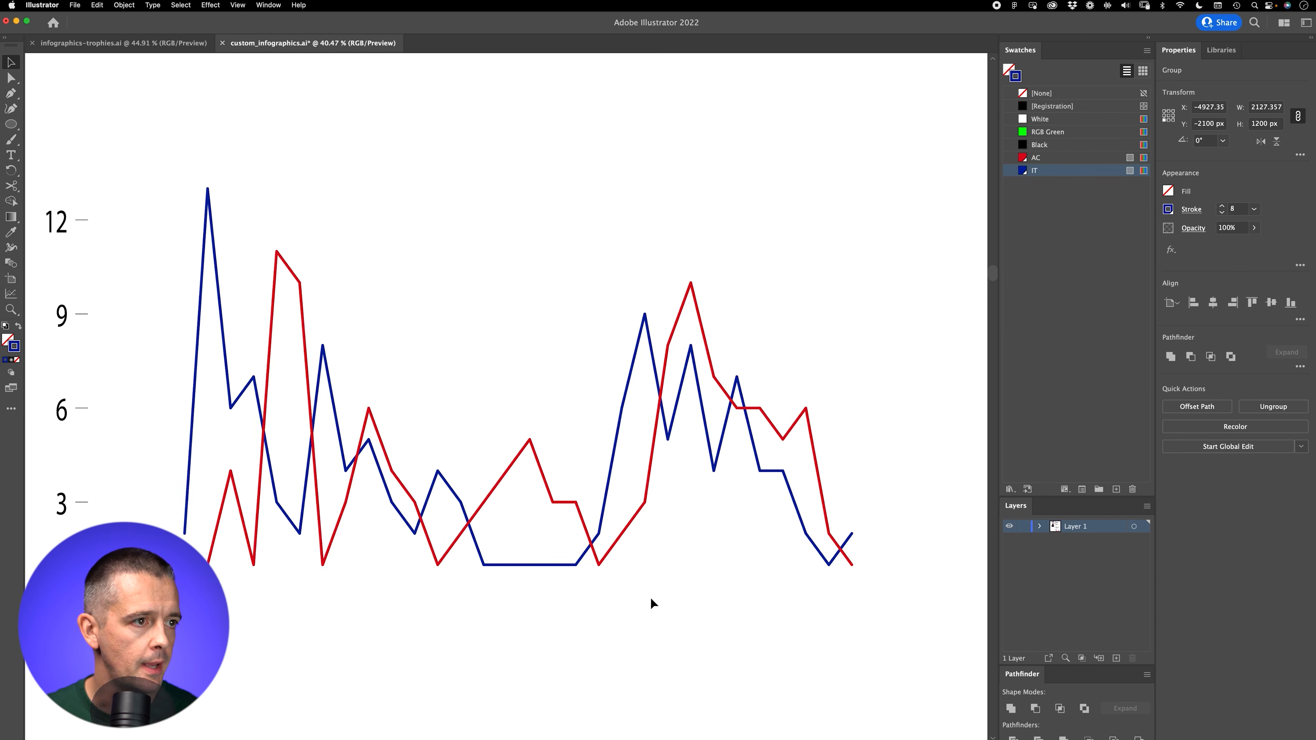
Step: Try to duplicate the coloured chart lines below the chart without their axis numbers
key("z")
left_click_drag(524, 532, 462, 646)
left_click_drag(494, 582, 516, 510)
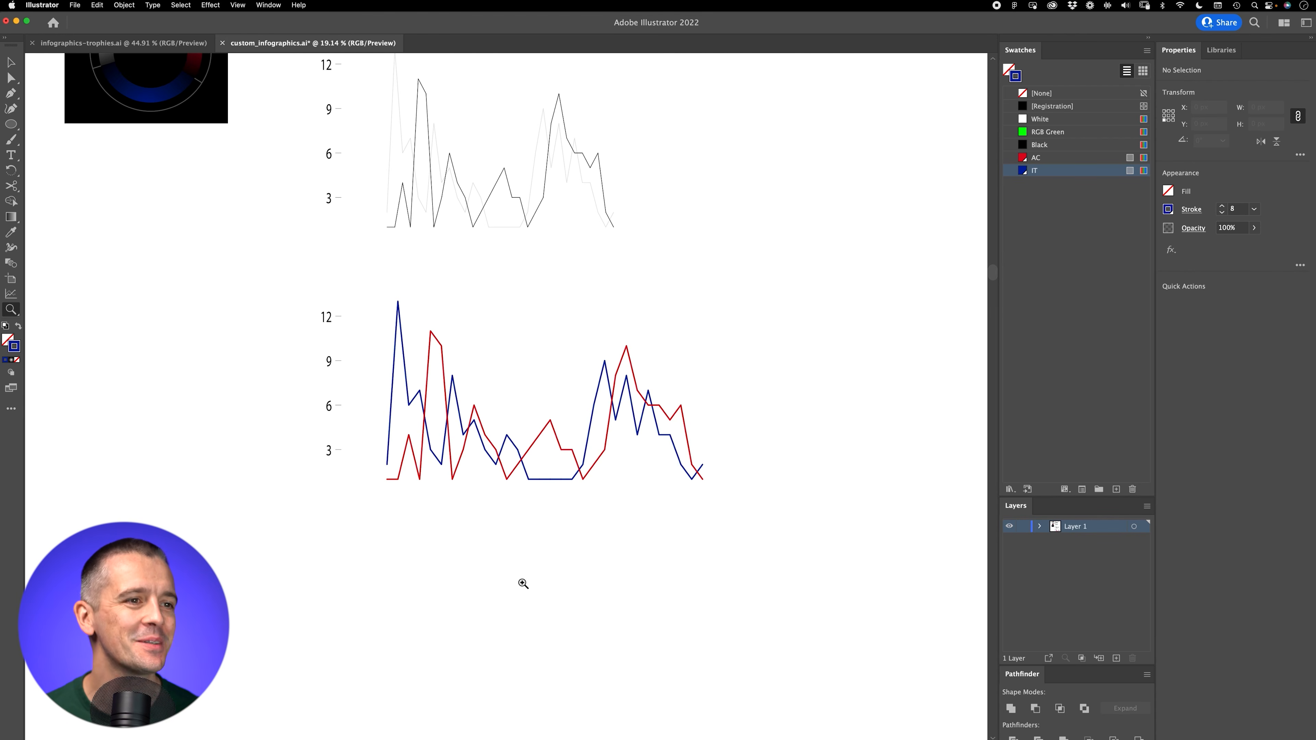
left_click_drag(440, 583, 424, 516)
left_click_drag(518, 491, 561, 503)
key("v")
left_click_drag(397, 382, 857, 191)
key("super+z")
left_click_drag(351, 453, 446, 609)
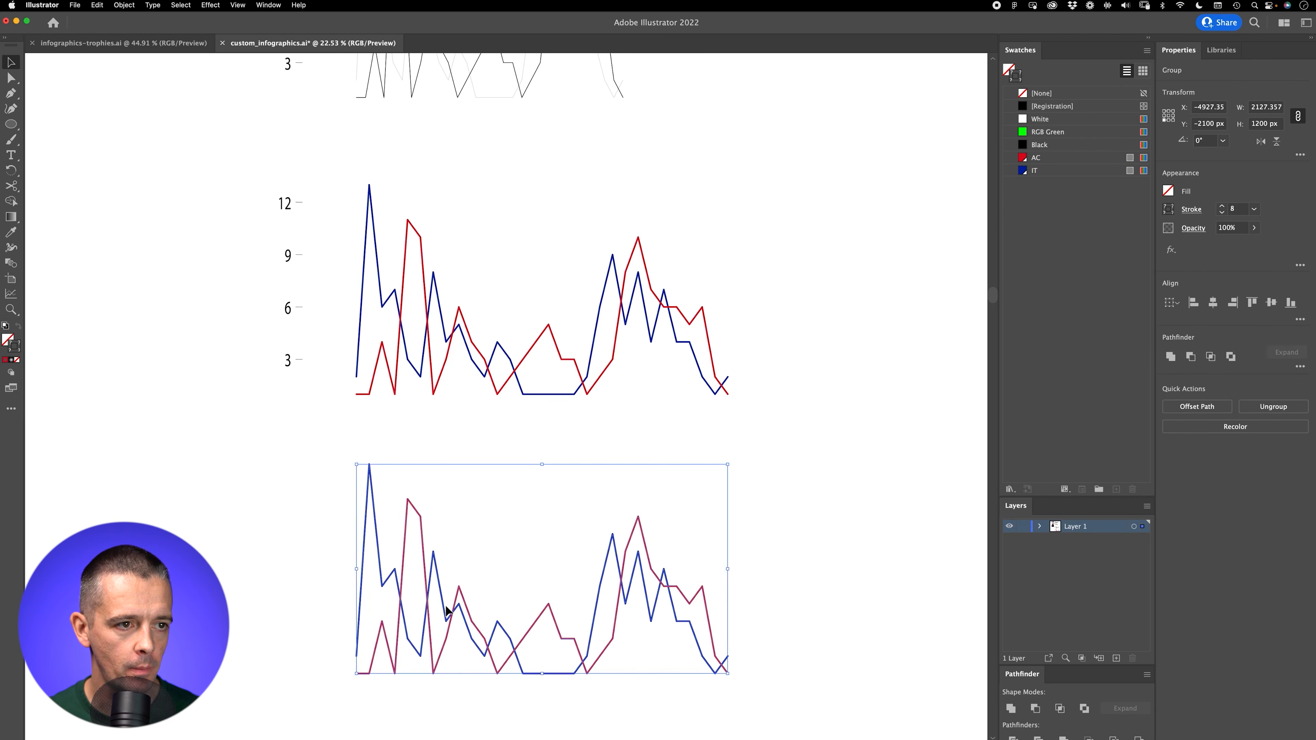
key("super+z")
Step: Try to duplicate the whole coloured chart, including its vertical axis numbers, further down
left_click_drag(241, 433, 451, 297)
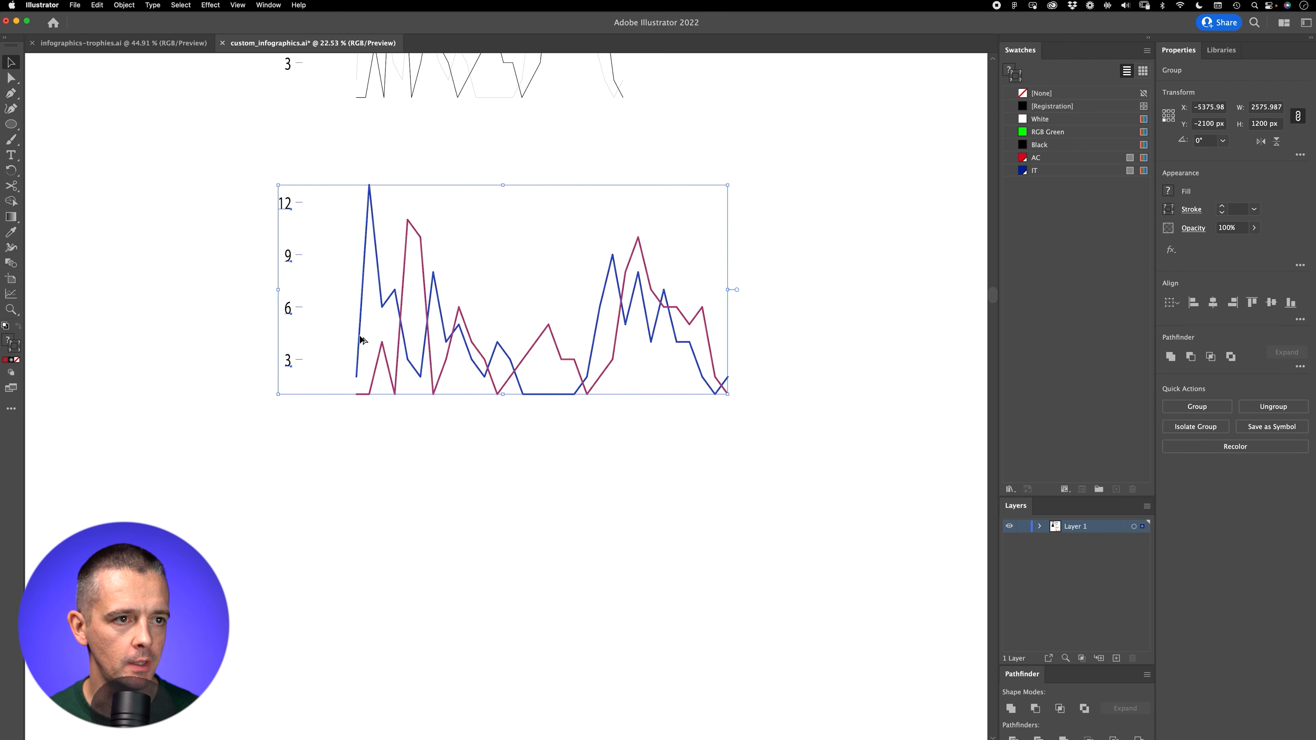
left_click_drag(361, 553, 361, 554)
left_click_drag(229, 453, 400, 312)
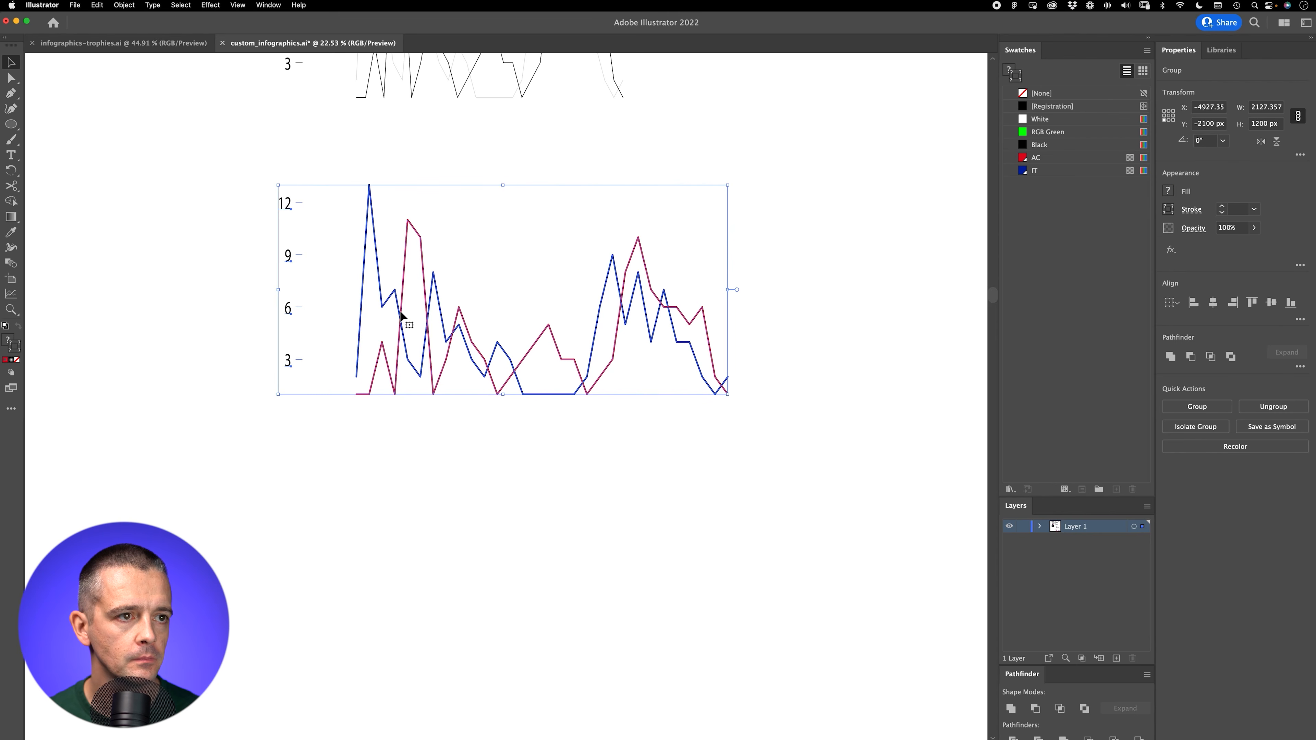
left_click(420, 400)
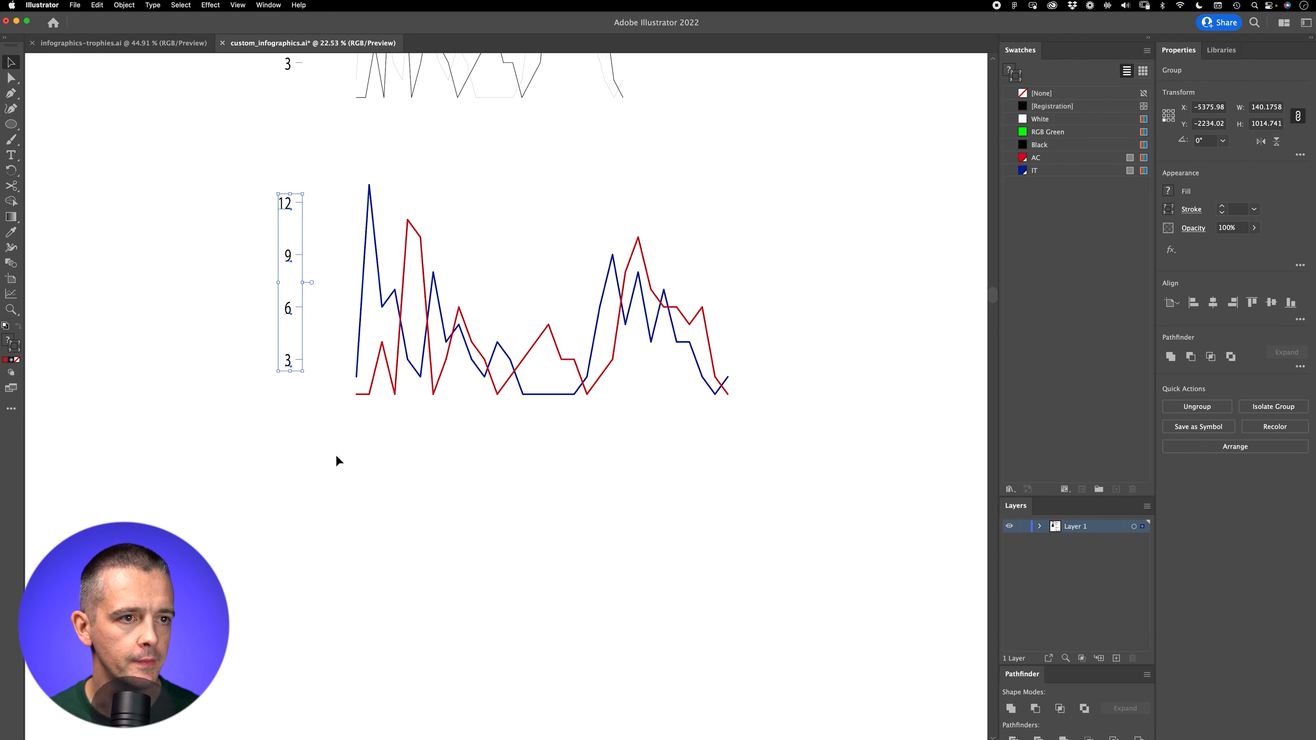
left_click(378, 300)
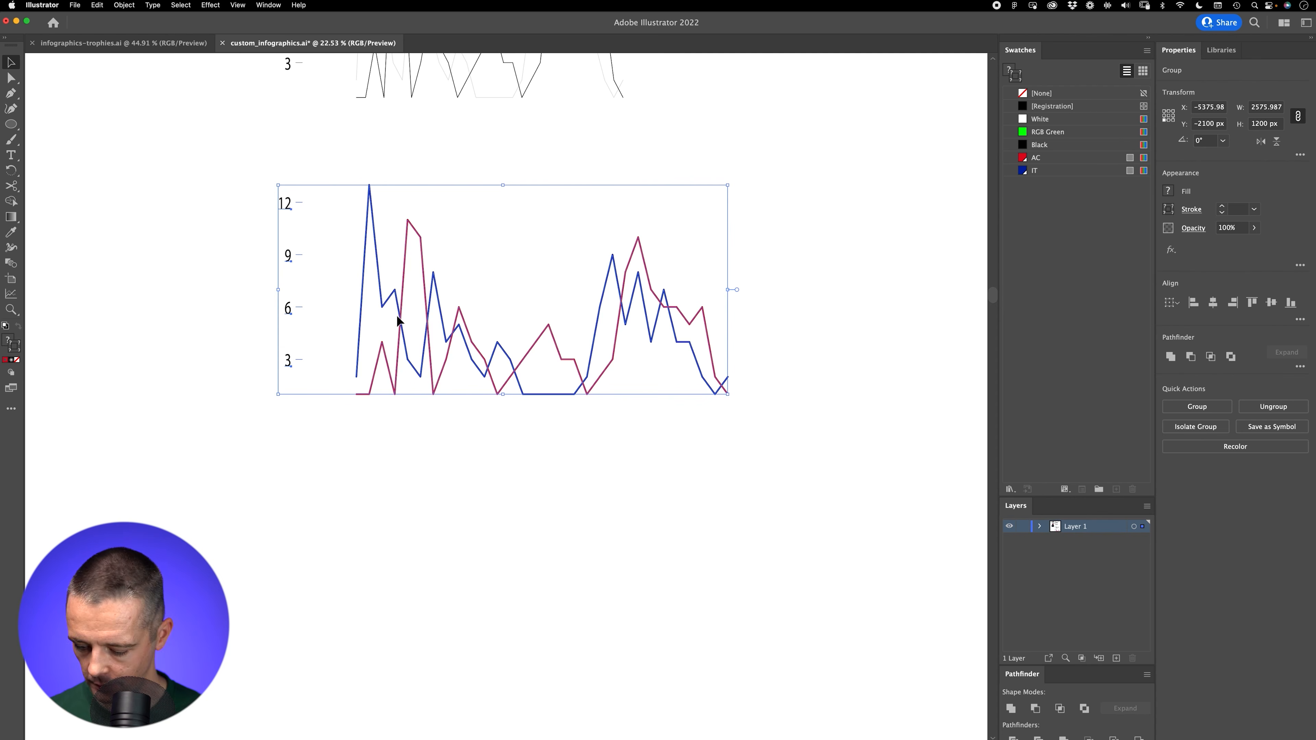
left_click_drag(399, 318, 407, 384)
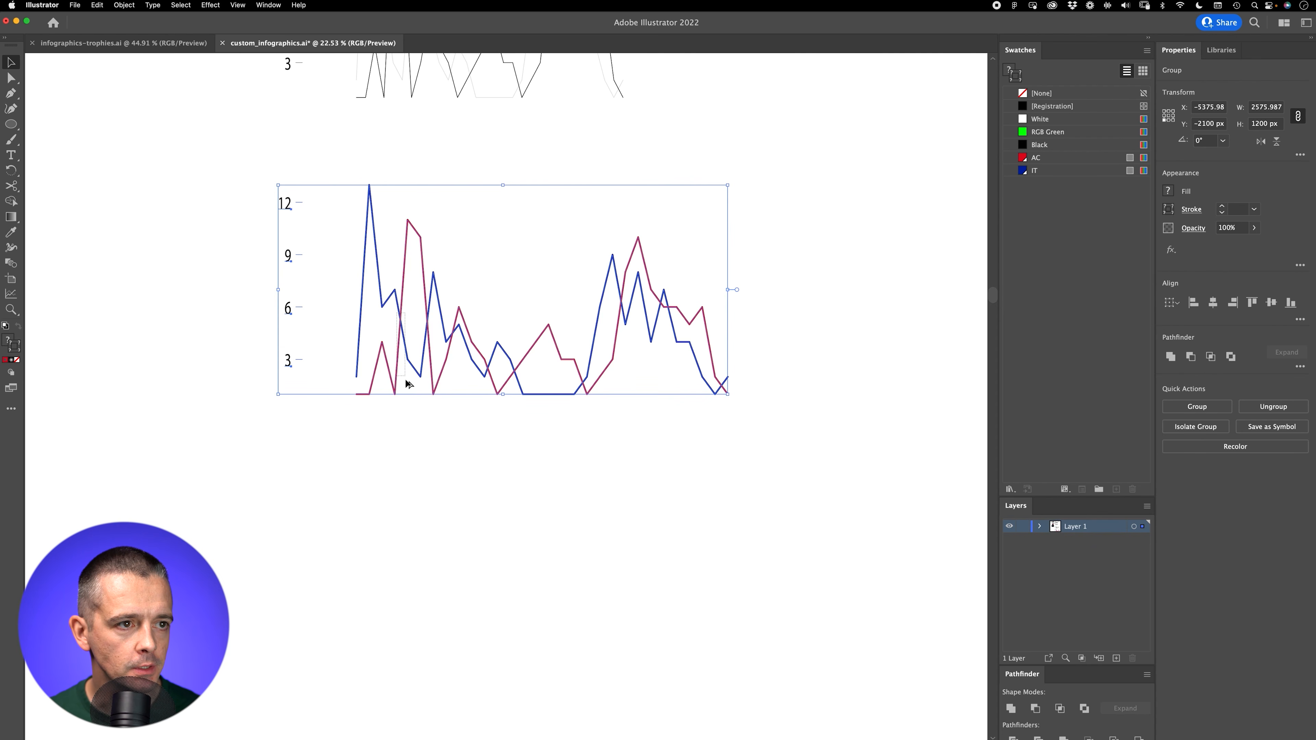
Step: Copy the coloured chart with its axis numbers 1700 px straight down using the Move command, and deselect it
left_click_drag(250, 162, 936, 533)
key("Return")
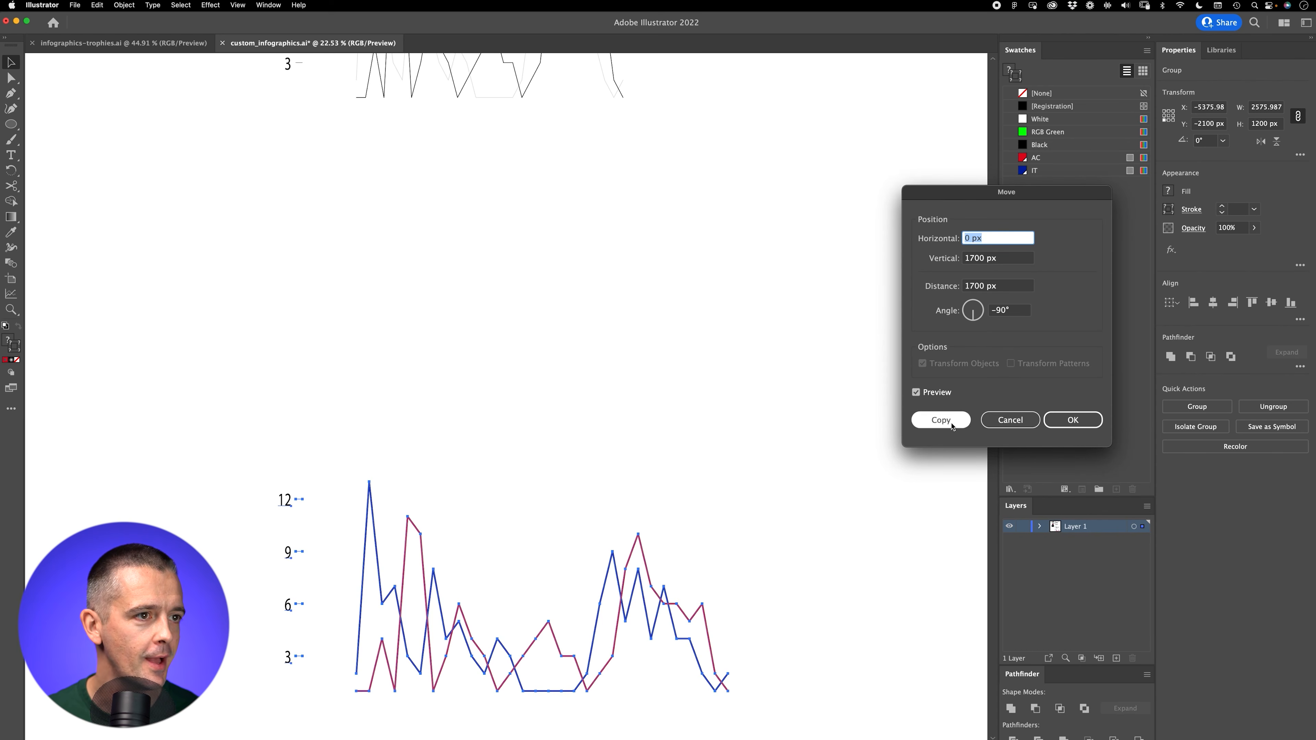
left_click(941, 420)
left_click(744, 601)
scroll(529, 500, "down", 5)
scroll(534, 506, "up", 3)
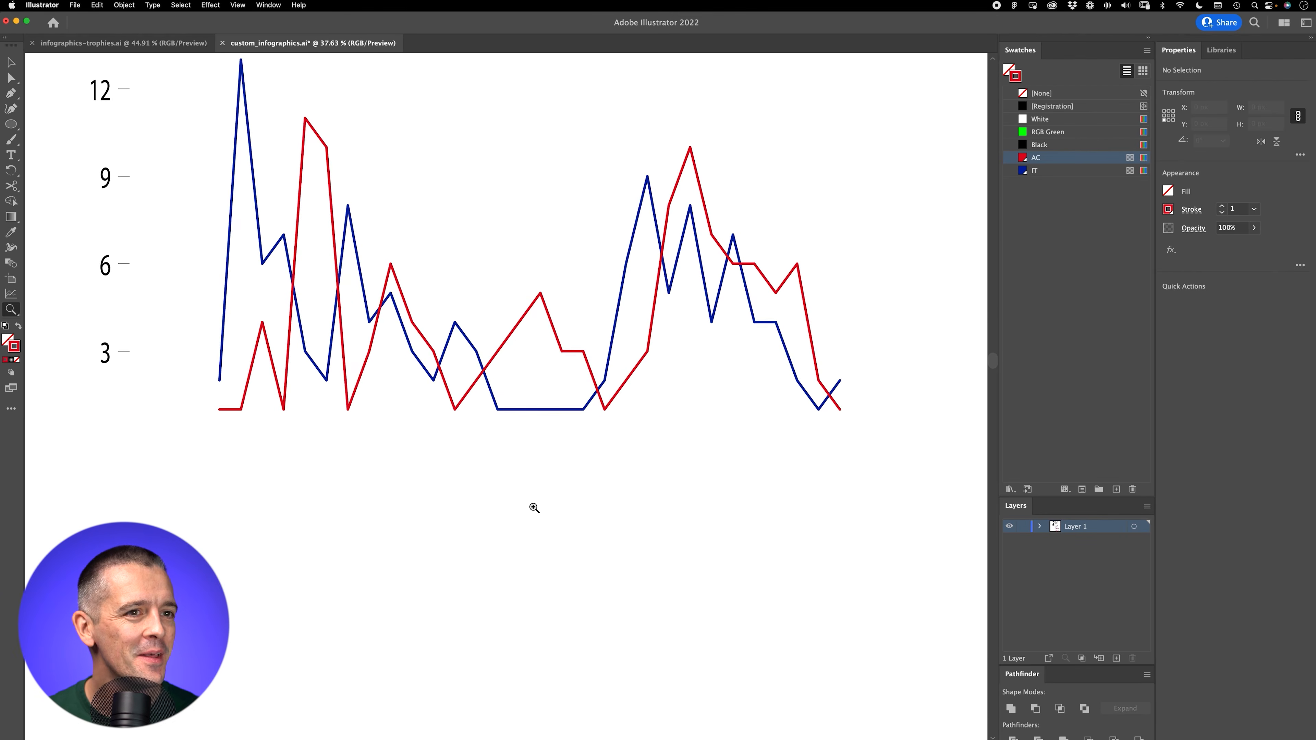
Step: Reflect the copied chart and its axis numbers across the horizontal axis, checking the league positions table in Numbers before confirming
scroll(511, 549, "up", 2)
left_click_drag(93, 547, 902, 139)
left_click(125, 5)
mouse_move(156, 20)
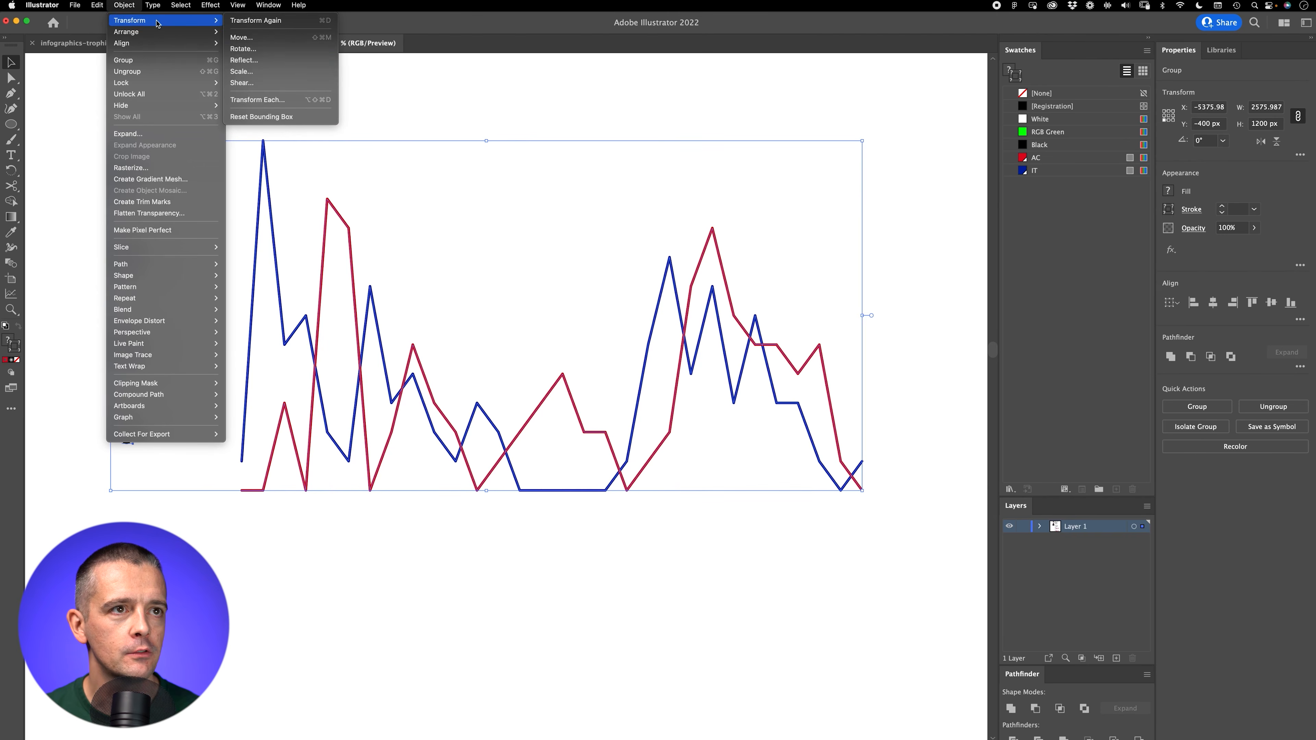
left_click(254, 61)
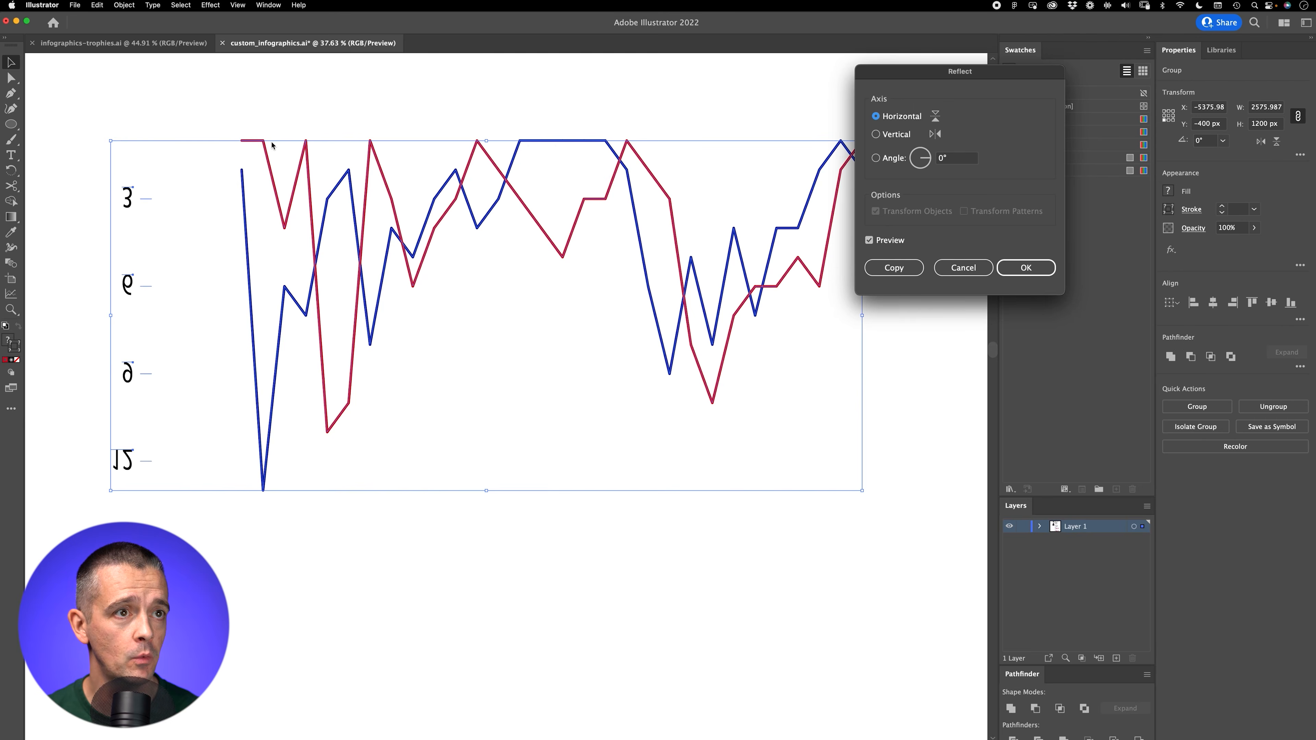
key("super+Tab")
key("super+Tab")
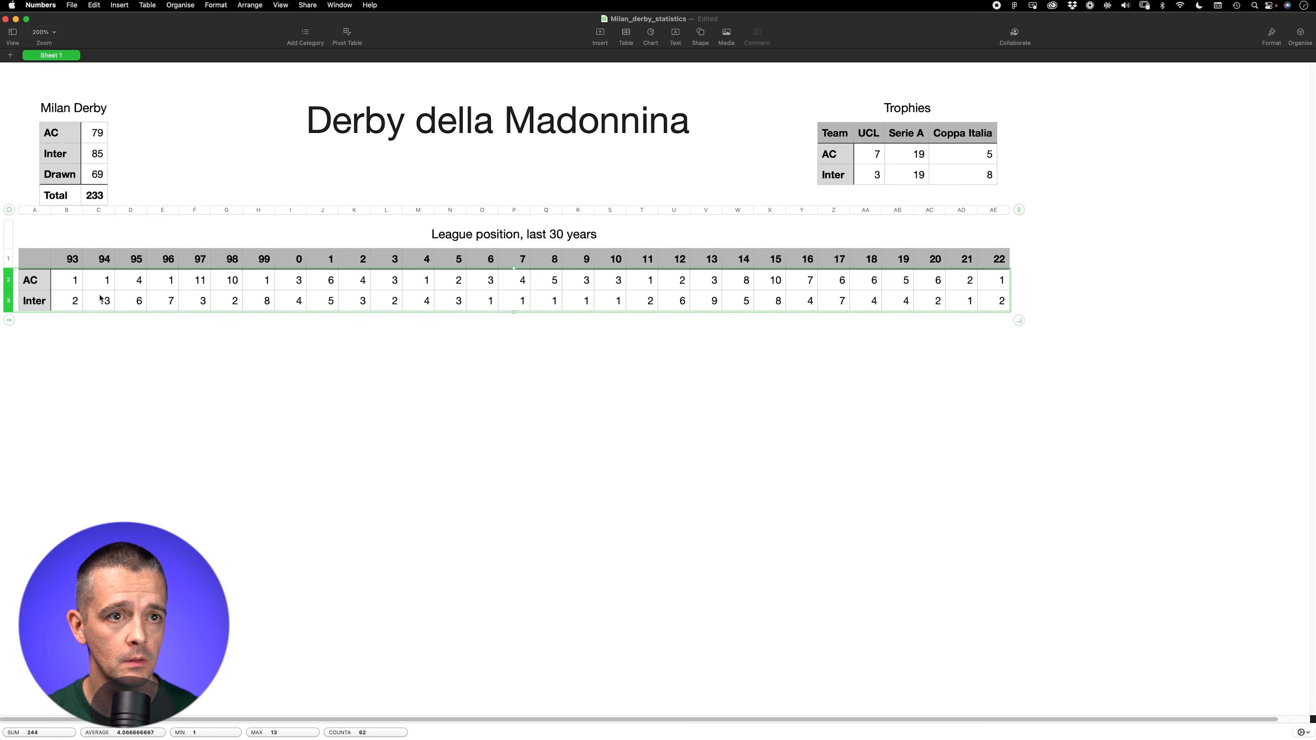
key("super+Tab")
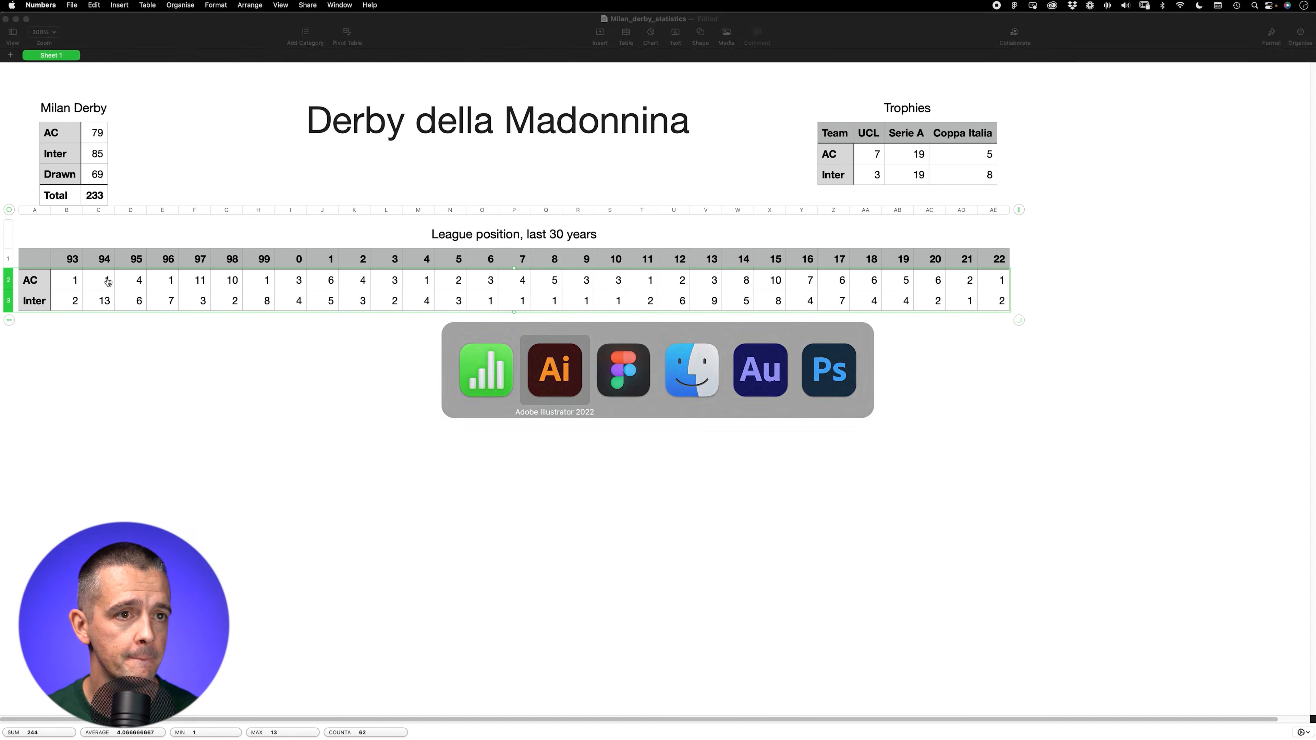
left_click(1027, 269)
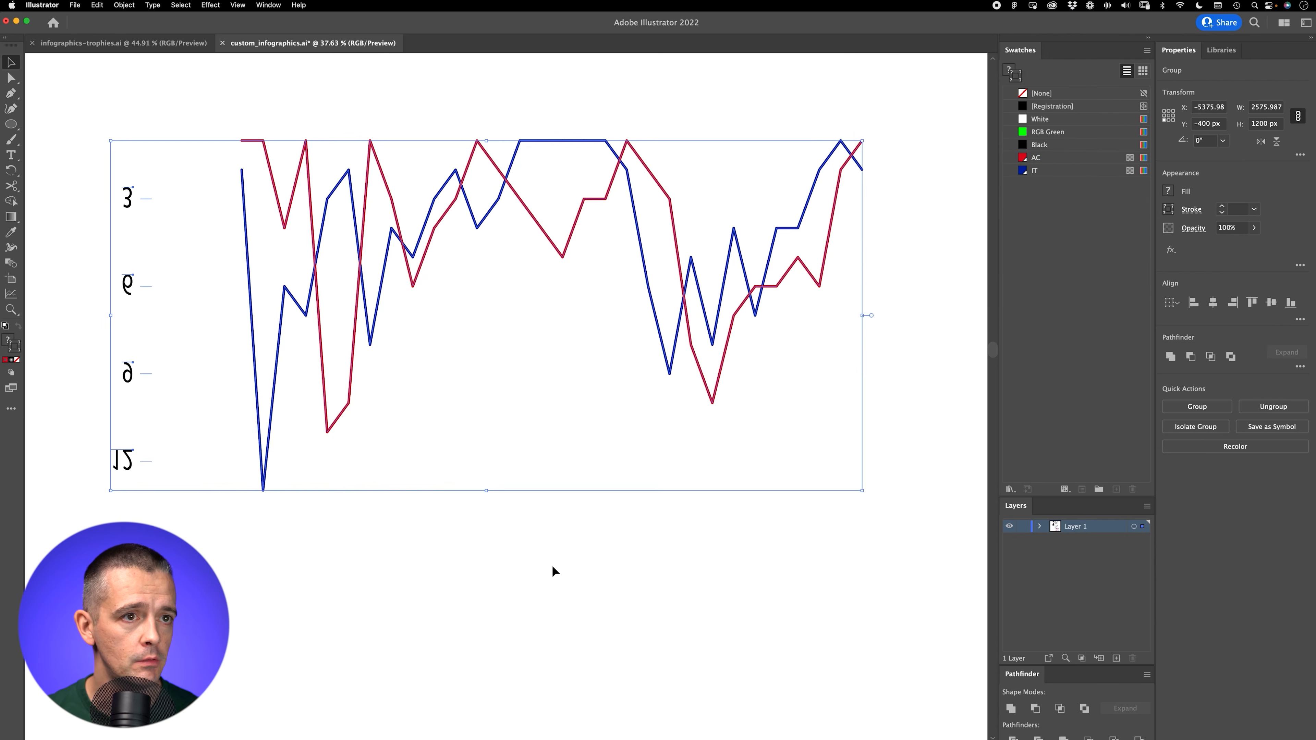
left_click(340, 576)
Step: Show the grid and draw a black rectangle without stroke, 2400 by 700 px, over the upper part of the reflected chart lines
key("z")
left_click_drag(226, 330, 147, 456)
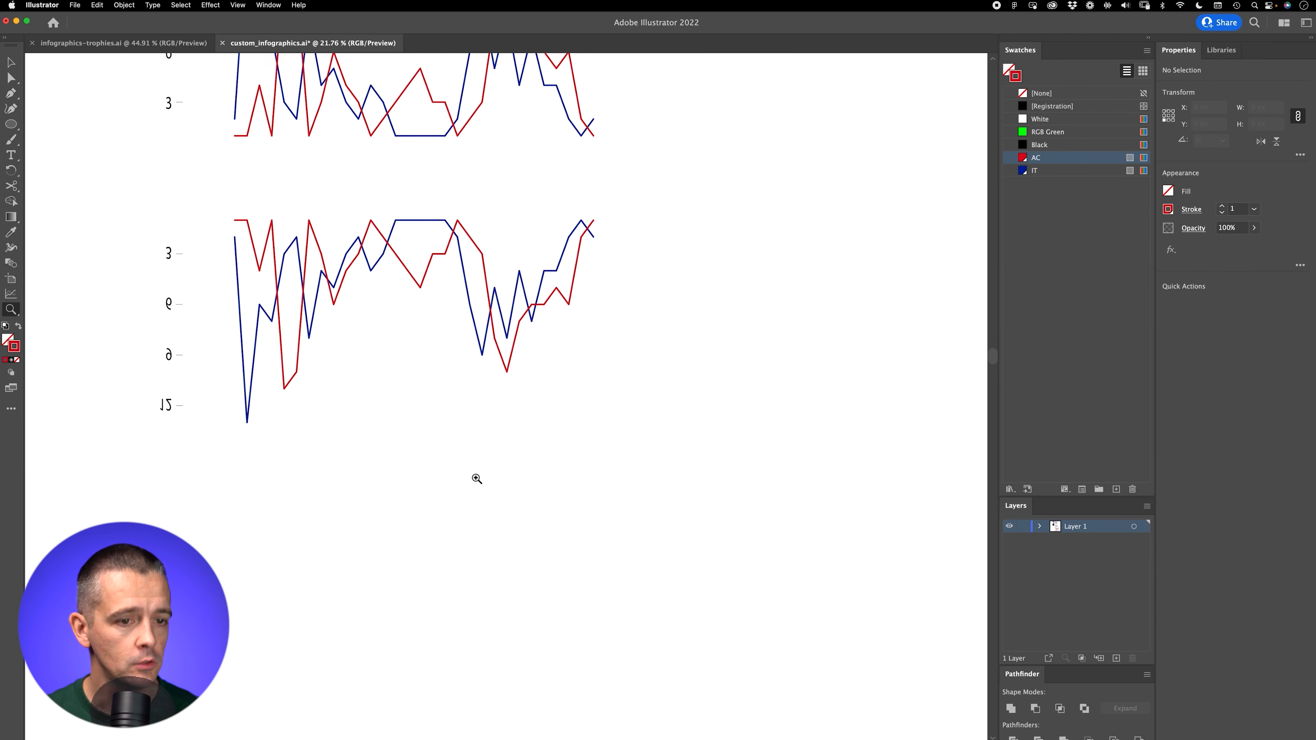
key("super+apostrophe")
left_click_drag(410, 342, 501, 447)
key("v")
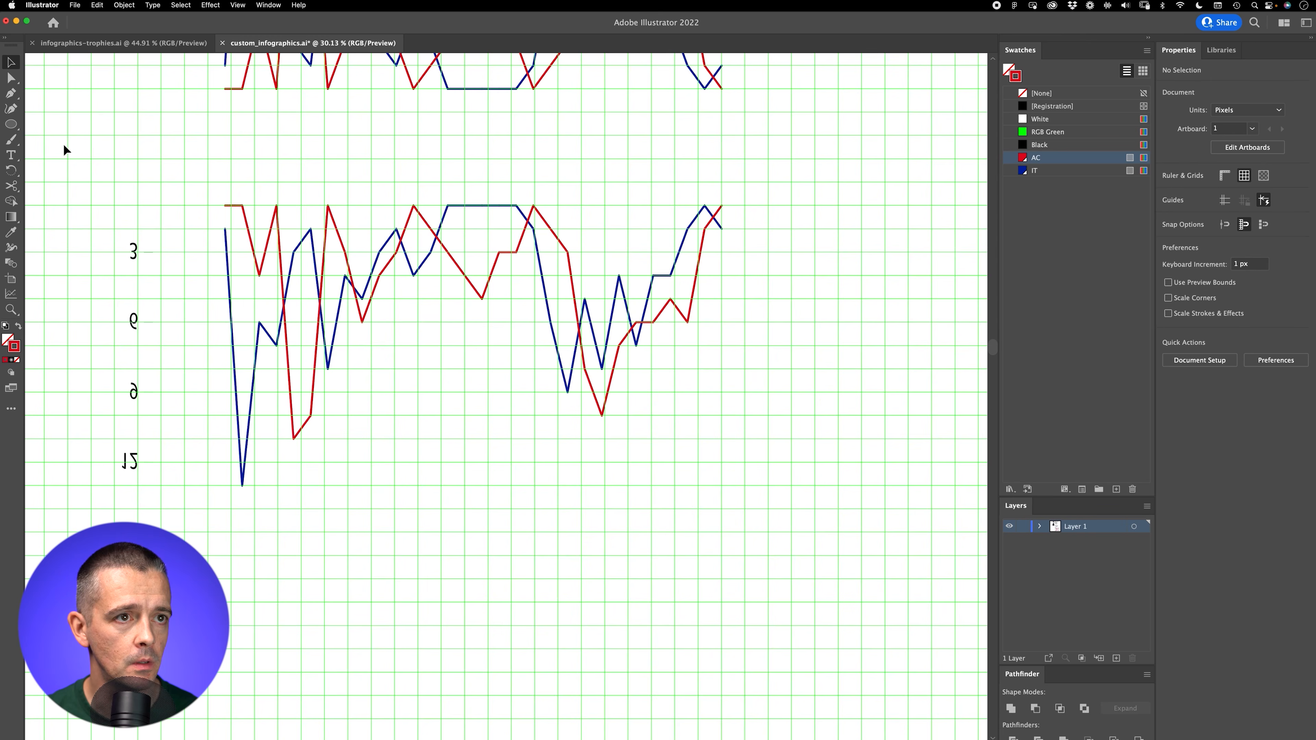
left_click_drag(11, 124, 63, 127)
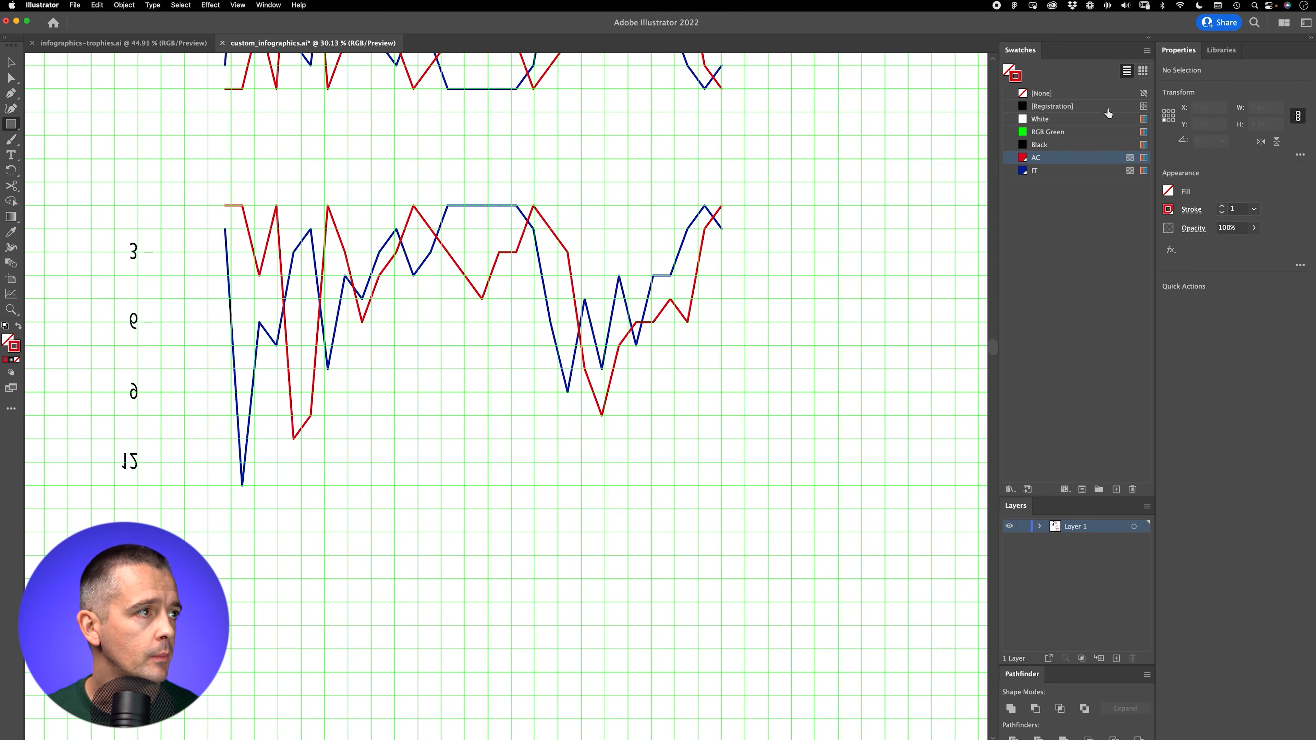
key("shift+x")
left_click(1039, 145)
mouse_move(185, 182)
left_mouse_down()
mouse_move(652, 440)
mouse_move(720, 343)
mouse_move(745, 345)
left_mouse_up()
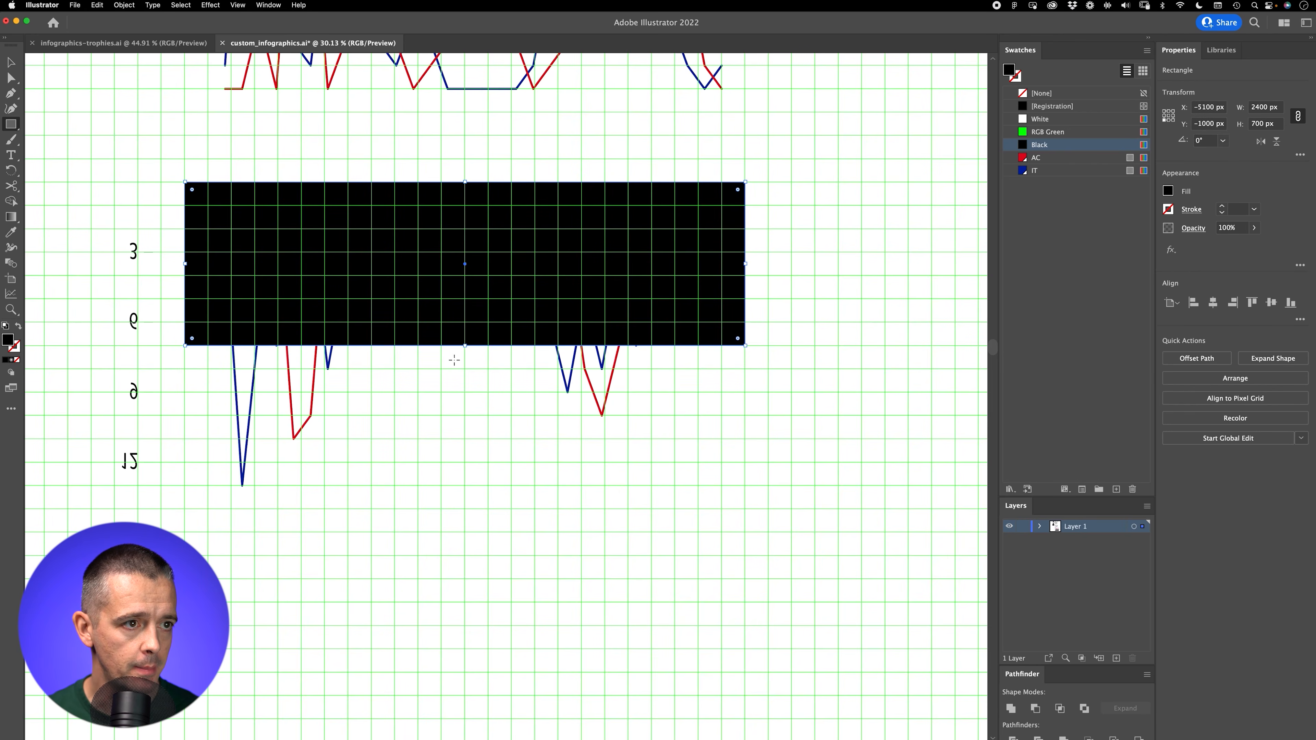
Step: Extend the black rectangle downward past the 12 label, send it behind the chart lines, and hide the grid
left_click_drag(466, 346, 471, 601)
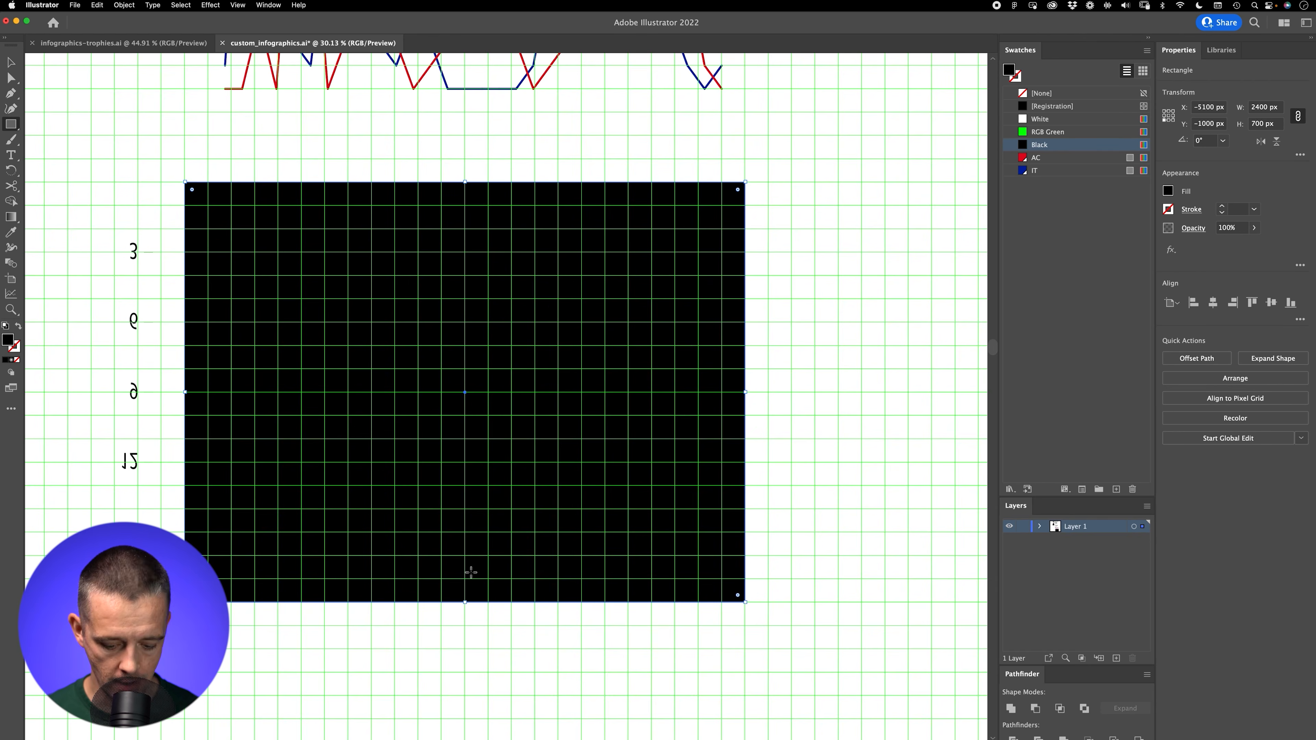
key("super+shift+[")
key("v")
left_click_drag(275, 158, 245, 203)
left_click(284, 152)
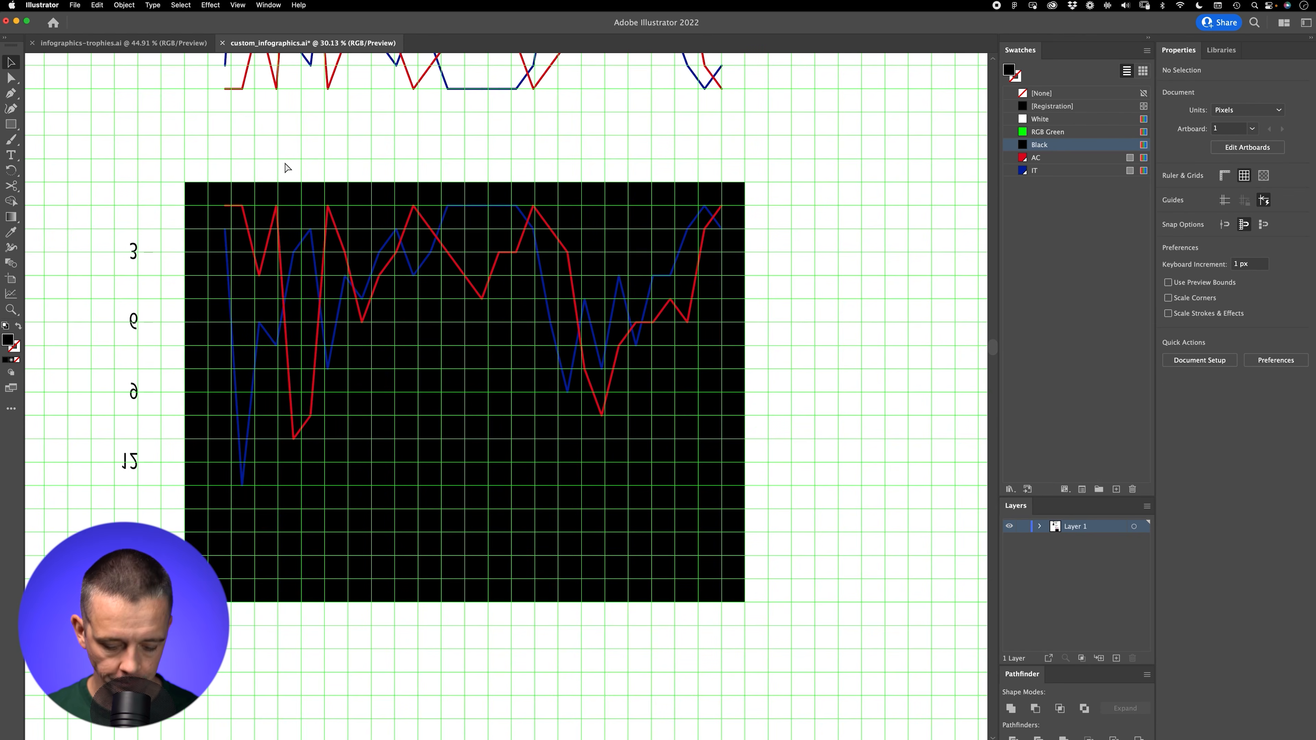
key("super+apostrophe")
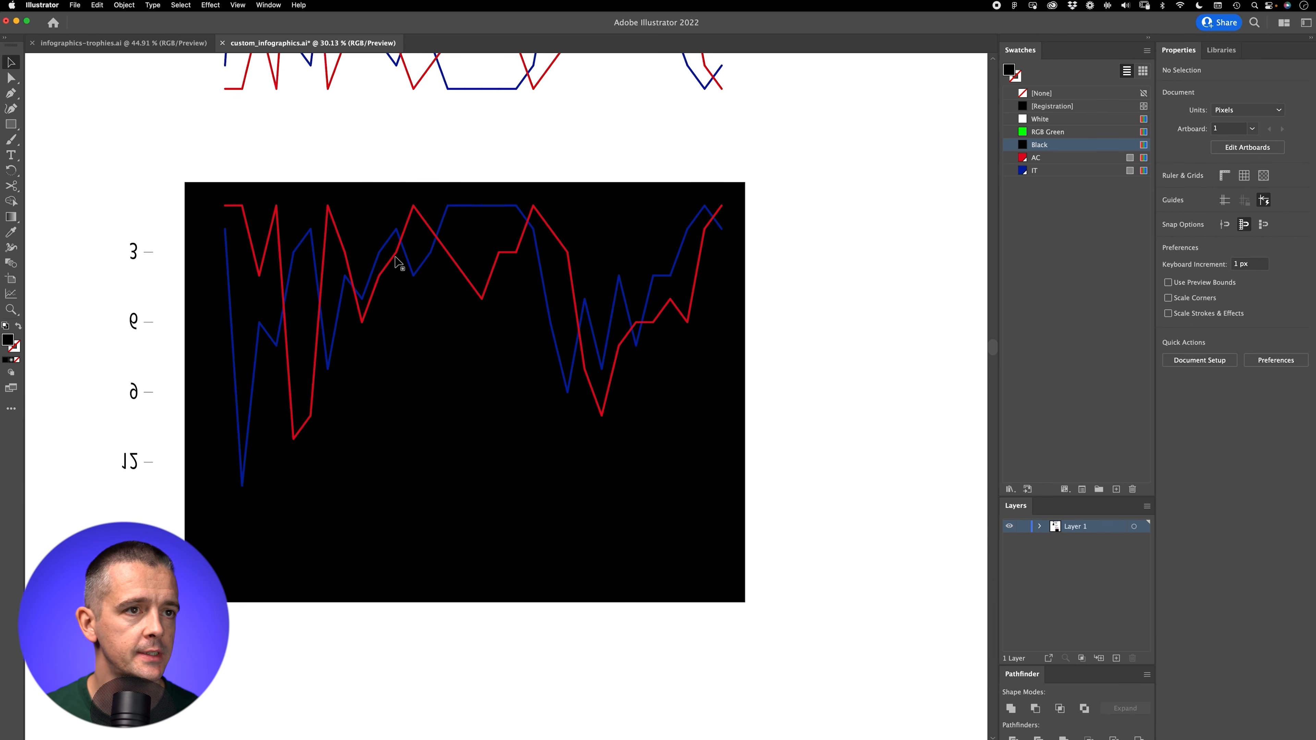
key("z")
left_click(539, 296)
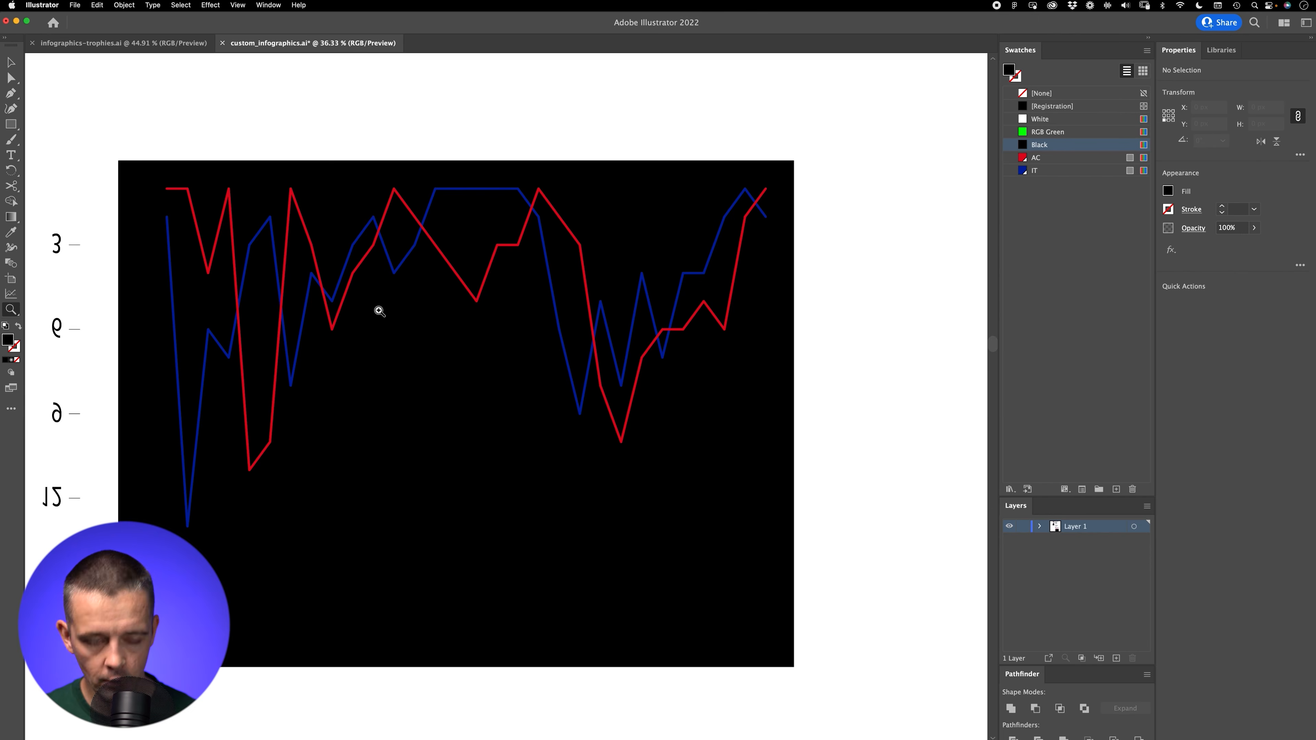
key("super+apostrophe")
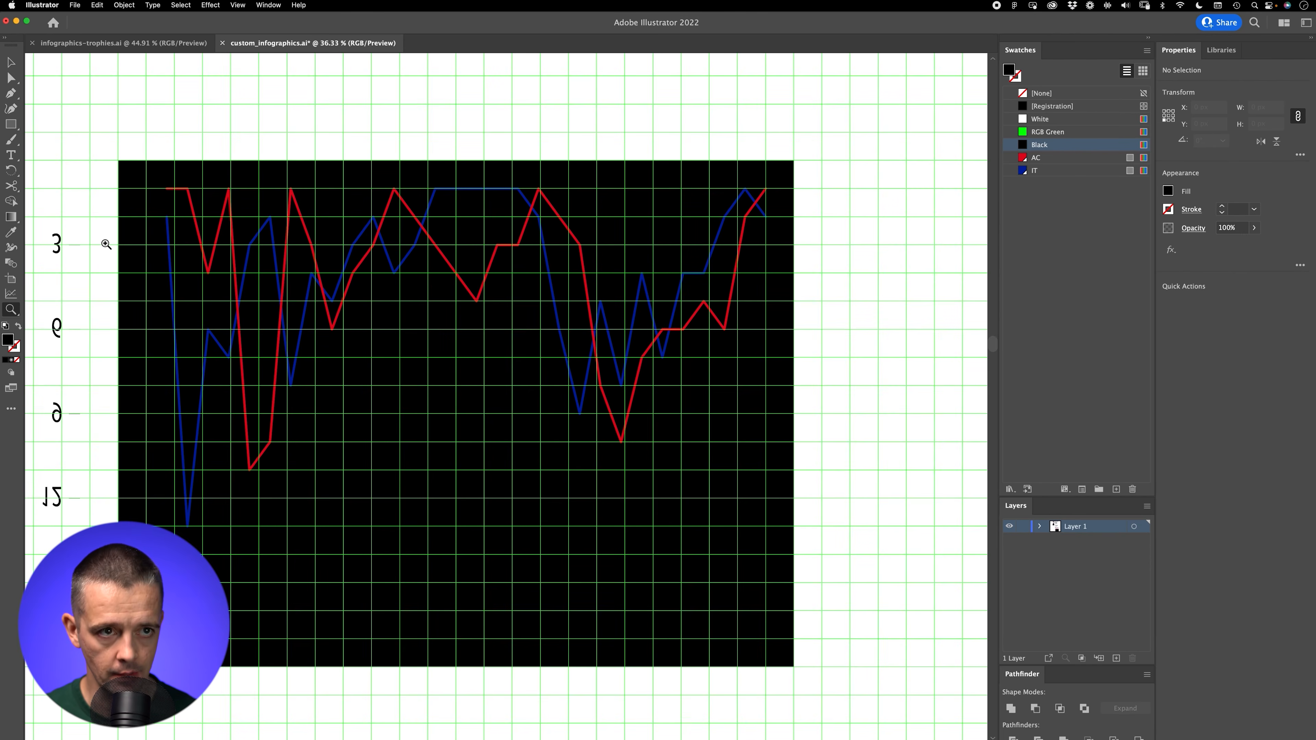
key("super+minus")
key("super+apostrophe")
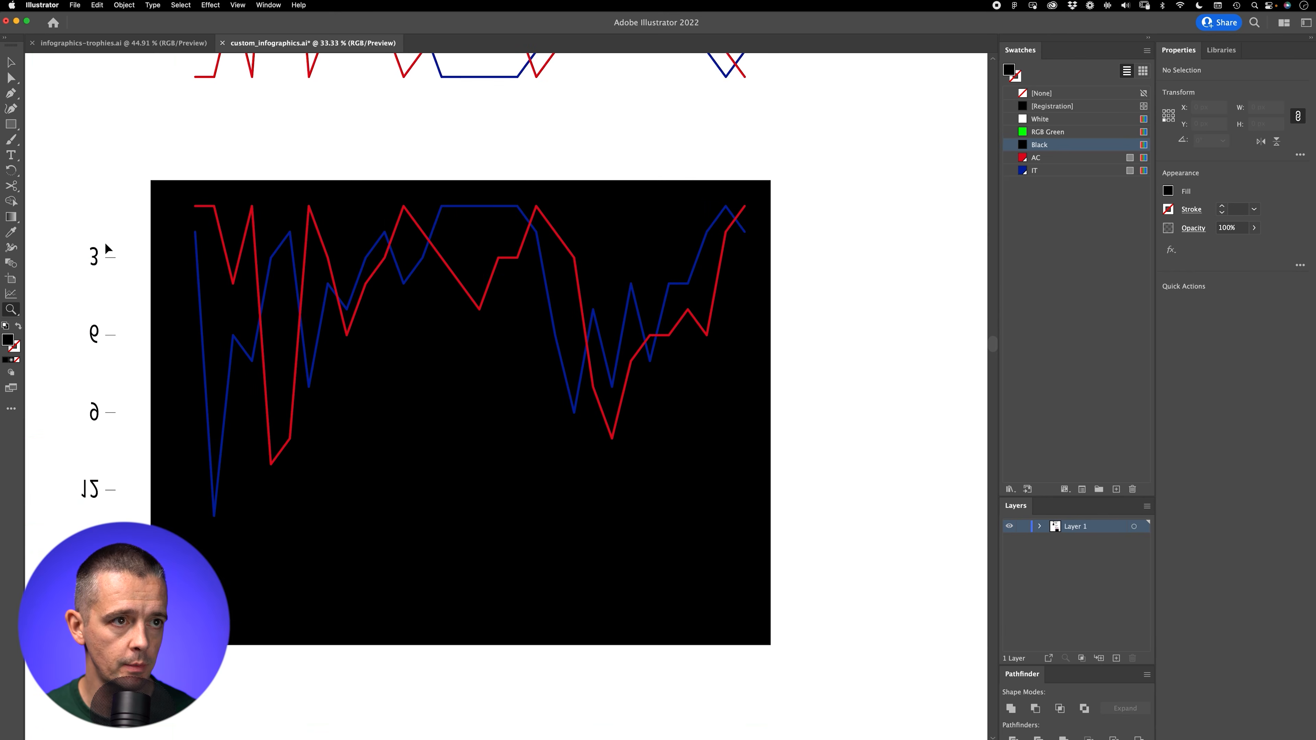
key("super+minus")
key("super+minus")
key("v")
left_click(437, 342)
left_click_drag(467, 323, 479, 594)
left_click(493, 558)
Step: Show the grid over the reflected chart and its black background
key("z")
left_click_drag(476, 417, 631, 345)
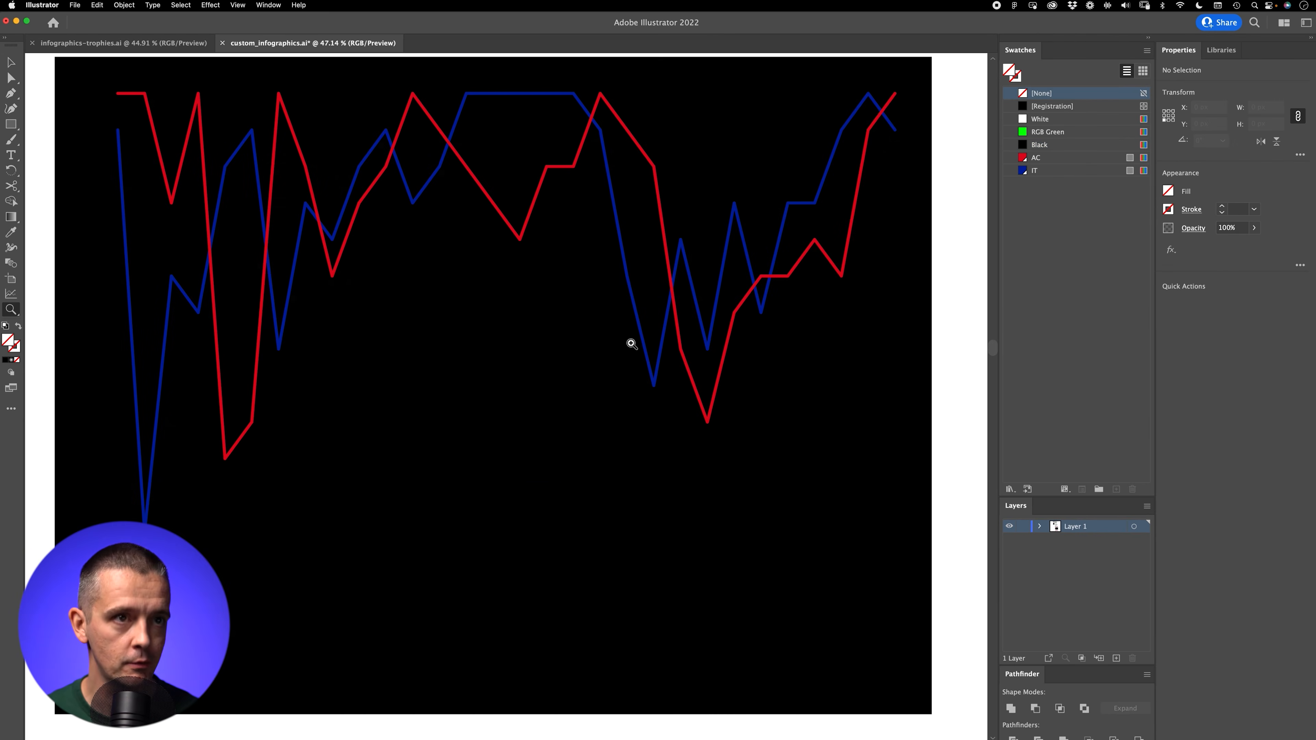
left_click_drag(490, 384, 468, 412)
key("v")
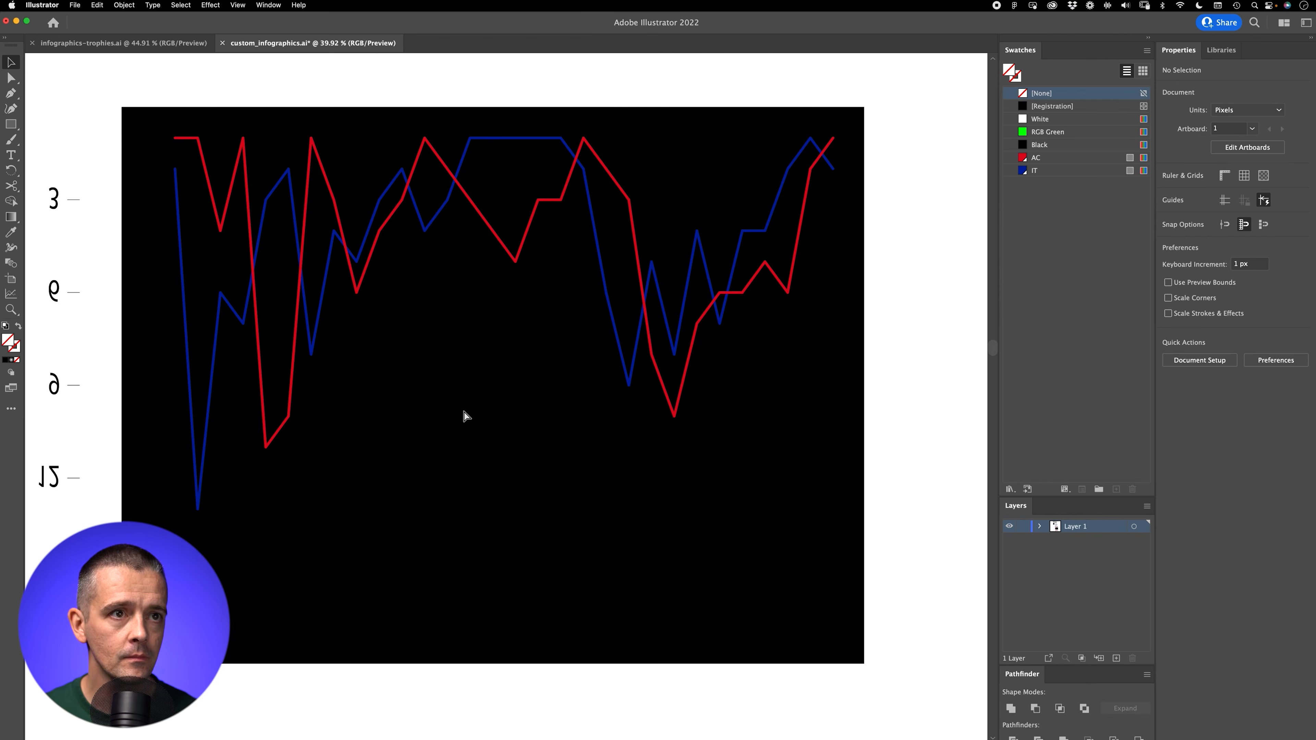
key("super+apostrophe")
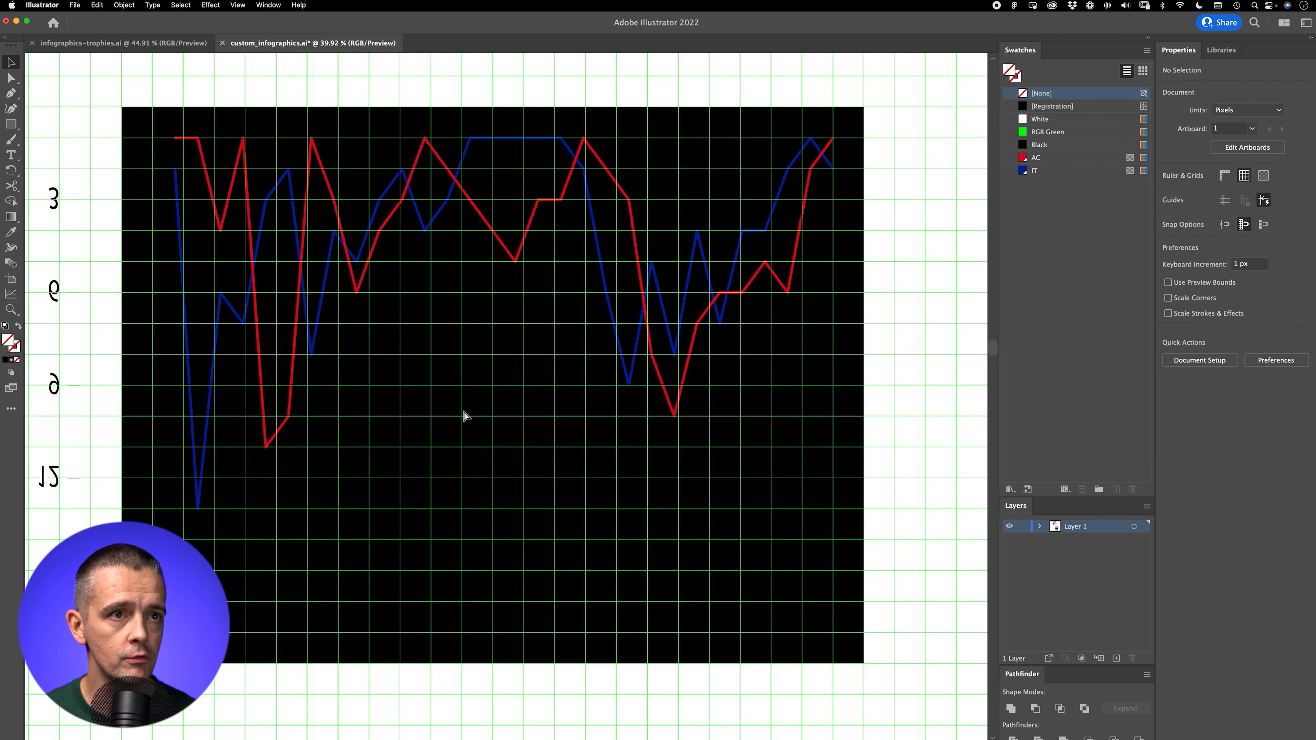
left_click_drag(10, 125, 62, 124)
left_click(10, 66)
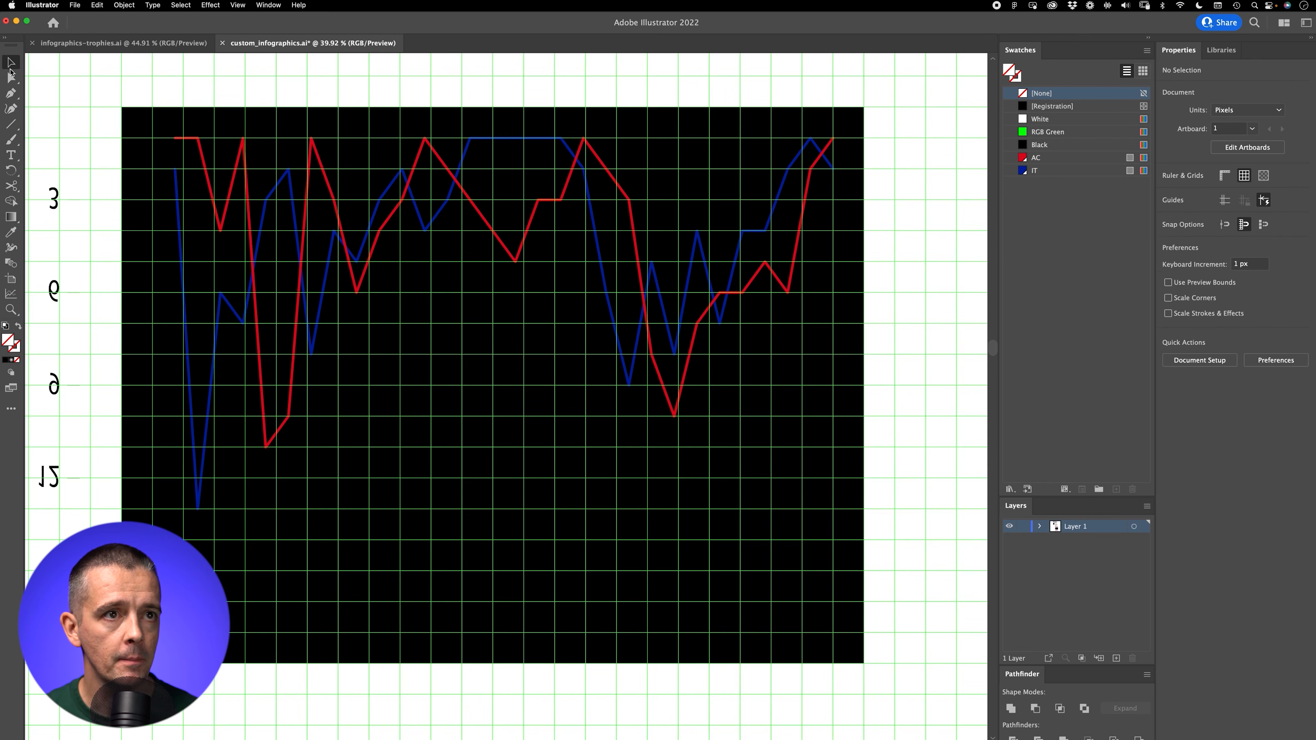
left_click(196, 139)
left_click_drag(616, 383, 404, 482)
left_click_drag(482, 524, 702, 581)
key("plus")
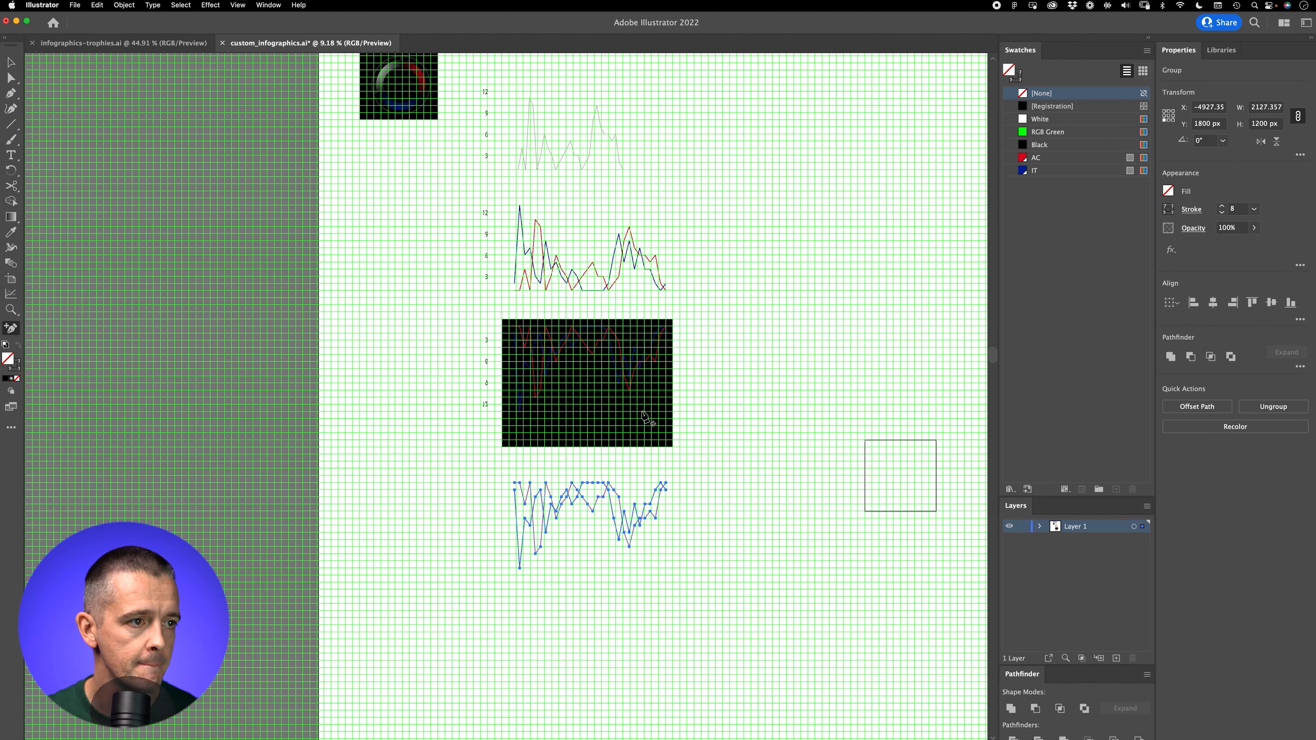
key("Delete")
Step: Try to stretch only the red chart line leftward to the neighbouring gridline, and undo the stretch
key("z")
left_click_drag(585, 379, 793, 285)
left_click_drag(573, 349, 519, 410)
key("v")
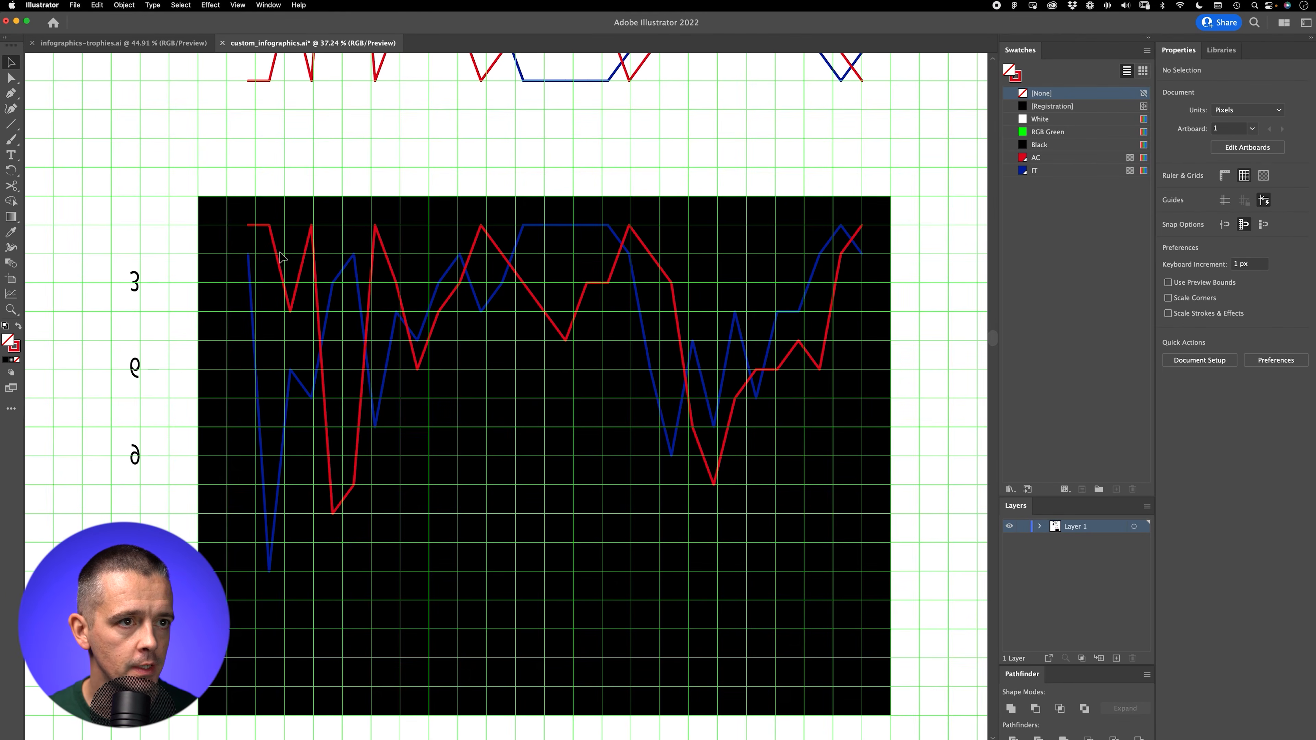
left_click(279, 267)
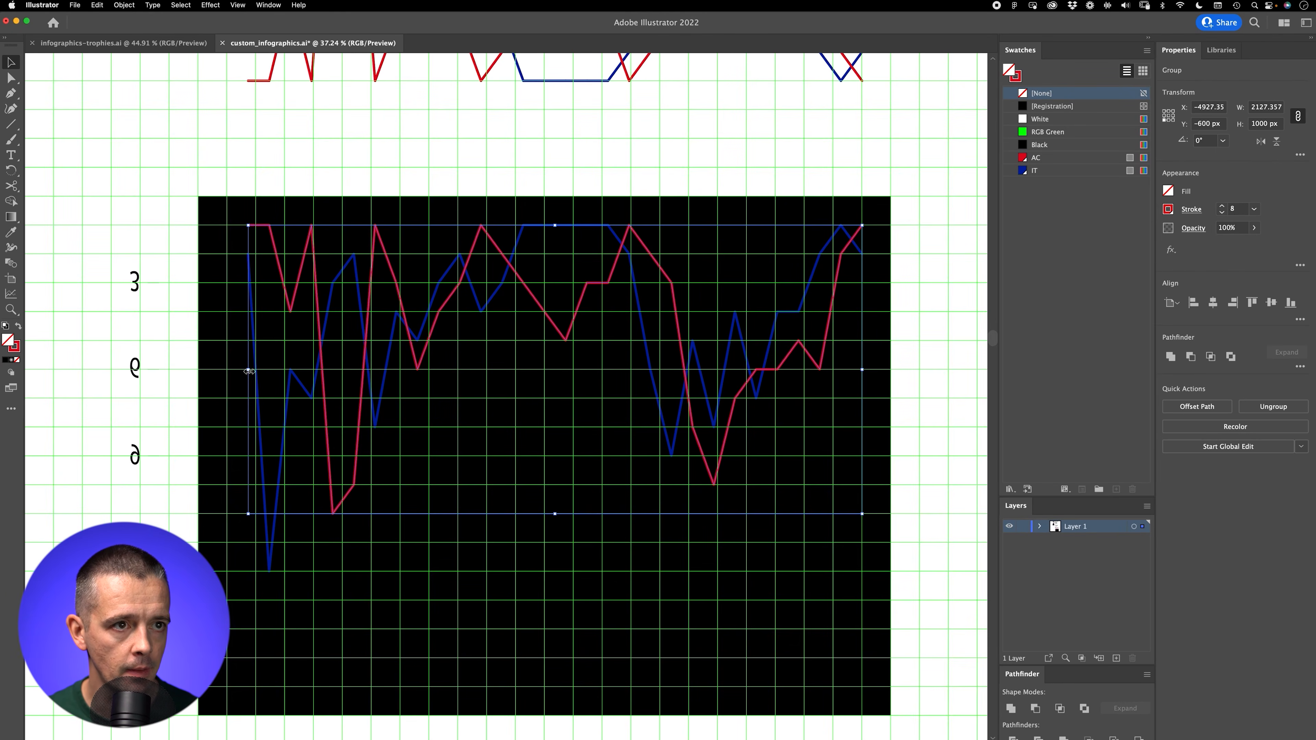
left_click_drag(249, 372, 237, 371)
key("super+z")
Step: Stretch the red and blue chart lines together leftward to the nearest gridline, making them 2200 px wide, and hide the grid
left_click_drag(231, 162, 401, 407)
key("super+shift+b")
key("super+apostrophe")
key("super+apostrophe")
key("super+shift+b")
mouse_move(865, 401)
left_mouse_down()
mouse_move(848, 401)
mouse_move(862, 401)
left_mouse_up()
left_click_drag(248, 399, 240, 400)
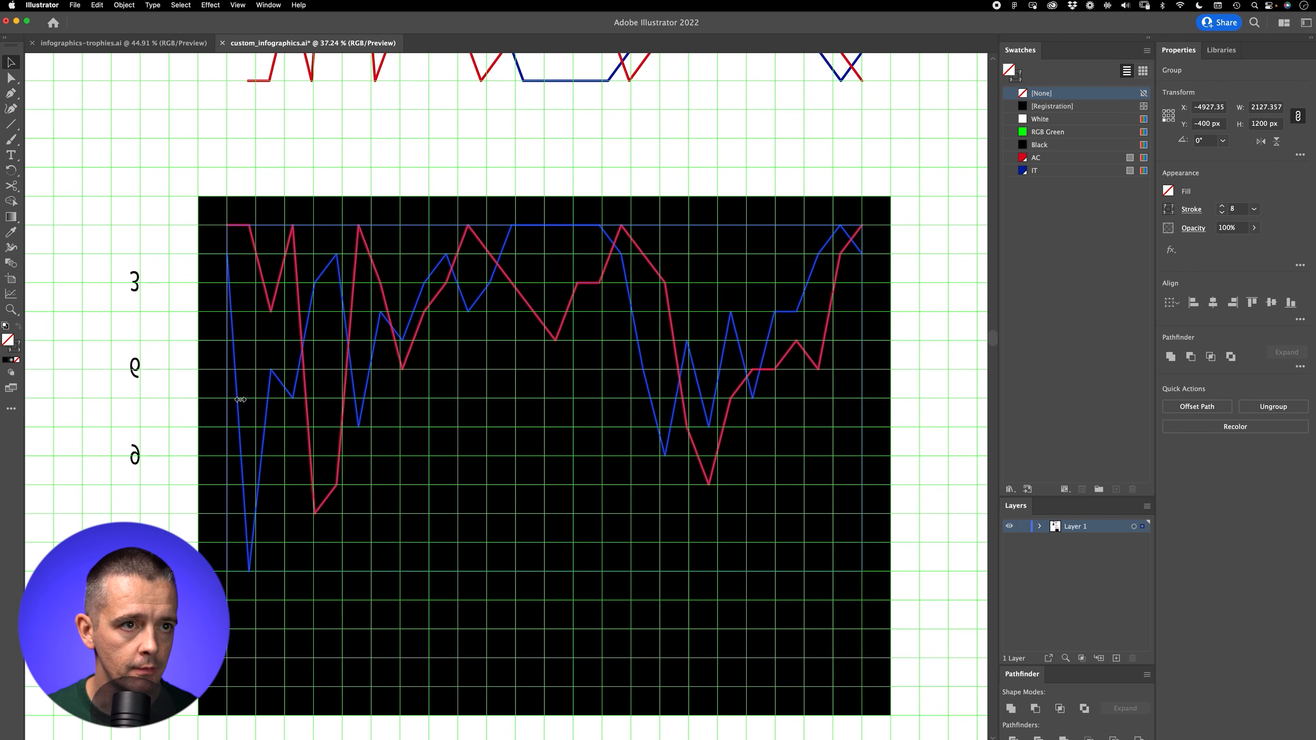
left_click(253, 189)
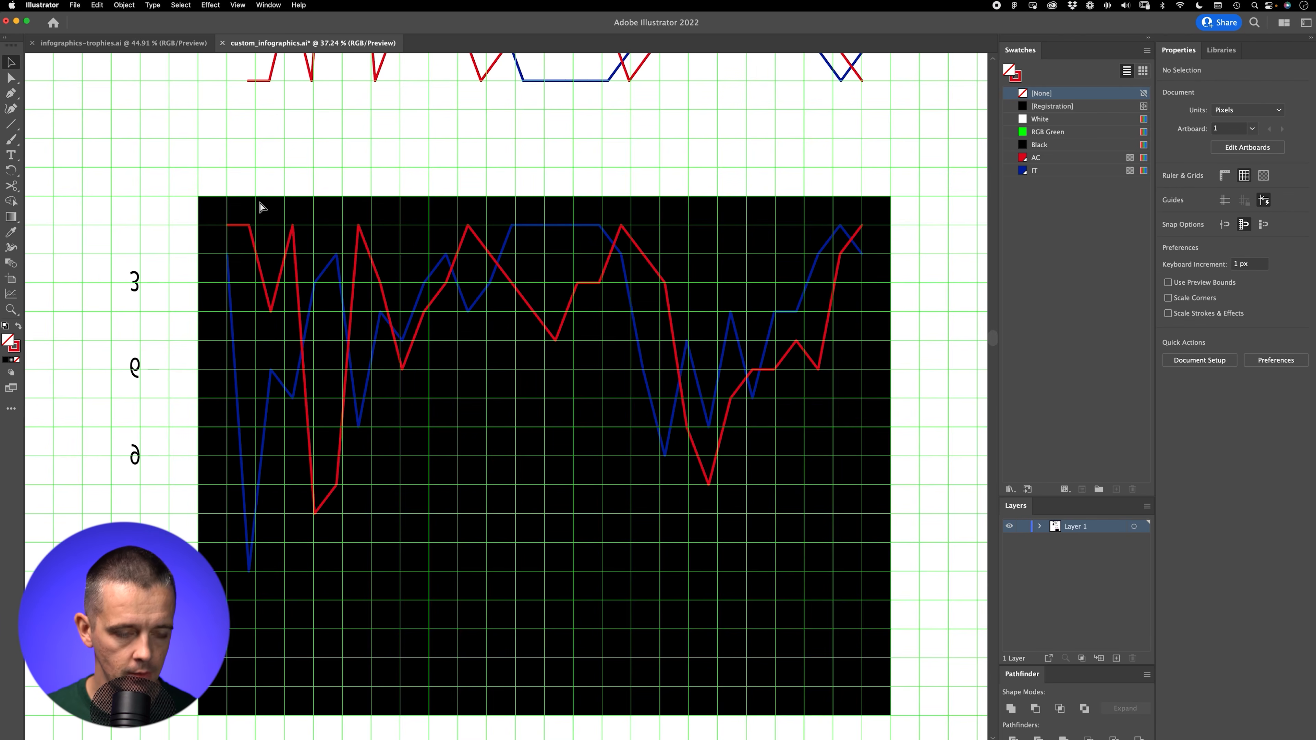
key("super+apostrophe")
key("super+apostrophe")
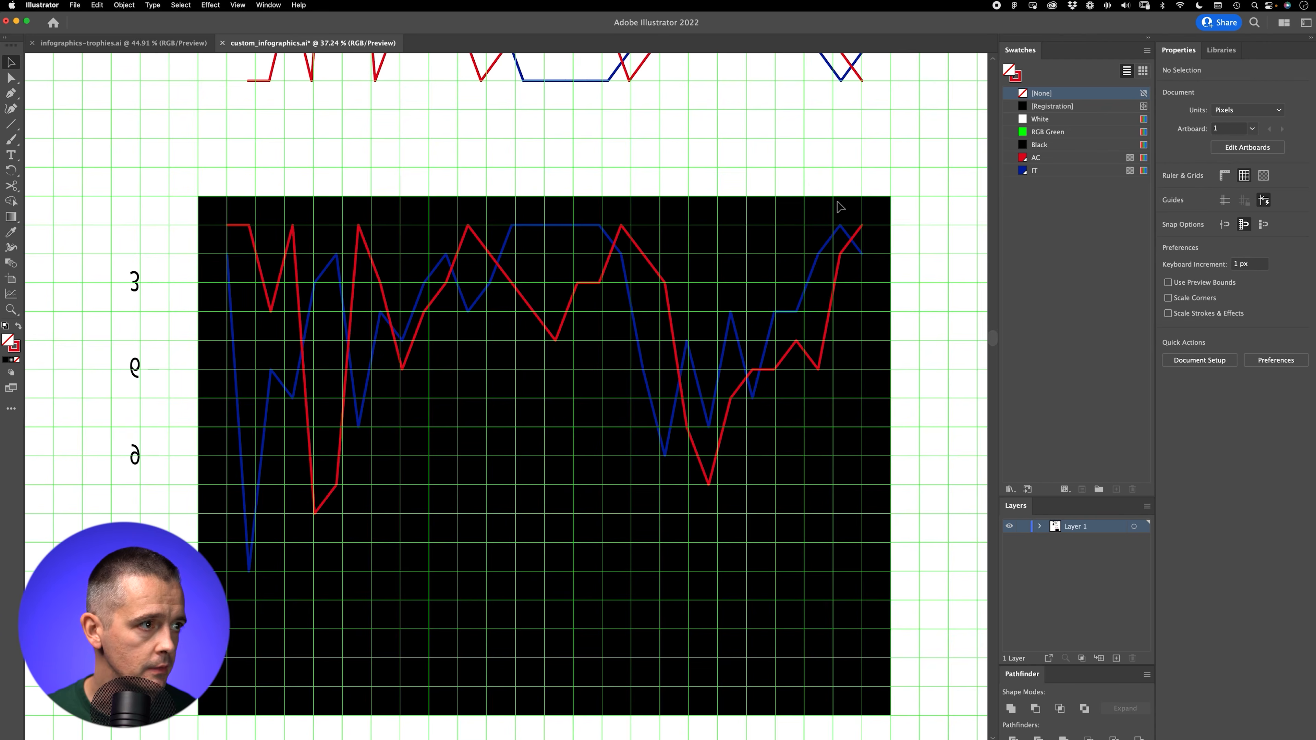
key("super+apostrophe")
Step: Duplicate the red and blue chart lines straight down onto the empty area below the black rectangle
scroll(586, 335, "down", 8)
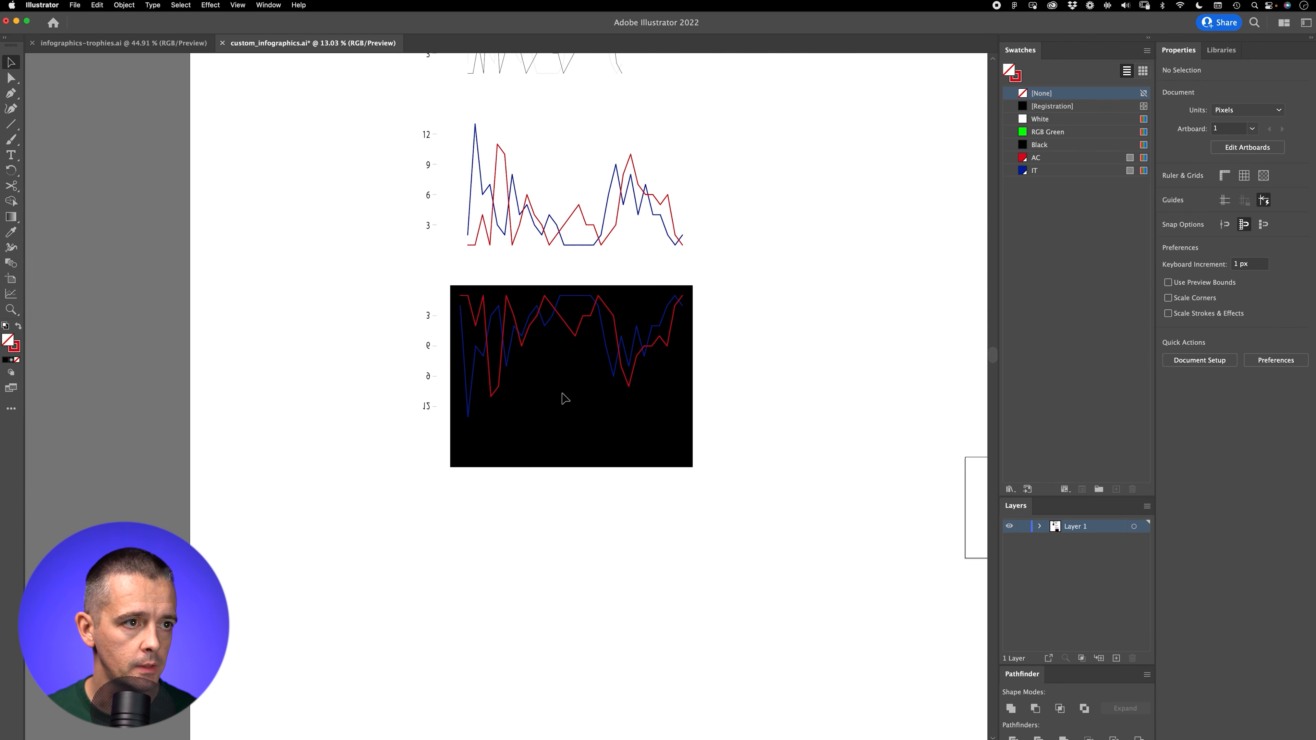
left_click(542, 339)
left_click_drag(555, 312, 555, 534)
left_click(572, 503)
Step: Show the grid and draw a 2400 px horizontal line across the black rectangle at the first-place level, with an RGB Green stroke
key("z")
left_click_drag(609, 361, 719, 270)
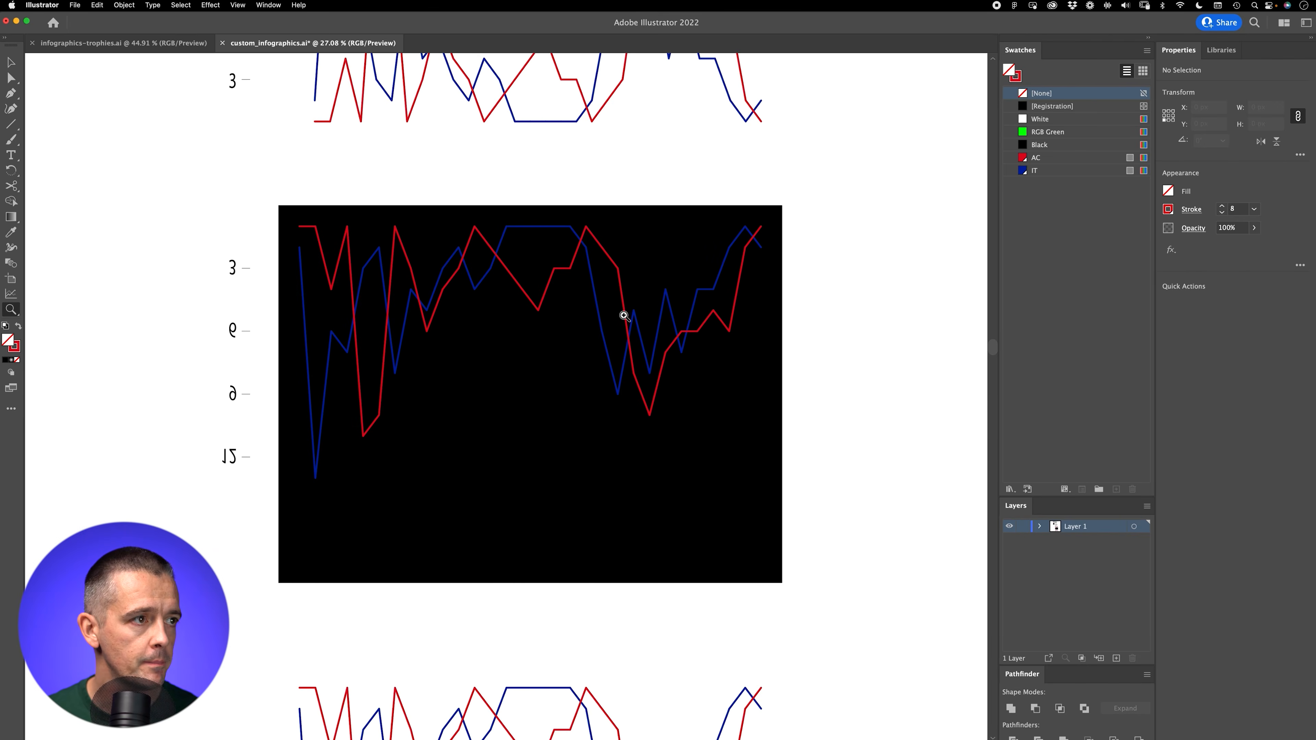
key("super+apostrophe")
left_click_drag(589, 385, 618, 353)
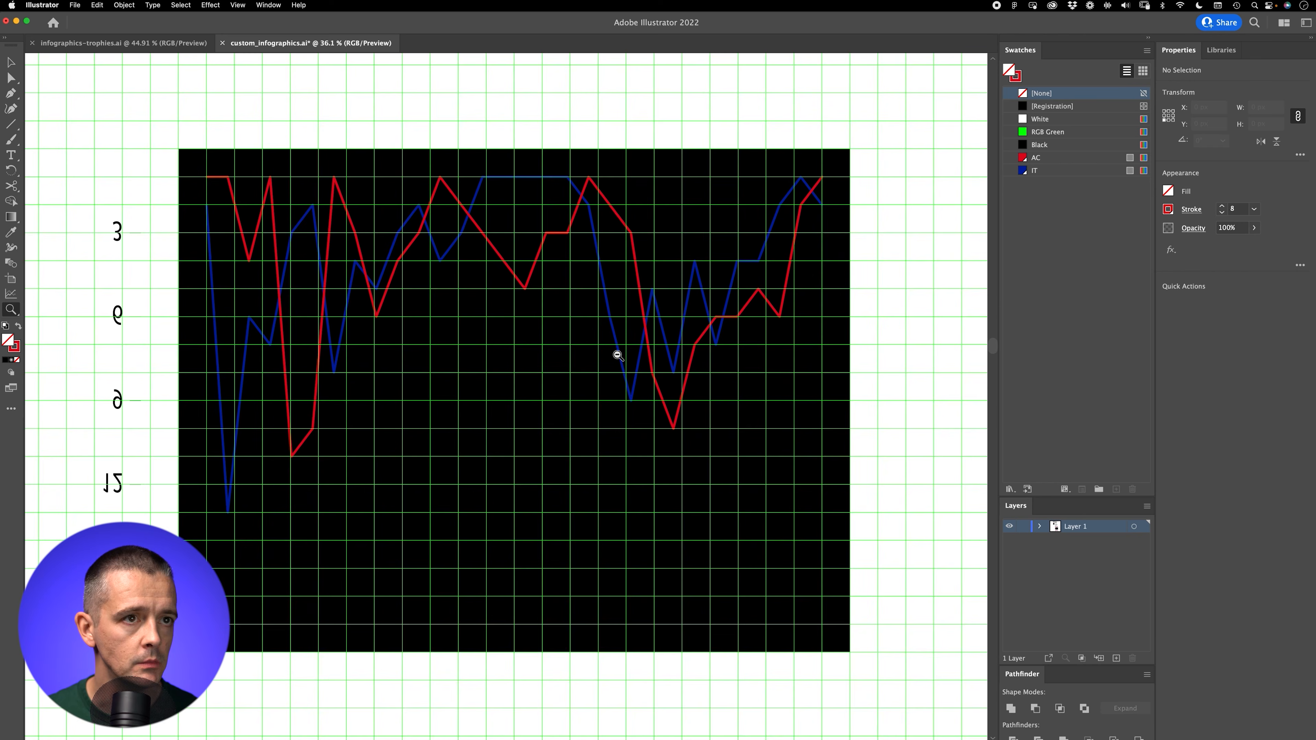
key("backslash")
left_click_drag(179, 177, 850, 177)
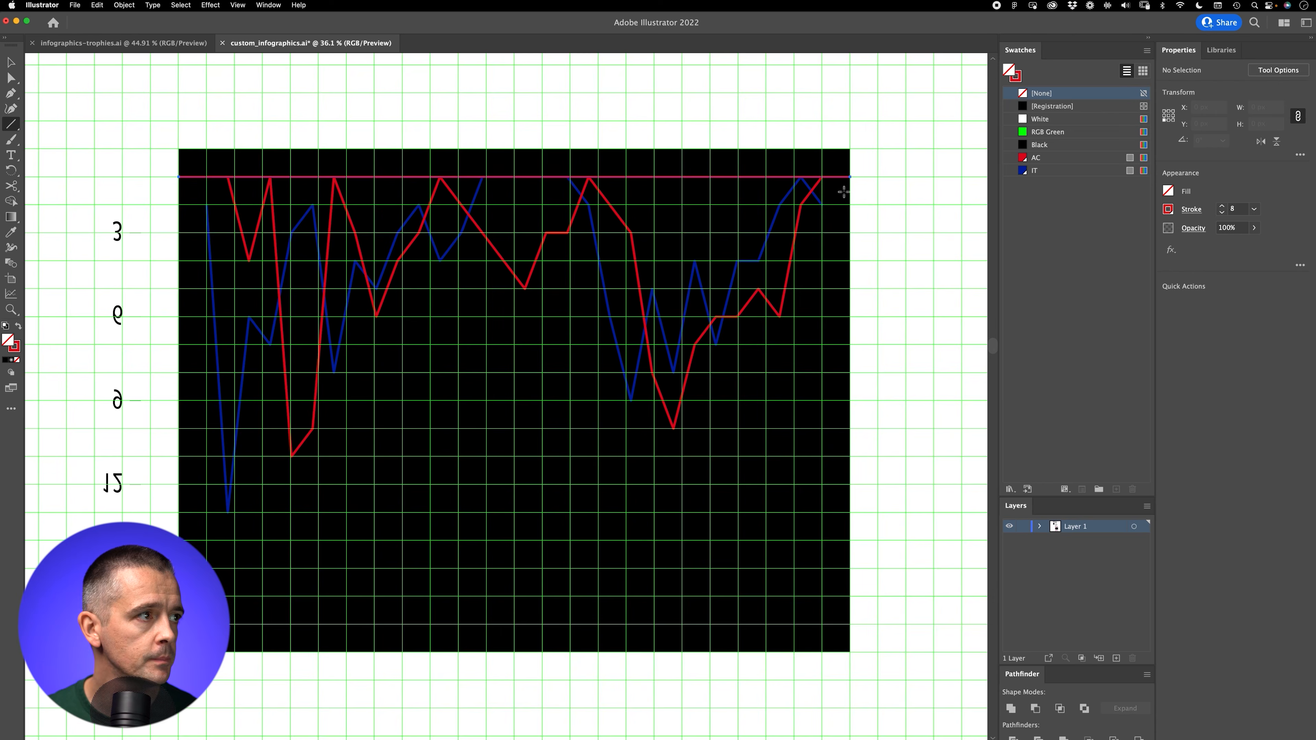
left_click(1047, 132)
Step: Duplicate the green line 200 px lower, repeat the copy down to the blue line's lowest point for seven lines, and hide the grid
key("v")
left_click_drag(732, 178, 730, 237)
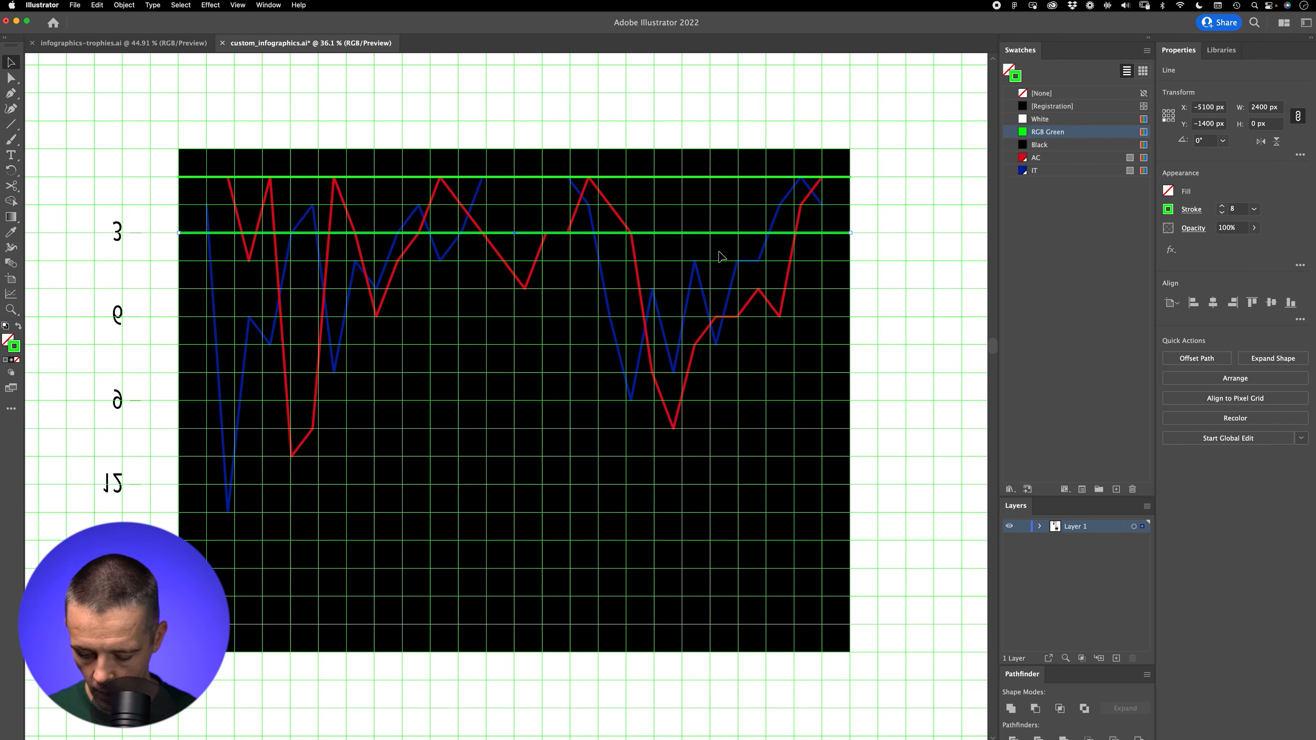
key("super+d")
key("super+d")
key("super+d")
key("super+d")
key("super+d")
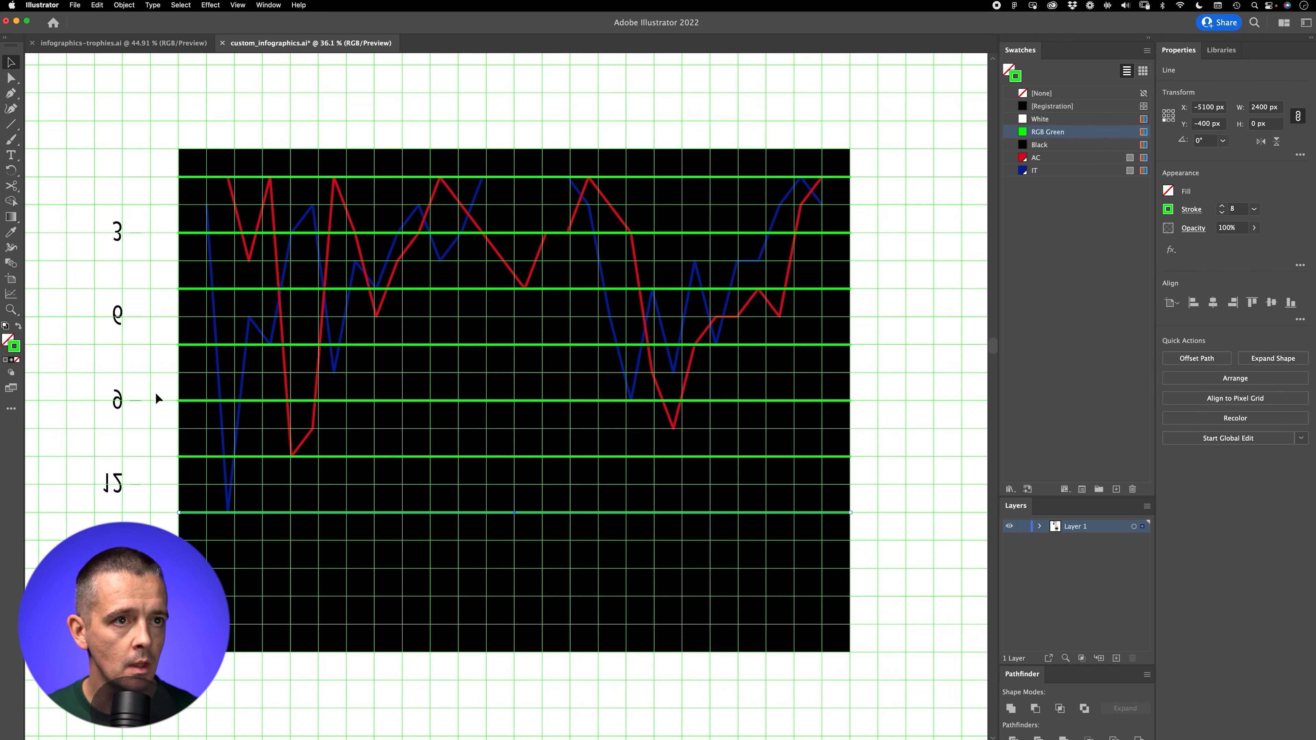
left_click(162, 408)
key("super+apostrophe")
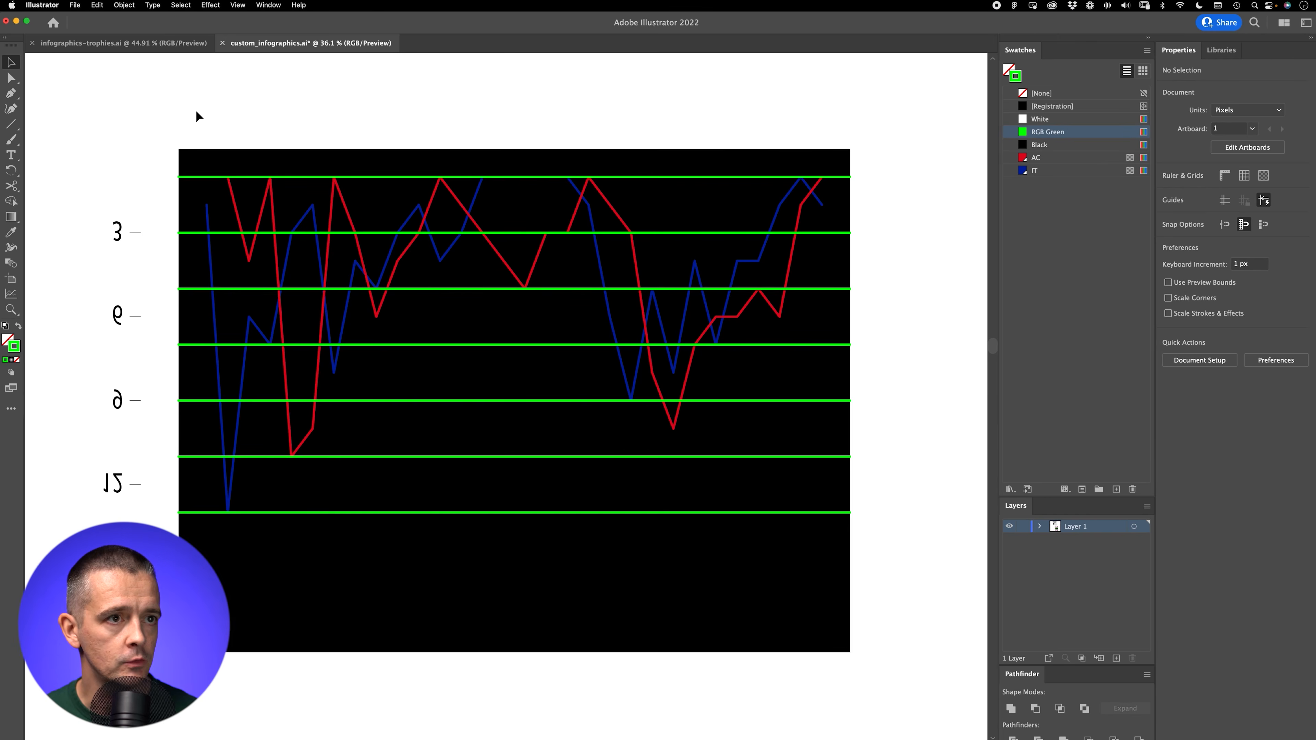
Step: Select all the green horizontal lines by matching fill and stroke, and set their stroke weight to 2 px
left_click(840, 513)
left_click(117, 6)
mouse_move(181, 5)
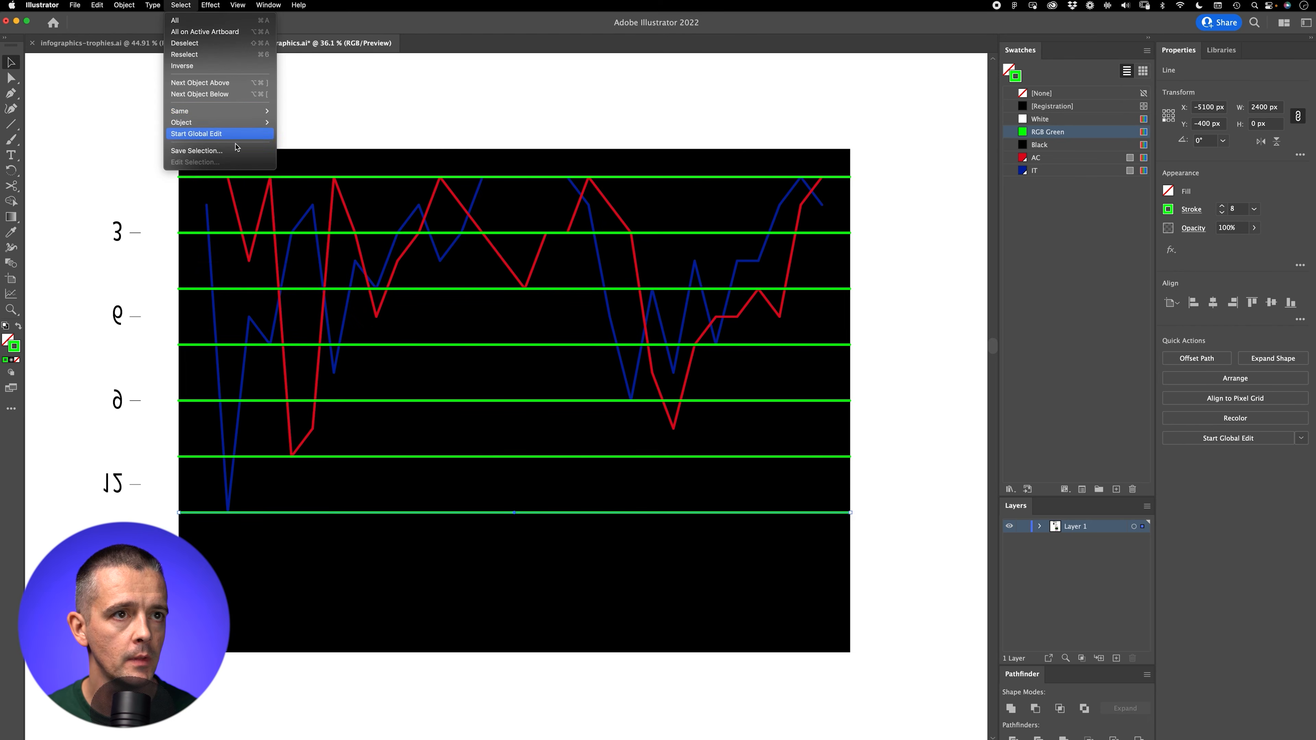
mouse_move(207, 111)
left_click(305, 156)
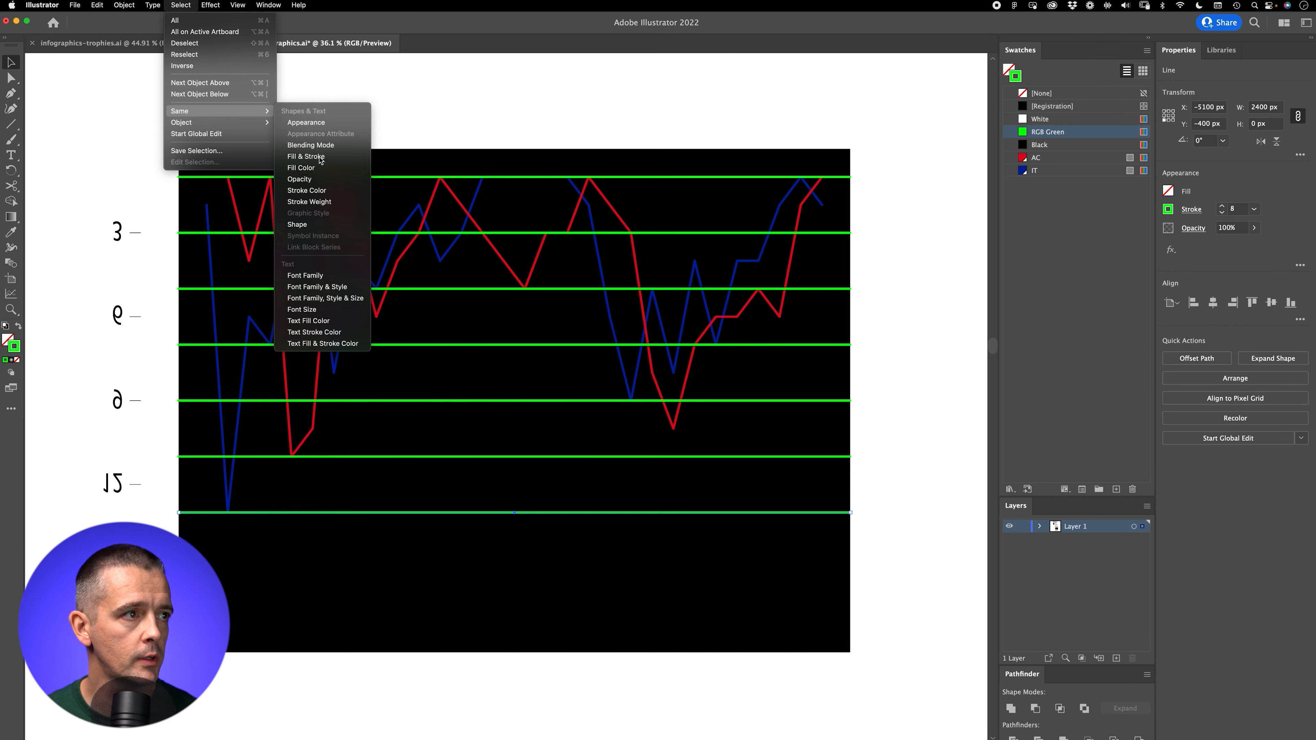
left_click(1224, 212)
left_click(1224, 212)
left_click(1223, 213)
left_click(1223, 213)
left_click(1222, 213)
left_click(1222, 213)
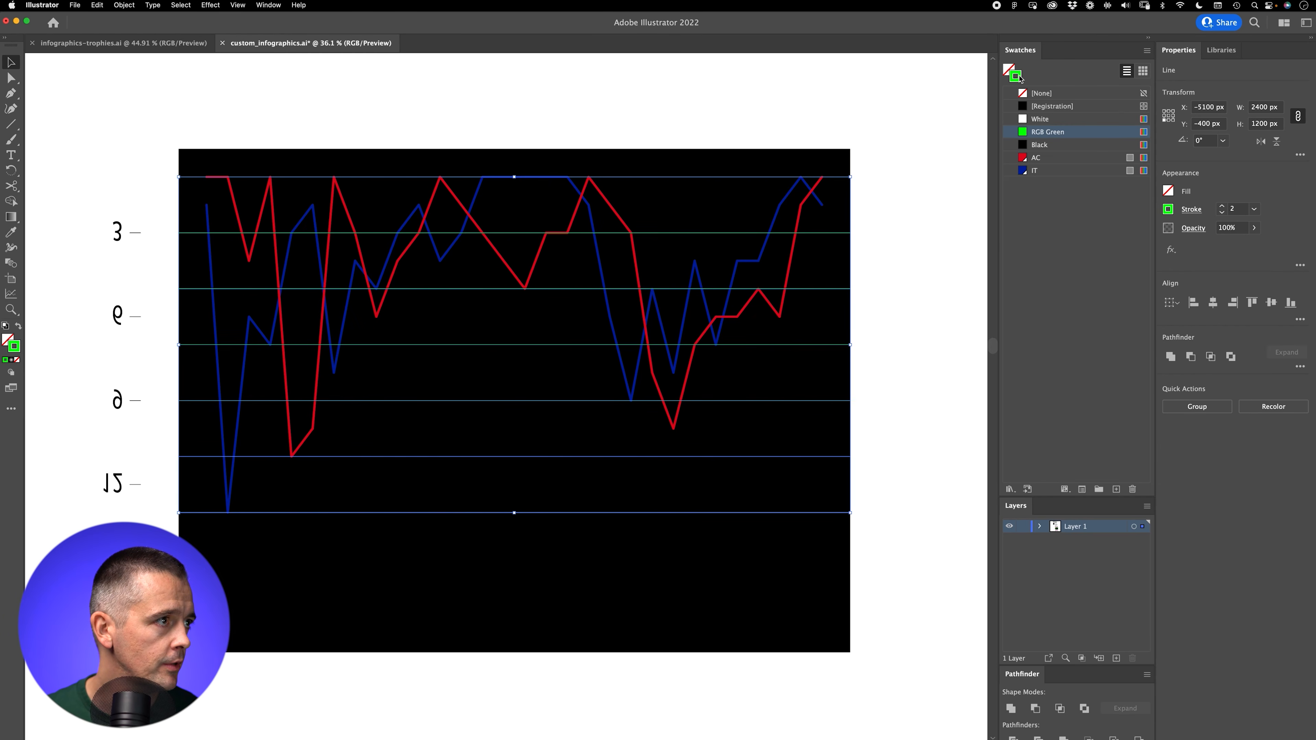
Step: Set the stroke color of the selected horizontal lines to grey 939393
double_click(1017, 76)
type("D8D8D8")
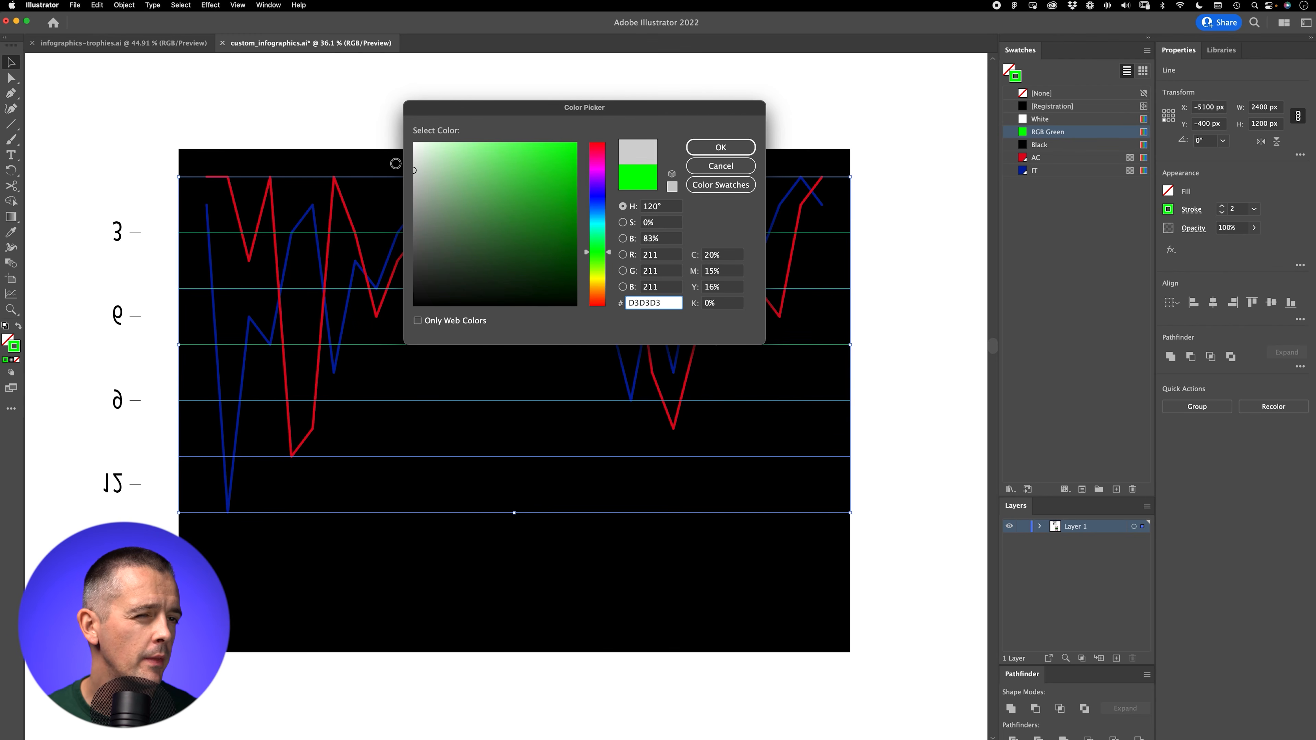
type("939393")
left_click(717, 148)
Step: Sample the dark grey of the donut chart's ring onto the selected horizontal lines with the Eyedropper, and deselect them
key("z")
left_click_drag(617, 115, 424, 223)
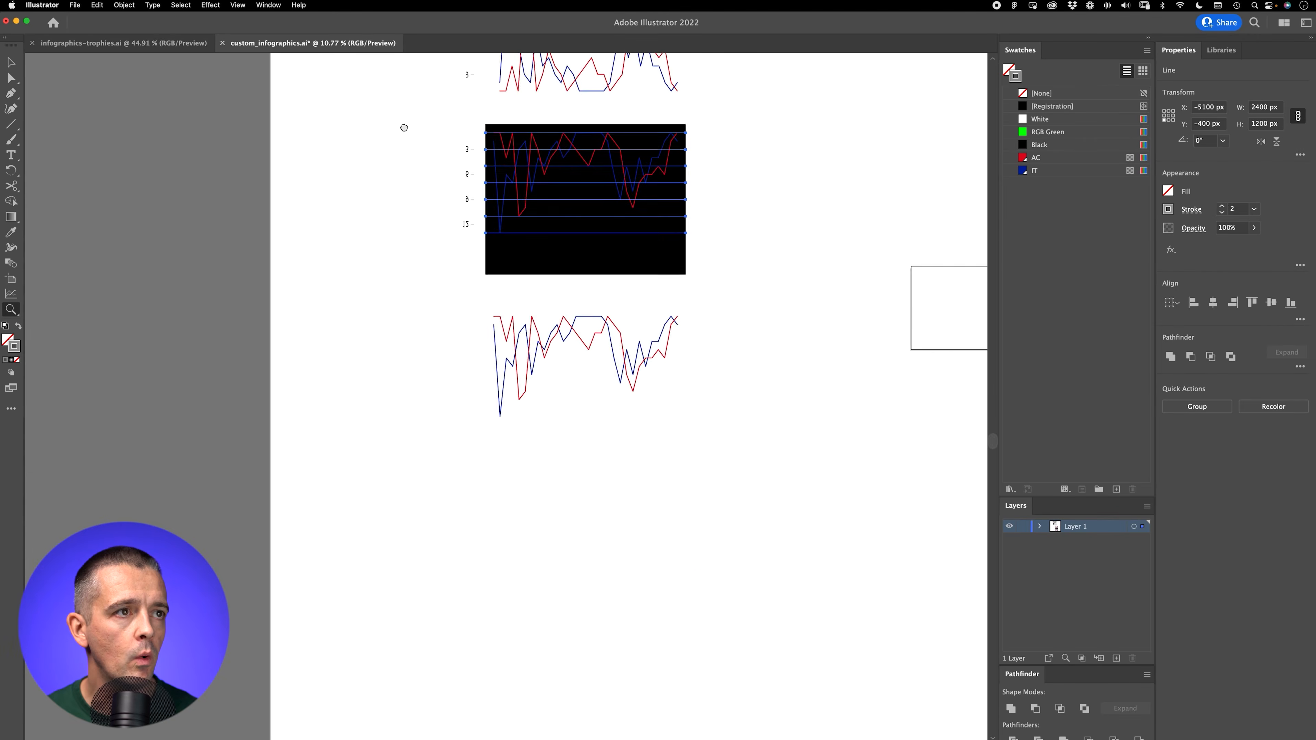
left_click_drag(405, 128, 422, 524)
left_click_drag(403, 234, 728, 223)
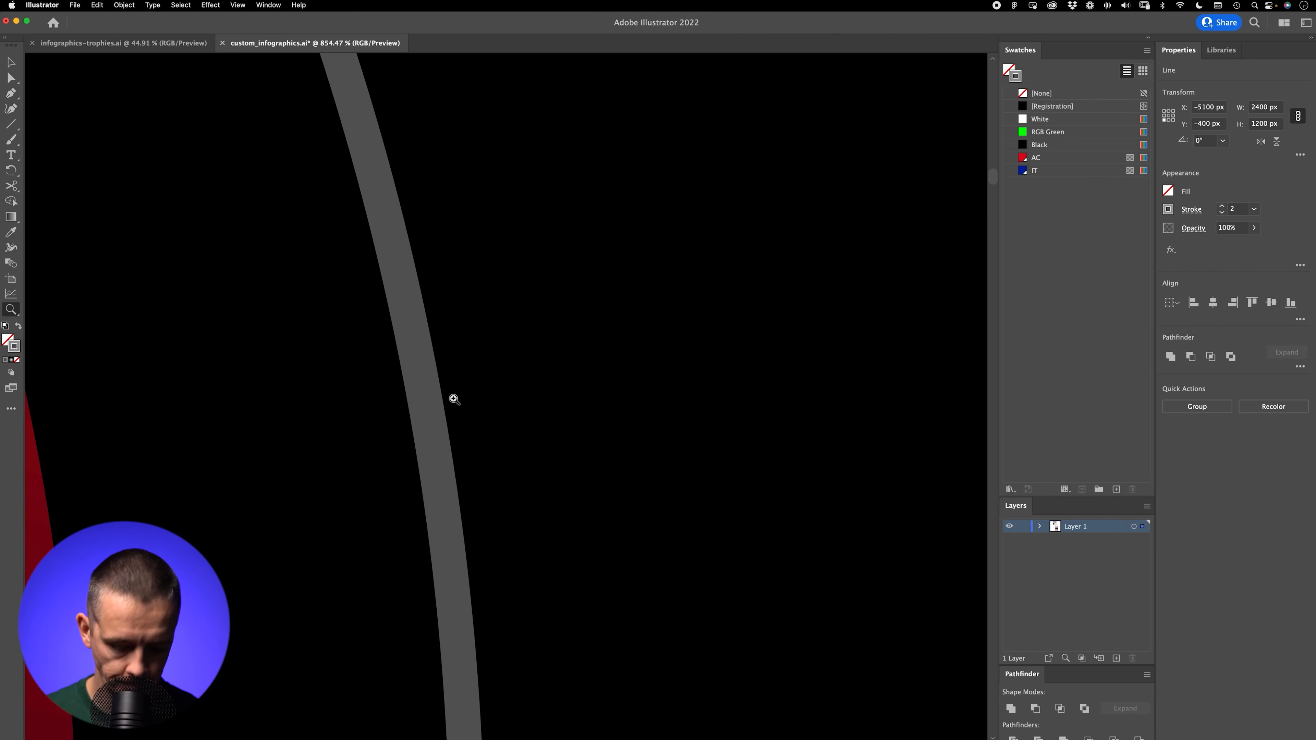
key("i")
key("shift+x")
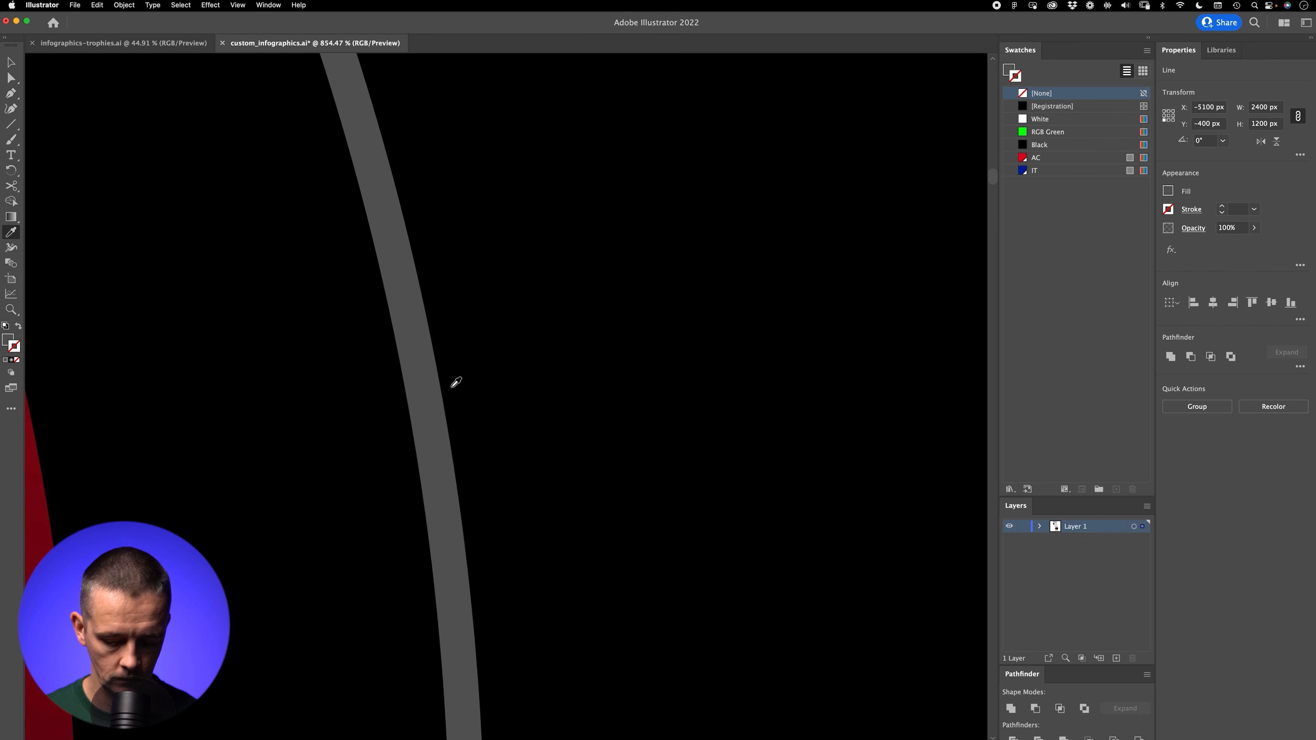
key("super+0")
key("super+minus")
key("super+minus")
key("super+minus")
key("super+minus")
key("v")
left_click(275, 435)
Step: Select the upper six horizontal lines on the black chart, swap their grey fill to the stroke, and set the stroke to 2 px
key("z")
left_click_drag(534, 461, 658, 386)
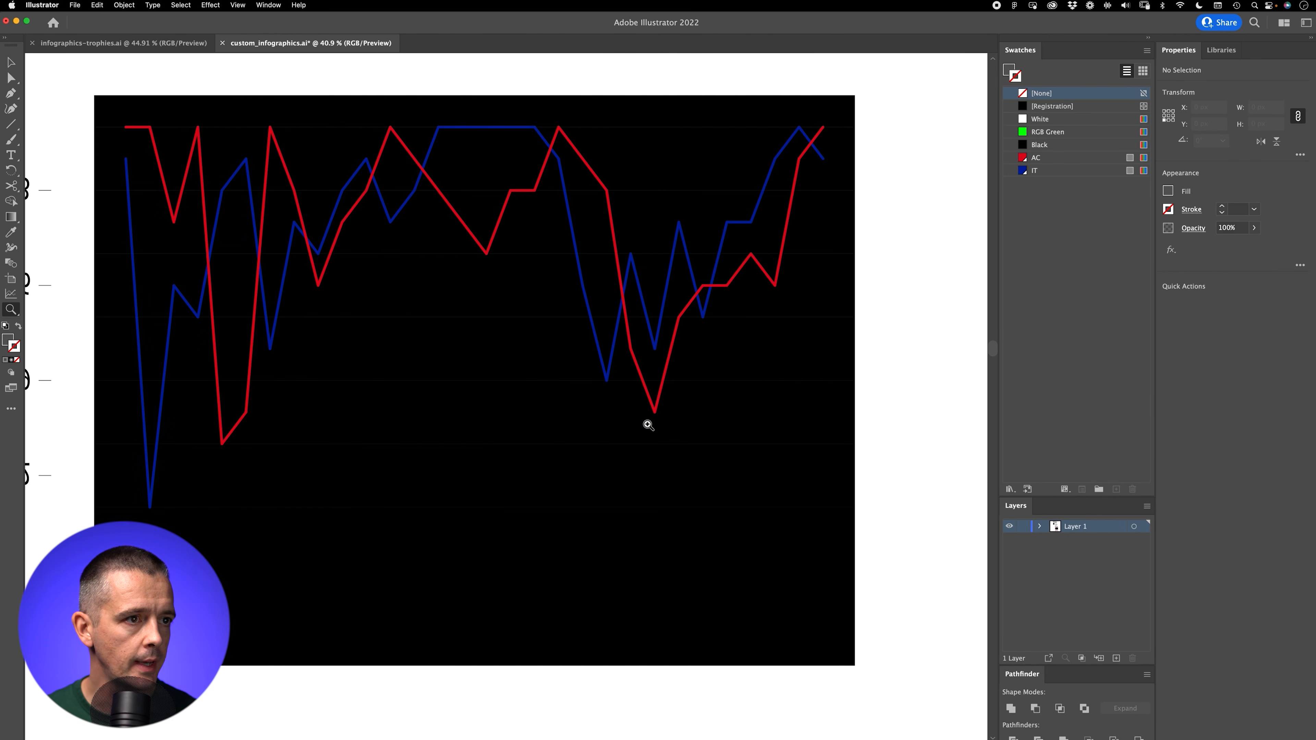
key("v")
scroll(880, 356, "down", 2)
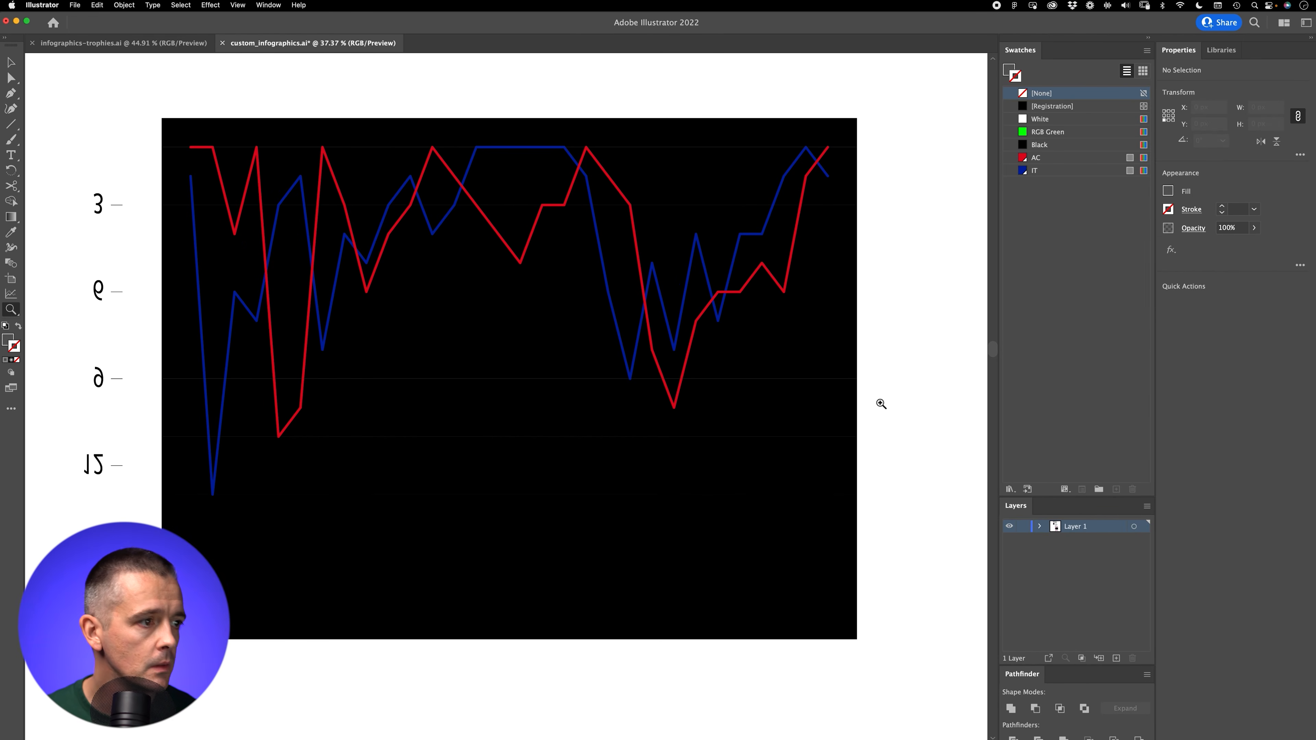
left_click_drag(885, 458, 853, 135)
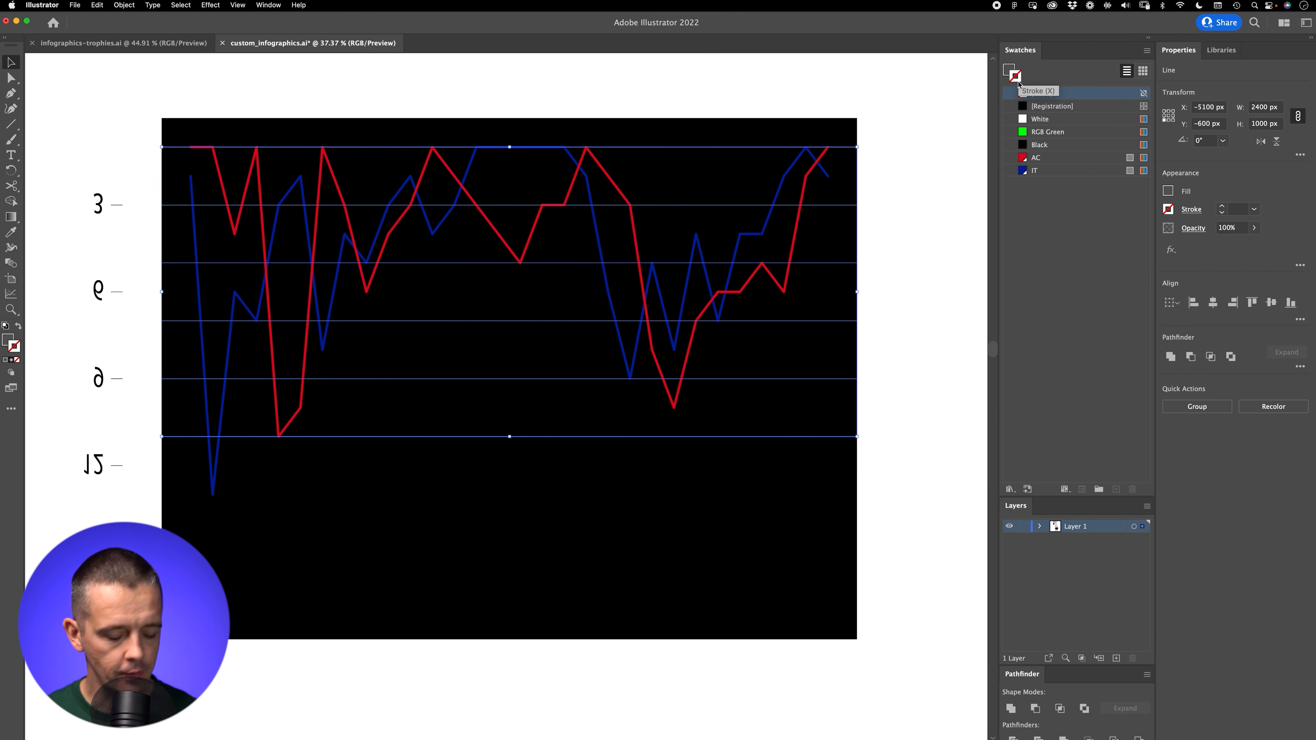
key("shift+x")
left_click(1222, 206)
left_click(899, 250)
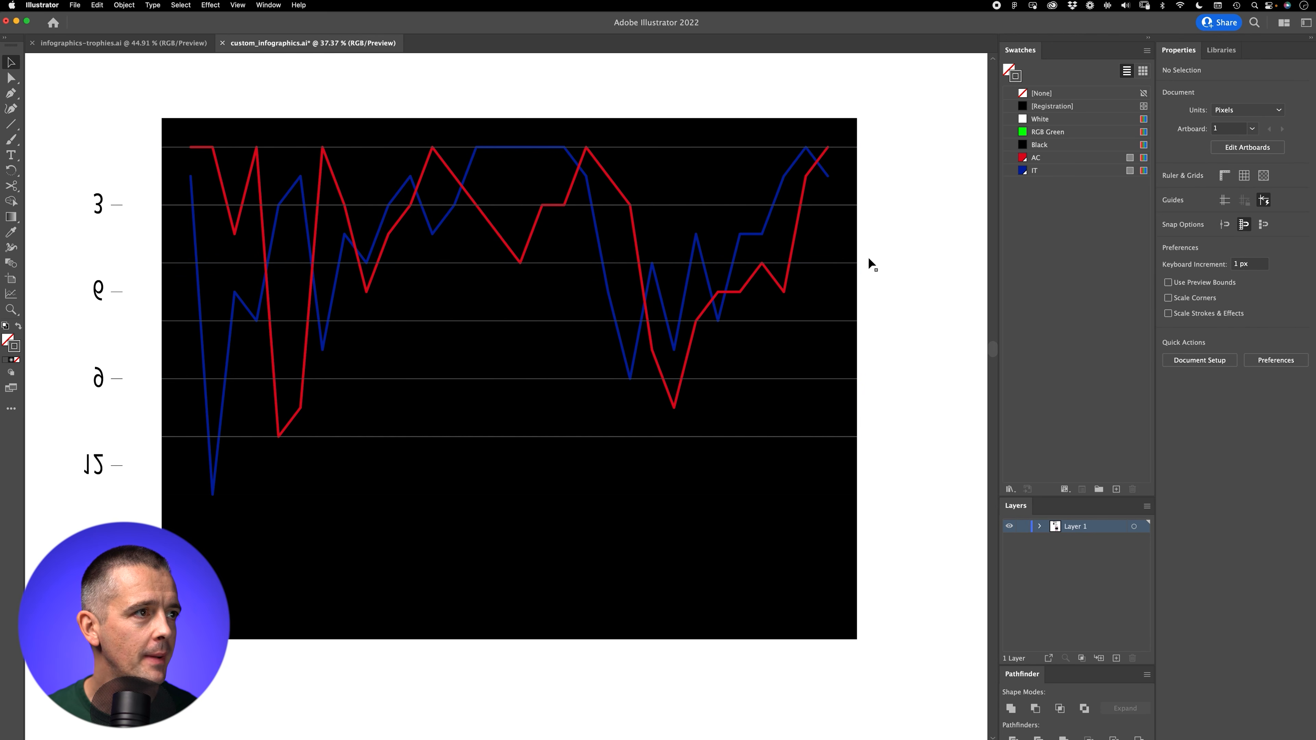
Step: Copy the grey 2 px stroke from the horizontal line above onto the lowest one with the Eyedropper, and check the whole chart
scroll(868, 256, "up", 2)
left_click_drag(876, 506, 865, 130)
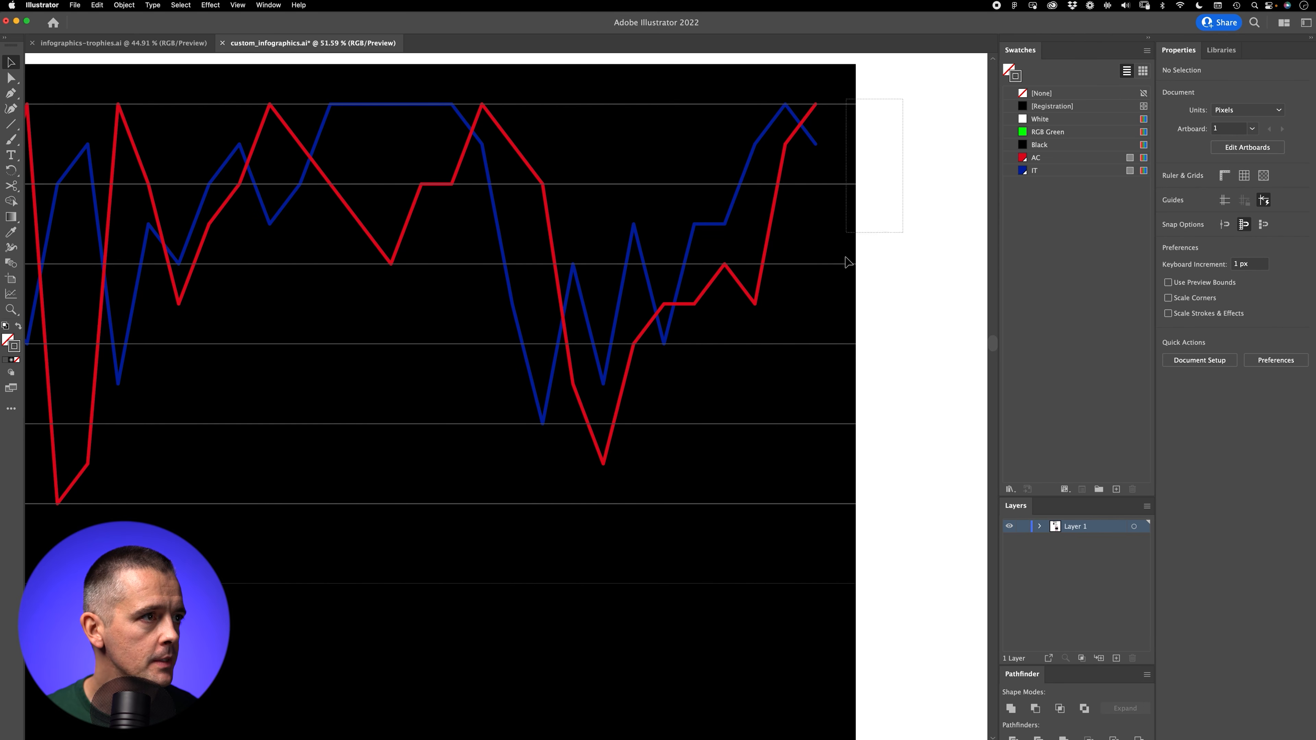
left_click_drag(890, 544, 846, 602)
key("i")
left_click(849, 503)
left_click(854, 501)
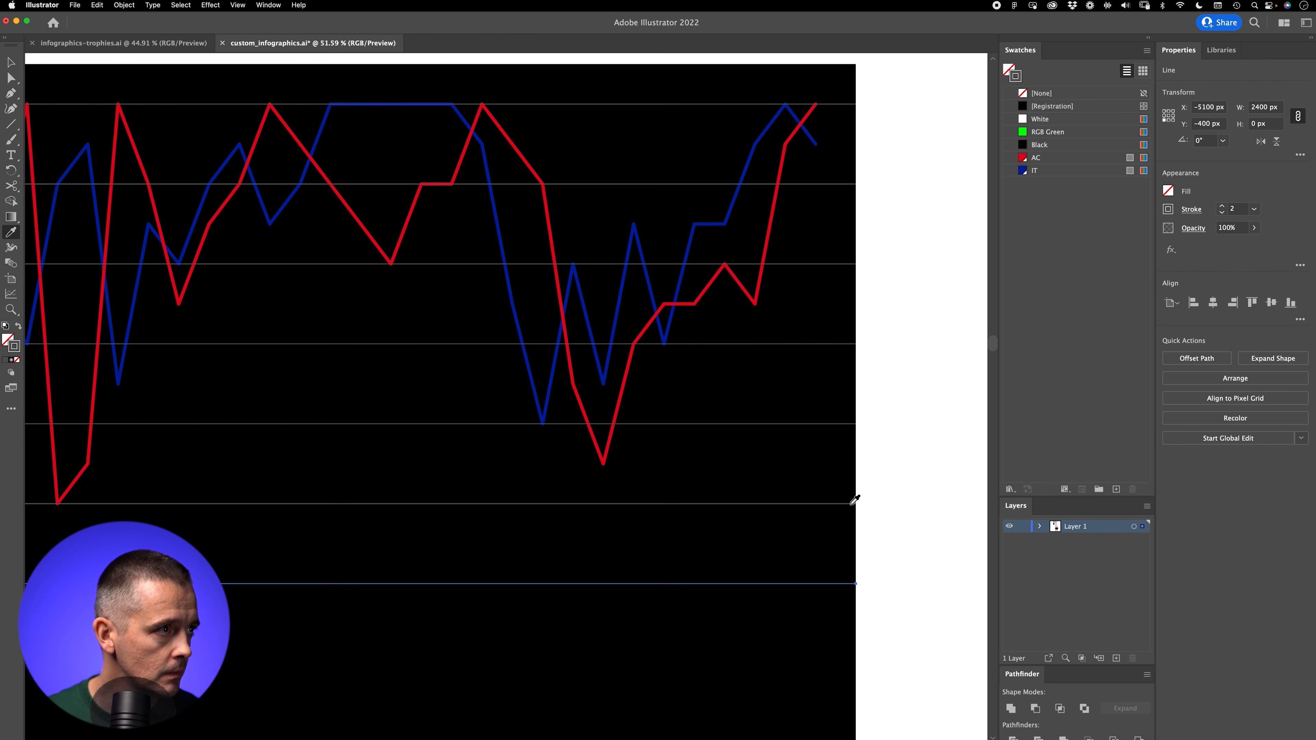
key("v")
left_click(865, 438)
key("z")
left_click_drag(852, 406, 864, 347)
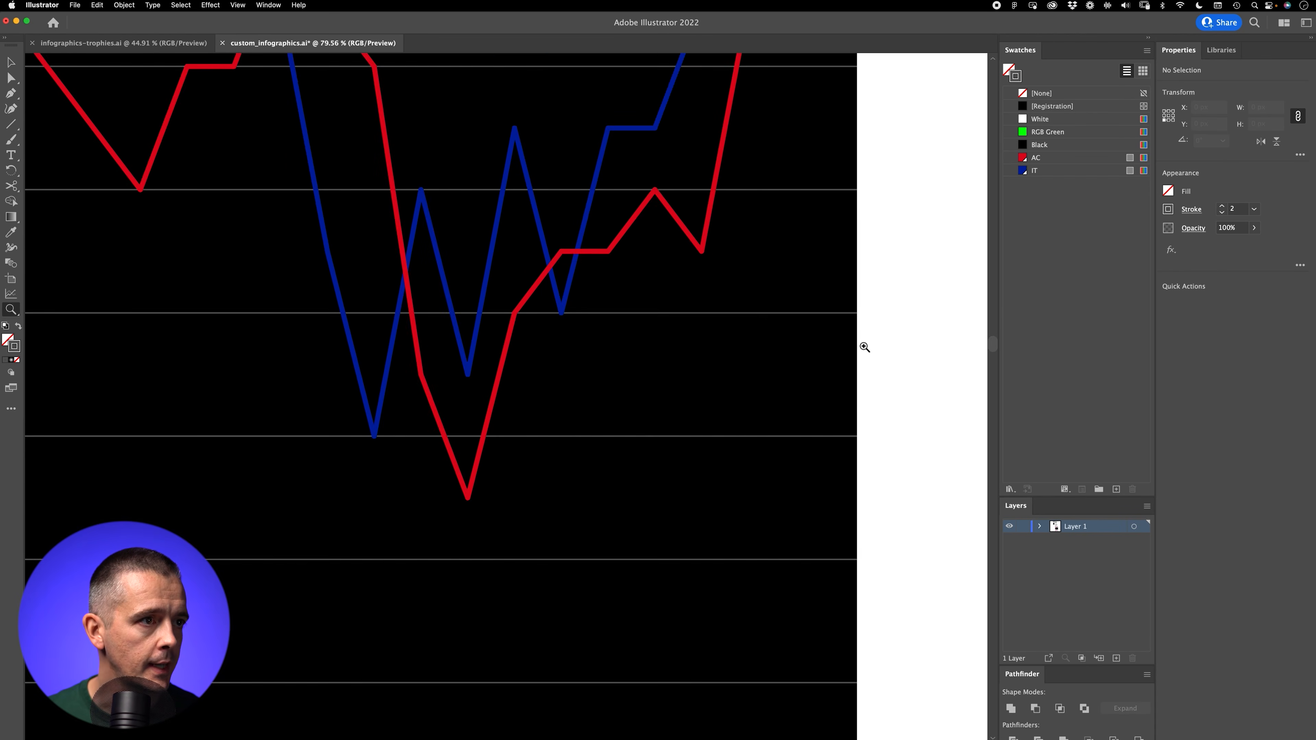
left_click_drag(441, 223, 644, 213)
left_click_drag(766, 246, 314, 552)
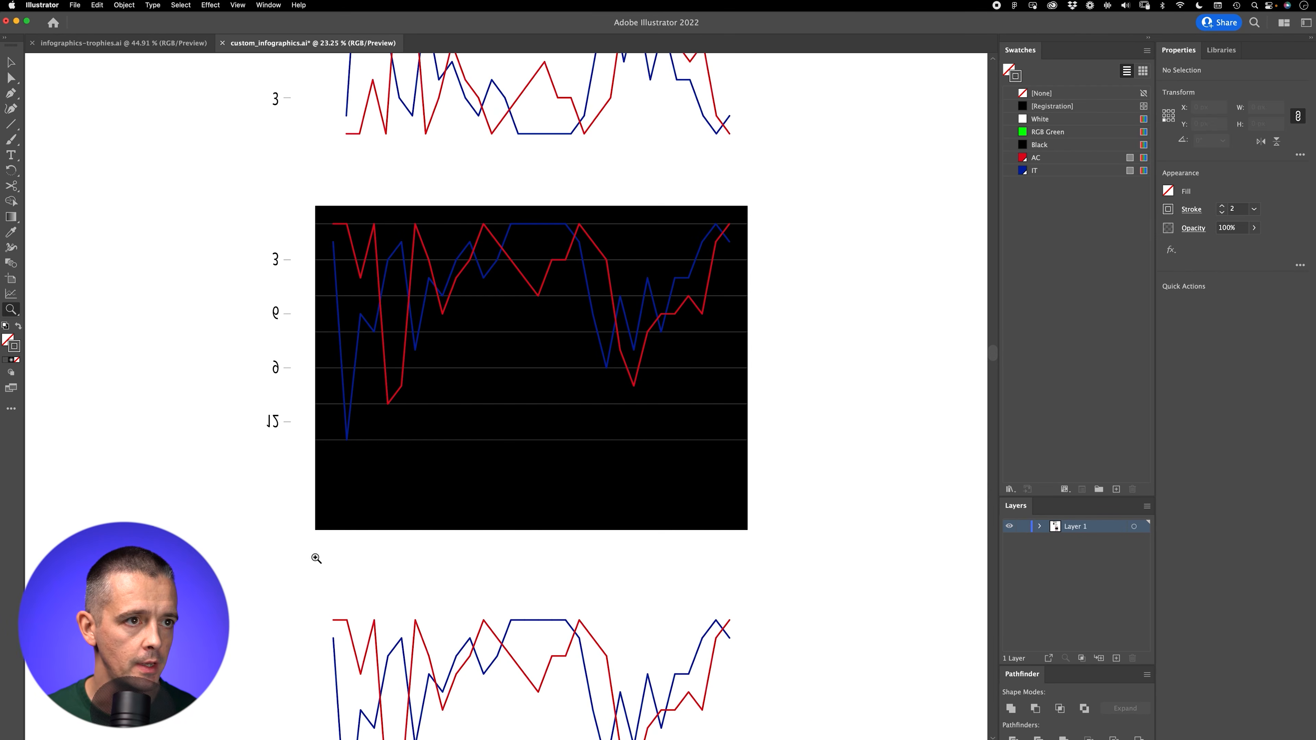
Step: Show the grid and move the duplicated red and blue lines below the black rectangle down by one grid square
key("v")
left_click_drag(516, 594, 462, 418)
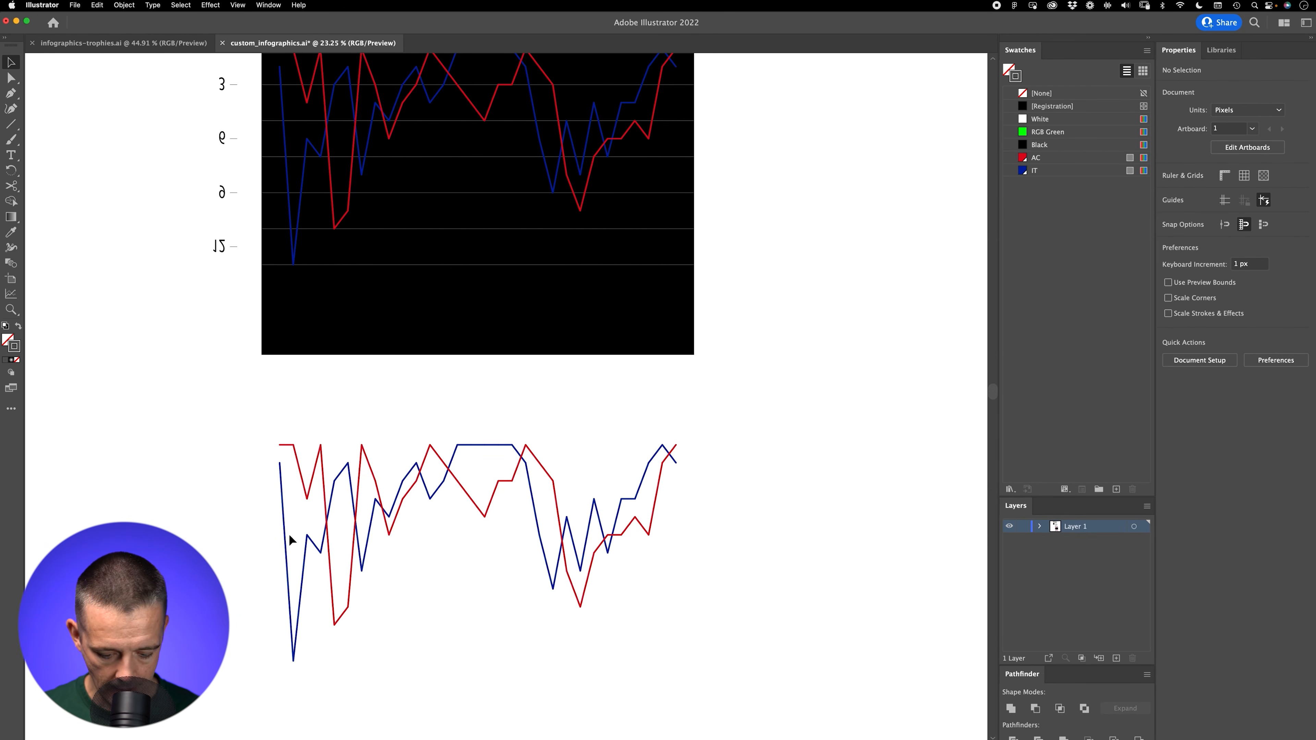
left_click_drag(595, 286, 526, 241)
key("super+equal")
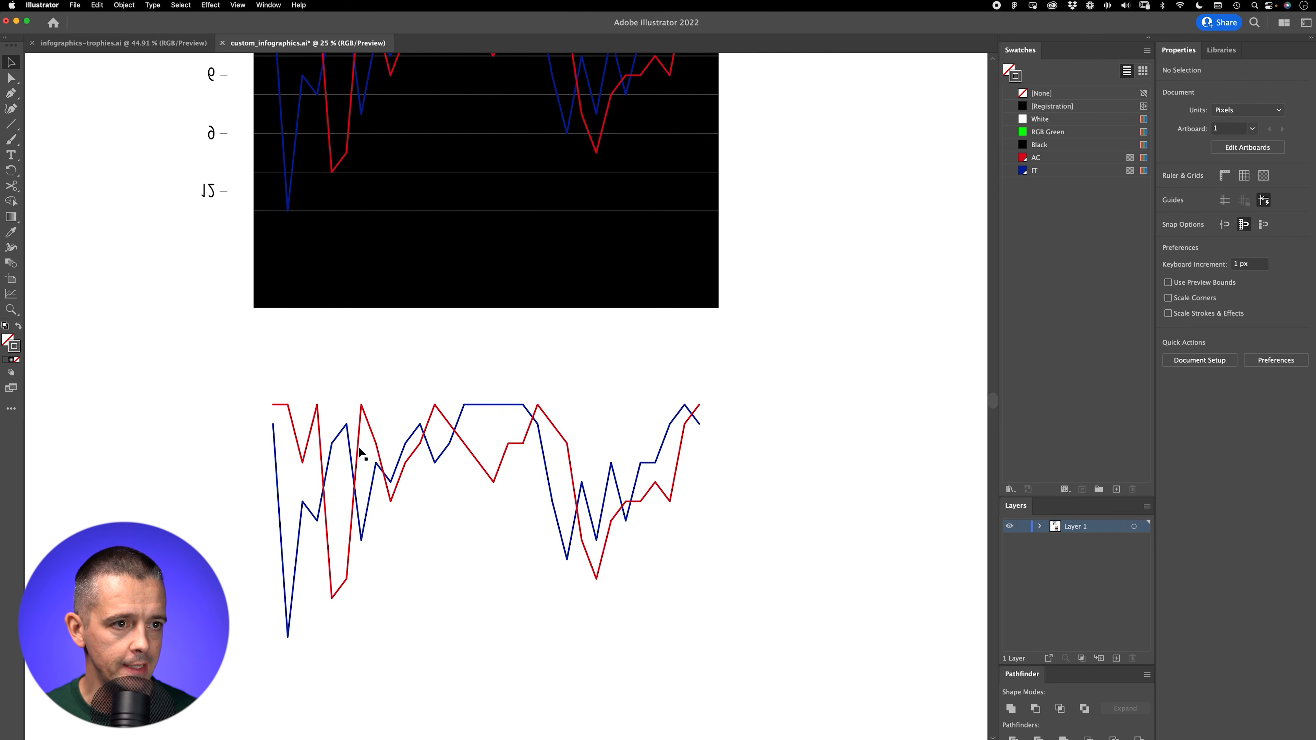
key("super+equal")
left_click_drag(368, 545, 391, 387)
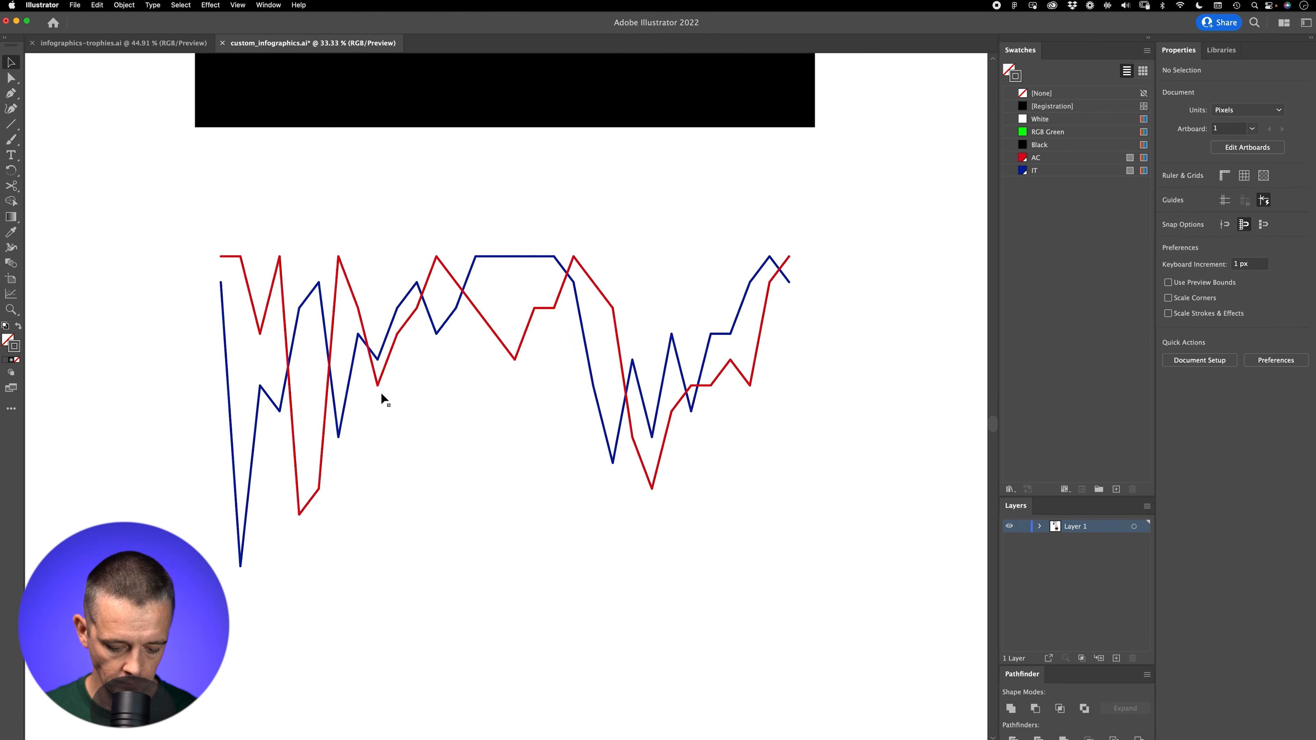
key("super+apostrophe")
scroll(510, 401, "down", 5)
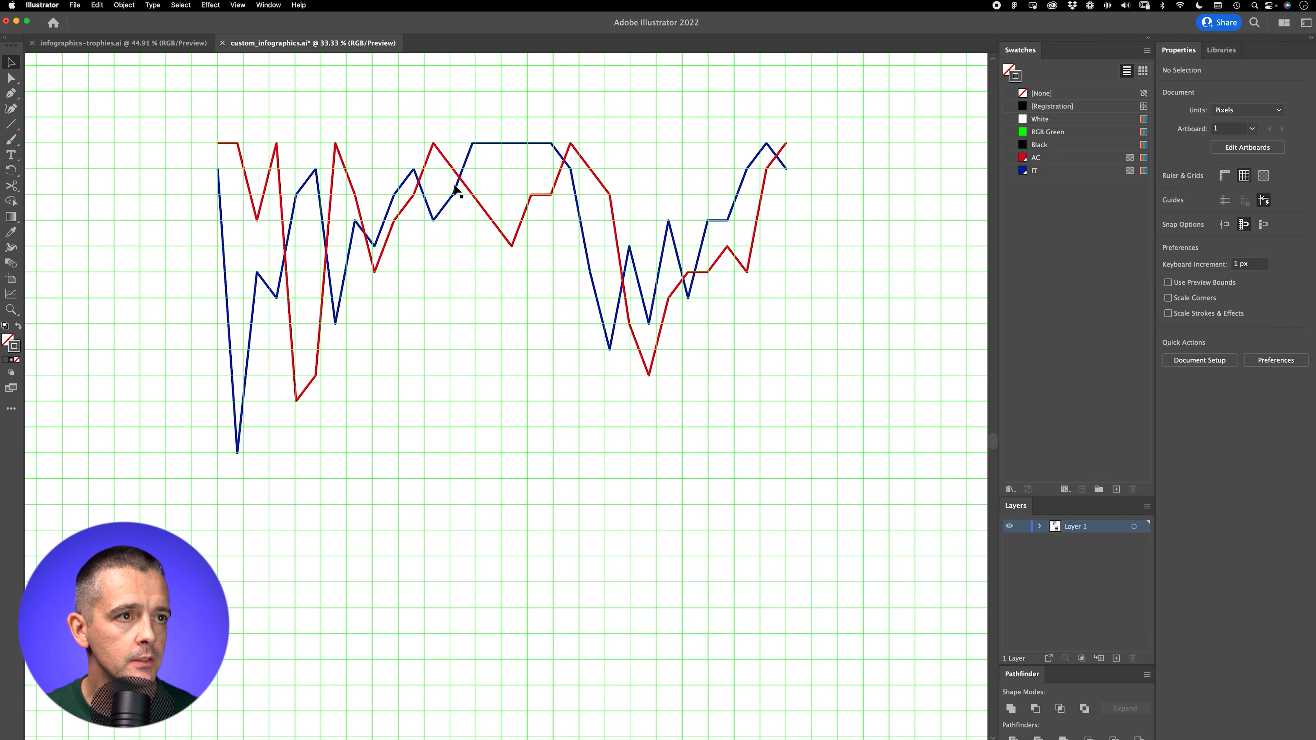
left_click(458, 197)
left_click_drag(564, 337, 311, 376, "super")
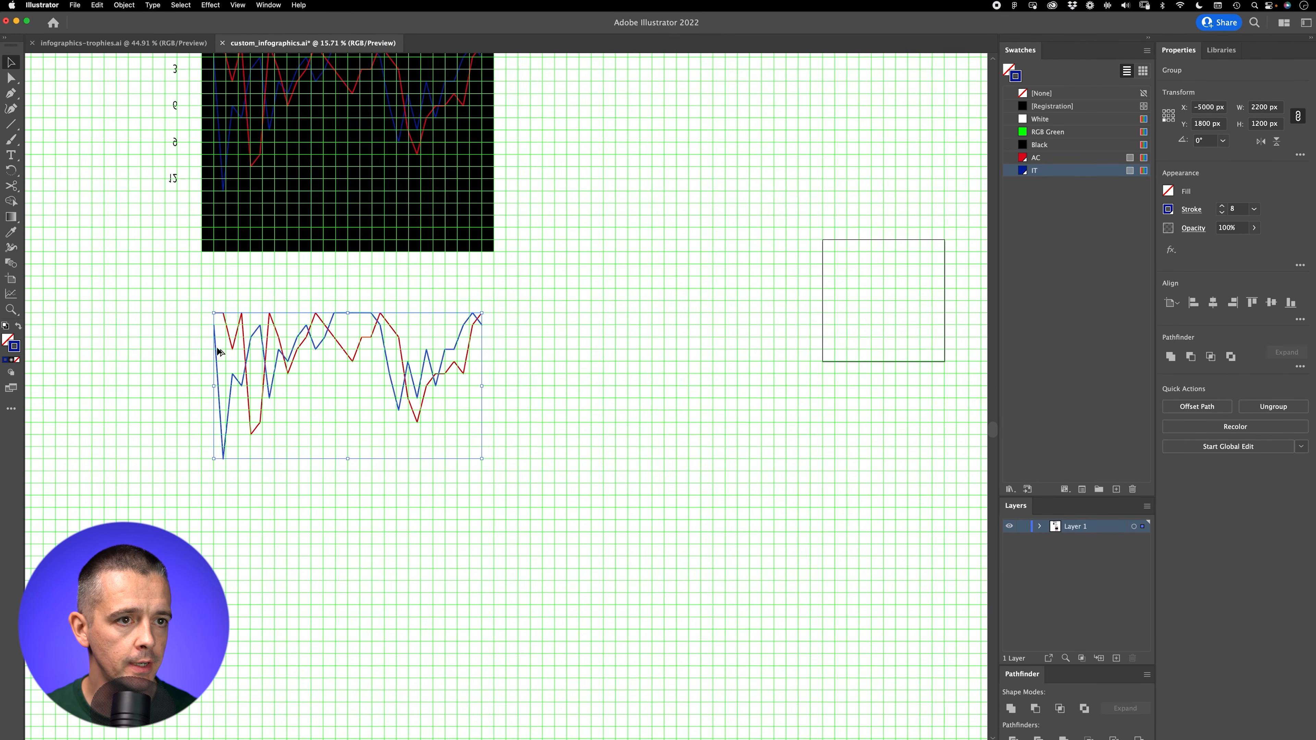
left_click(224, 369)
key("shift+Down")
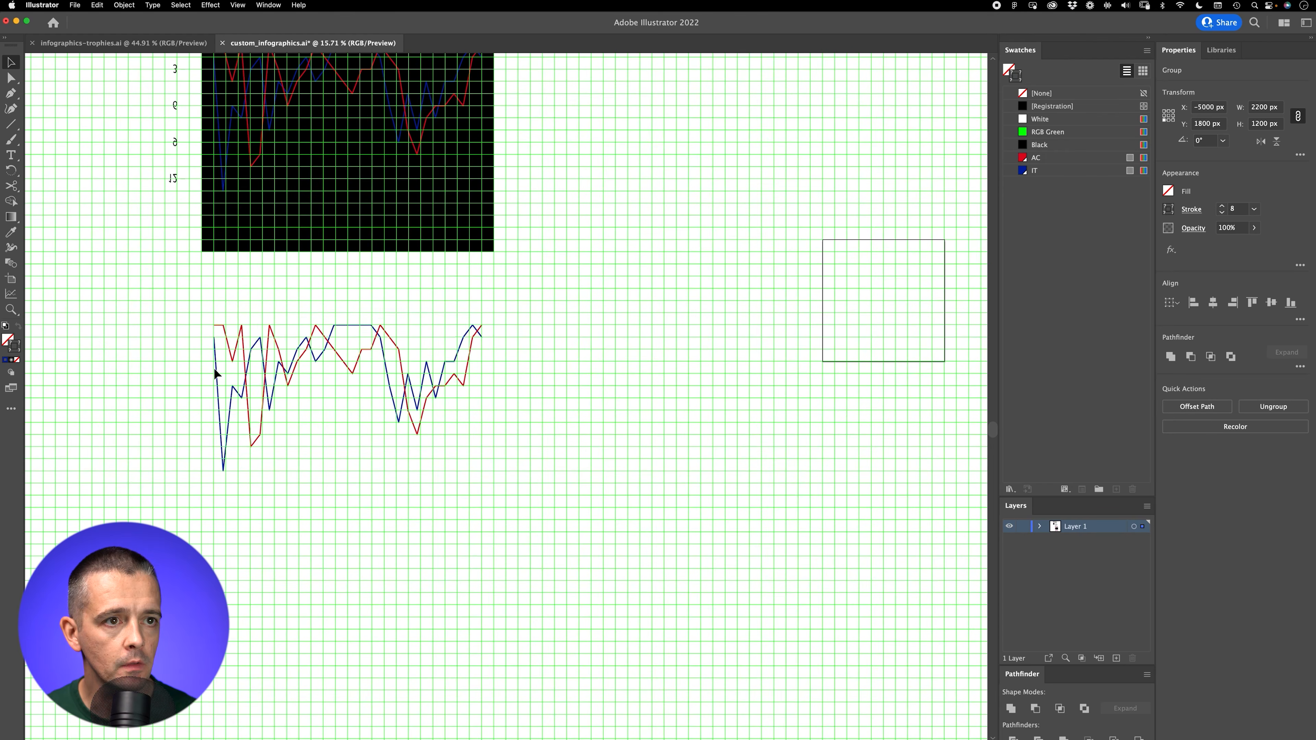
Step: Move the duplicated blue line beside the red one, to X -2500 px, and deselect it
key("super+shift+a")
left_click(217, 354)
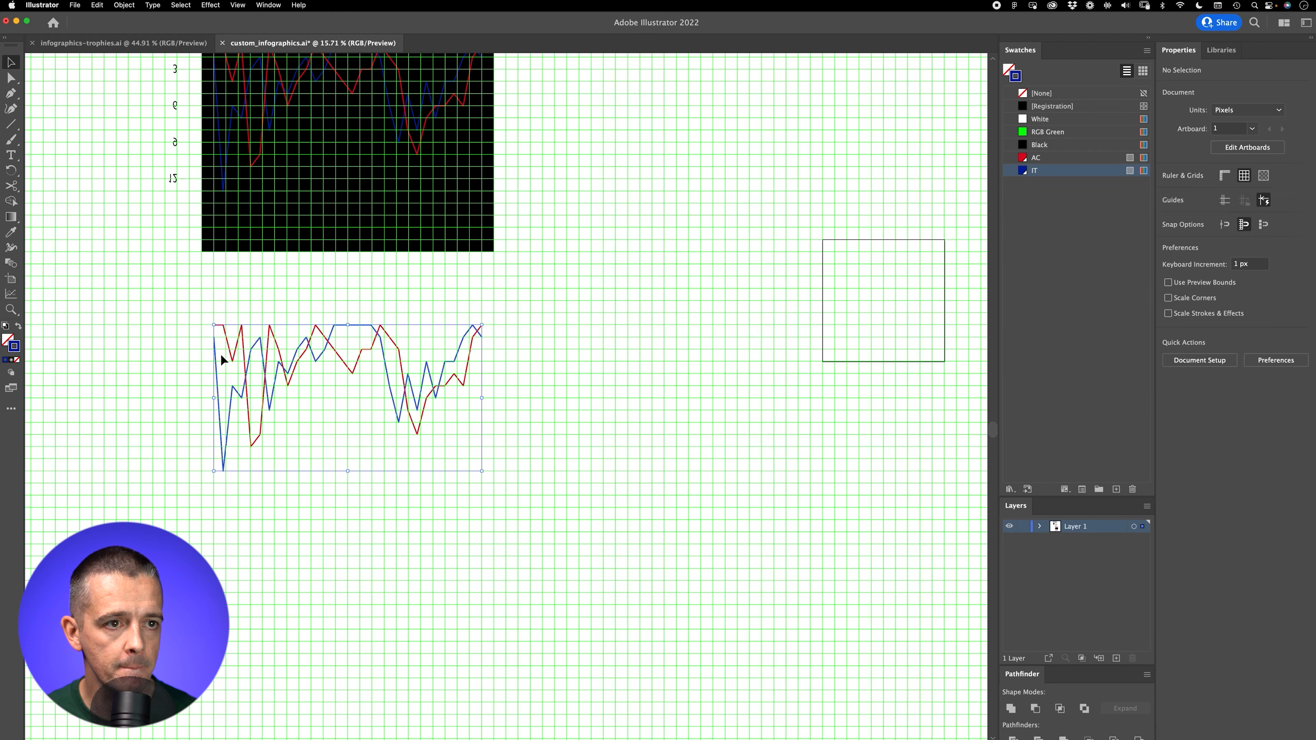
left_click_drag(214, 356, 513, 375)
key("super+shift+a")
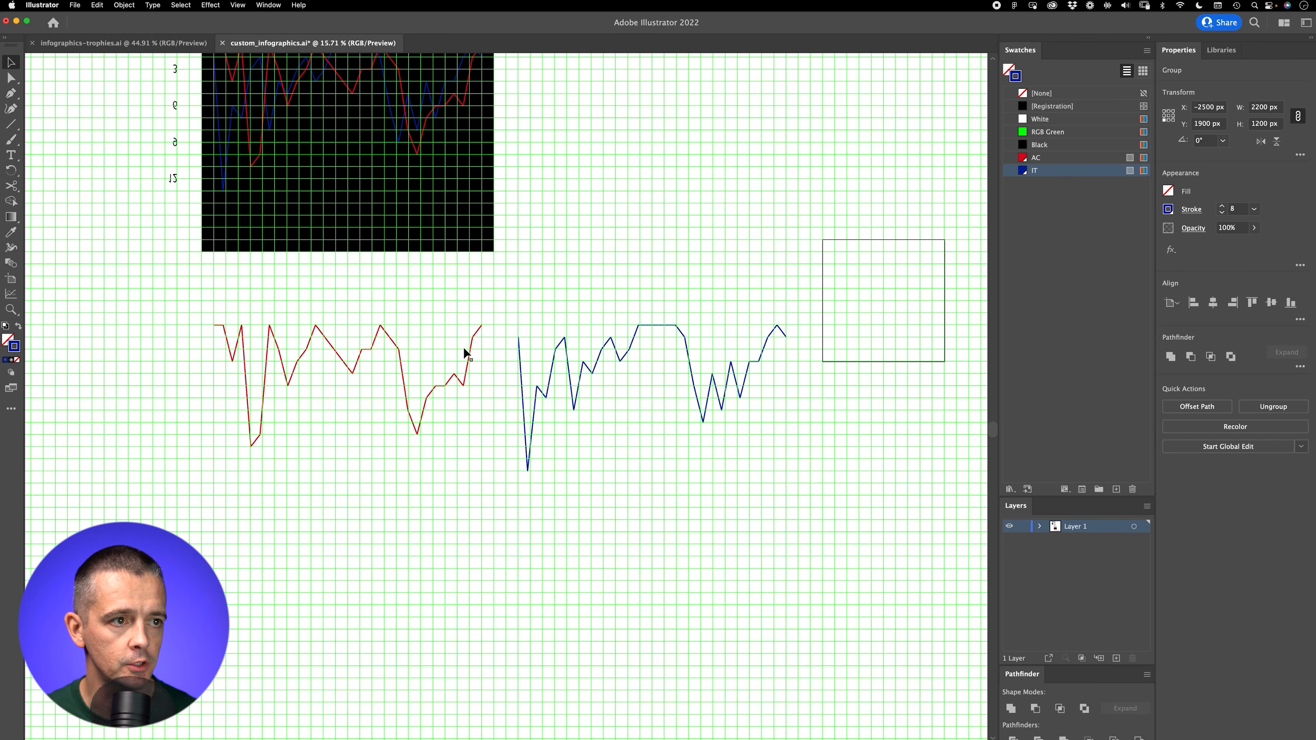
Step: Close the duplicated red line with the Pen tool into a shape with its base at 2000 px, and swap its stroke to fill
key("z")
left_click_drag(337, 426, 433, 374)
key("super+apostrophe")
key("v")
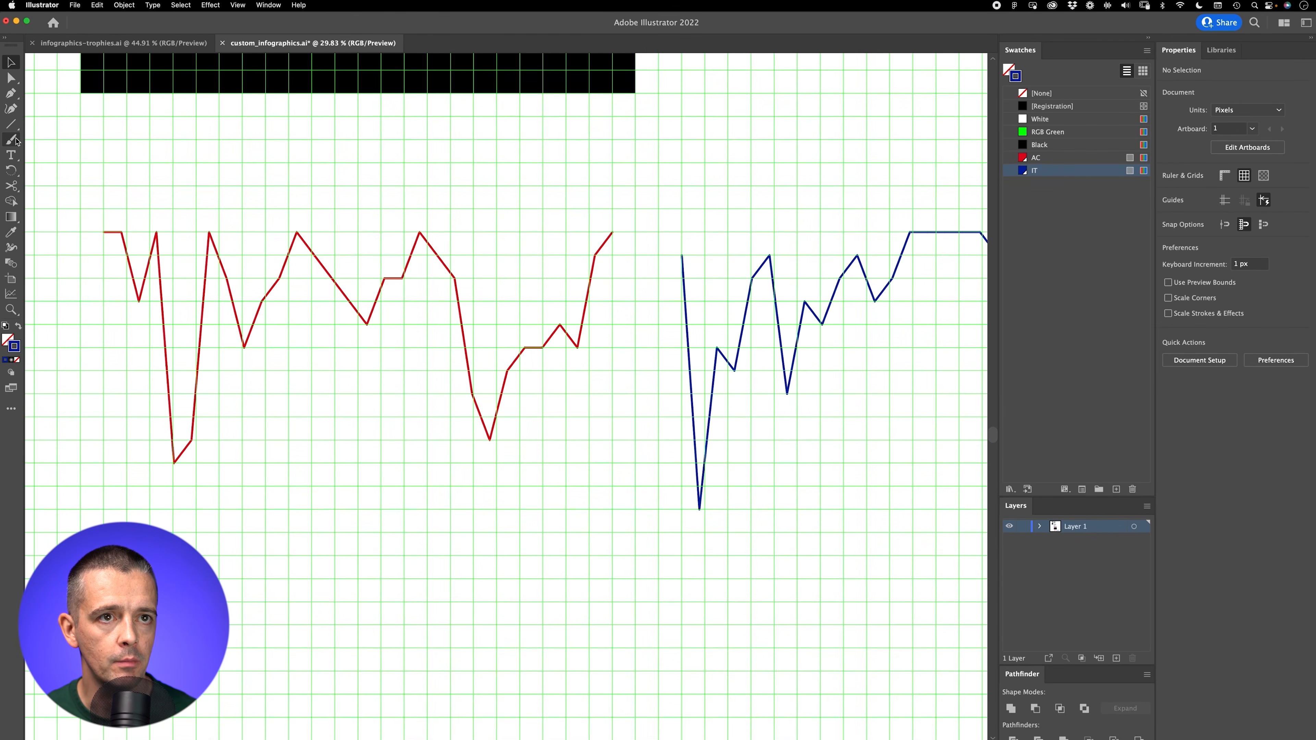
left_click(11, 93)
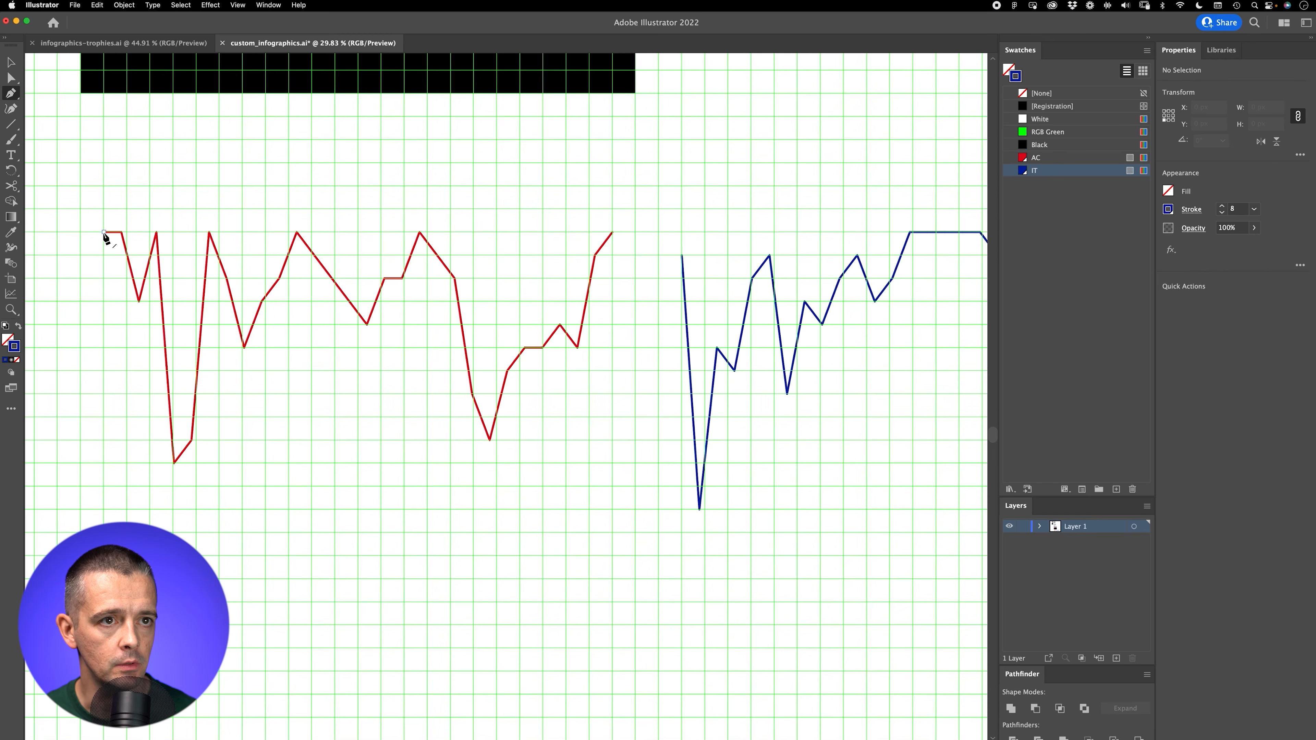
left_click(103, 233)
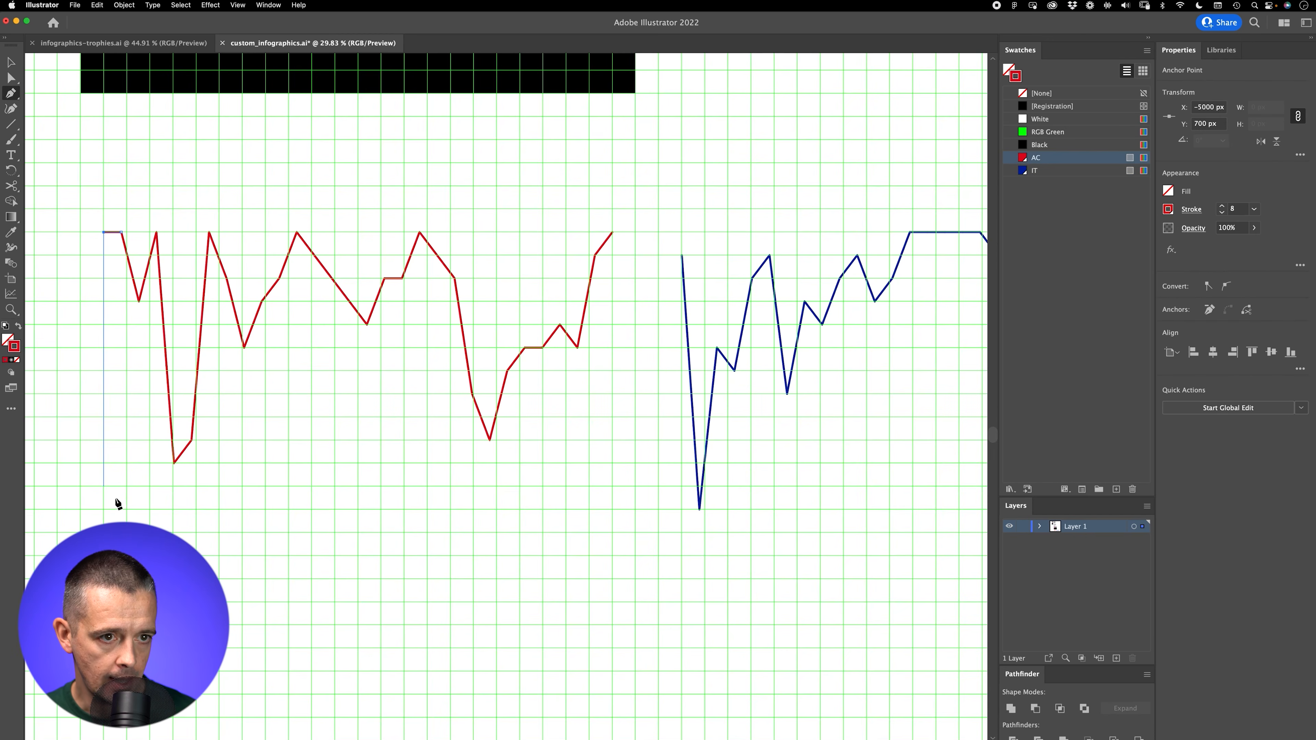
left_click(104, 532)
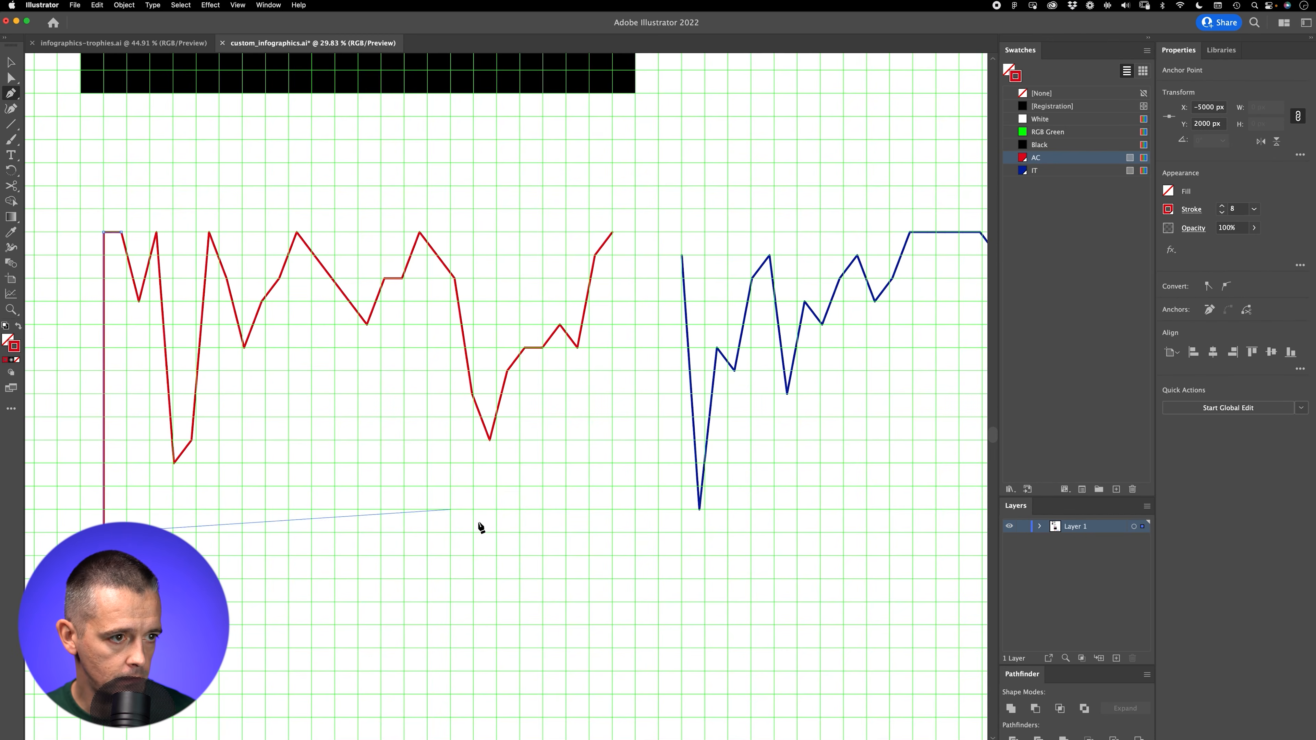
left_click(613, 533)
left_click(613, 232)
key("v")
key("a")
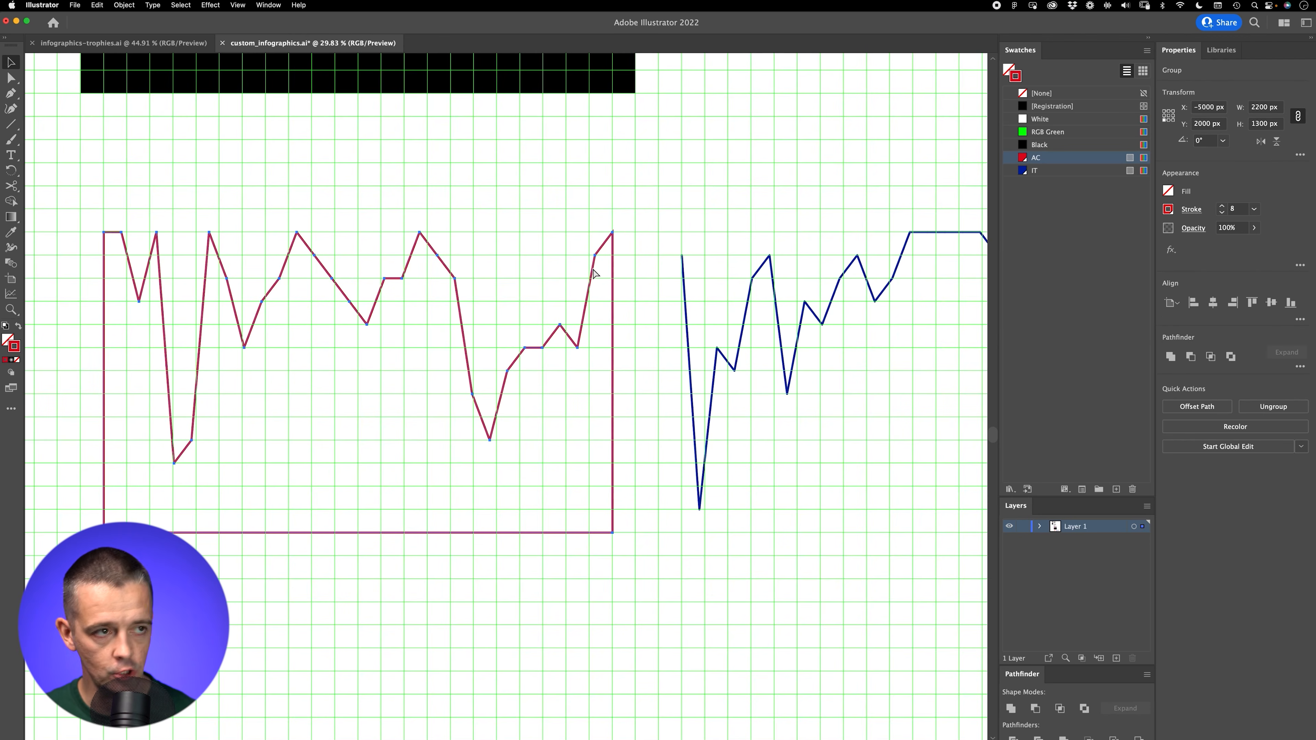
key("shift+x")
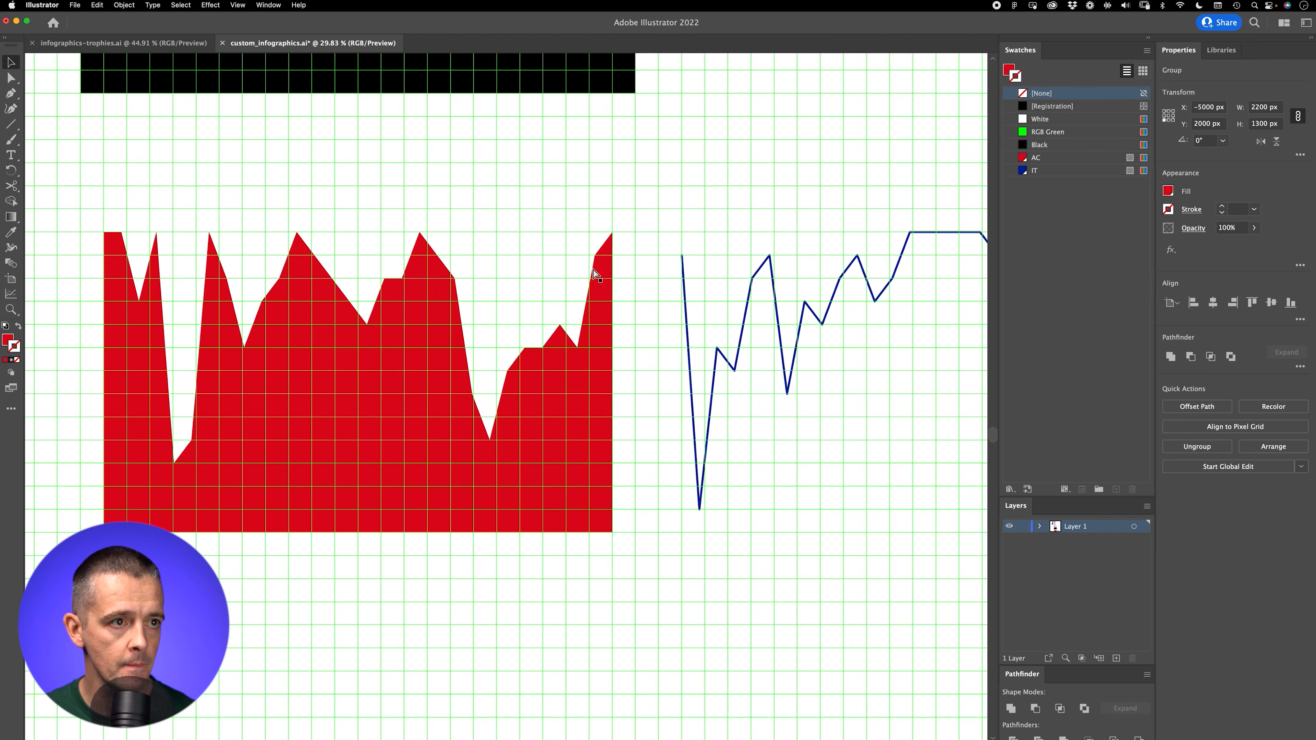
Step: Close the duplicated blue line with a flat base level with the red shape's, swap its stroke to fill, and deselect it
left_click_drag(876, 262, 510, 232)
left_click_drag(454, 198, 530, 174)
left_click(10, 94)
left_click(390, 204)
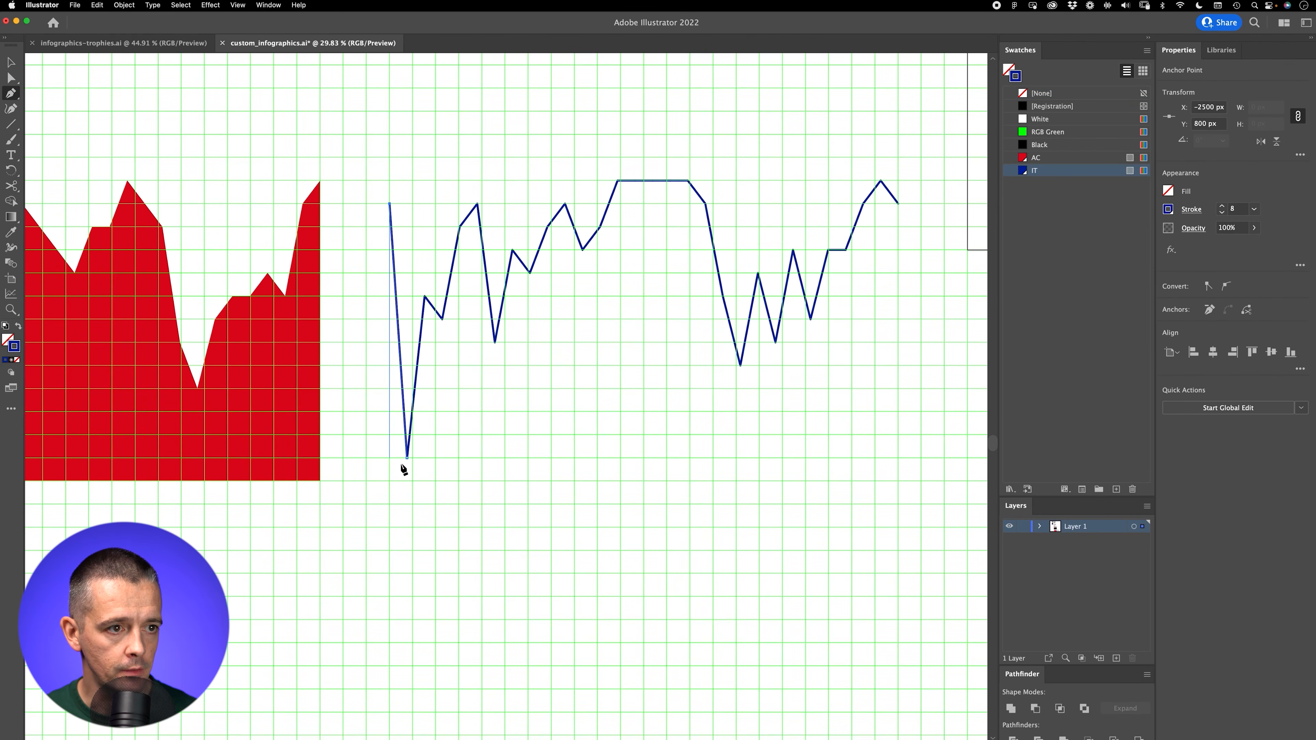
left_click(390, 481)
left_click(899, 482)
left_click(898, 204)
key("v")
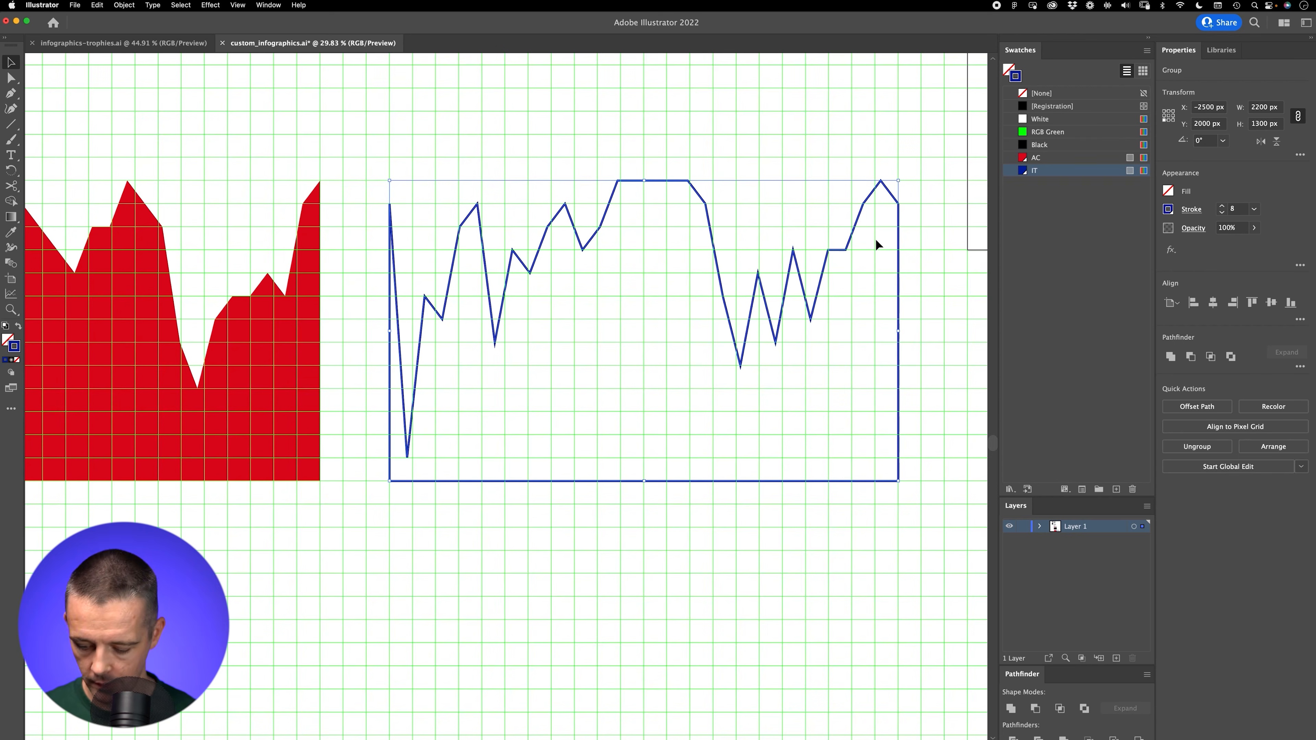
key("shift+x")
left_click(460, 139)
Step: Hide the grid and move the blue filled shape onto the red one, at X -5000 px
key("z")
left_click_drag(582, 184, 413, 356)
left_click_drag(534, 360, 511, 612)
key("v")
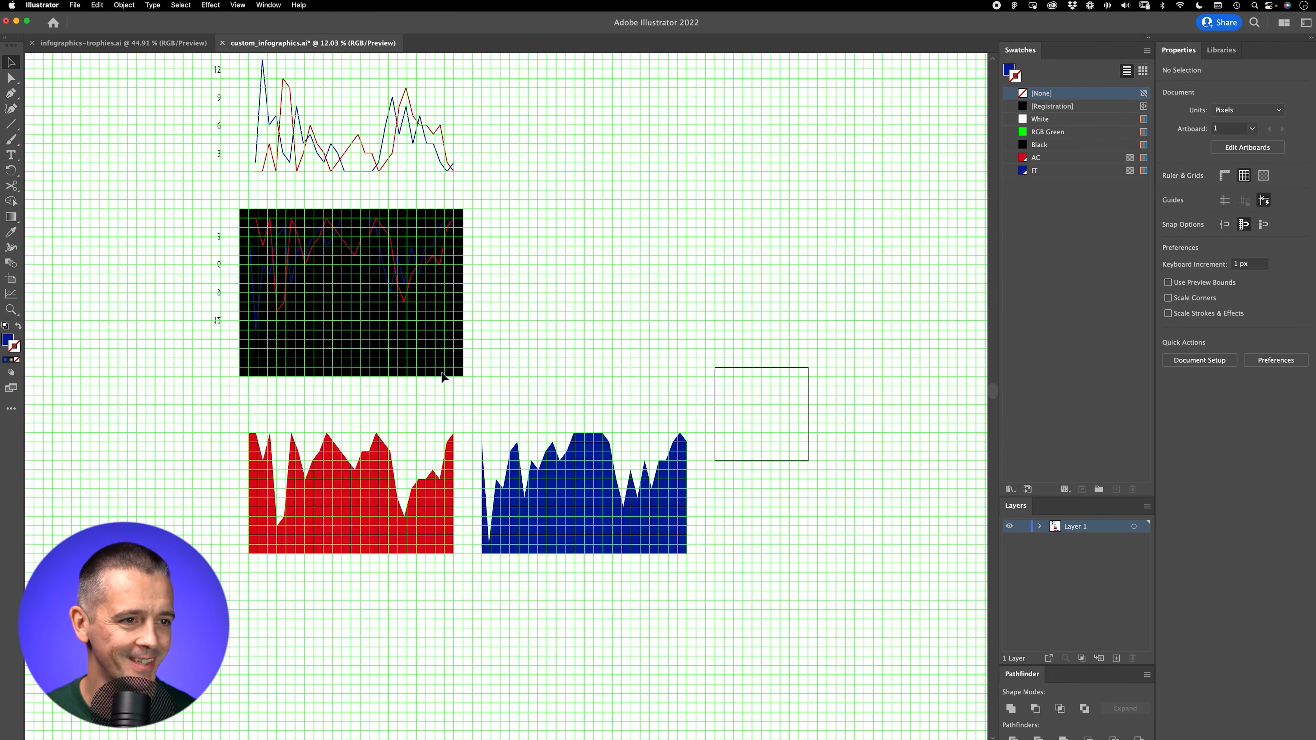
key("super+apostrophe")
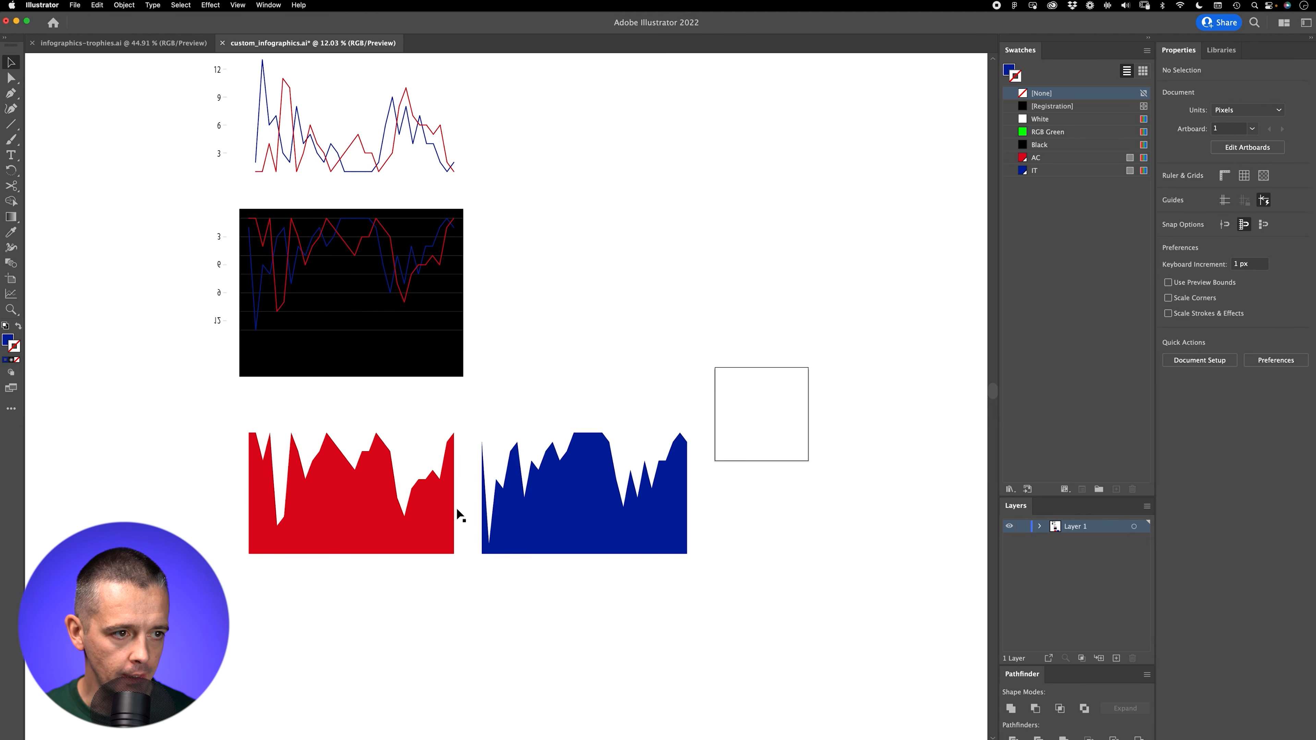
left_click_drag(578, 525, 350, 517)
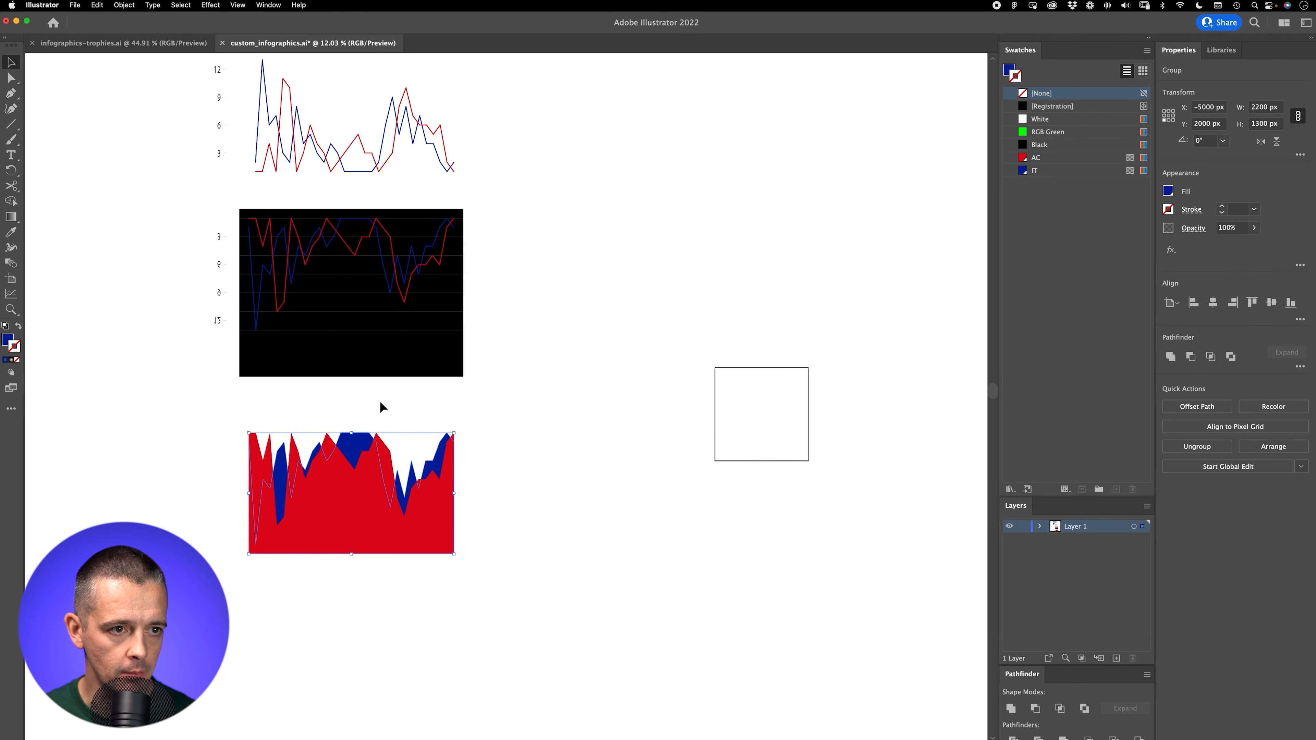
Step: Move both filled shapes up to Y 1000 px so they overlap the lower part of the black chart
left_click_drag(379, 401, 346, 474)
key("super+space")
left_click_drag(343, 476, 438, 412)
key("space")
left_click_drag(345, 525, 368, 461)
left_click(711, 404)
left_click(388, 394)
left_click(604, 404)
Step: Recolour the red filled shape's fill to yellow, DDB90A
key("a")
left_click(377, 457)
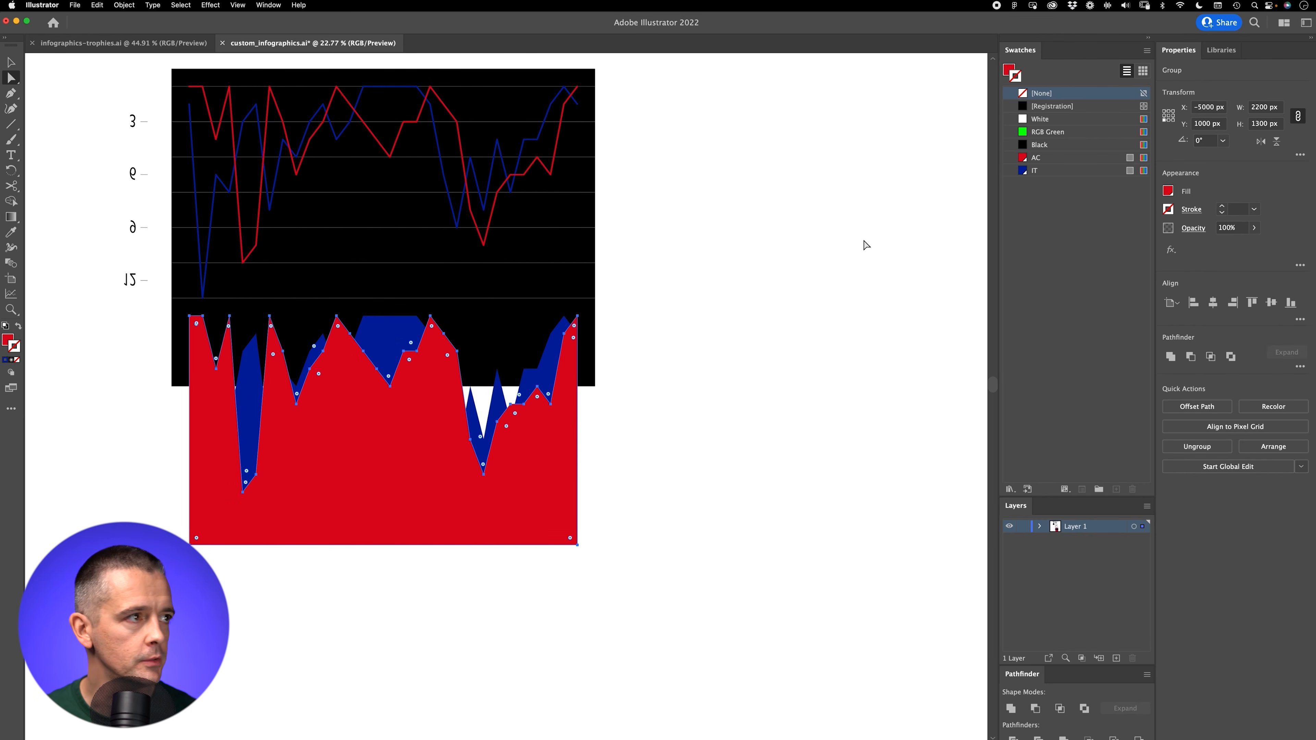
double_click(1008, 71)
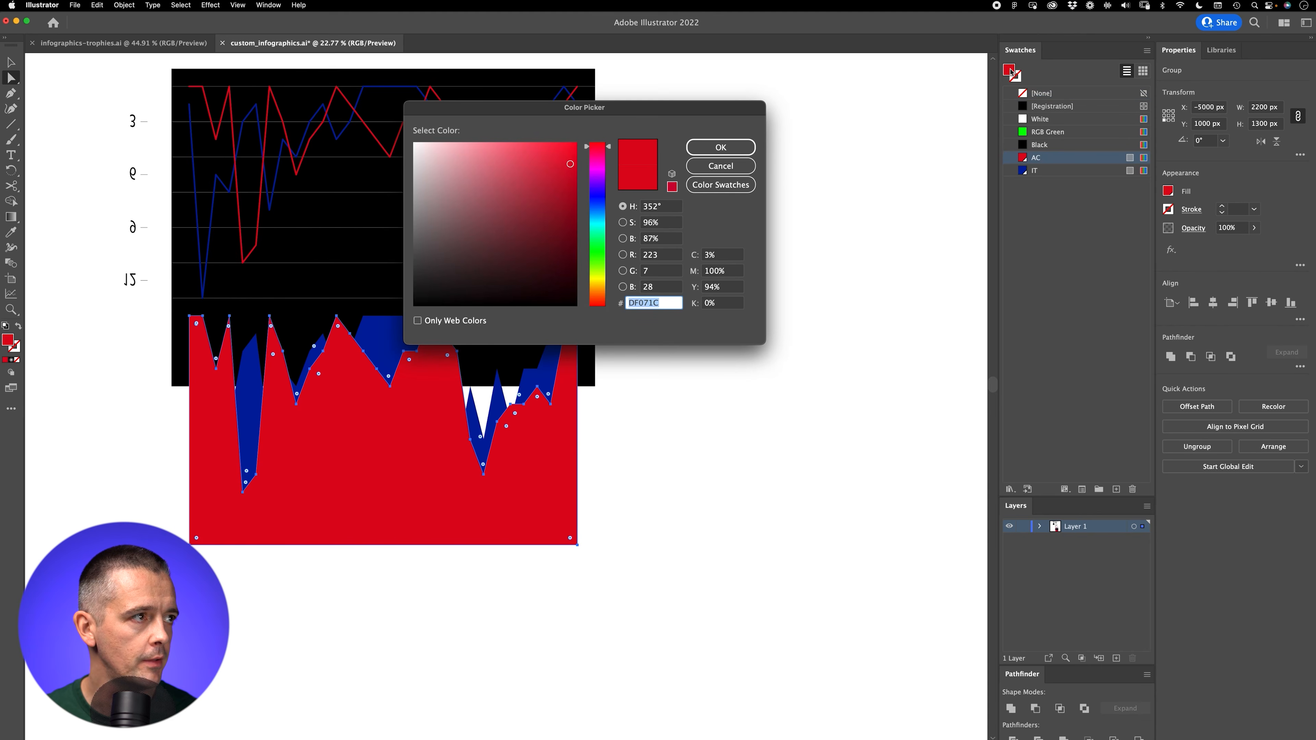
left_click_drag(601, 297, 601, 284)
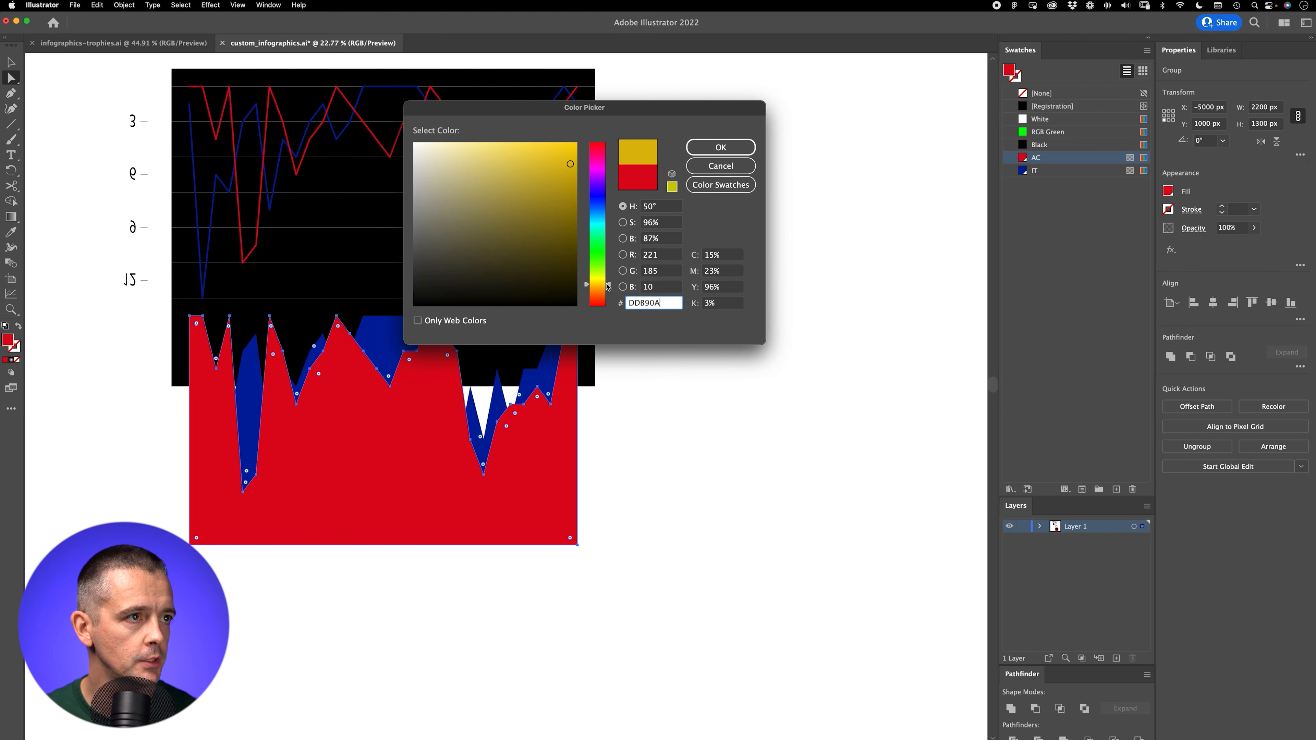
left_click(720, 148)
Step: Recolour the blue filled shape's fill to teal, 028B9E
left_click(418, 332)
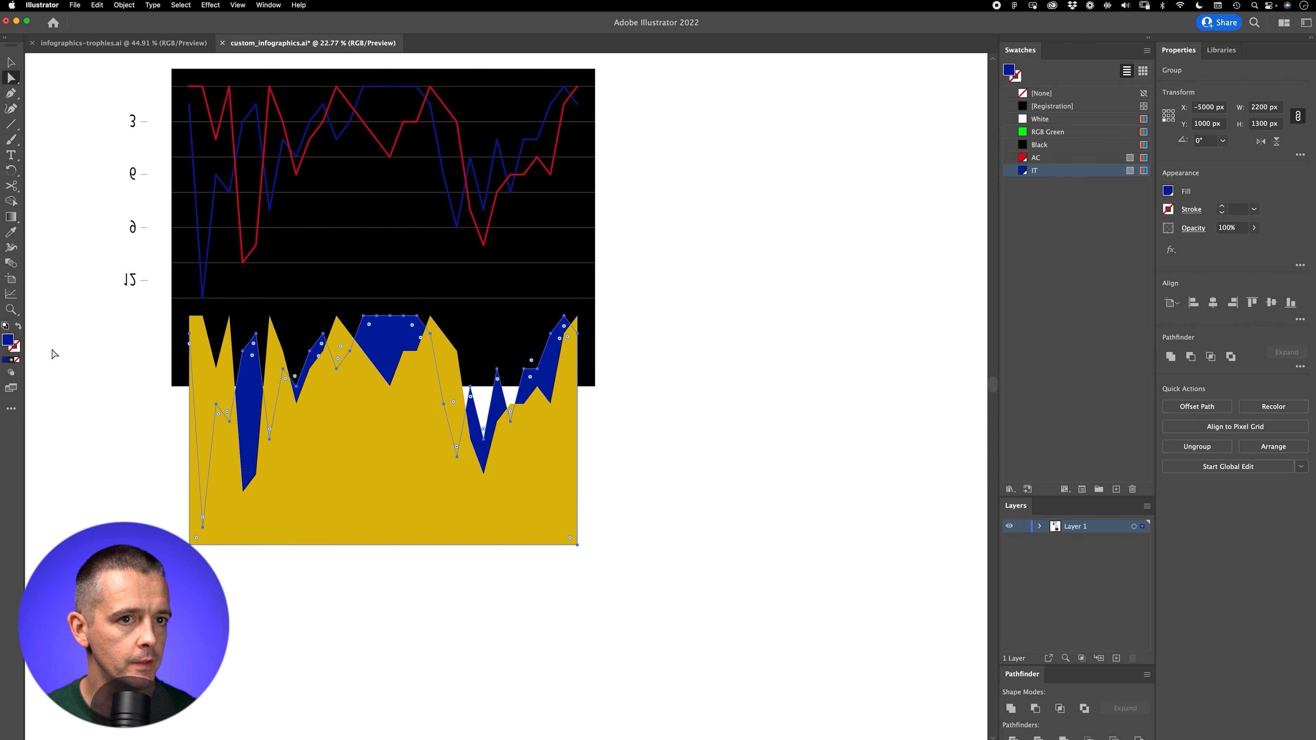
double_click(7, 339)
left_click_drag(610, 204, 611, 223)
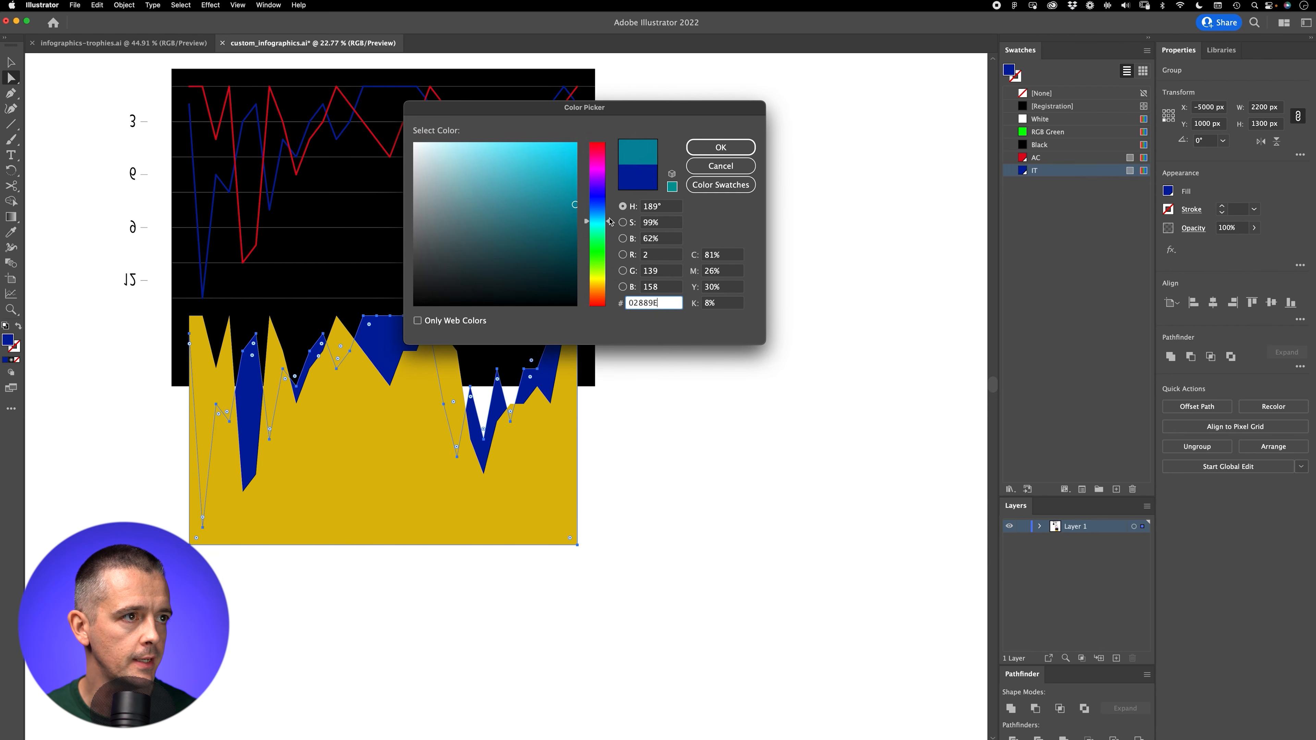
left_click(720, 148)
Step: Move the yellow and teal shapes up to Y -300 px so their edges match the red and blue chart lines
key("v")
left_click_drag(619, 562, 353, 464)
key("Up")
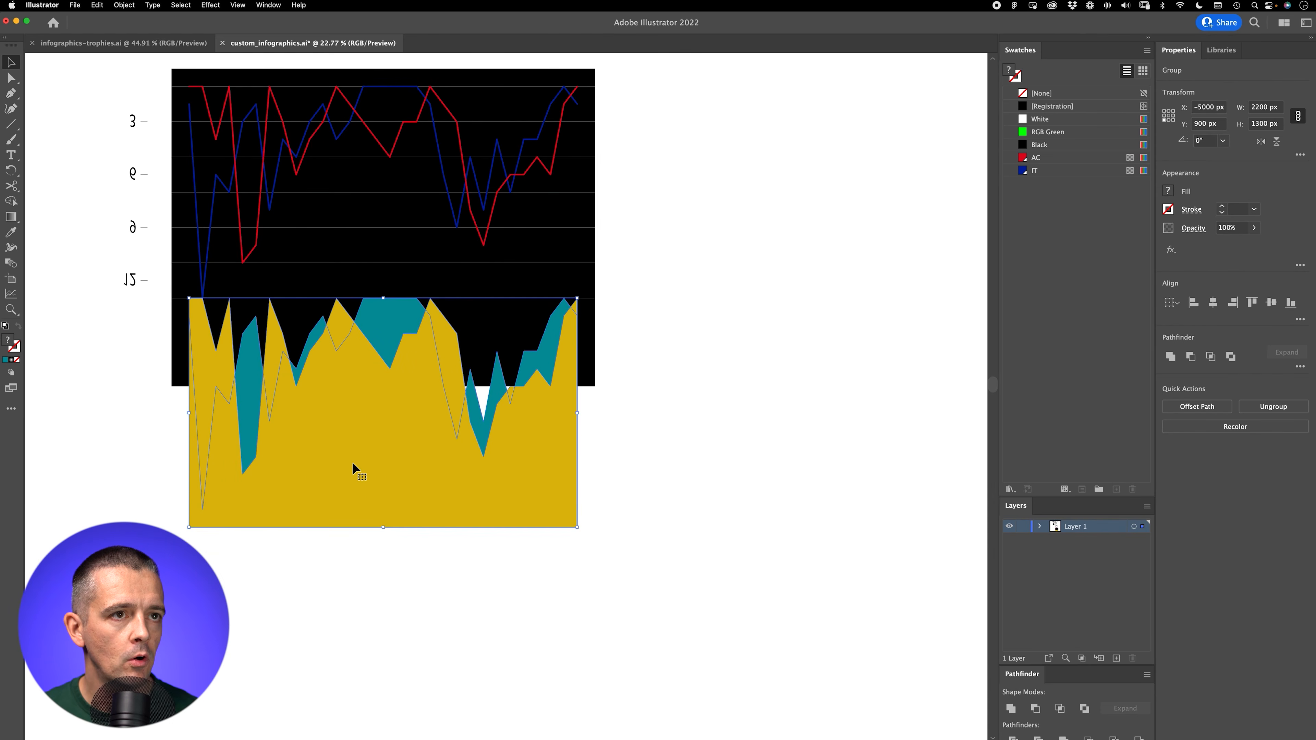
key("Up")
key("Up")
key("Up")
key("Up")
key("Up")
key("Up")
key("Up")
key("Up")
key("Up")
key("Up")
key("Up")
key("Up")
Step: Send the teal shape behind the gridlines and chart lines, directly above the black rectangle, and deselect it
key("z")
left_click_drag(361, 126, 540, 331)
key("super+shift+a")
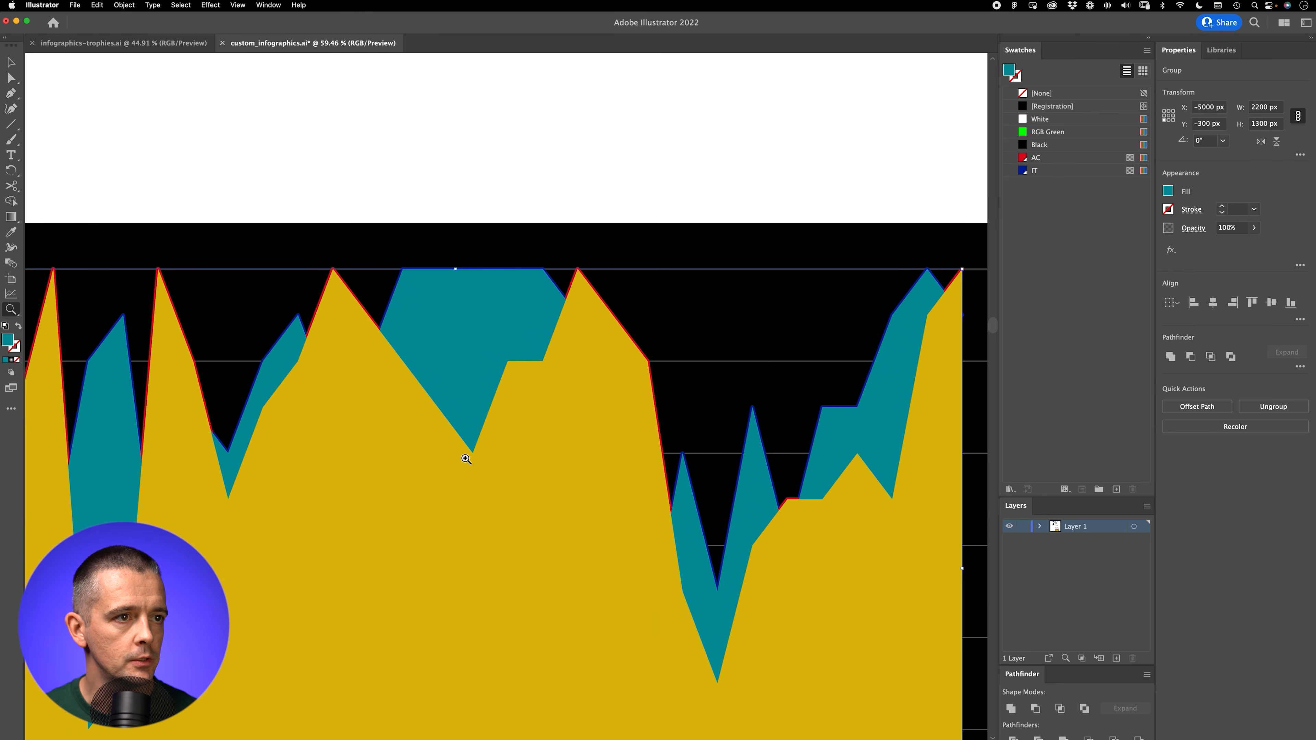
scroll(466, 459, "down", 5)
scroll(466, 459, "left", 3)
key("v")
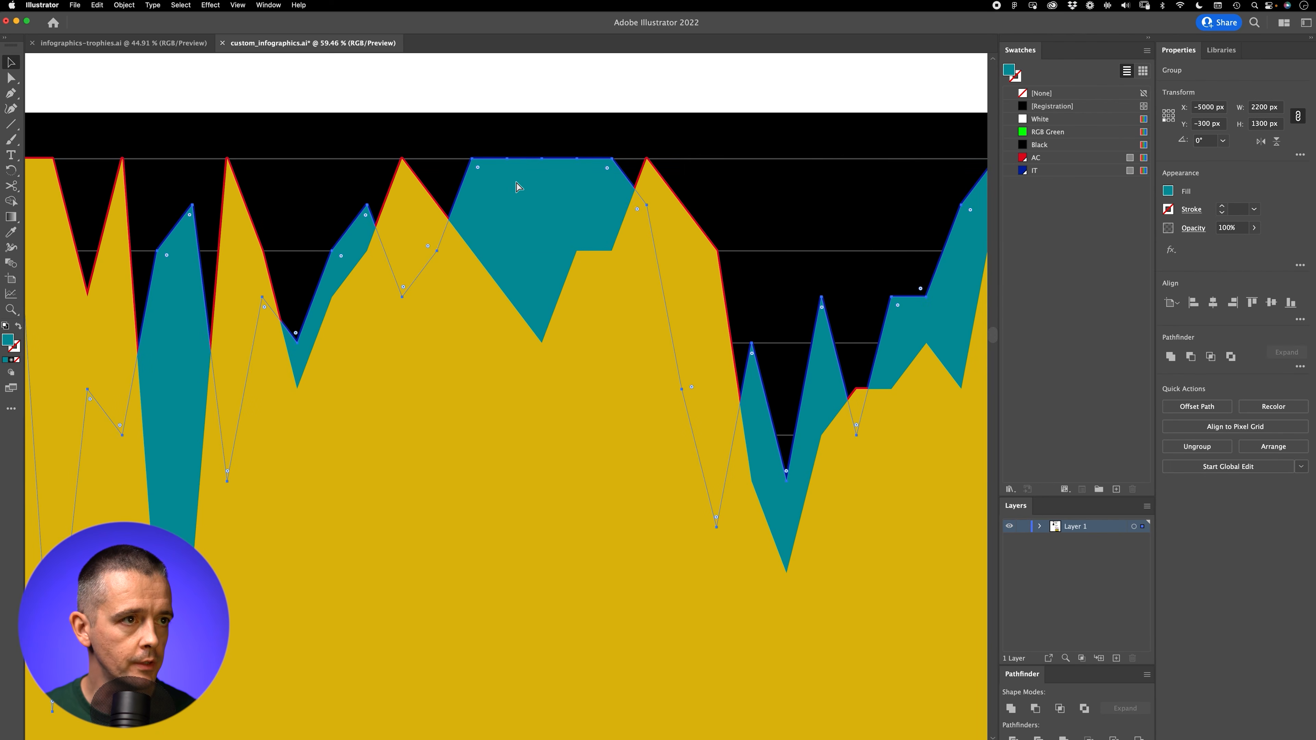
key("super+shift+bracketleft")
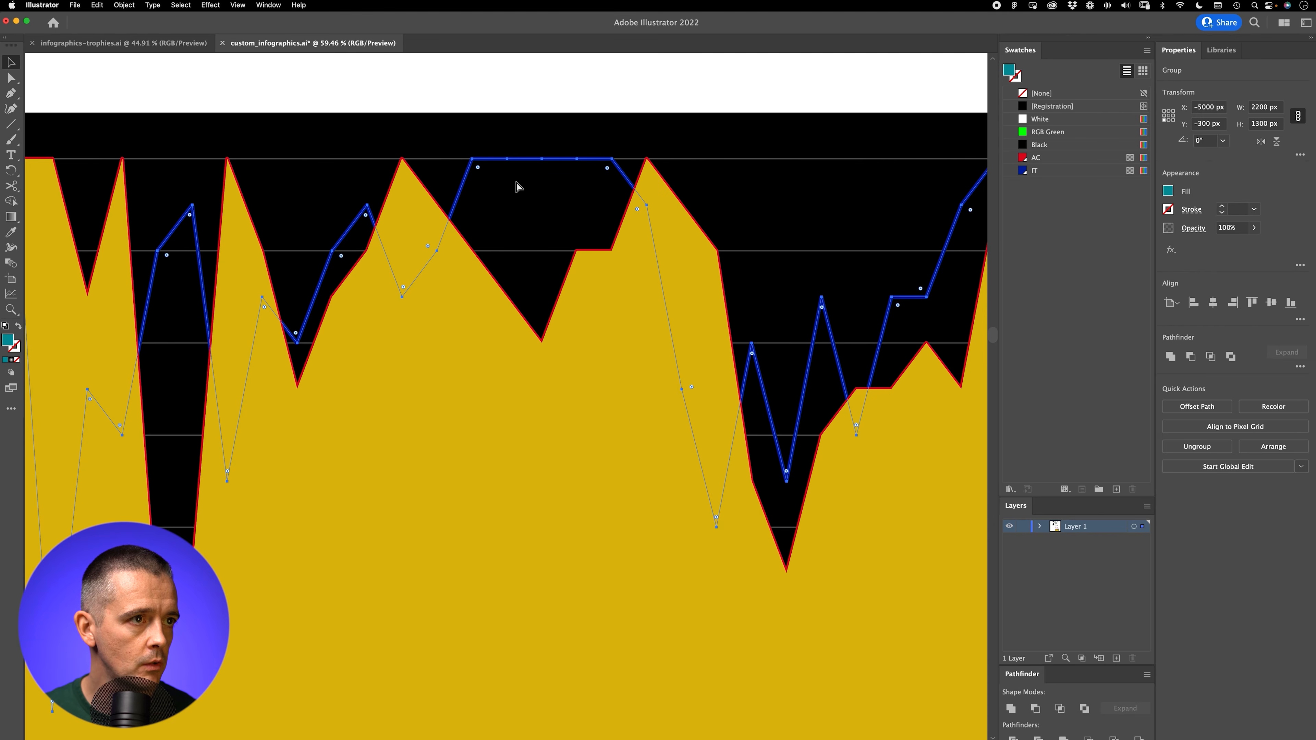
key("super+z")
key("super+shift+a")
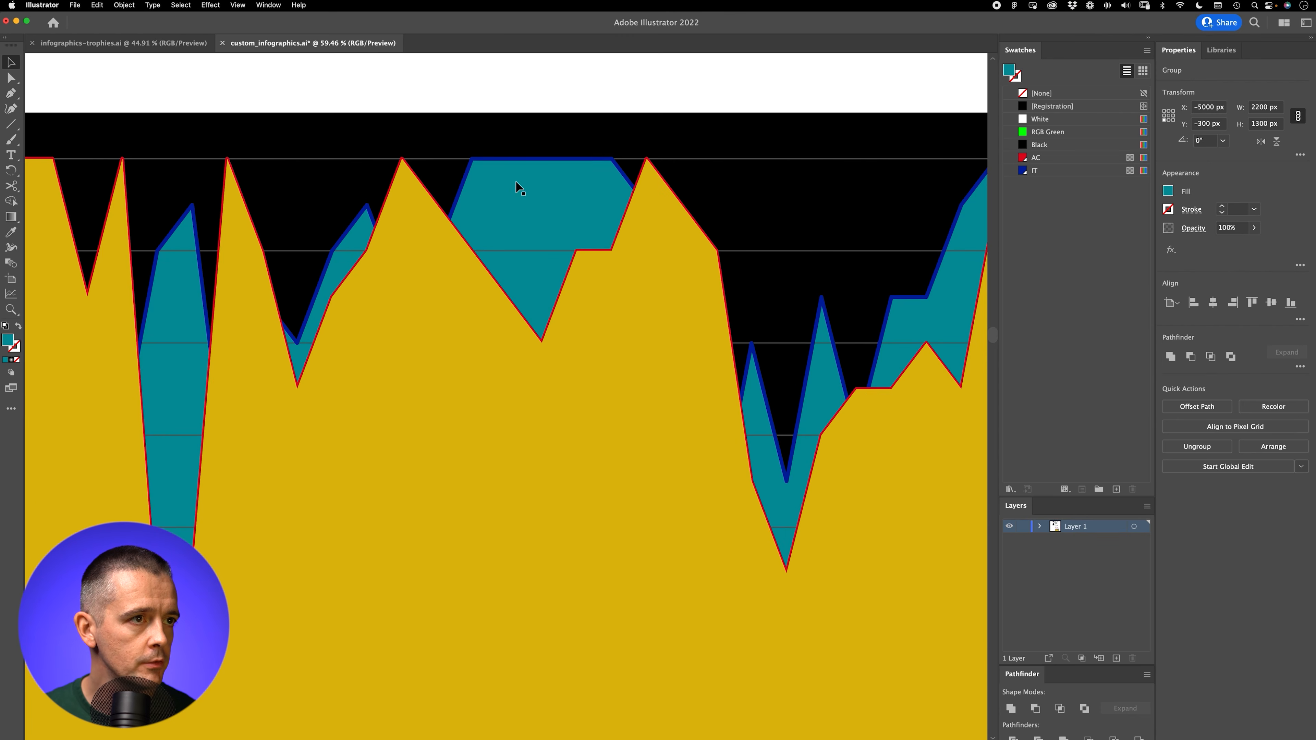
Step: Send the yellow shape to the back, bring it forward one level above the black rectangle, and deselect it
left_click(405, 395)
key("super+shift+bracketleft")
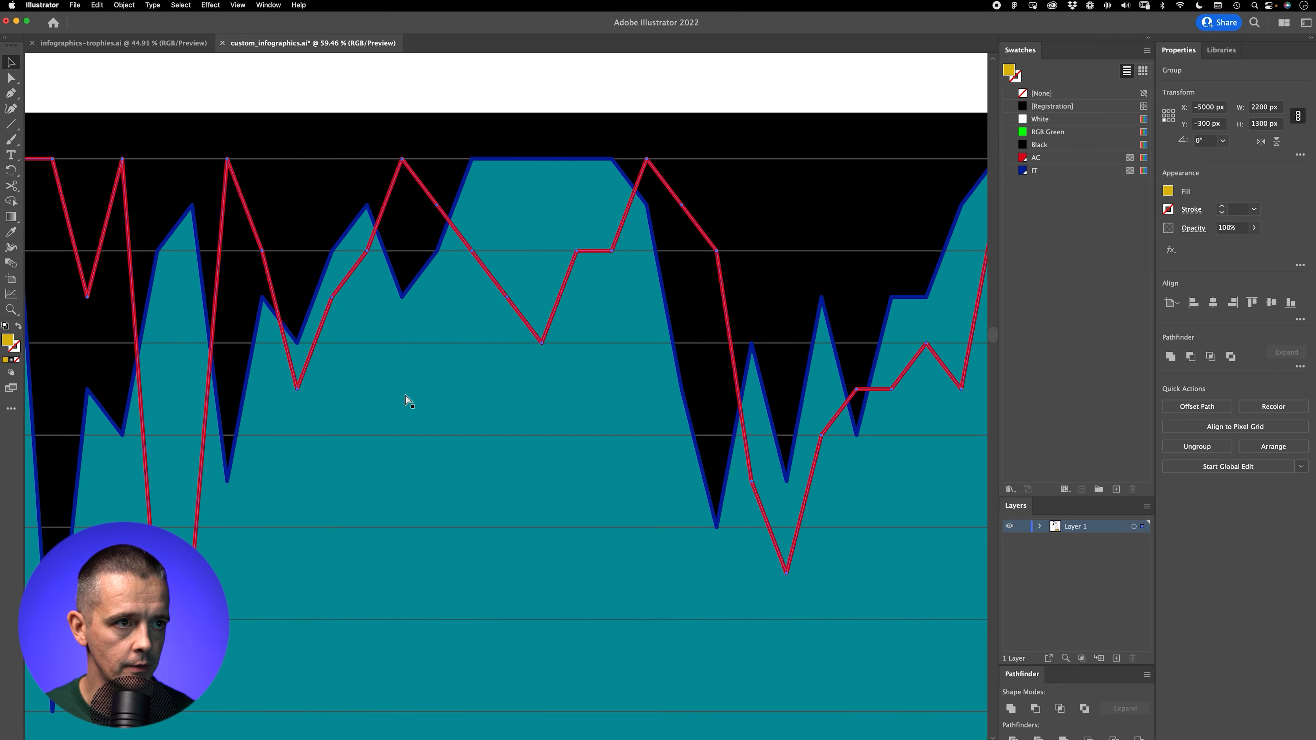
key("super+bracketright")
key("super+shift+a")
Step: Give the teal shape a vertical linear gradient from the IT blue swatch at its peaks to black near its base
key("z")
left_click_drag(578, 418, 496, 490)
key("v")
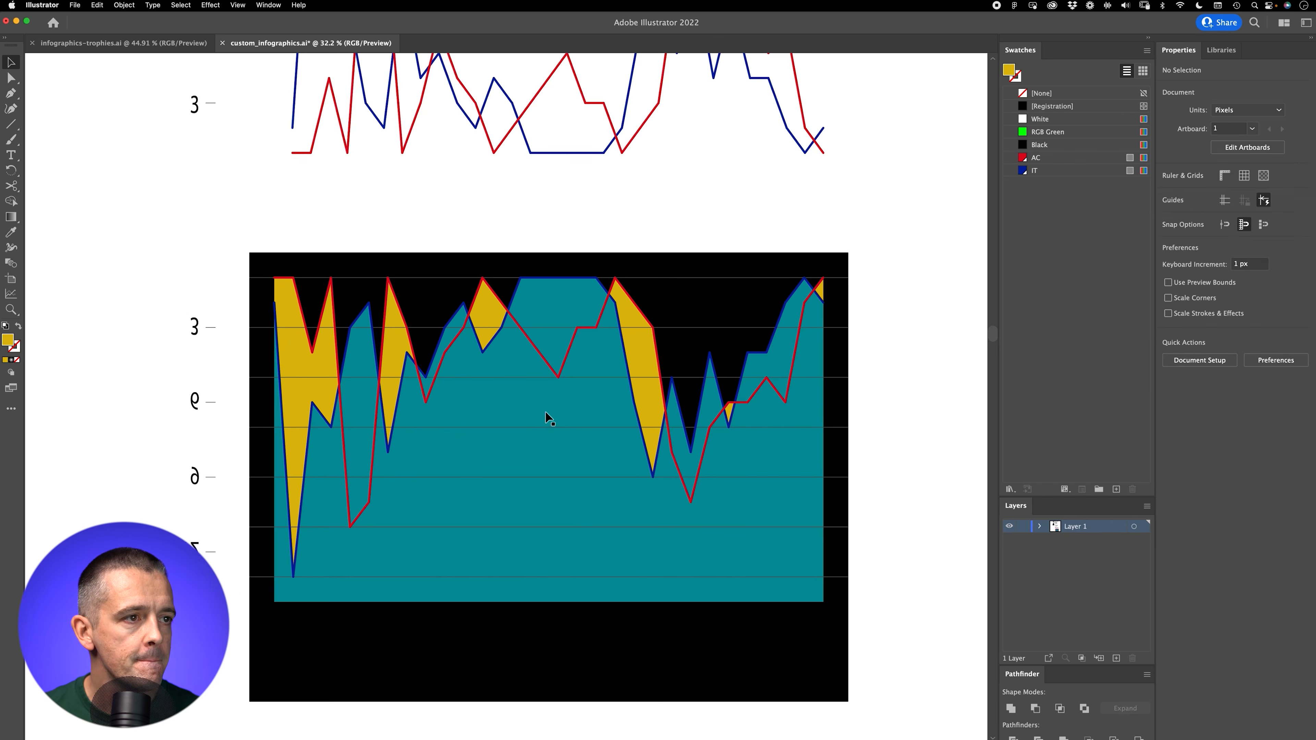
left_click(555, 408)
key("g")
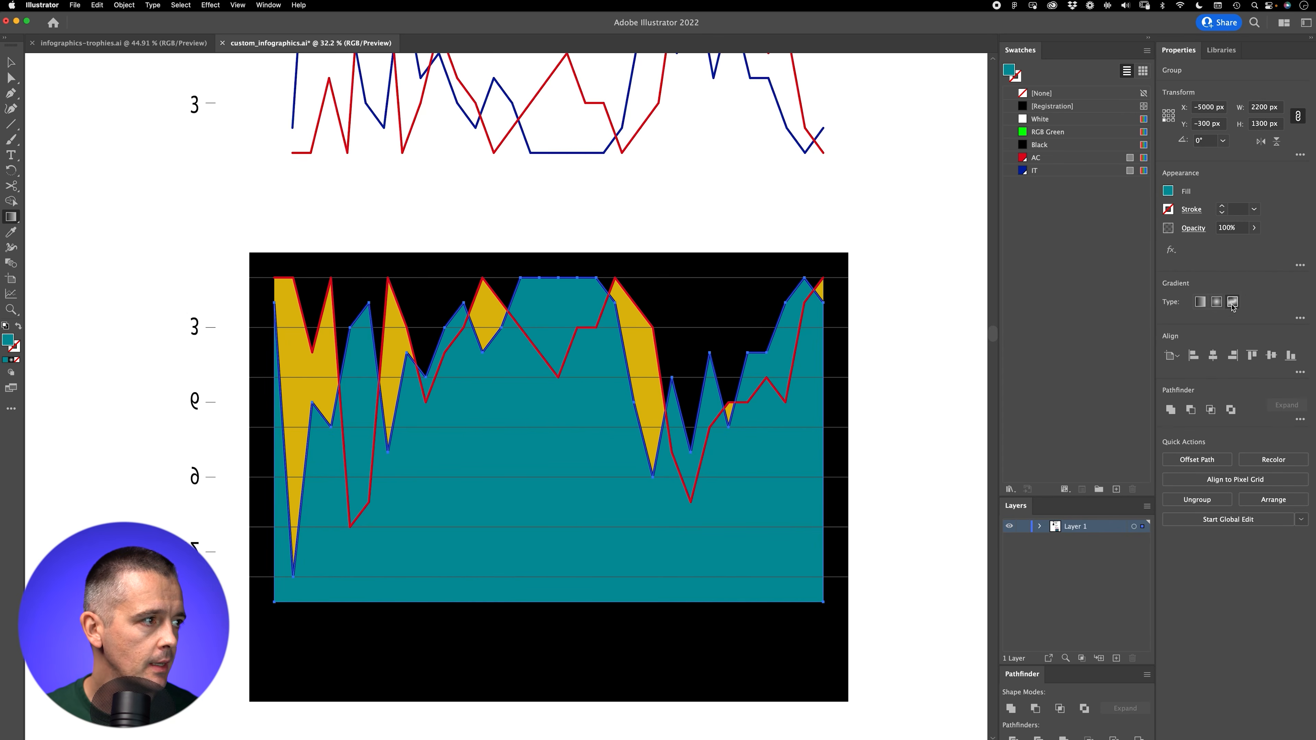
left_click(1200, 301)
mouse_move(557, 289)
left_mouse_down()
mouse_move(539, 594)
mouse_move(547, 566)
mouse_move(549, 583)
left_mouse_up()
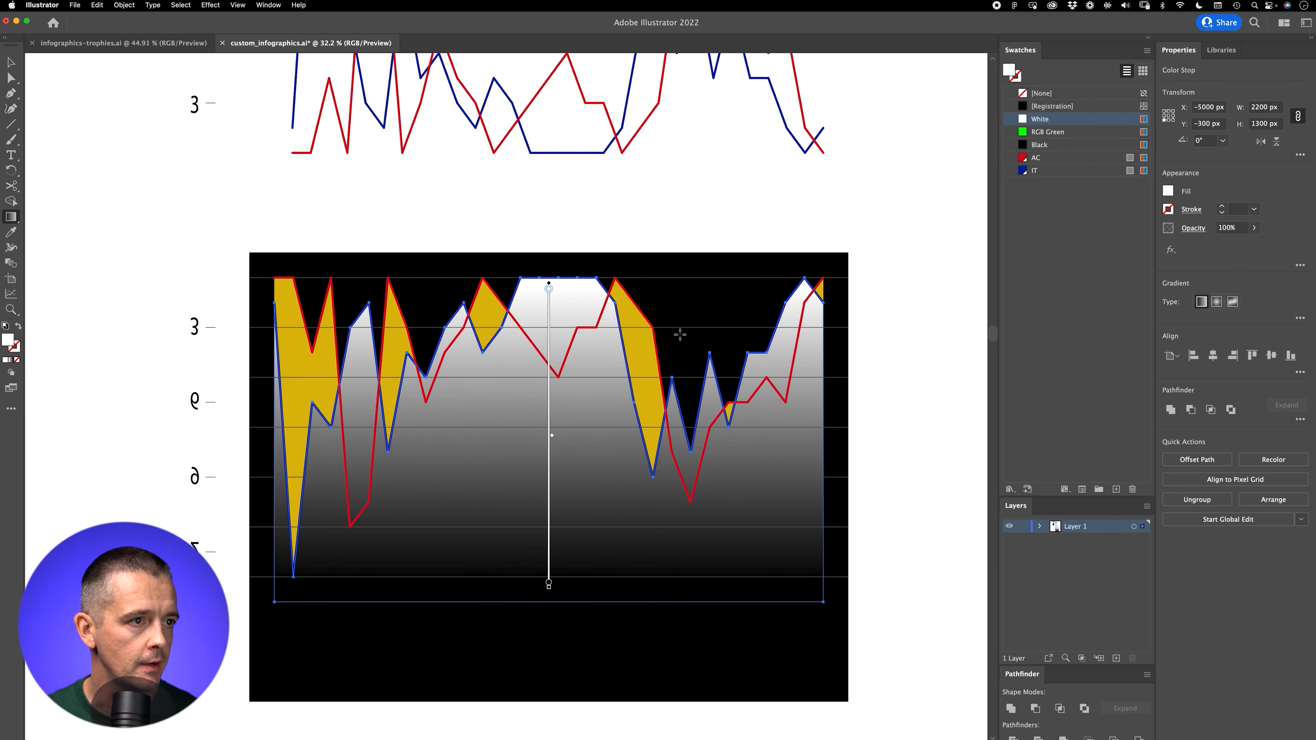
double_click(548, 290)
left_click(437, 328)
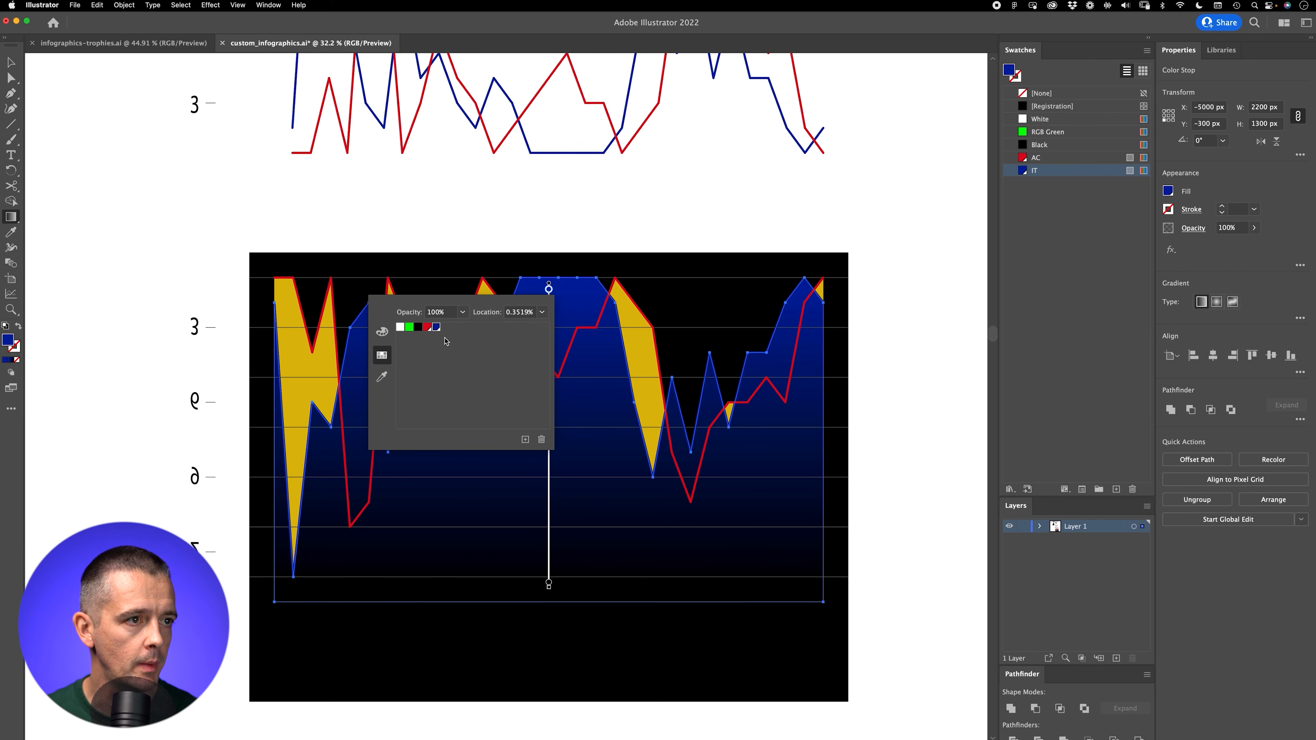
key("Escape")
Step: Give the yellow shape a vertical linear gradient from the AC red swatch at its peaks to black near its base, and deselect it
key("v")
key("g")
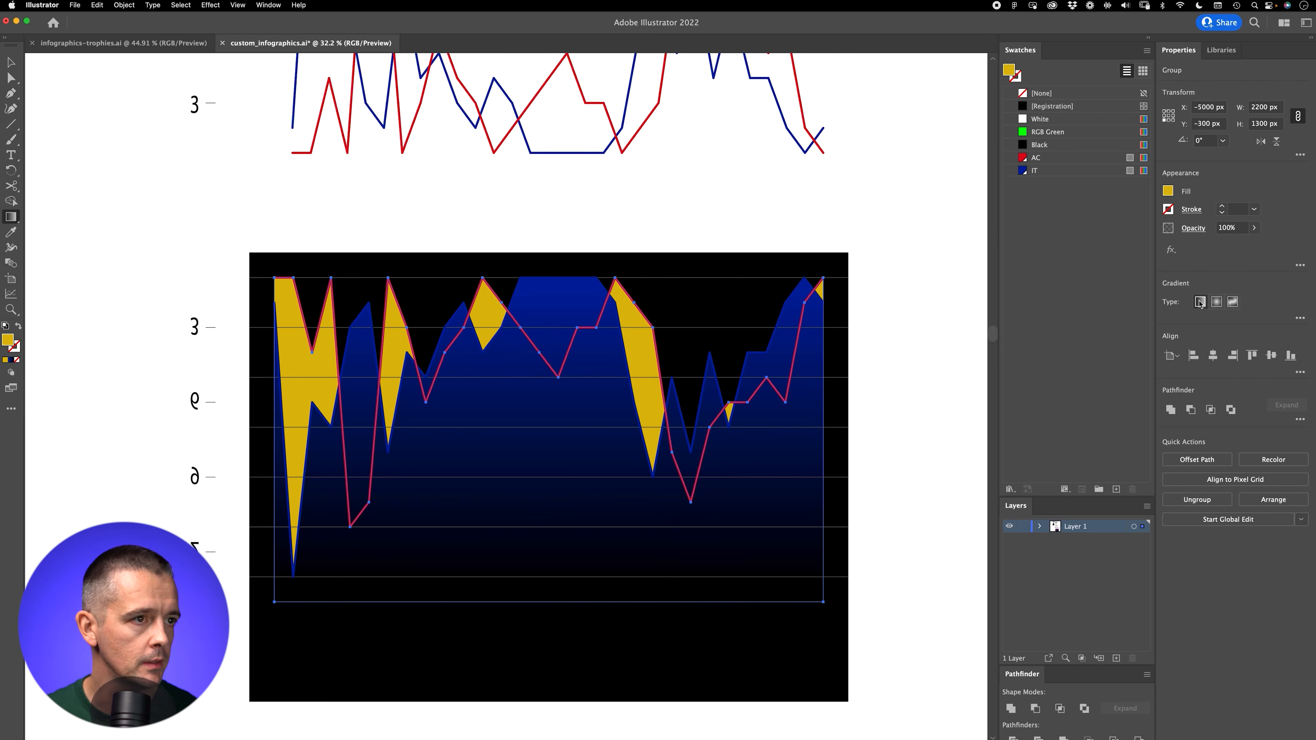
left_click(1200, 302)
left_click_drag(470, 289, 443, 591)
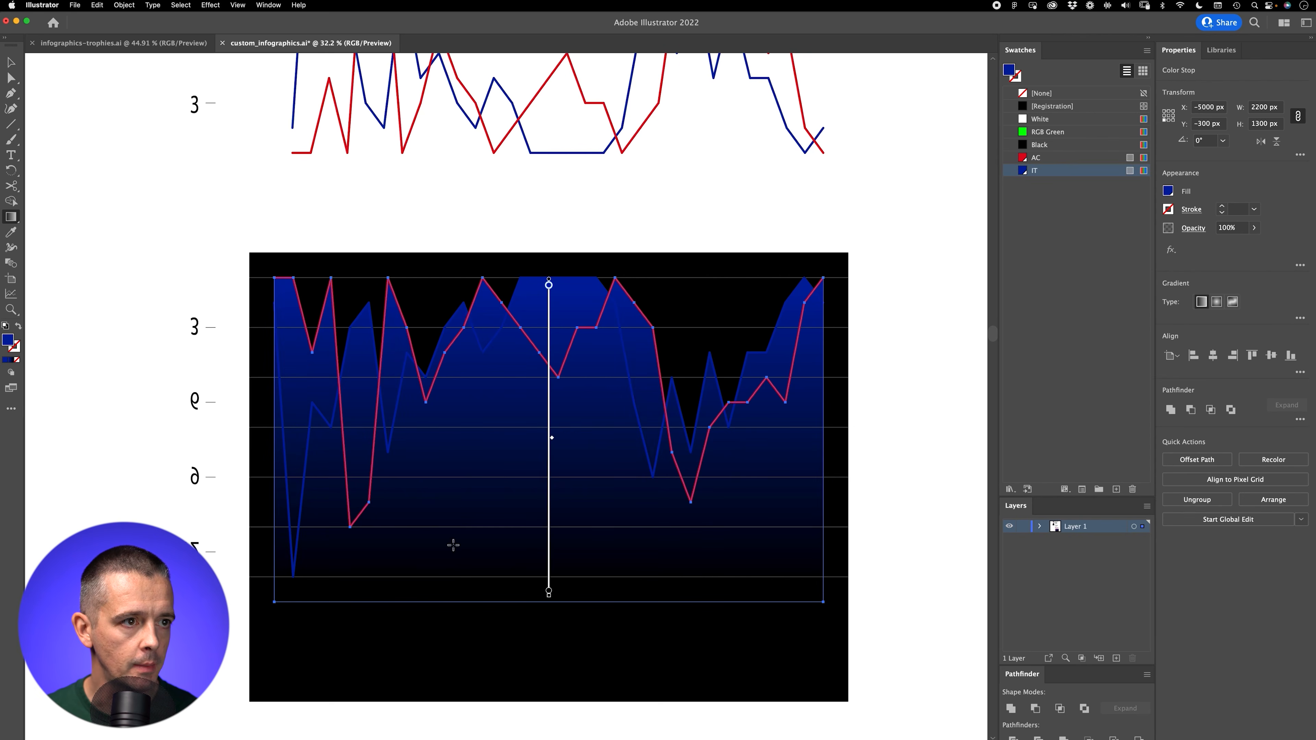
double_click(549, 286)
left_click(426, 324)
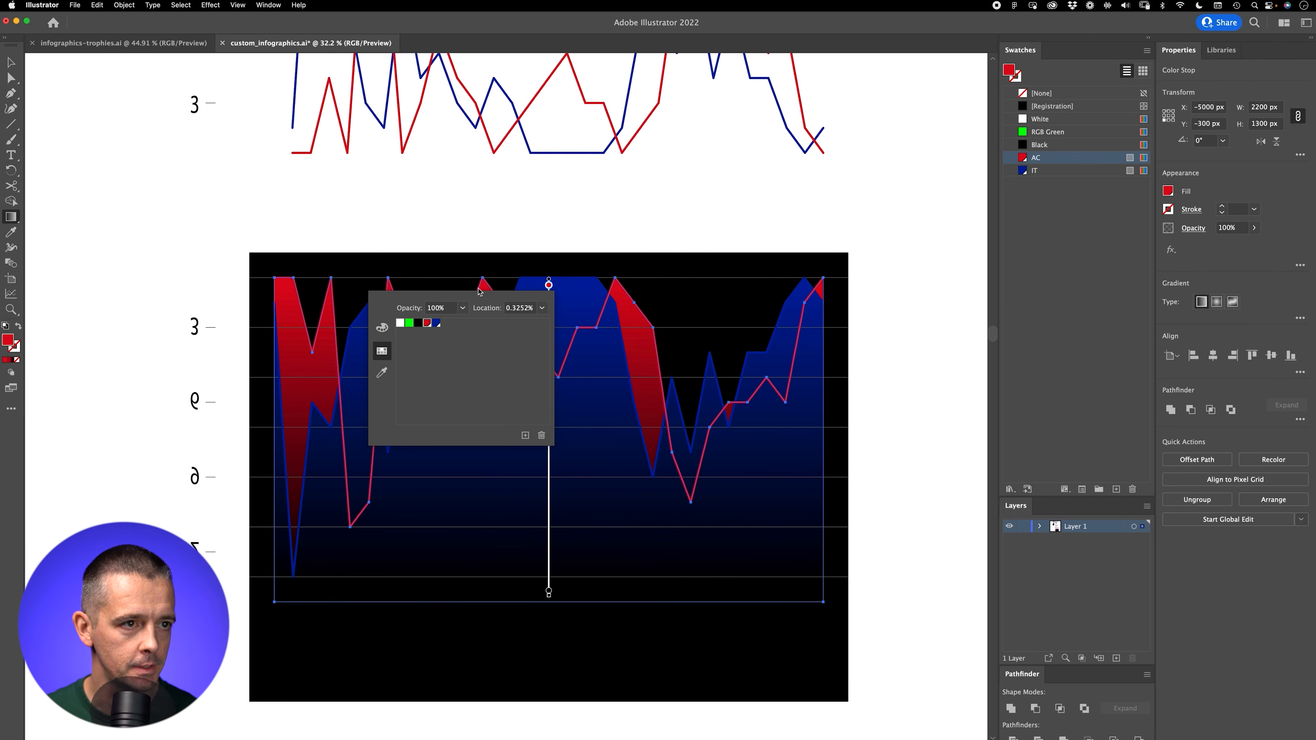
key("v")
key("super+shift+a")
Step: Try to shorten the red shape's gradient by raising its black end stop
left_click(492, 313)
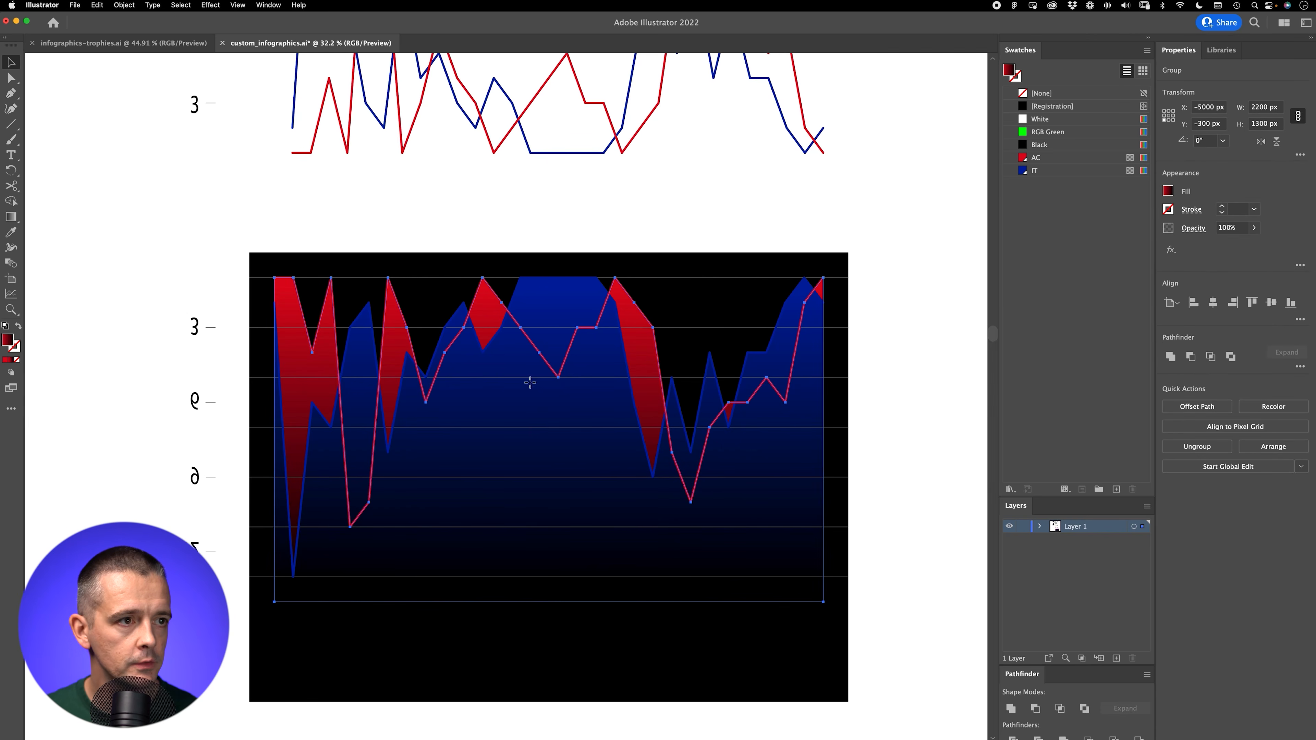
key("g")
left_click_drag(549, 591, 549, 493)
key("cmd+z")
key("v")
left_click(235, 248)
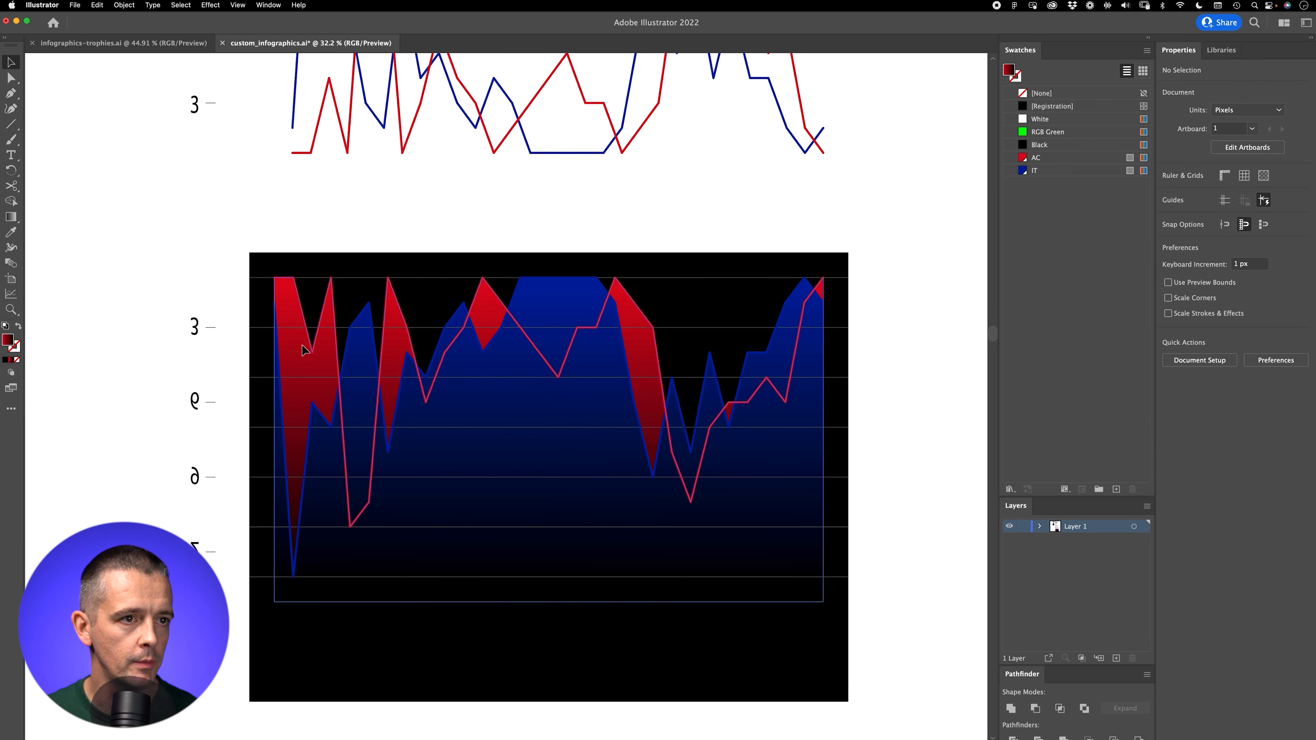
Step: Bring the red area shape in front of the blue one and adjust the end stops of its vertical gradient
left_click(309, 353)
key("super+bracketright")
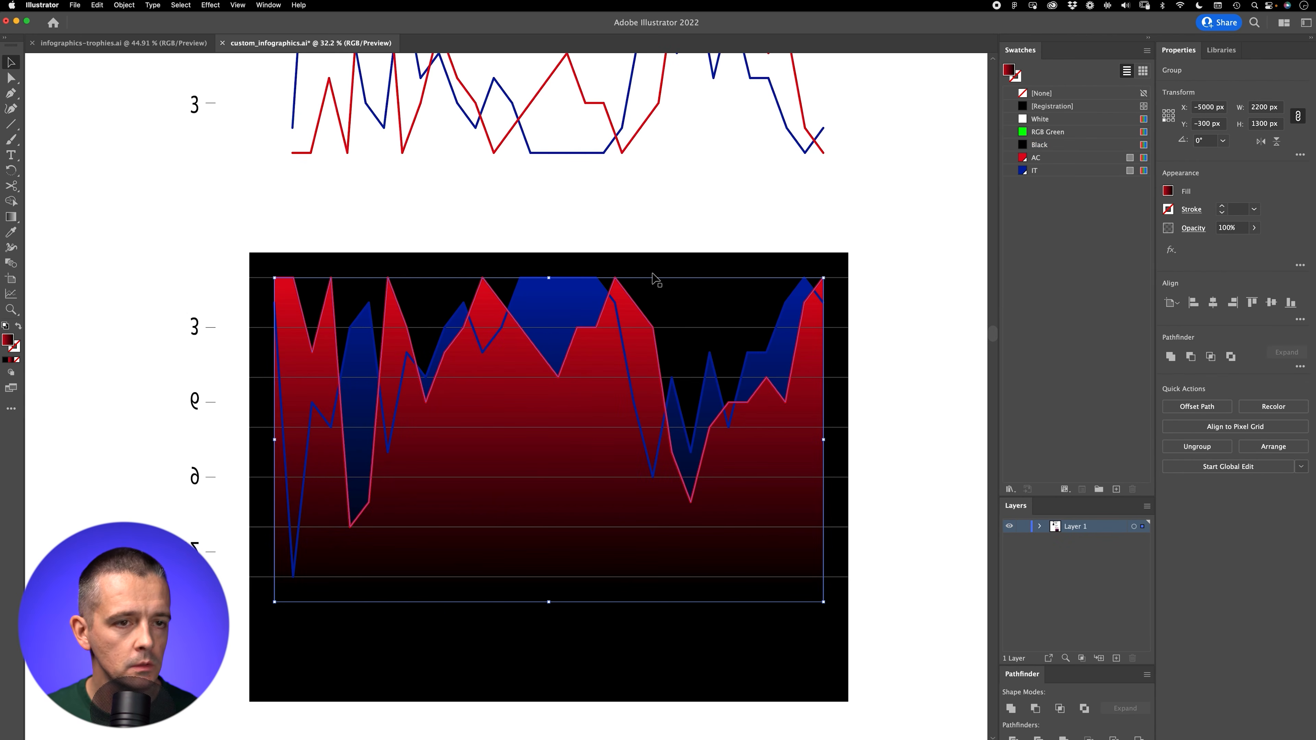
key("g")
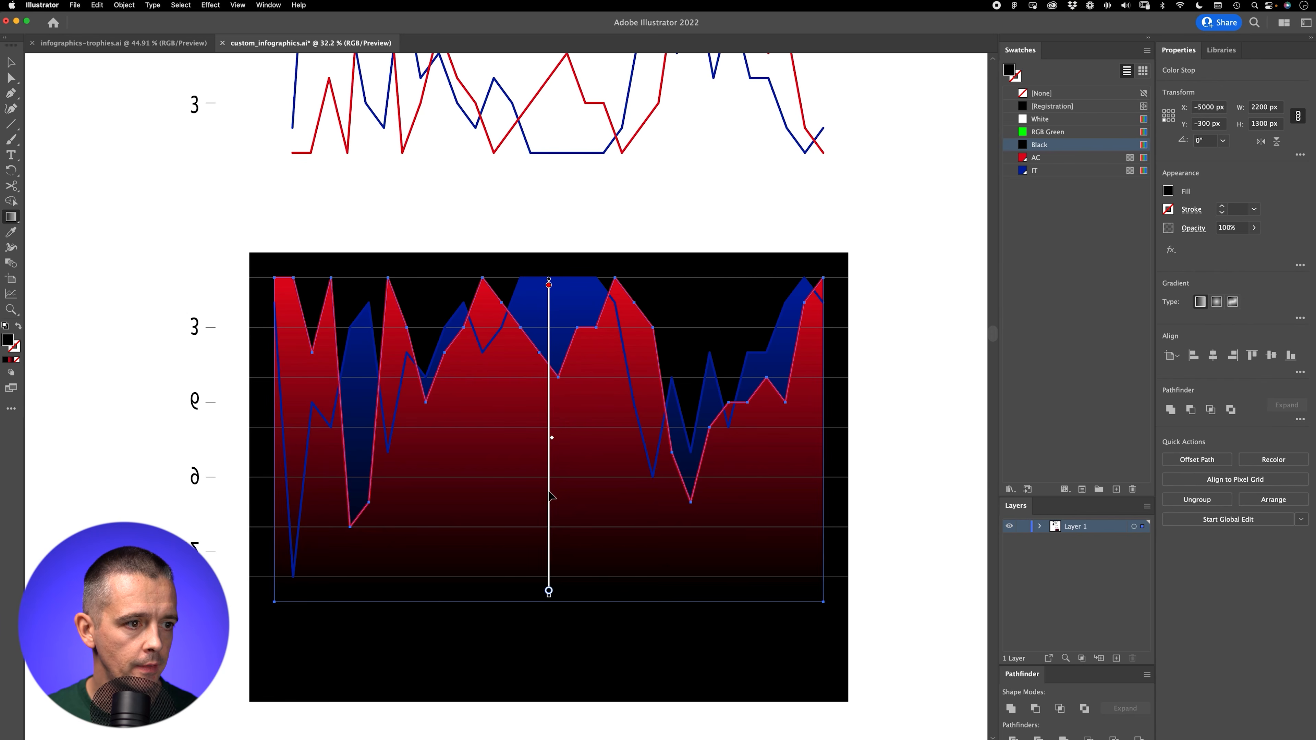
mouse_move(549, 596)
left_mouse_down()
mouse_move(572, 367)
mouse_move(561, 600)
left_mouse_up()
left_click_drag(548, 289, 550, 299)
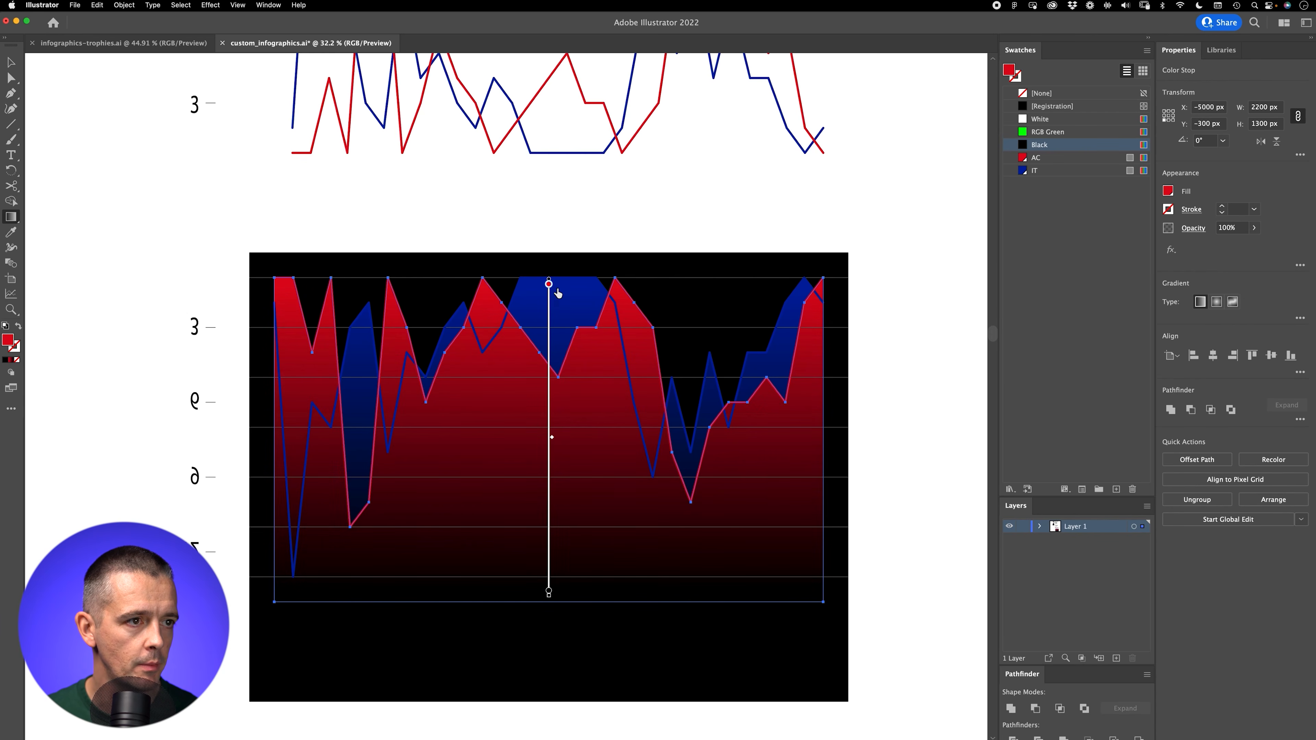
key("v")
Step: Bring the blue area shape in front of the red one, shorten its gradient by raising the black end stop, and deselect it
left_click(559, 293)
left_click(622, 334)
key("super+bracketright")
key("g")
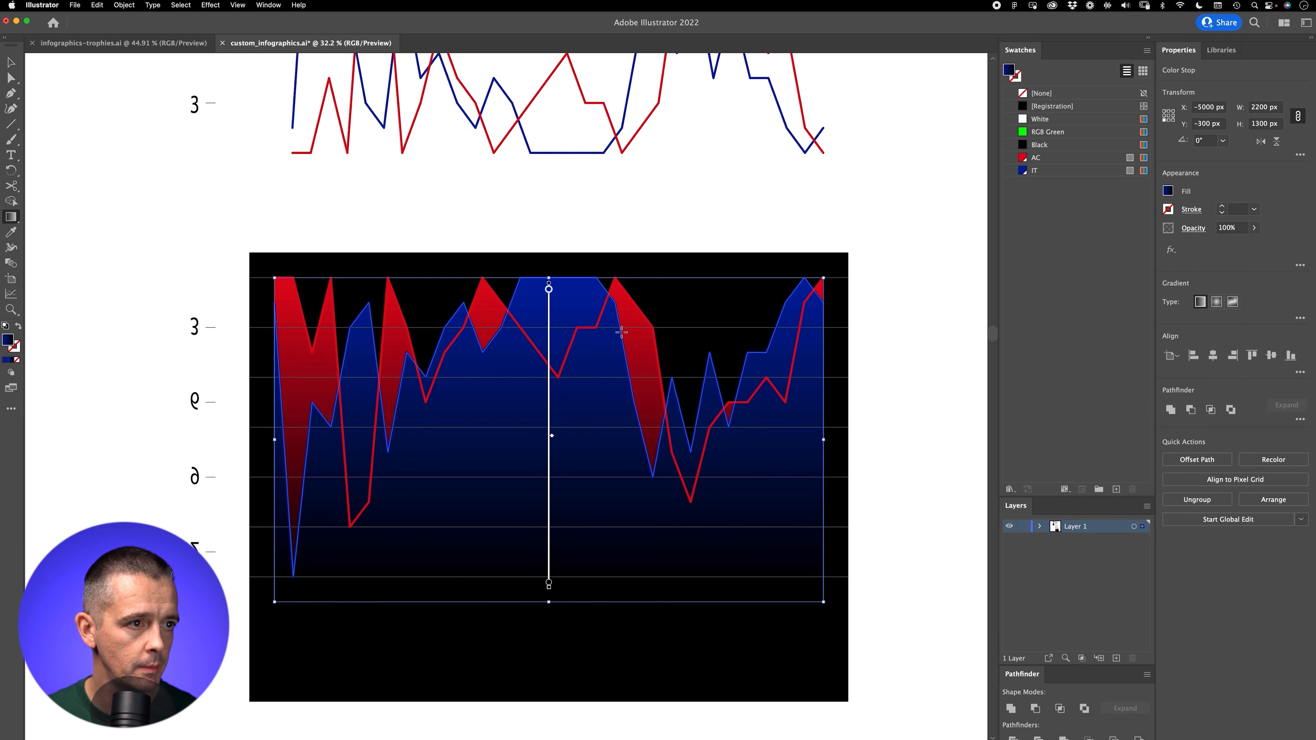
left_click_drag(550, 583, 552, 522)
key("v")
left_click(580, 265)
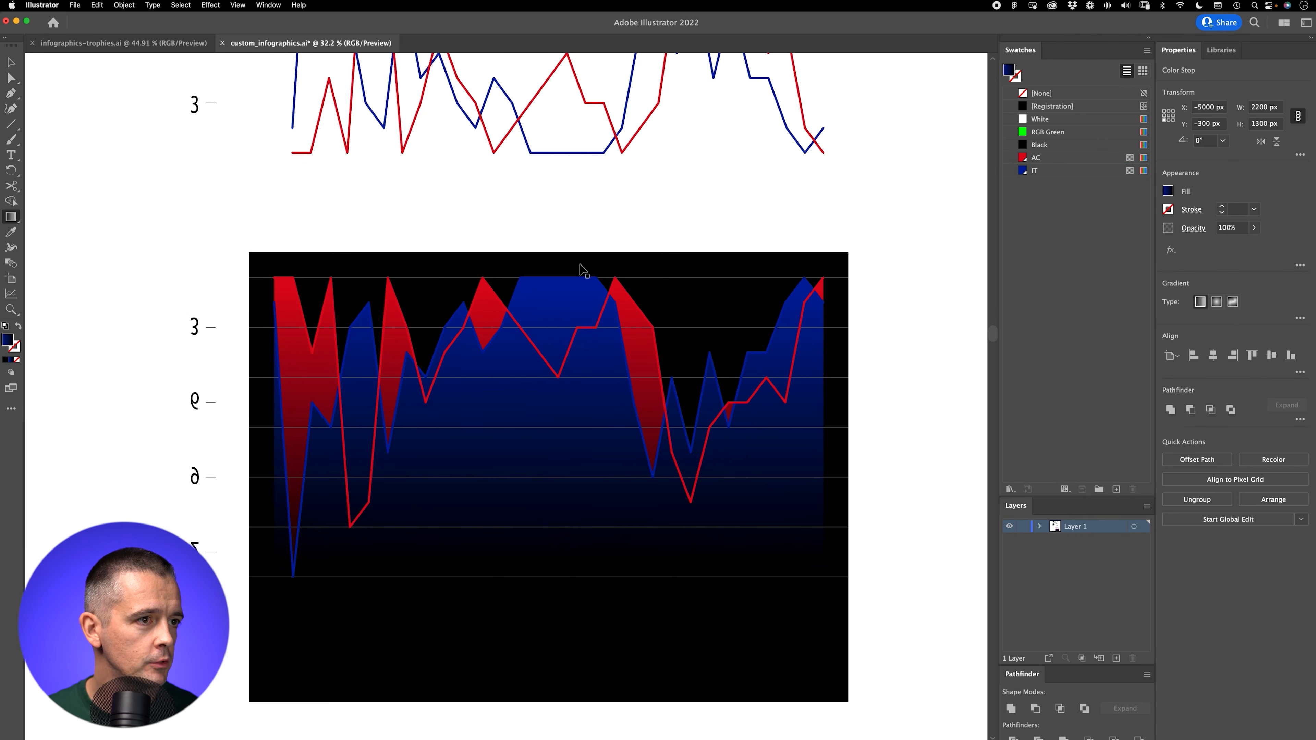
Step: Set the blue area shape's opacity to 50%
left_click(566, 309)
left_click(1229, 227)
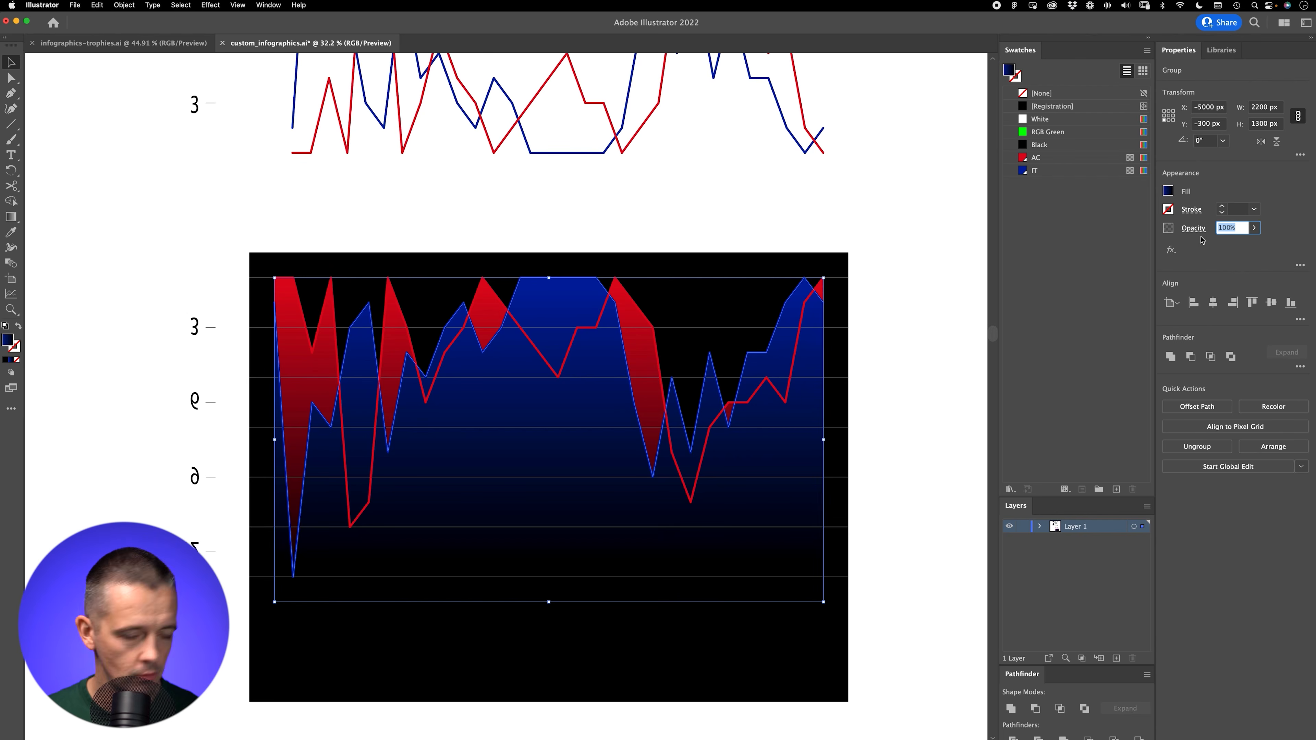
type("50")
key("Return")
Step: Set the red area shape's opacity to 50% and deselect it
left_click(484, 310)
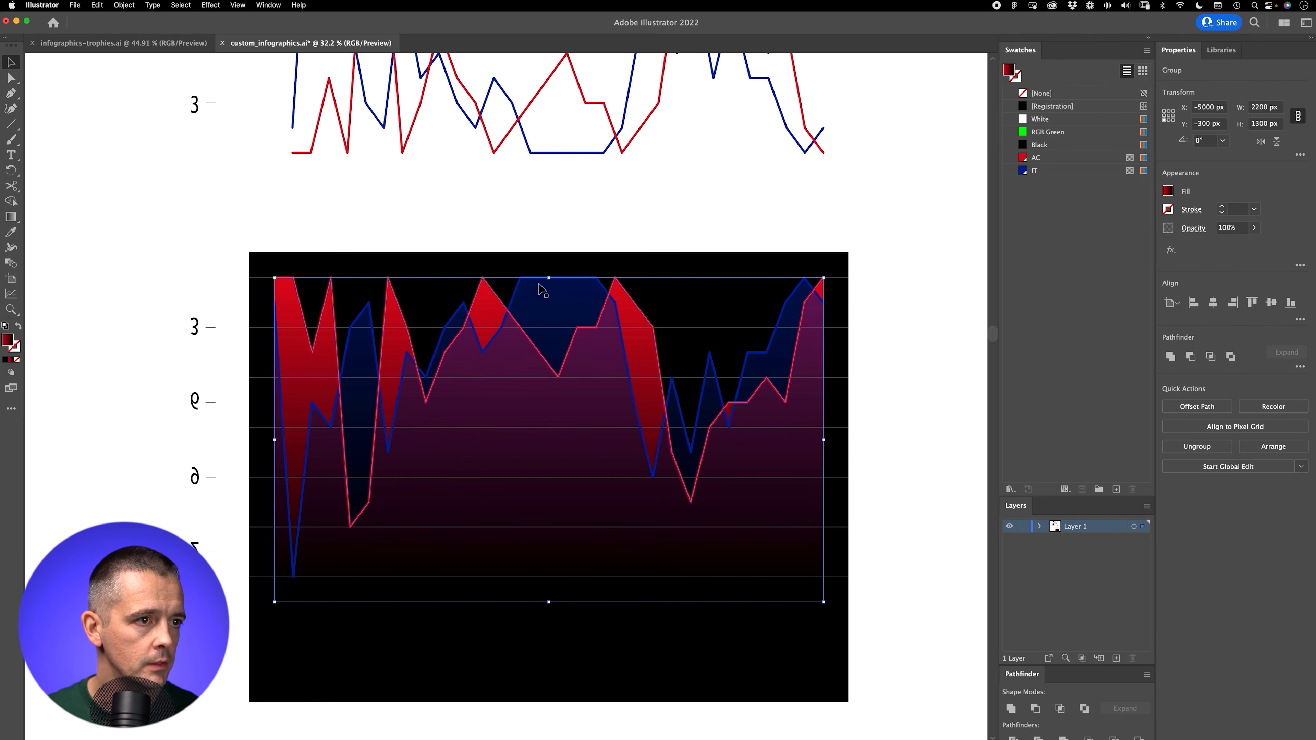
left_click(1232, 228)
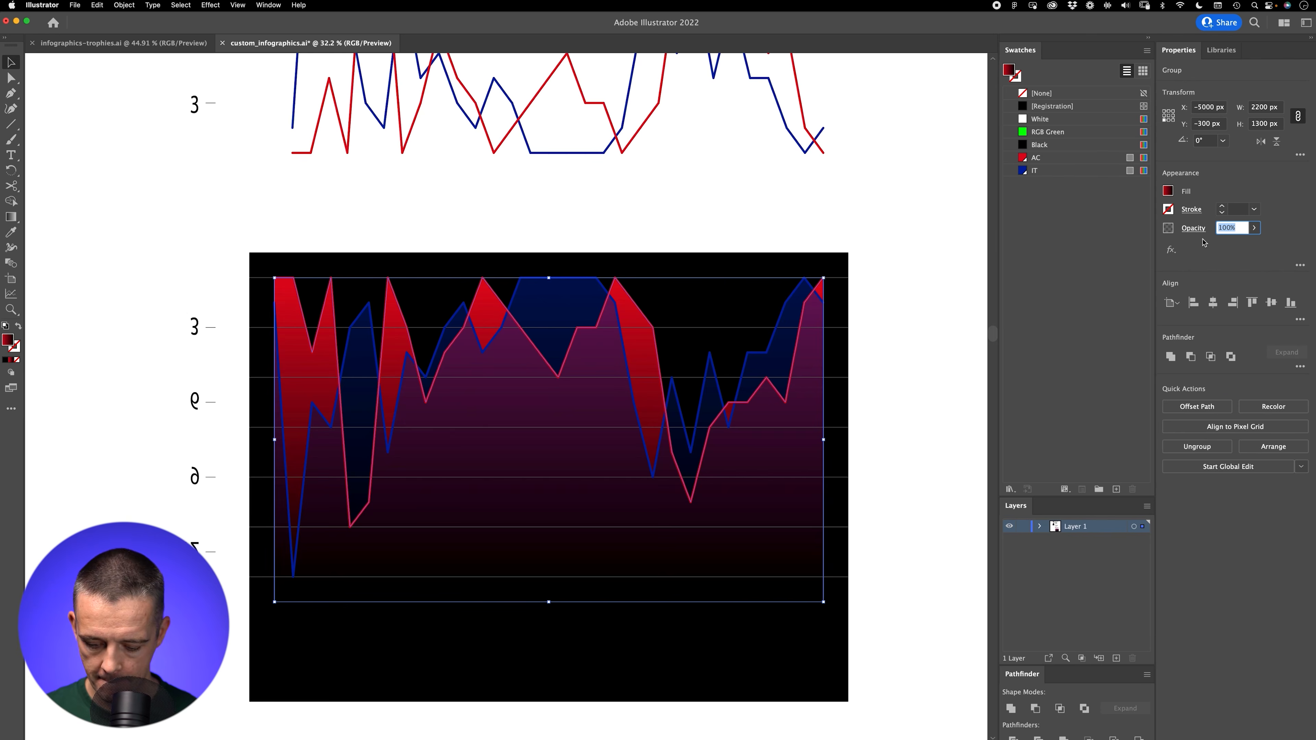
type("50")
key("Return")
left_click(933, 340)
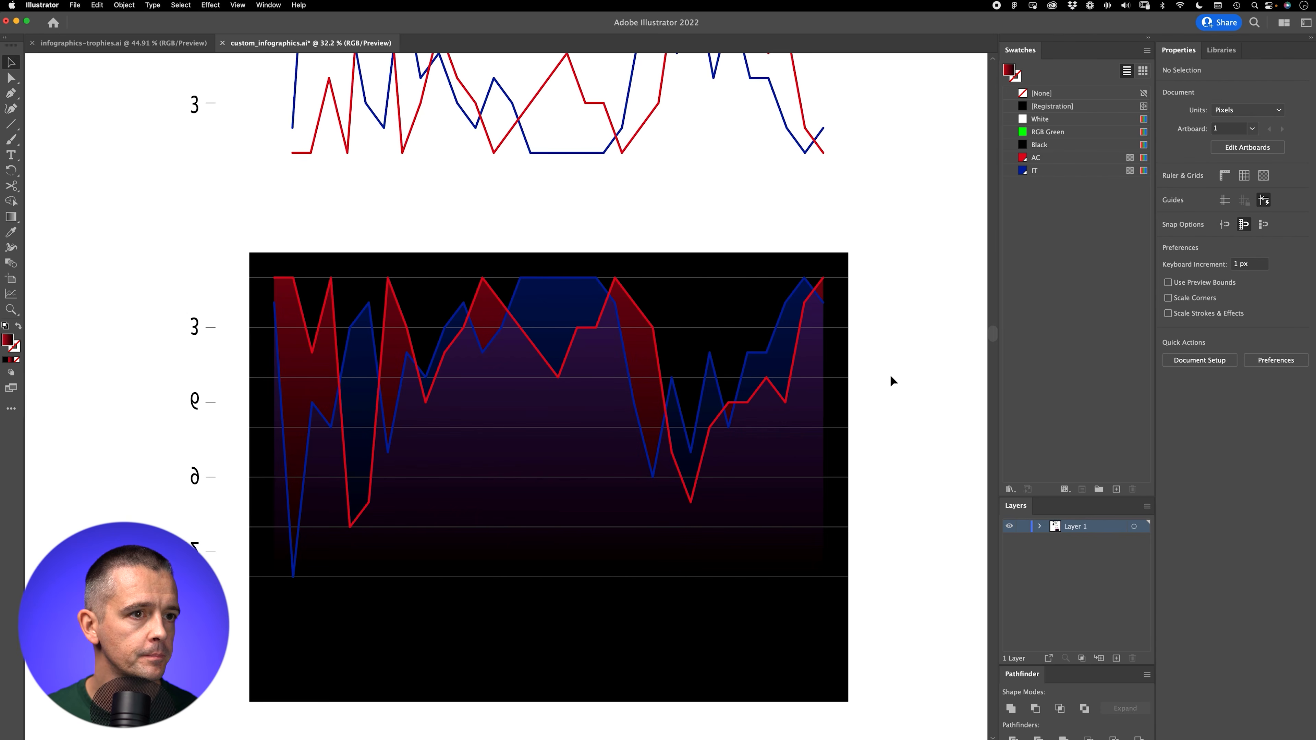
Step: Delete the mirrored axis numbers and tick marks beside the black chart
left_click_drag(154, 276, 226, 526)
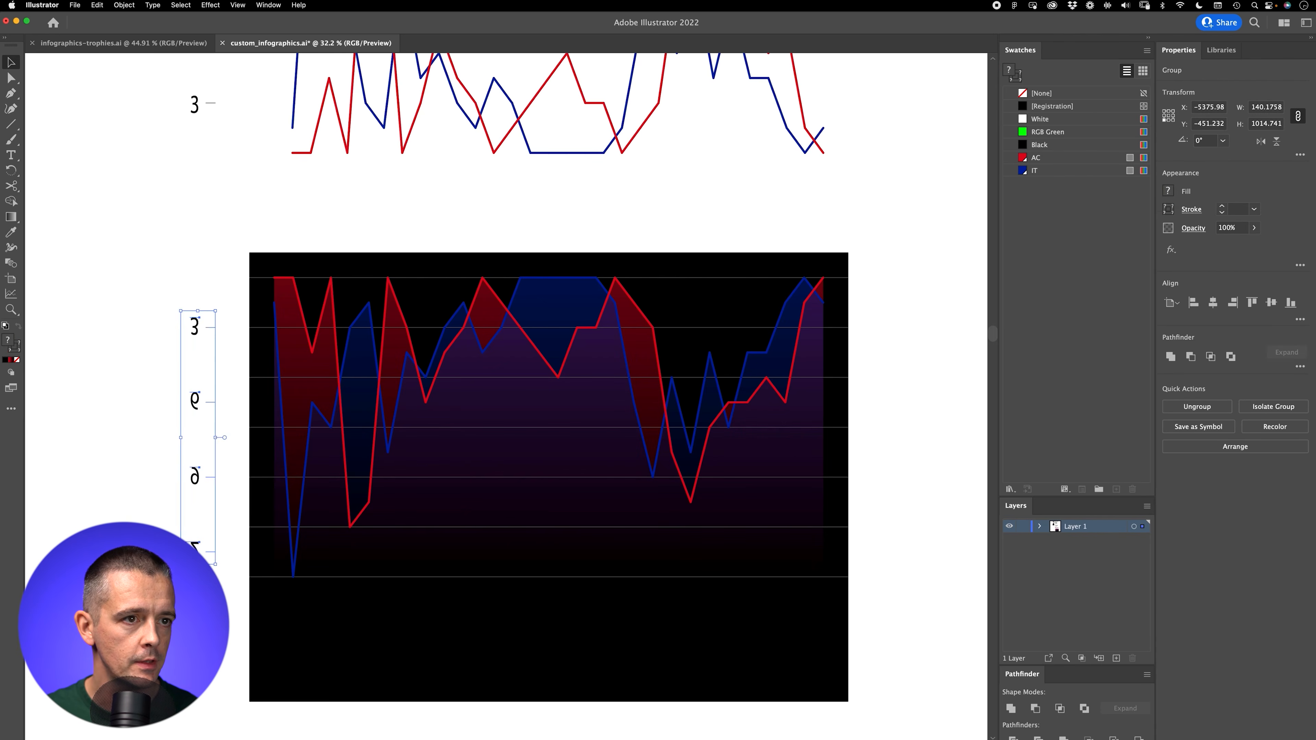
key("Delete")
Step: Place a copy of the original league-position graph beside the black chart for comparison, and delete that copy
key("z")
left_click_drag(185, 468, 117, 499)
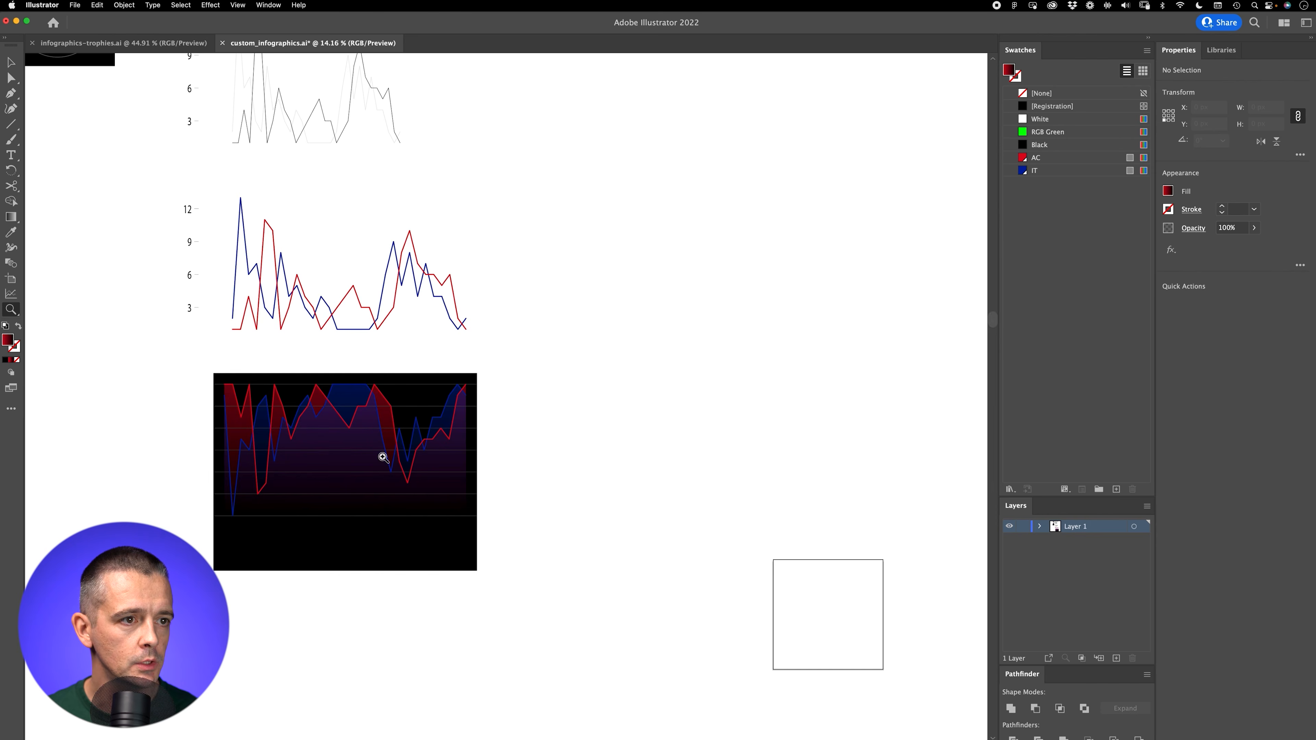
left_click(508, 496, "alt")
key("v")
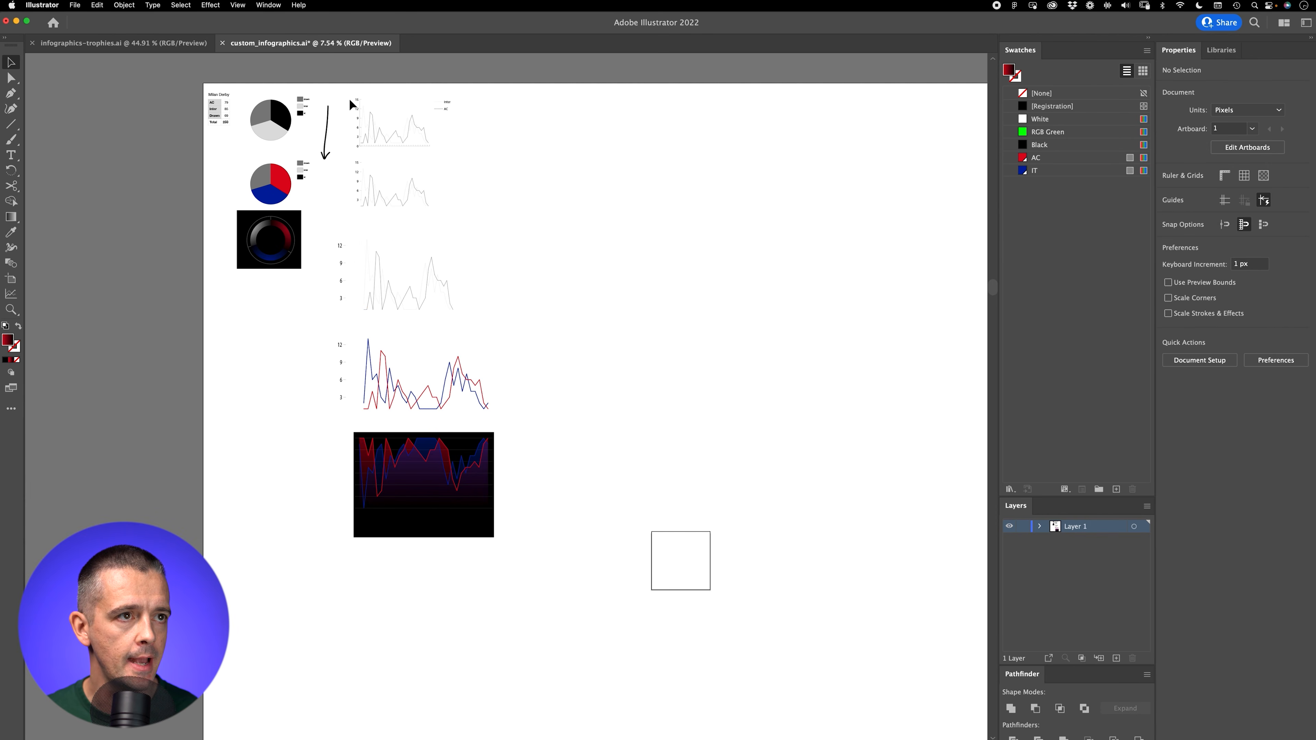
left_click_drag(350, 100, 495, 175)
left_click_drag(666, 519, 459, 389)
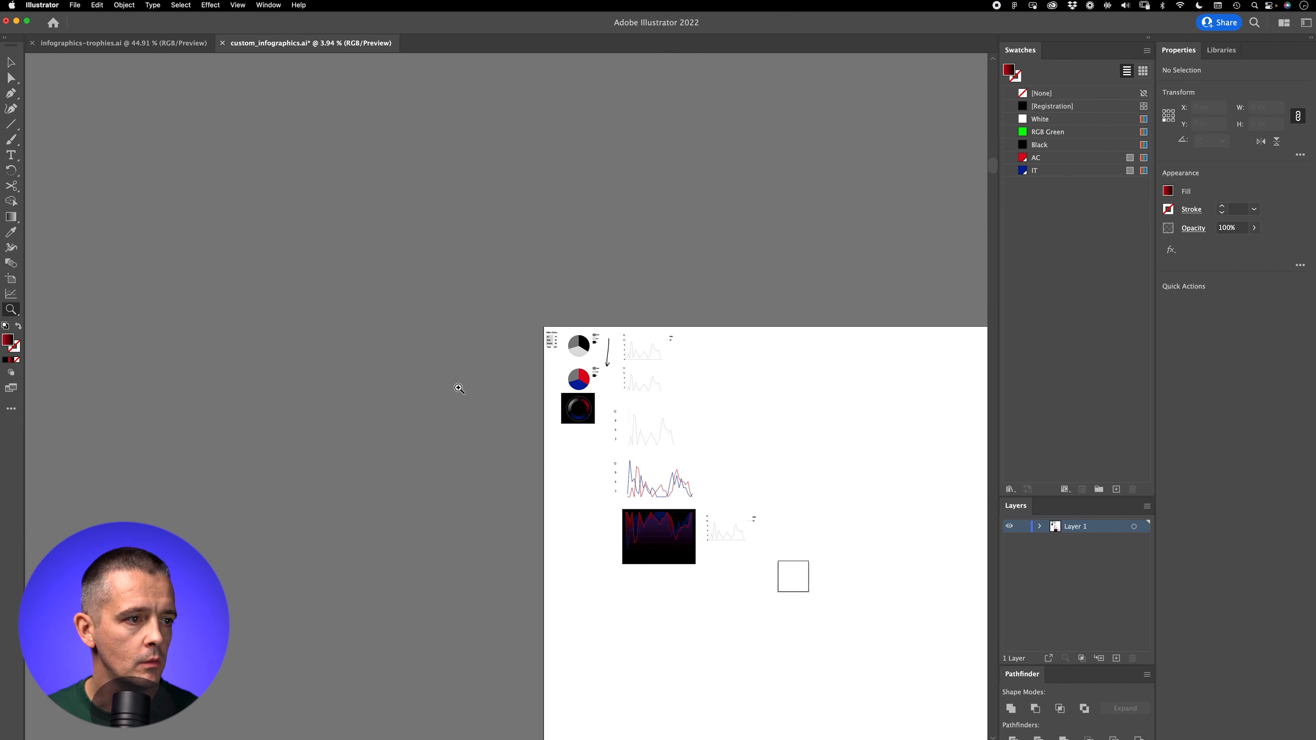
left_click_drag(712, 552, 977, 415)
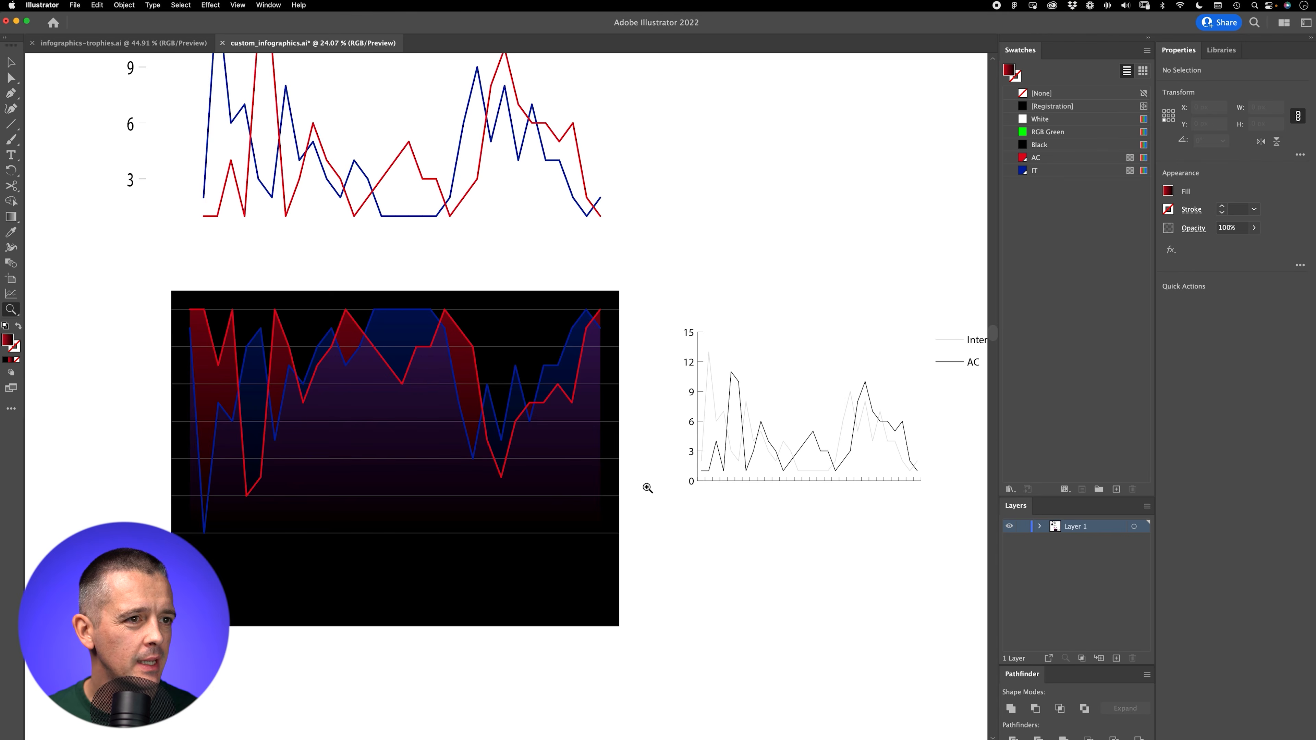
left_click_drag(648, 488, 666, 475)
left_click_drag(724, 550, 663, 460)
key("v")
left_click_drag(609, 203, 955, 440)
key("Delete")
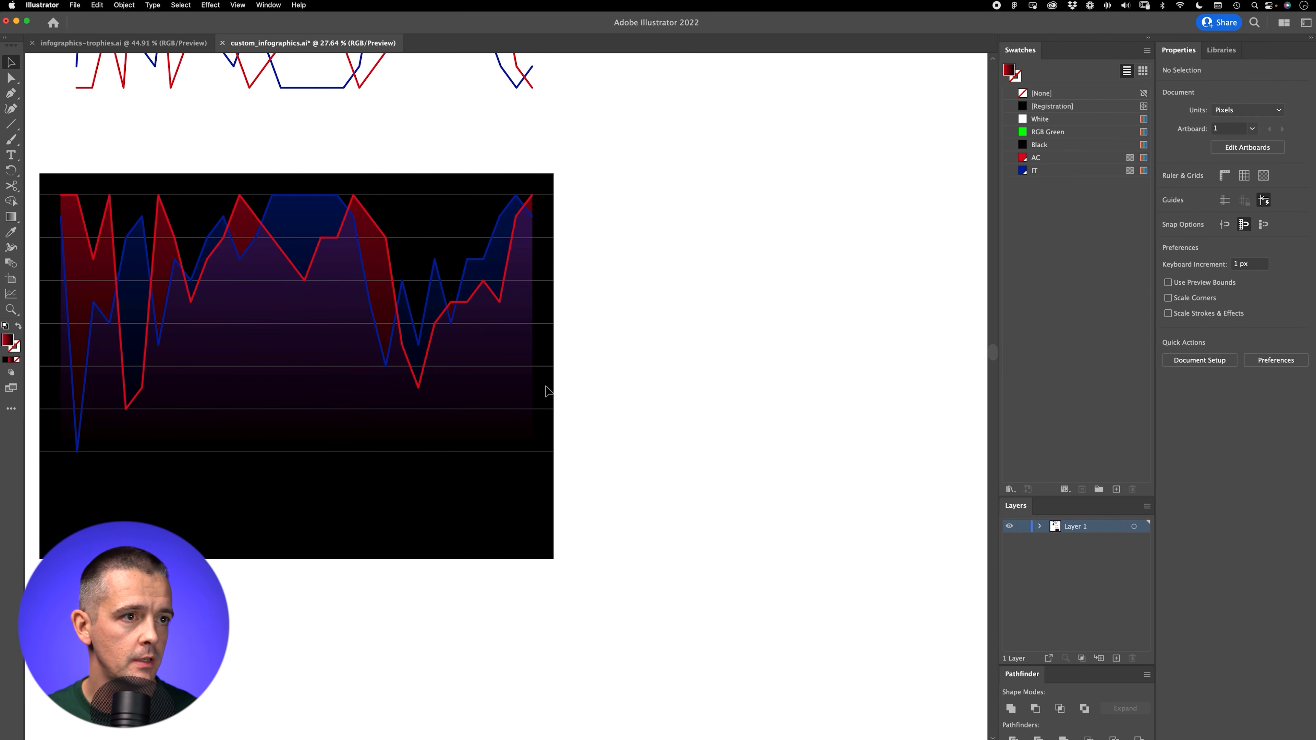
Step: Examine the semi-transparent red and blue league-position chart up close and alongside its earlier versions on the artboard
left_click_drag(334, 409, 508, 444)
key("z")
left_click_drag(481, 390, 542, 369)
left_click(517, 418)
left_click_drag(503, 431, 527, 472)
left_click_drag(529, 415, 463, 459)
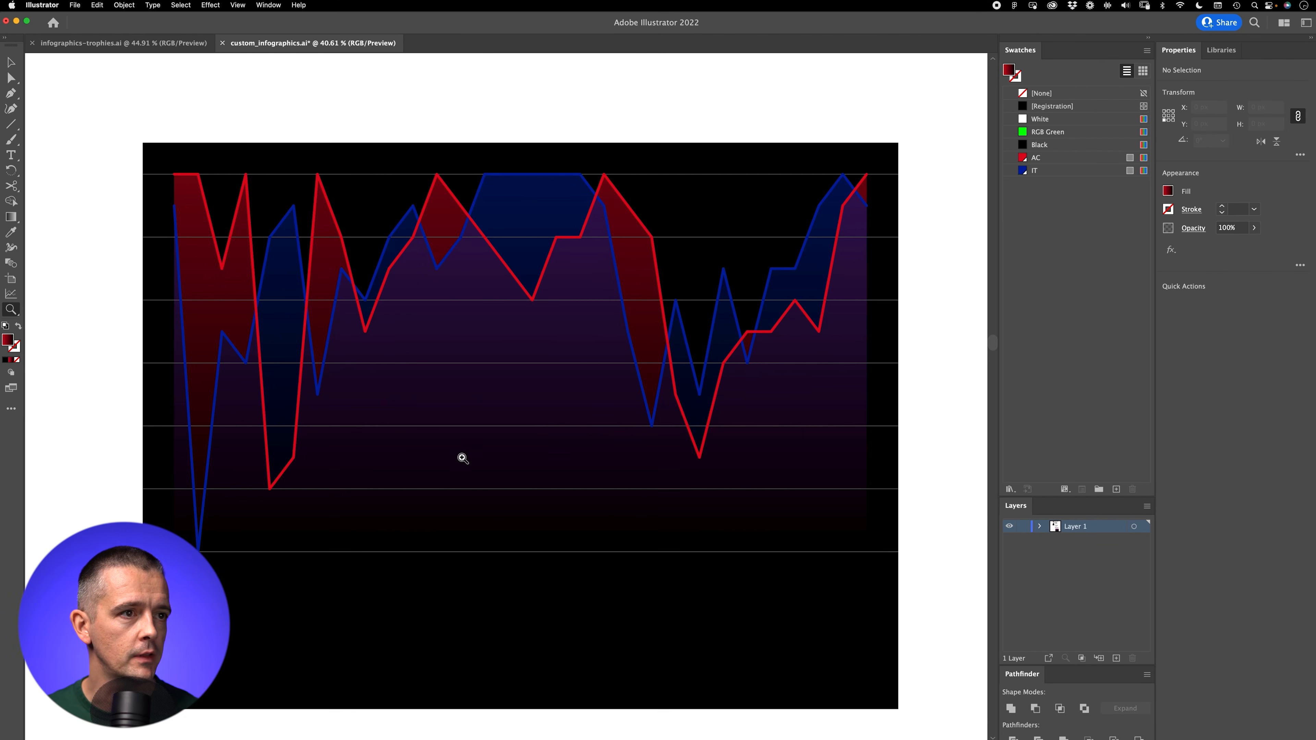
left_click_drag(615, 332, 409, 446)
left_click_drag(721, 400, 474, 581)
key("v")
key("z")
left_click_drag(583, 221, 581, 302)
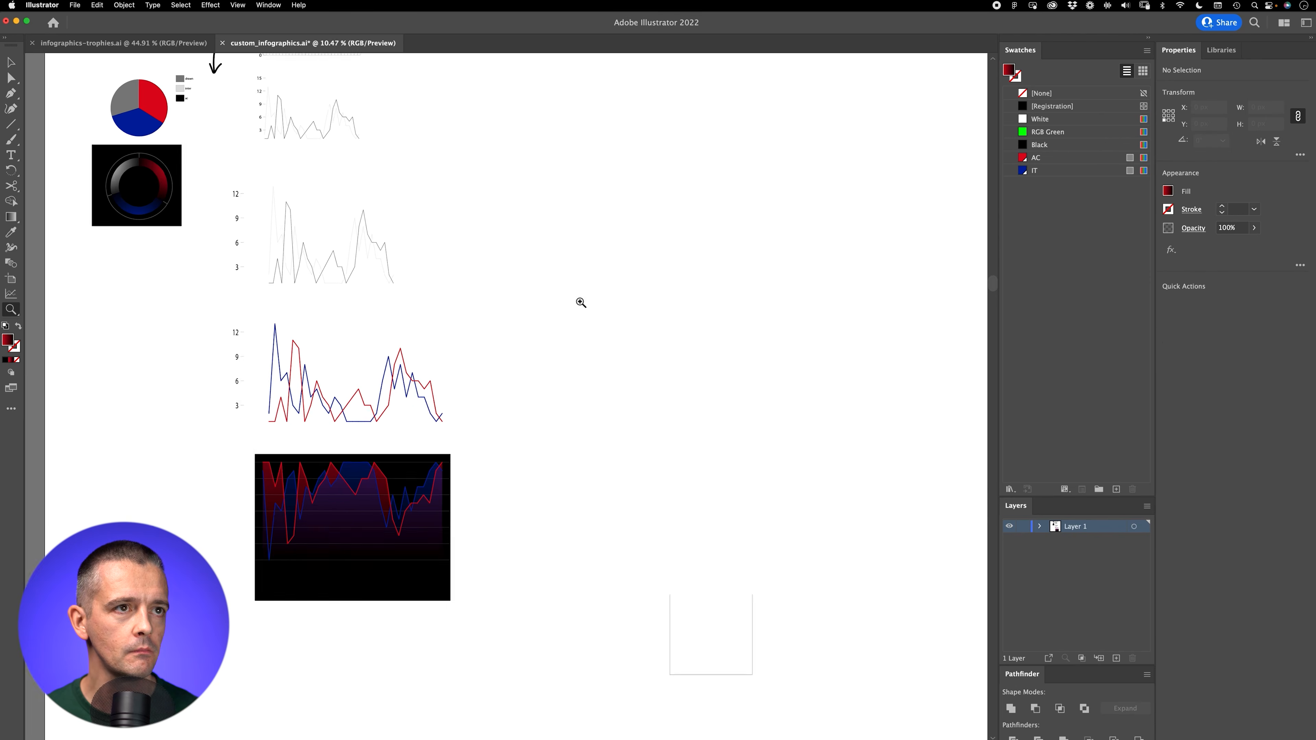
Step: Copy the Trophies table from Numbers, paste it onto an empty area of the Illustrator artboard, and deselect it
key("super+Tab")
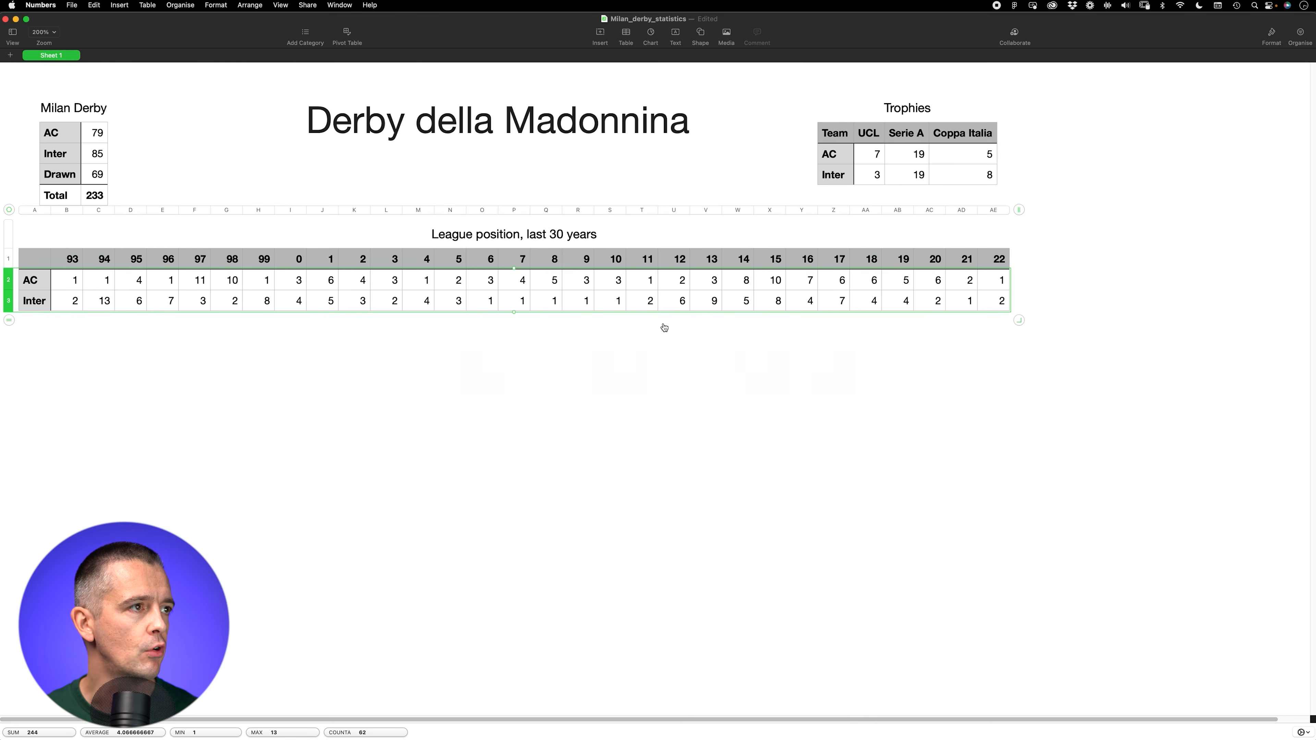
left_click(847, 125)
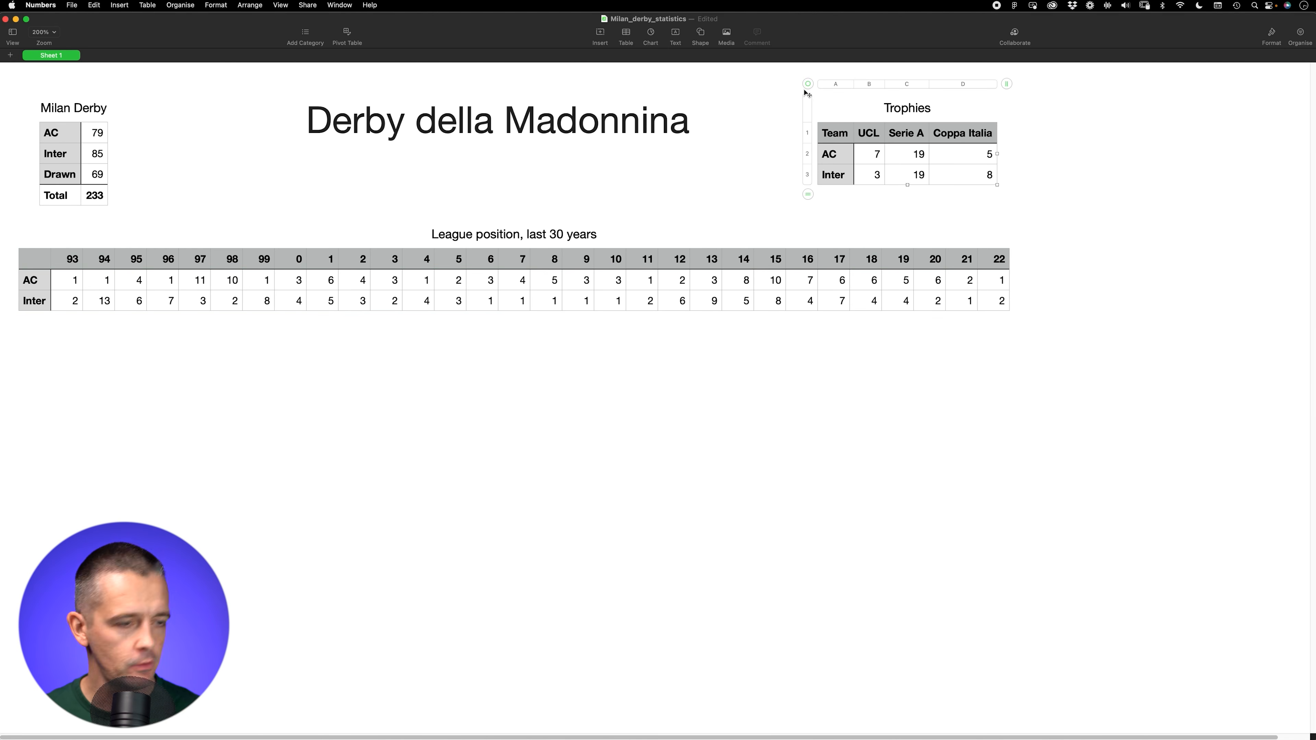
key("super+Tab")
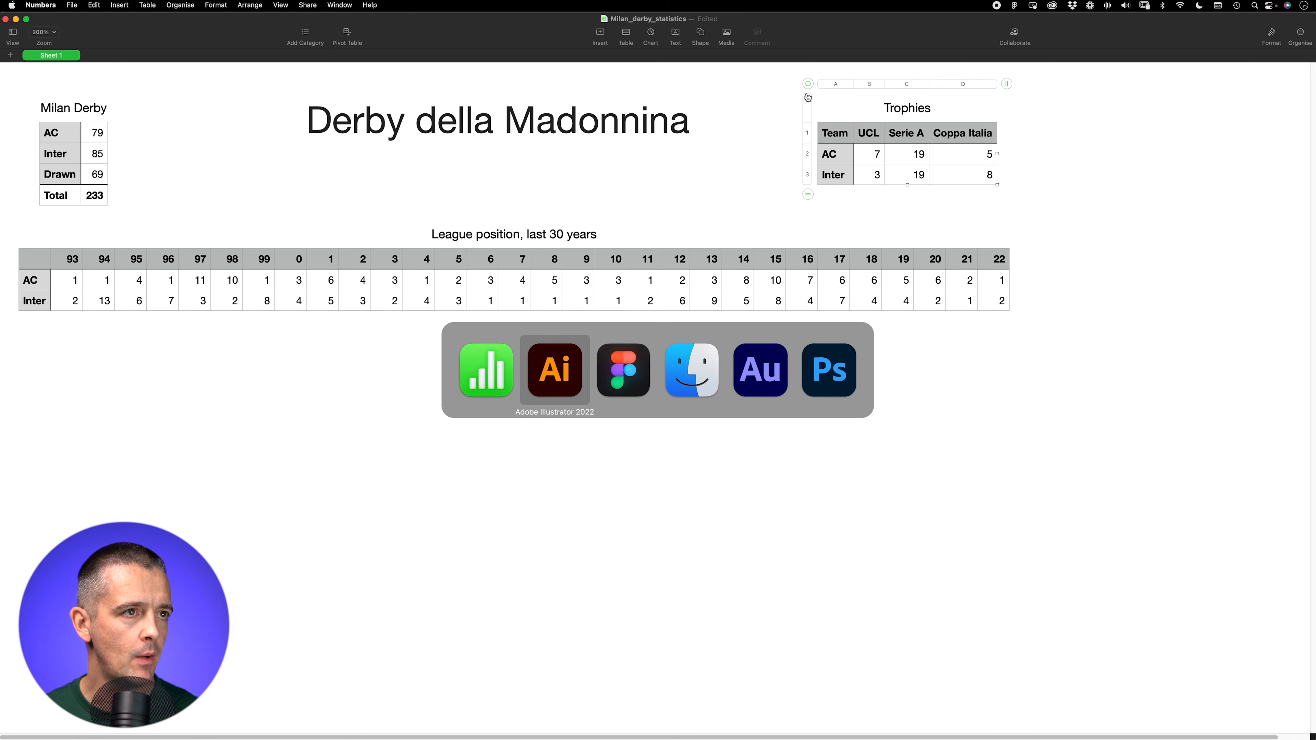
left_click_drag(573, 126, 520, 409)
left_click_drag(932, 391, 638, 278)
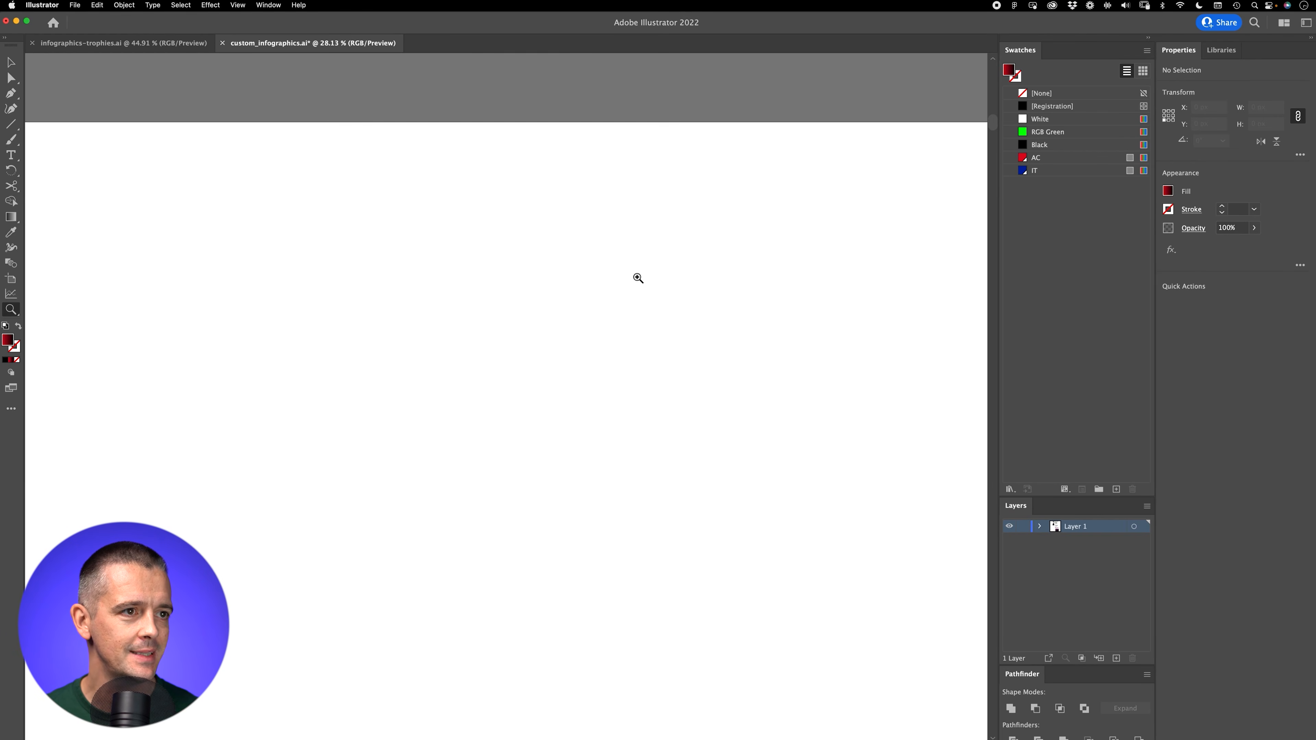
left_click(556, 279)
key("super+v")
left_click_drag(528, 383, 484, 456)
left_click_drag(581, 546, 574, 424)
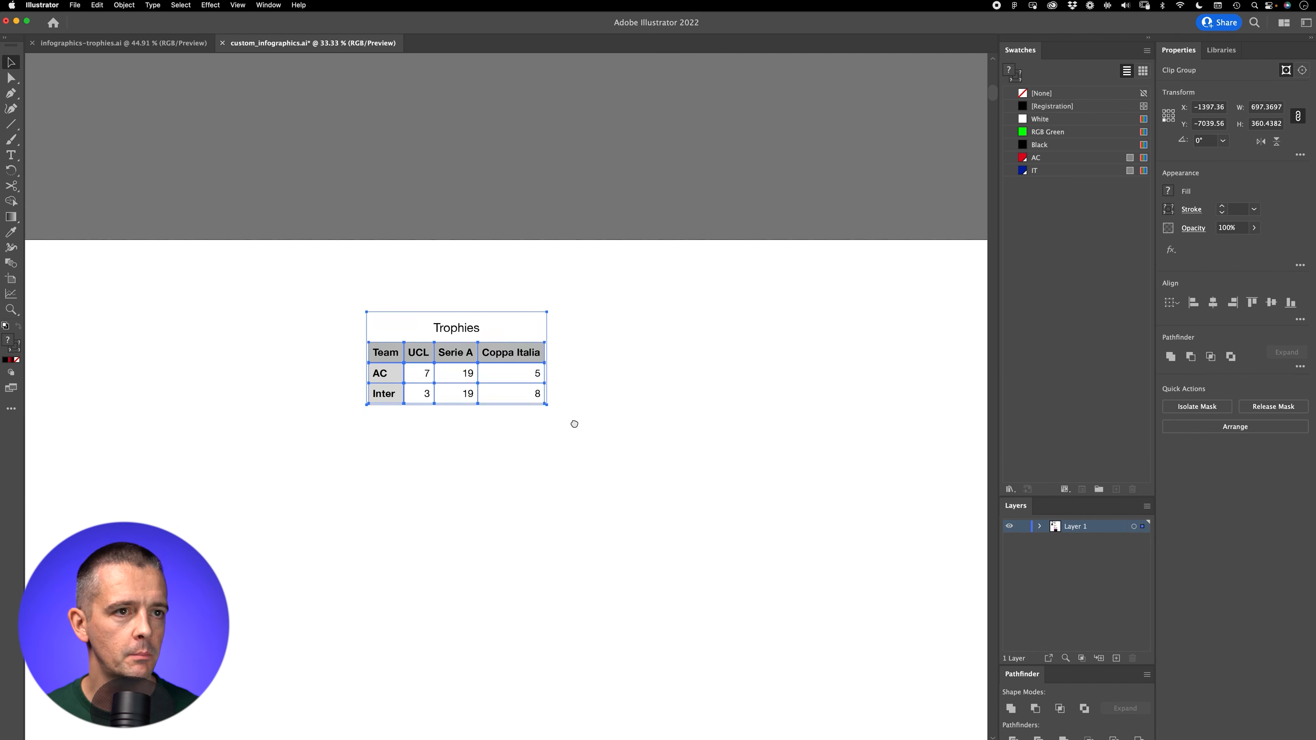
scroll(519, 388, "down", 5)
left_click(456, 359)
Step: Mock up a red gradient bar and a 1800 by 200 px IT blue bar below the Trophies table, and delete both
key("m")
left_click_drag(389, 329, 699, 381)
left_click_drag(388, 433, 853, 485)
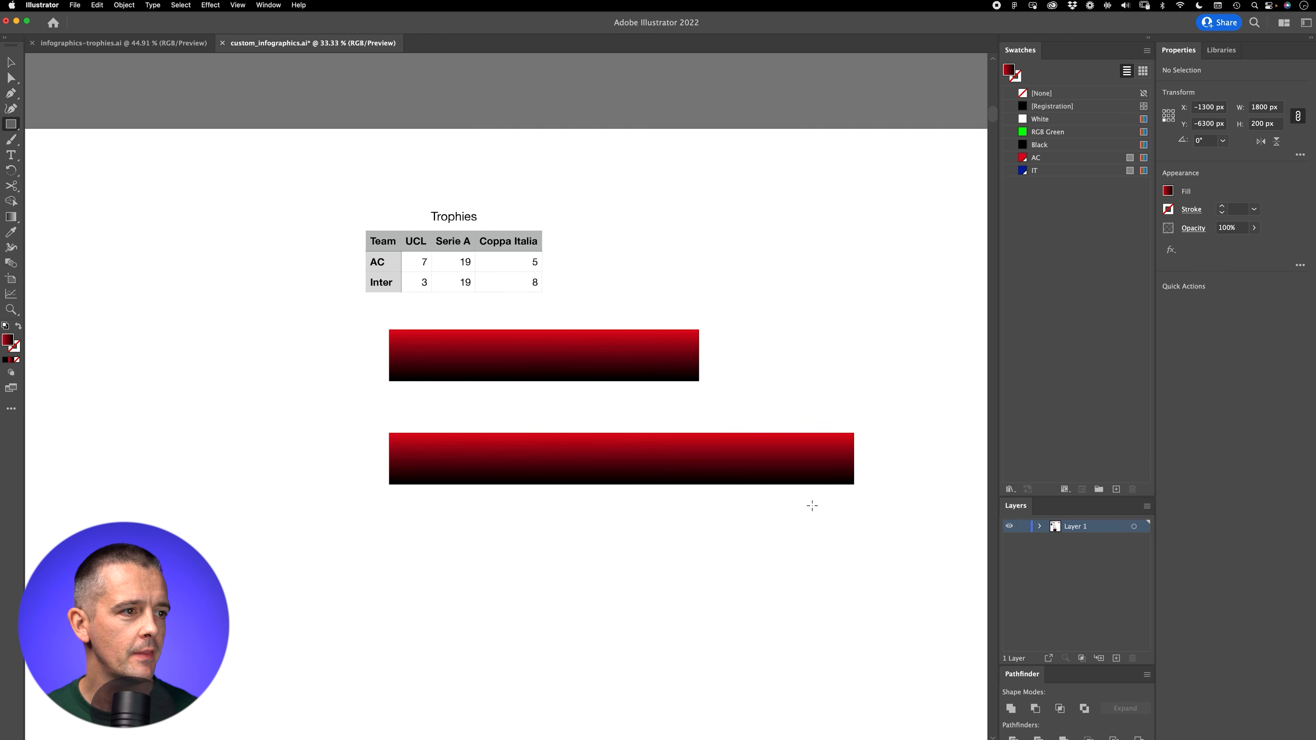
key("v")
left_click_drag(673, 479, 677, 433)
left_click(1035, 171)
left_click(647, 512)
left_click_drag(610, 543, 756, 351)
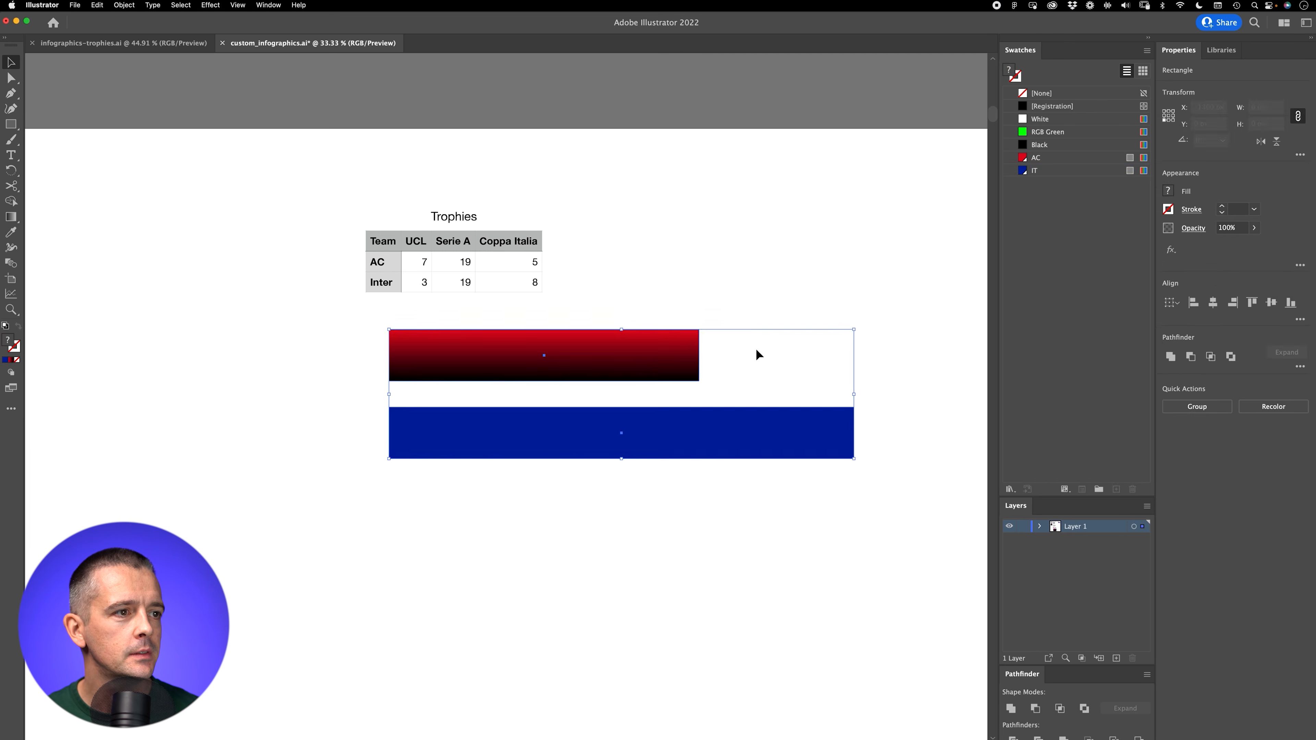
key("Delete")
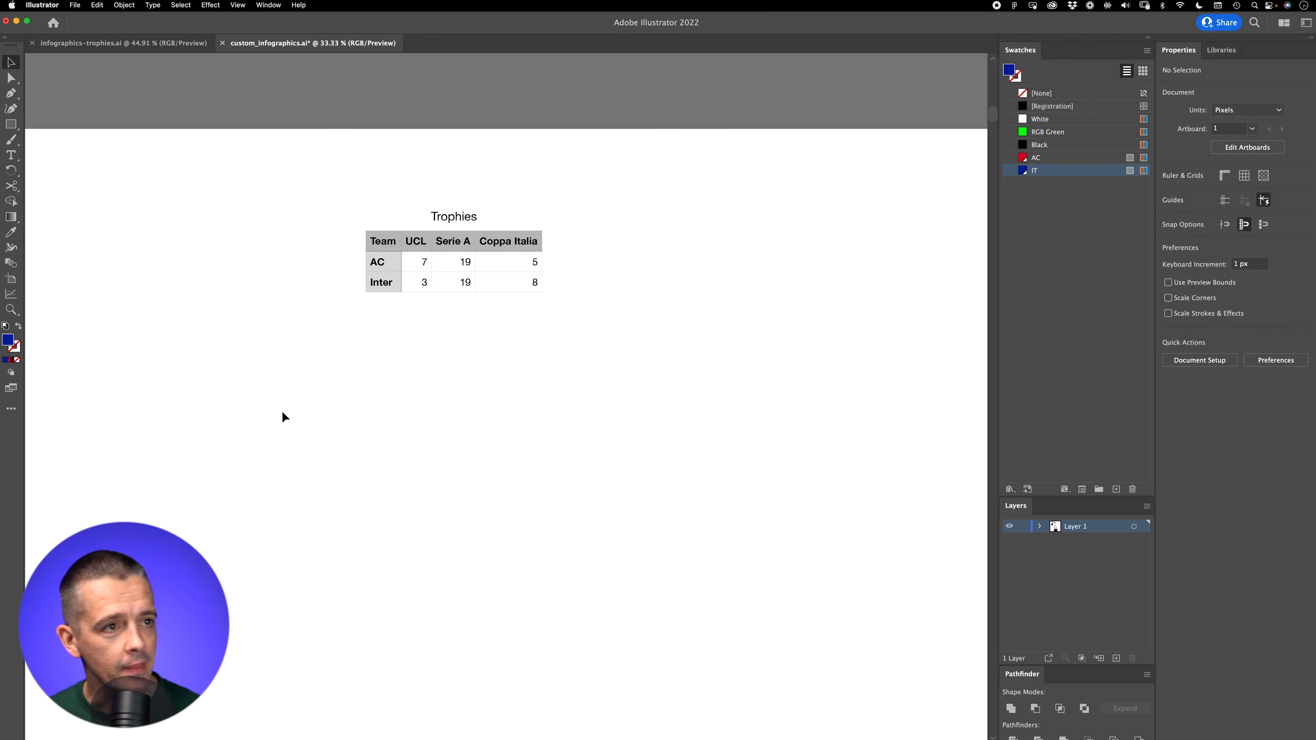
Step: Switch to the infographics-trophies.ai document and make its draw layer visible
scroll(596, 353, "right", 3)
scroll(596, 353, "down", 1)
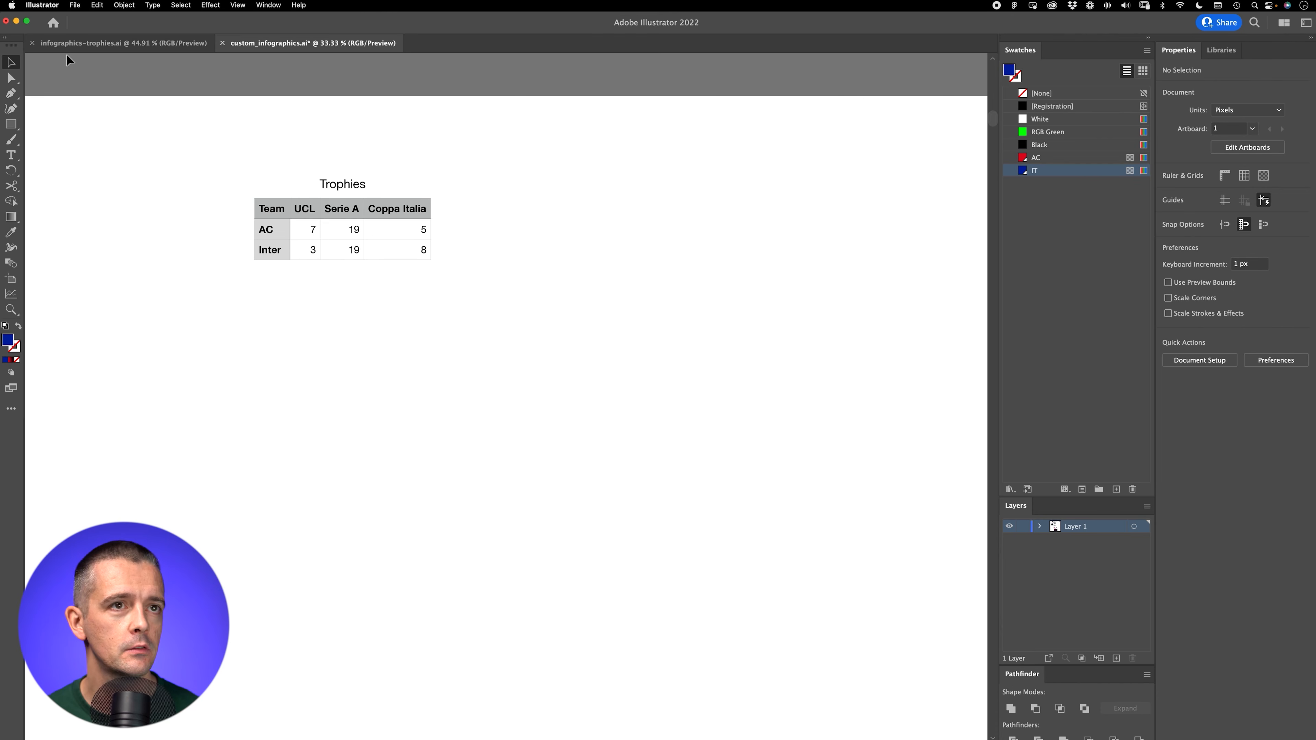
left_click(78, 44)
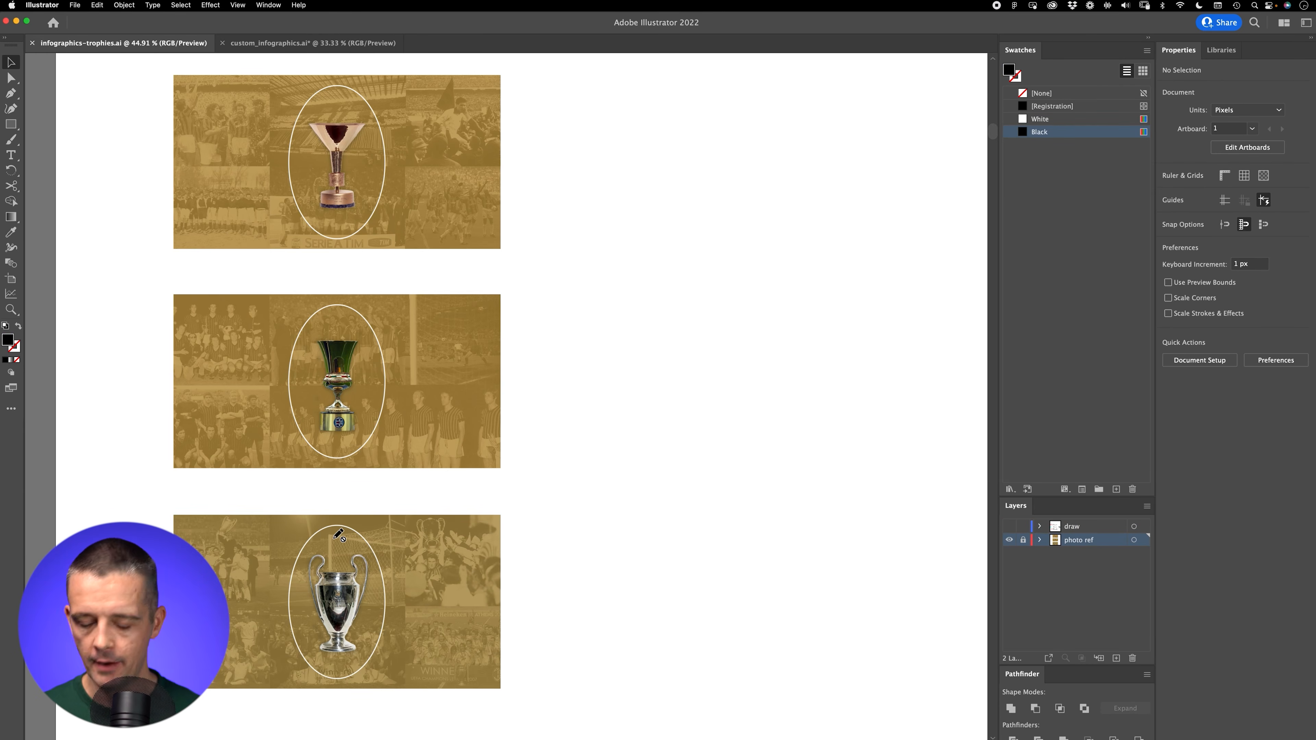
left_click(1010, 526)
Step: Examine the two-handled cup's tracing over its reference photo, and the other two trophies' construction shapes in outline view
key("super+y")
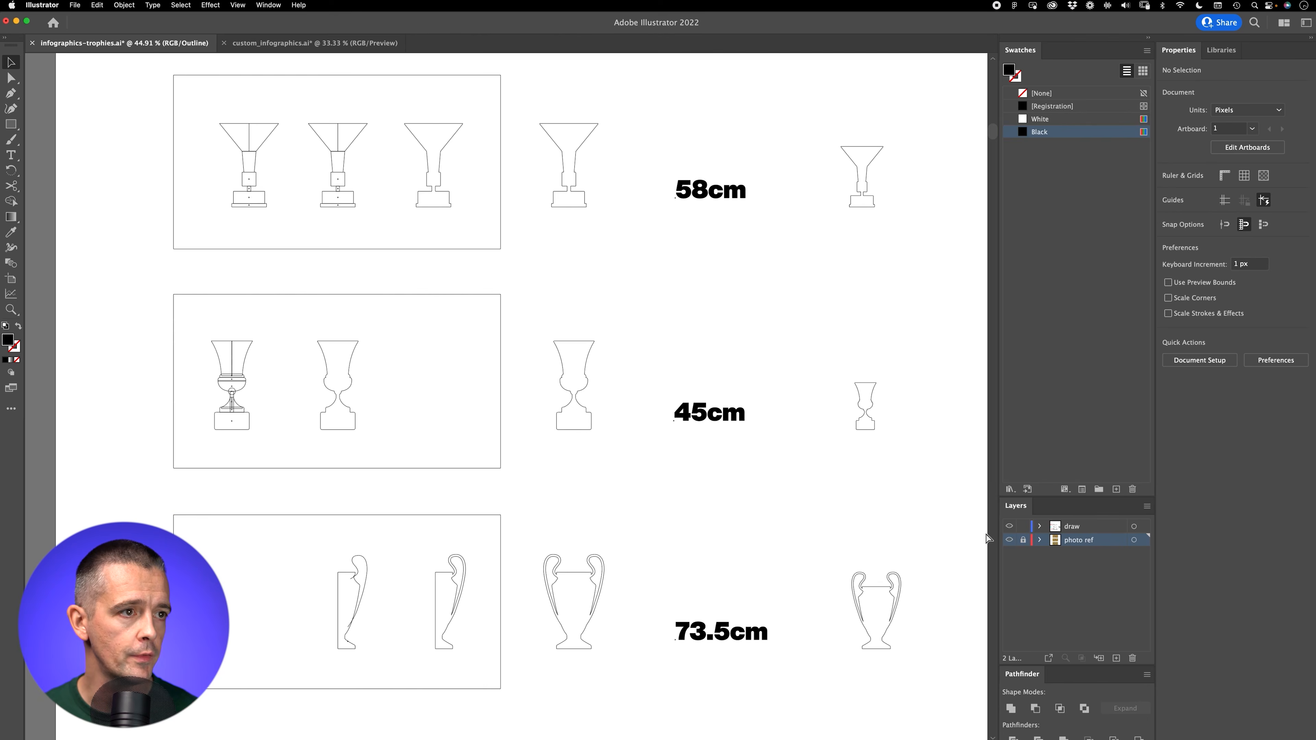
key("super+y")
key("z")
left_click_drag(344, 597, 607, 436)
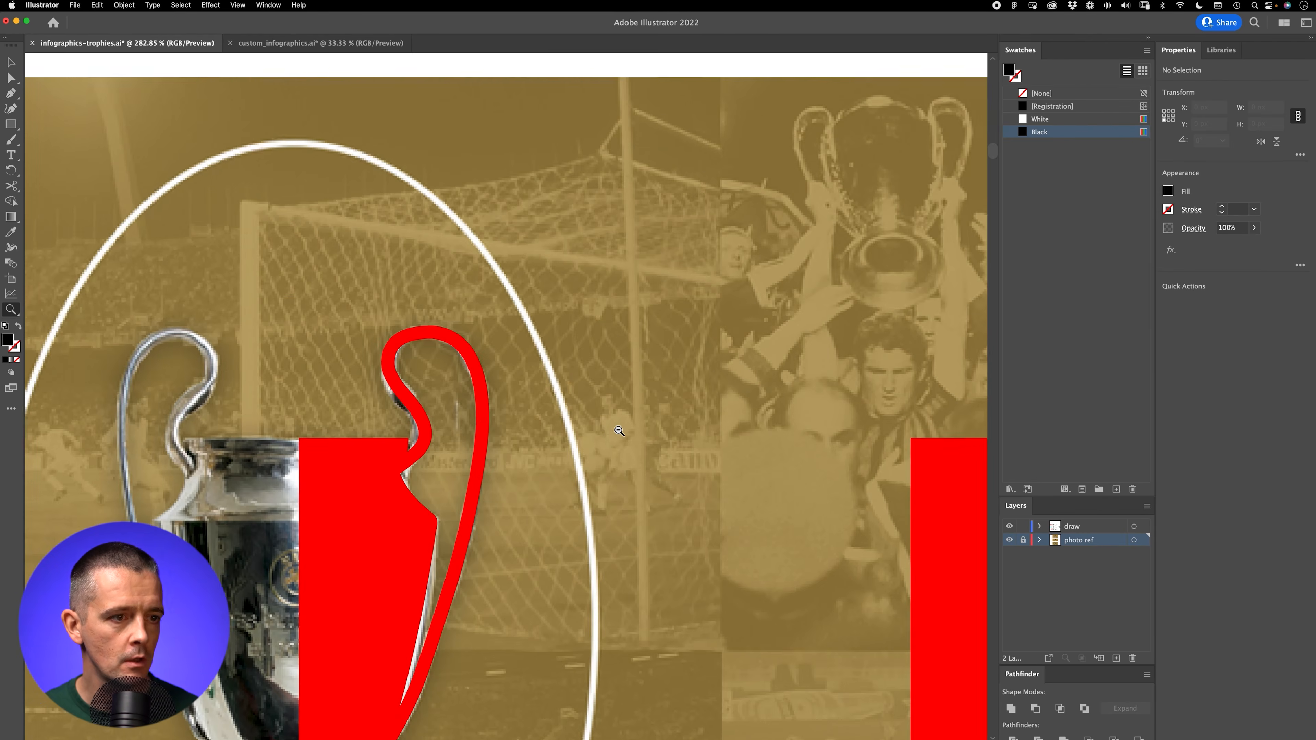
key("super+y")
left_click_drag(560, 373, 482, 451)
left_click_drag(482, 187, 492, 643)
left_click_drag(460, 276, 462, 533)
left_click_drag(193, 387, 418, 382)
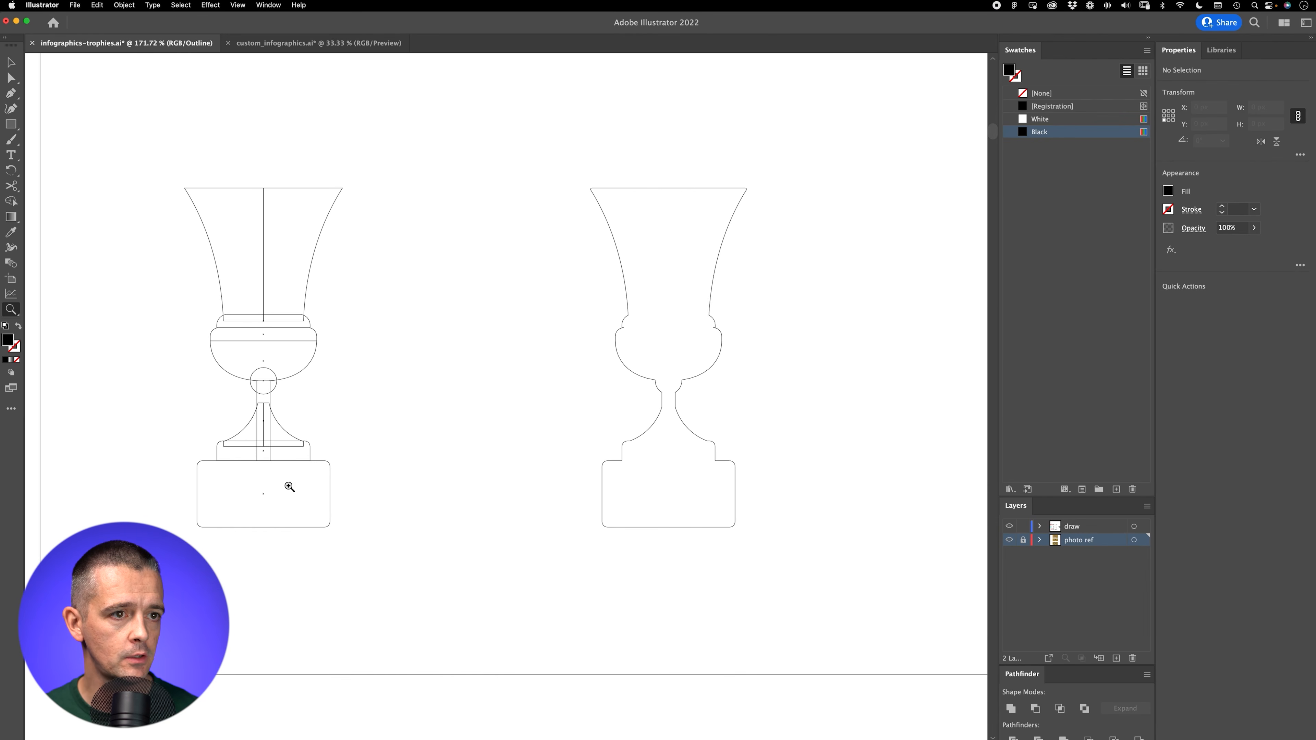
left_click_drag(425, 267, 409, 535)
left_click_drag(415, 81, 413, 642)
left_click_drag(618, 451, 408, 471)
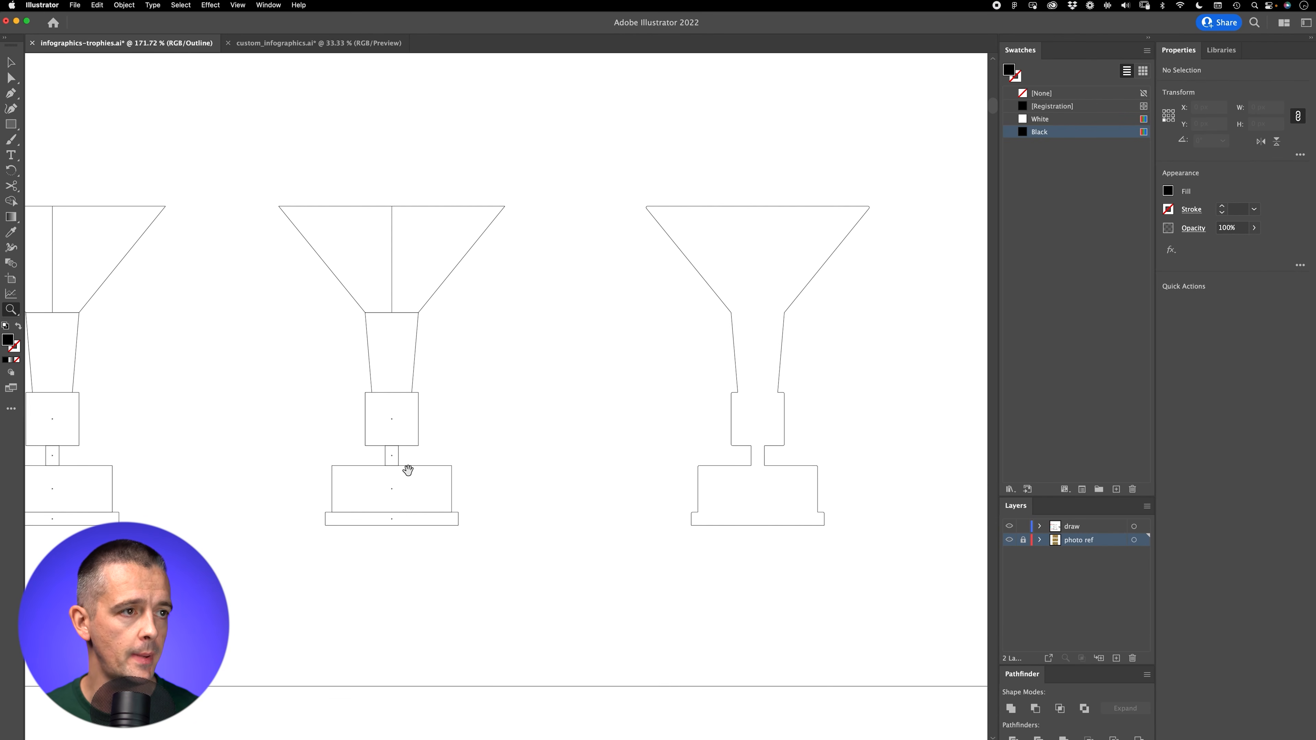
Step: Examine the whole trophy artboard, comparing the finished silhouettes with the 58cm, 45cm and 73.5cm height labels and the scaled copies
key("cmd+minus")
key("cmd+minus")
key("cmd+minus")
key("cmd+minus")
key("cmd+minus")
key("cmd+minus")
key("cmd+minus")
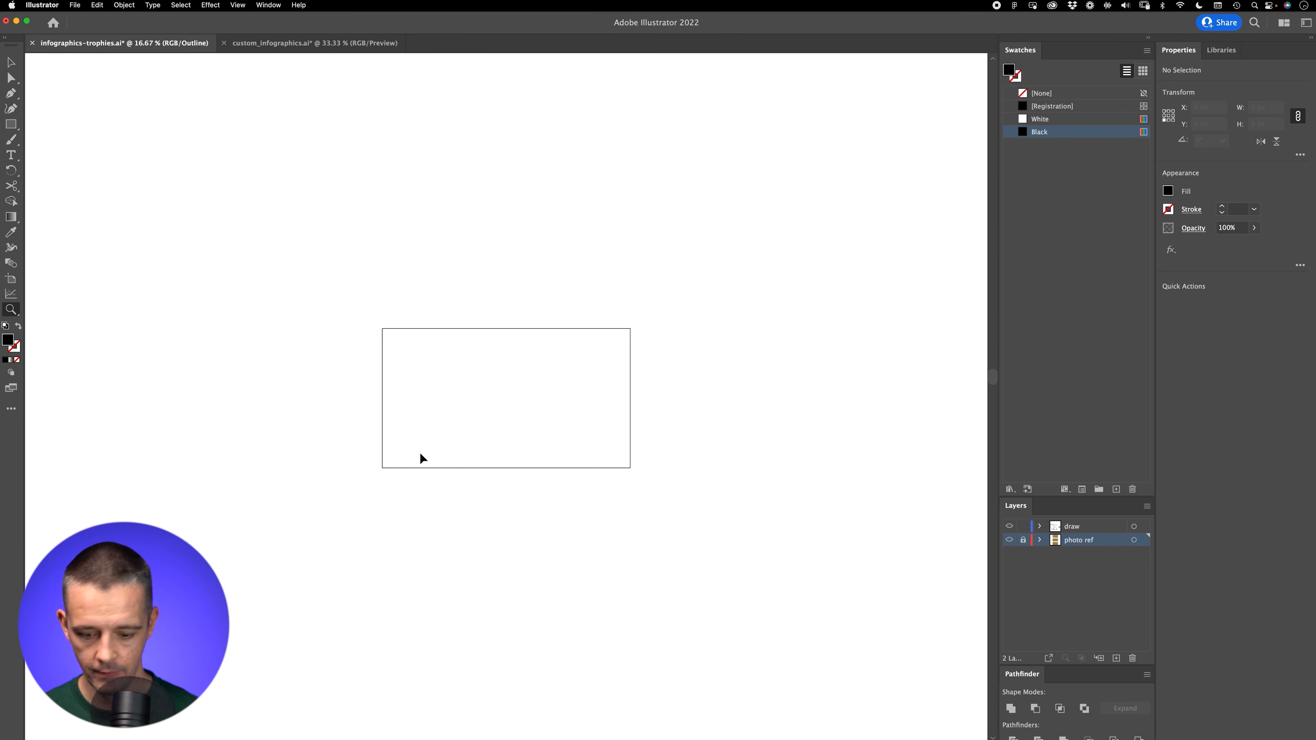
key("super+minus")
key("super+minus")
key("super+minus")
key("super+minus")
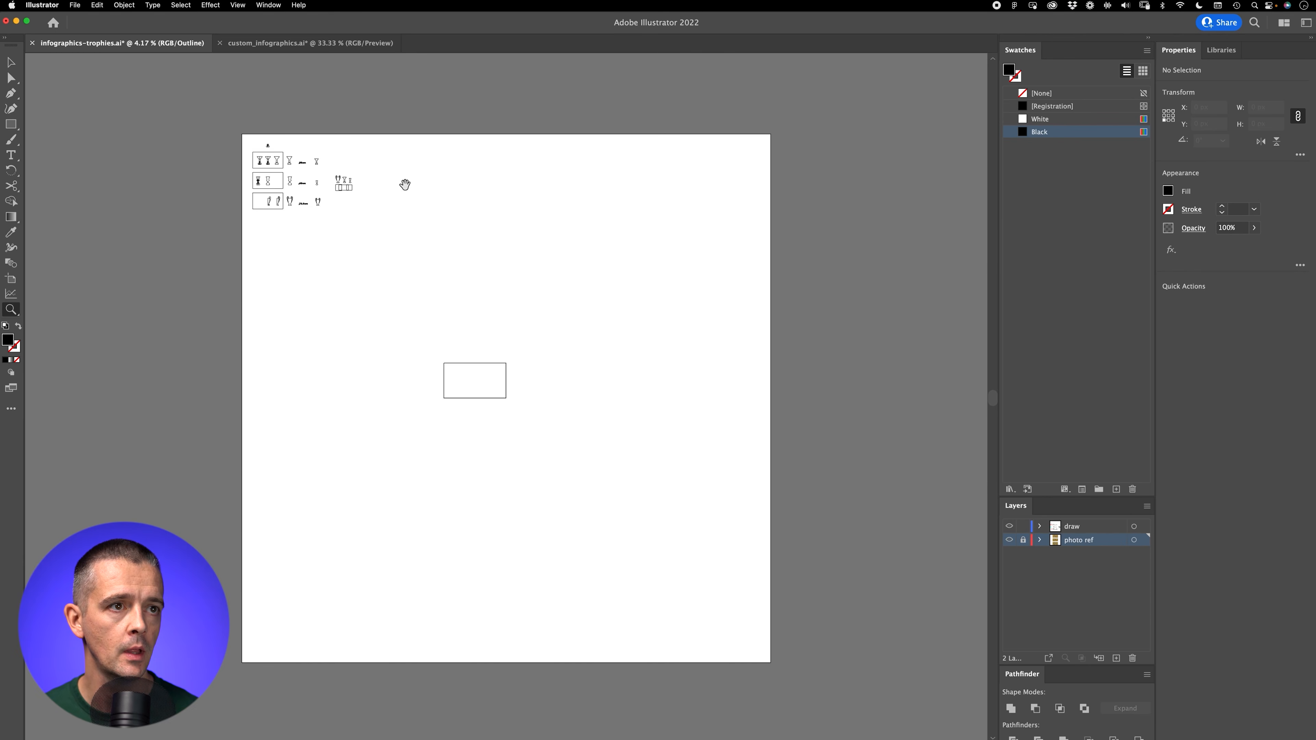
left_click_drag(307, 317, 646, 212)
left_click_drag(272, 276, 515, 504)
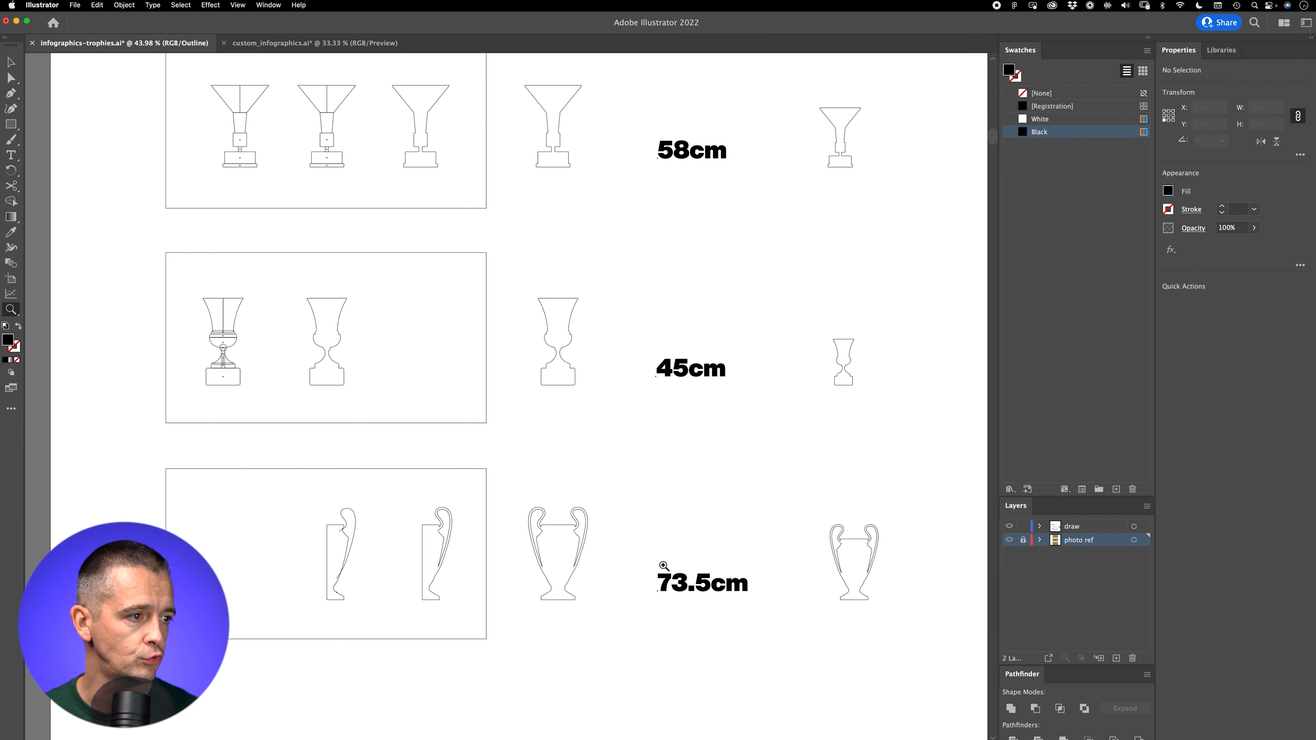
left_click_drag(611, 376, 628, 474)
left_click_drag(312, 334, 404, 275)
left_click_drag(449, 256, 398, 308)
left_click_drag(434, 179, 435, 426)
left_click_drag(410, 295, 459, 266)
key("v")
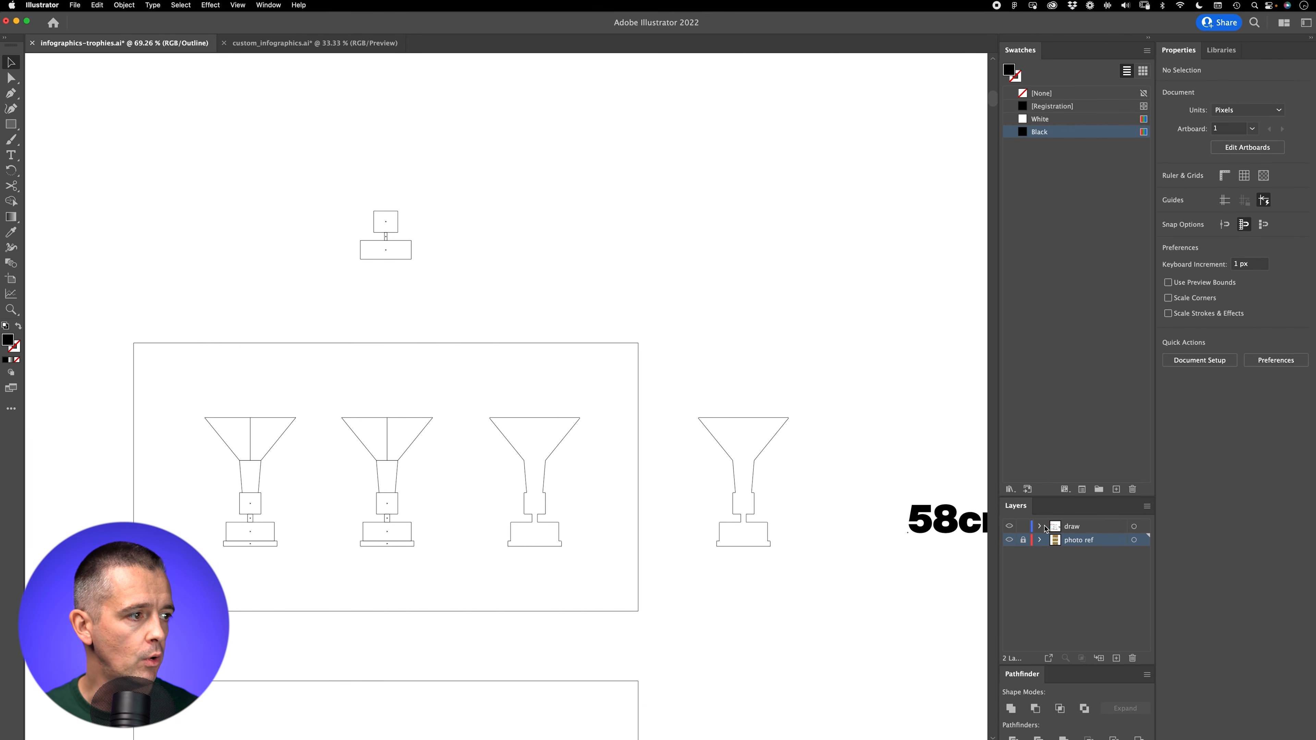
Step: Return the artwork to preview mode and delete the loose red base shapes above the funnel-shaped trophy's reference photo
left_click(1009, 526)
left_click(1009, 540)
left_click(1010, 526)
left_click(1009, 540)
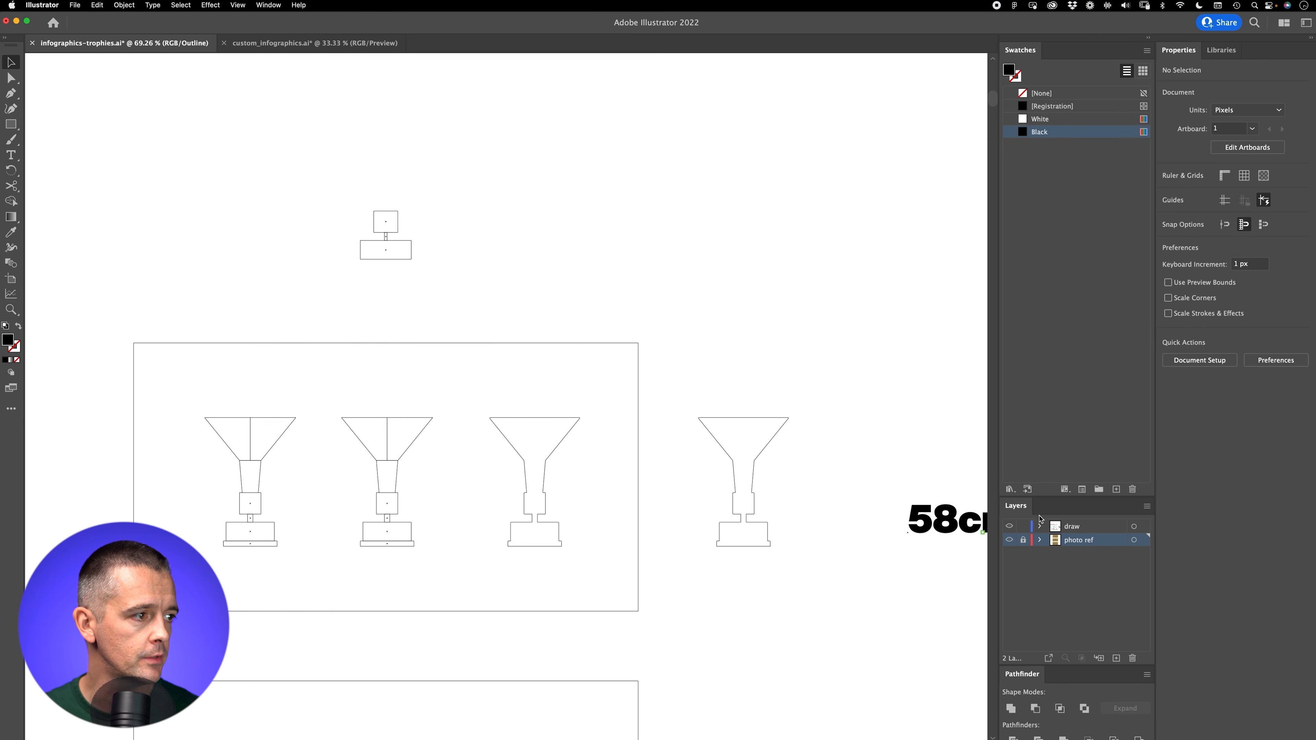
key("super+y")
left_click_drag(402, 227, 382, 263)
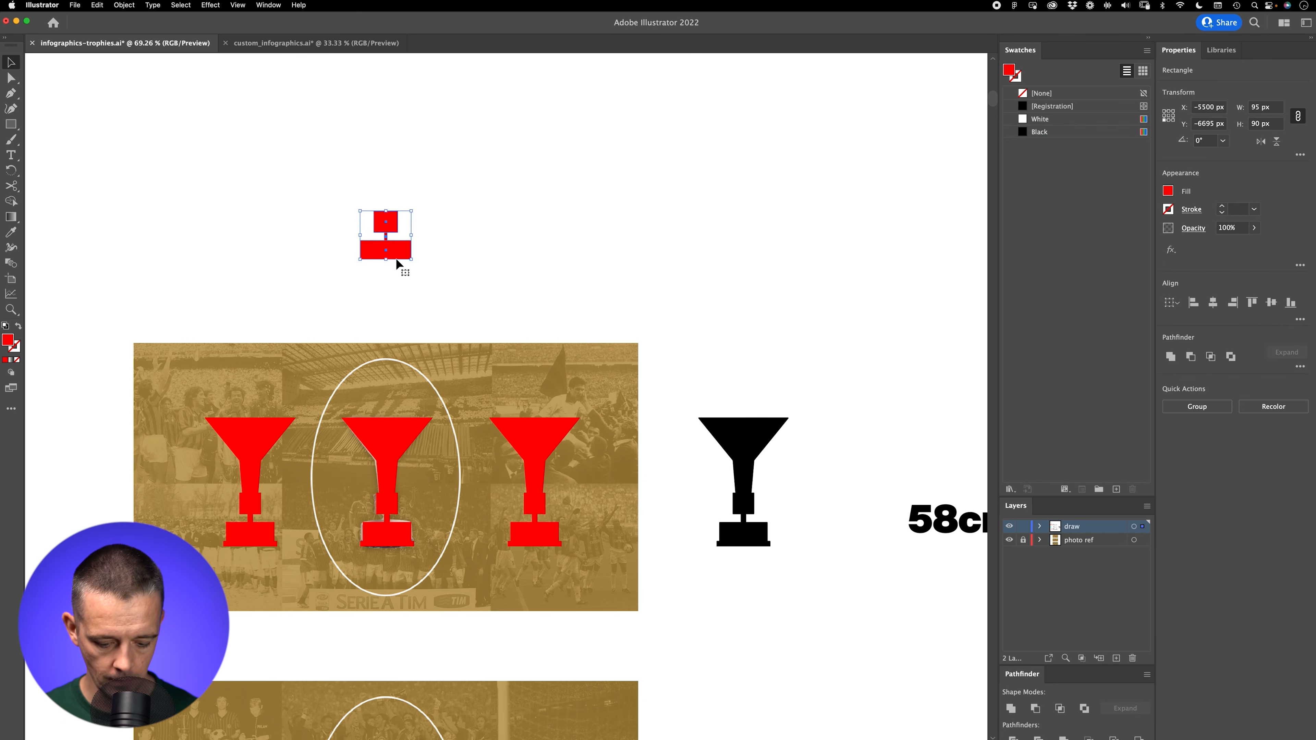
key("Delete")
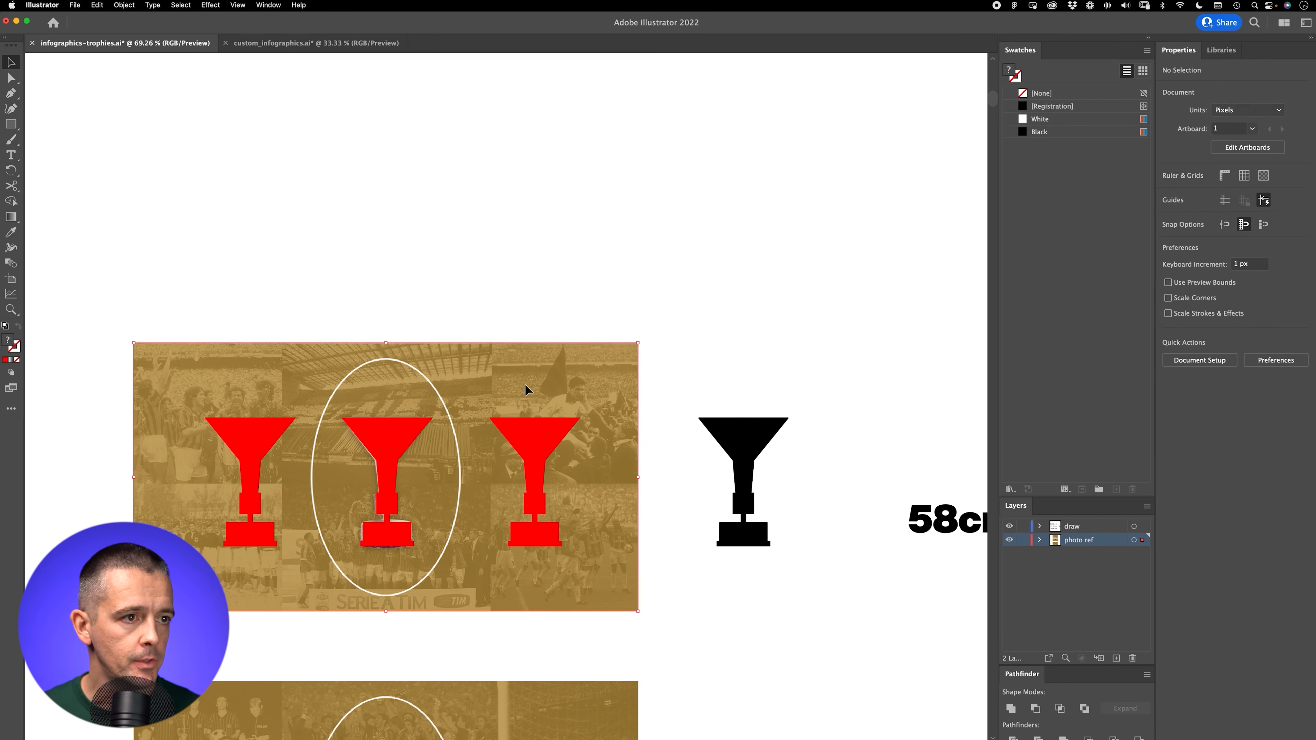
Step: Unlock and duplicate the funnel-shaped trophy's reference photo directly above the original, and show the grid over the copy
left_click_drag(514, 398, 474, 85)
left_click(652, 220)
scroll(428, 200, "up", 10)
left_click_drag(213, 183, 391, 422)
key("r")
key("super+apostrophe")
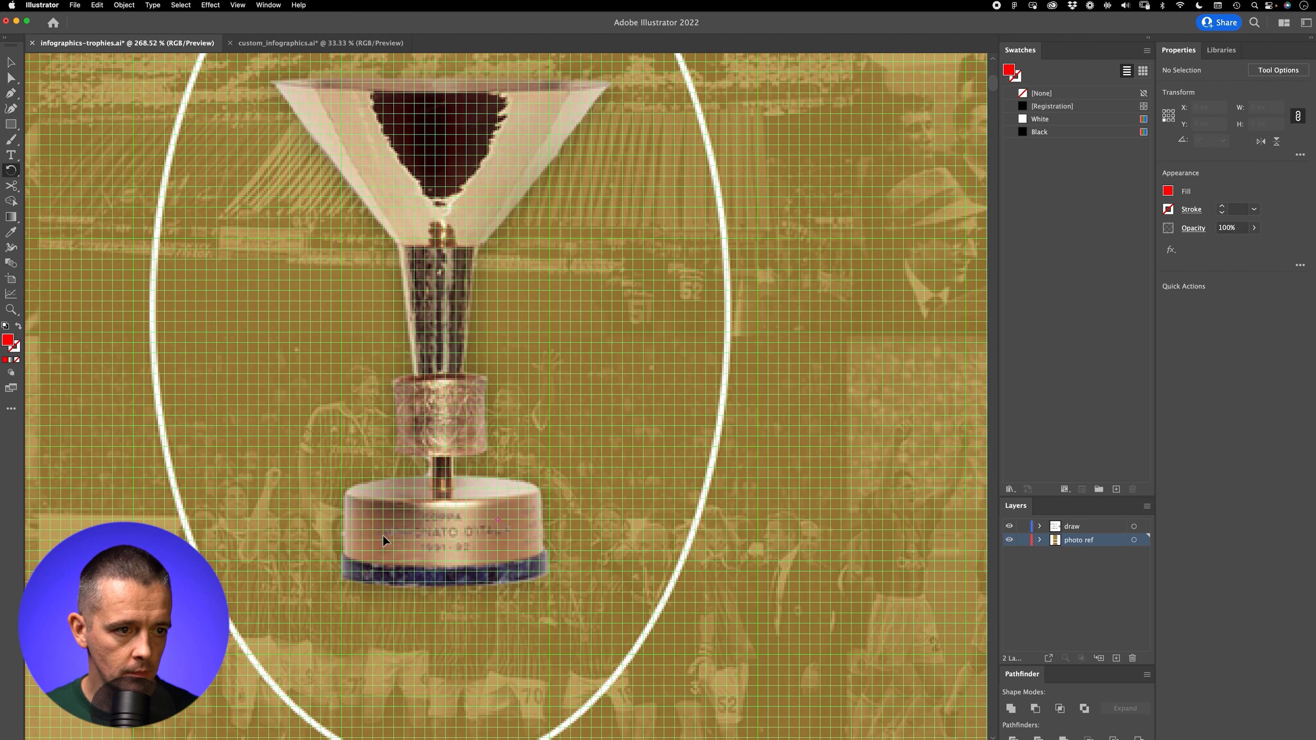
Step: Trace the trophy's wide base, narrow connector and square collar on the copied photo with three red rectangles
key("m")
left_click_drag(352, 561, 540, 492)
left_click_drag(424, 456, 446, 487)
left_click_drag(393, 384, 485, 457)
key("super+shift+a")
Step: Examine the red construction stages and the finished black funnel-shaped silhouette, including its slightly rounded corners, at close range
key("z")
left_click_drag(608, 326, 396, 460)
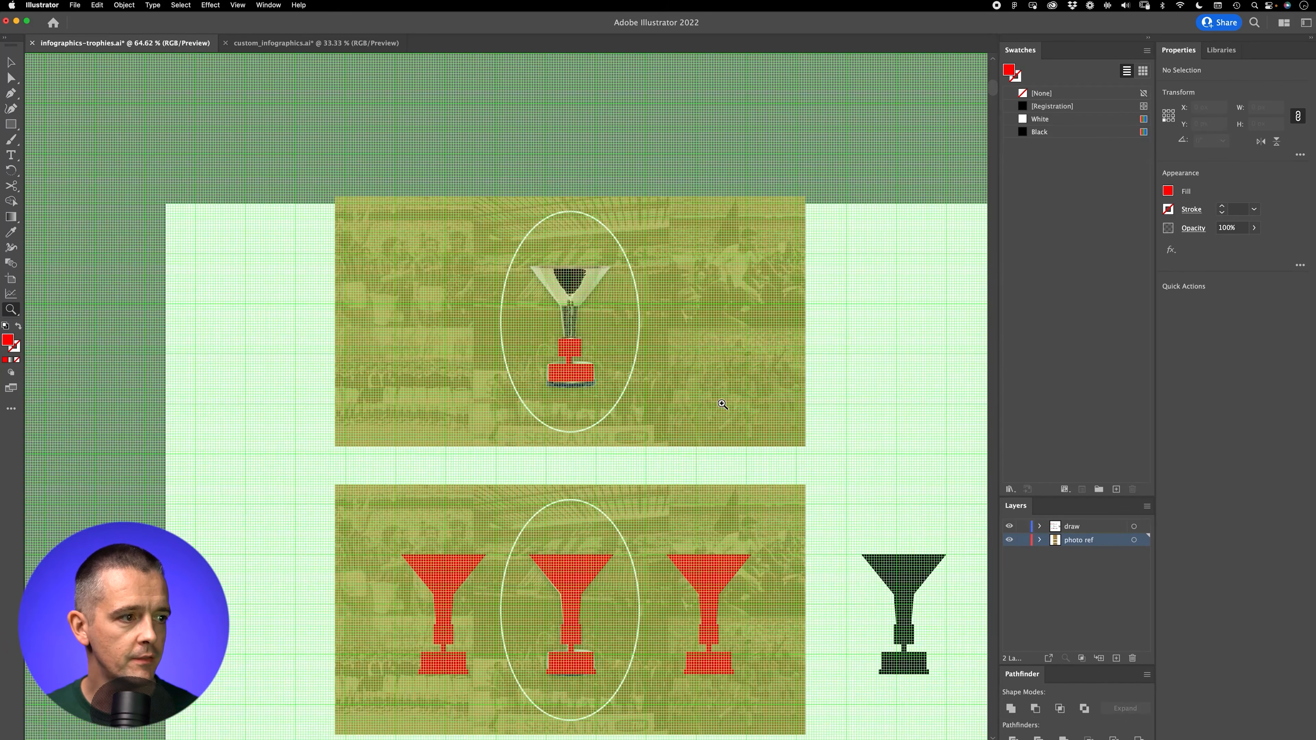
left_click_drag(971, 536, 602, 444)
left_click_drag(505, 478, 784, 309)
left_click_drag(568, 291, 405, 517)
left_click_drag(755, 494, 342, 218)
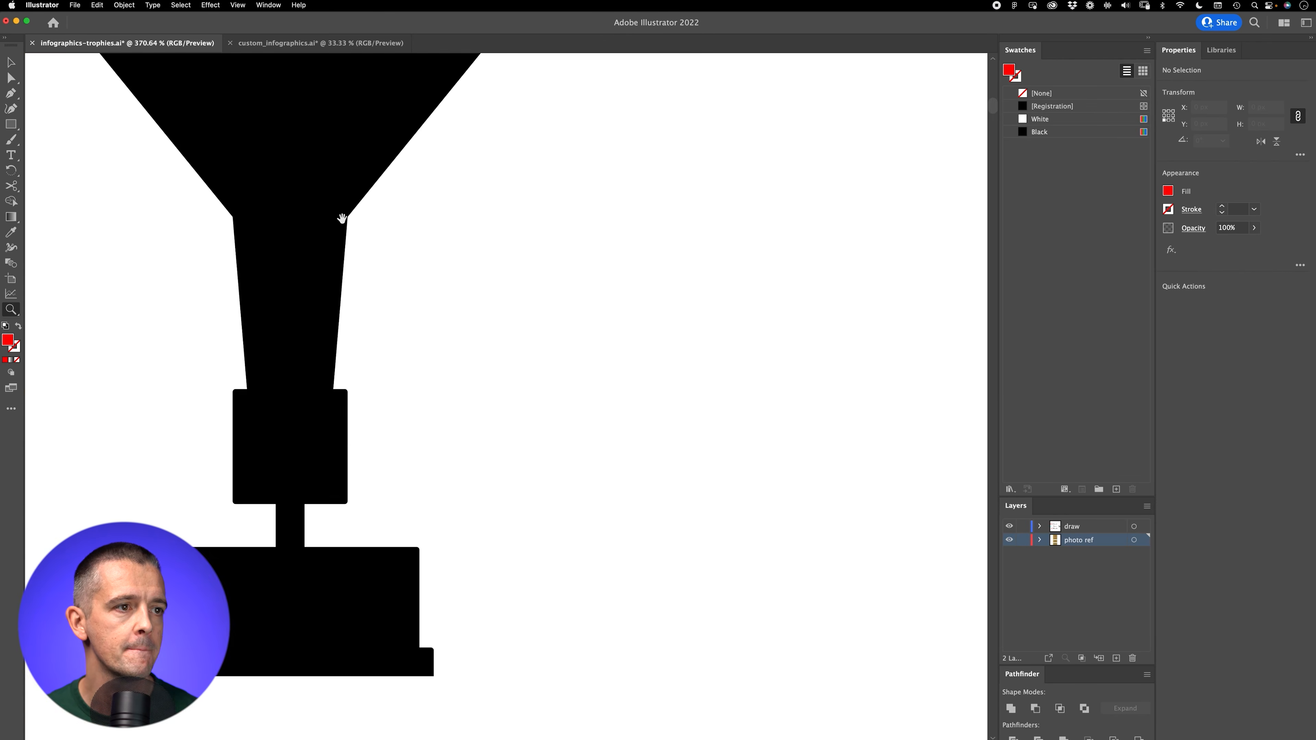
left_click_drag(610, 335, 435, 477)
Step: Examine the three scaled black trophy silhouettes side by side against the photos of a player holding the real trophies
left_click_drag(802, 492, 599, 326)
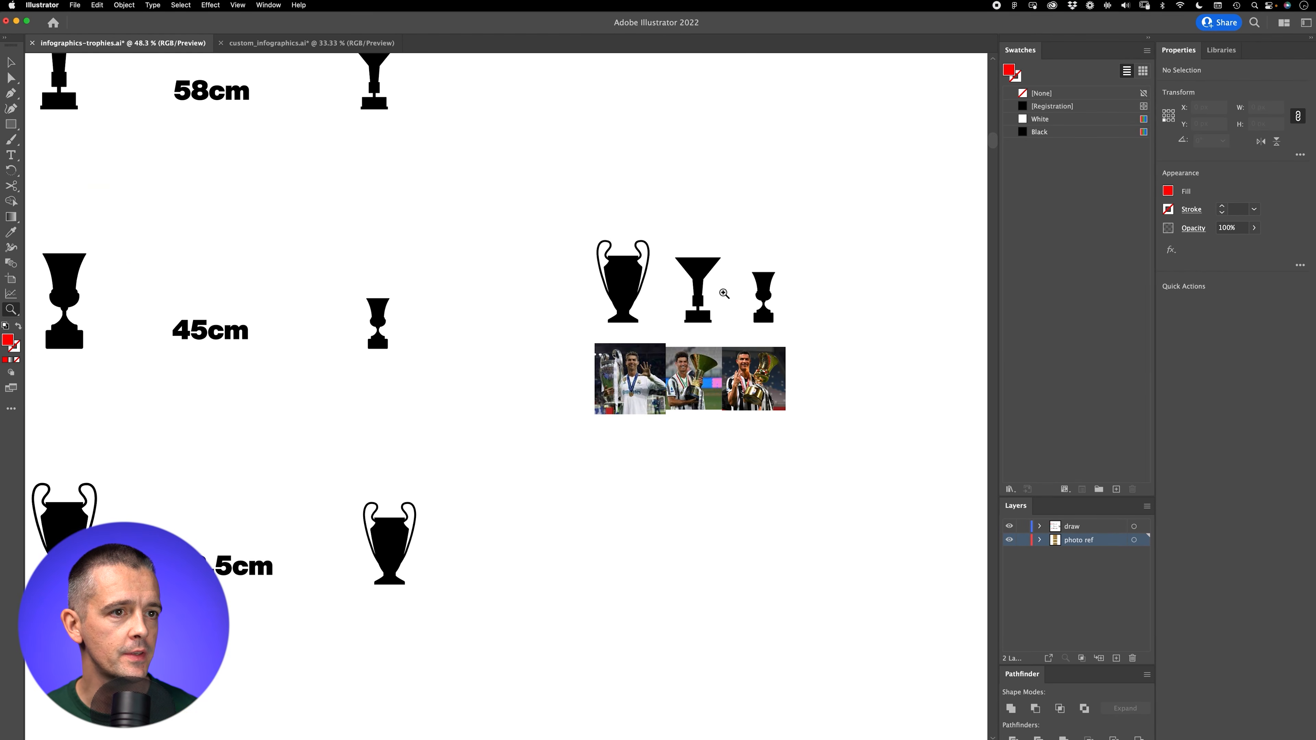
left_click_drag(309, 296, 680, 395)
left_click_drag(792, 548, 201, 478)
left_click_drag(473, 407, 632, 409)
left_click_drag(282, 472, 388, 565)
scroll(654, 488, "down", 1)
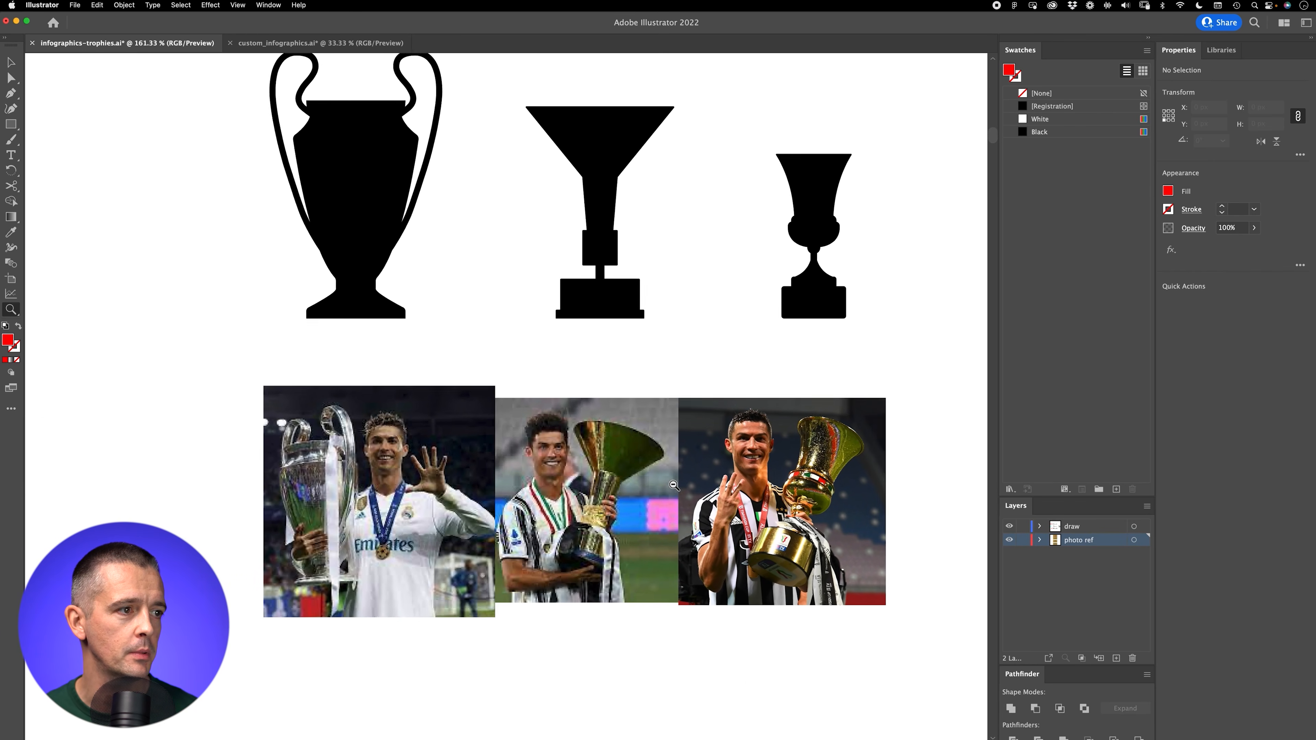
key("v")
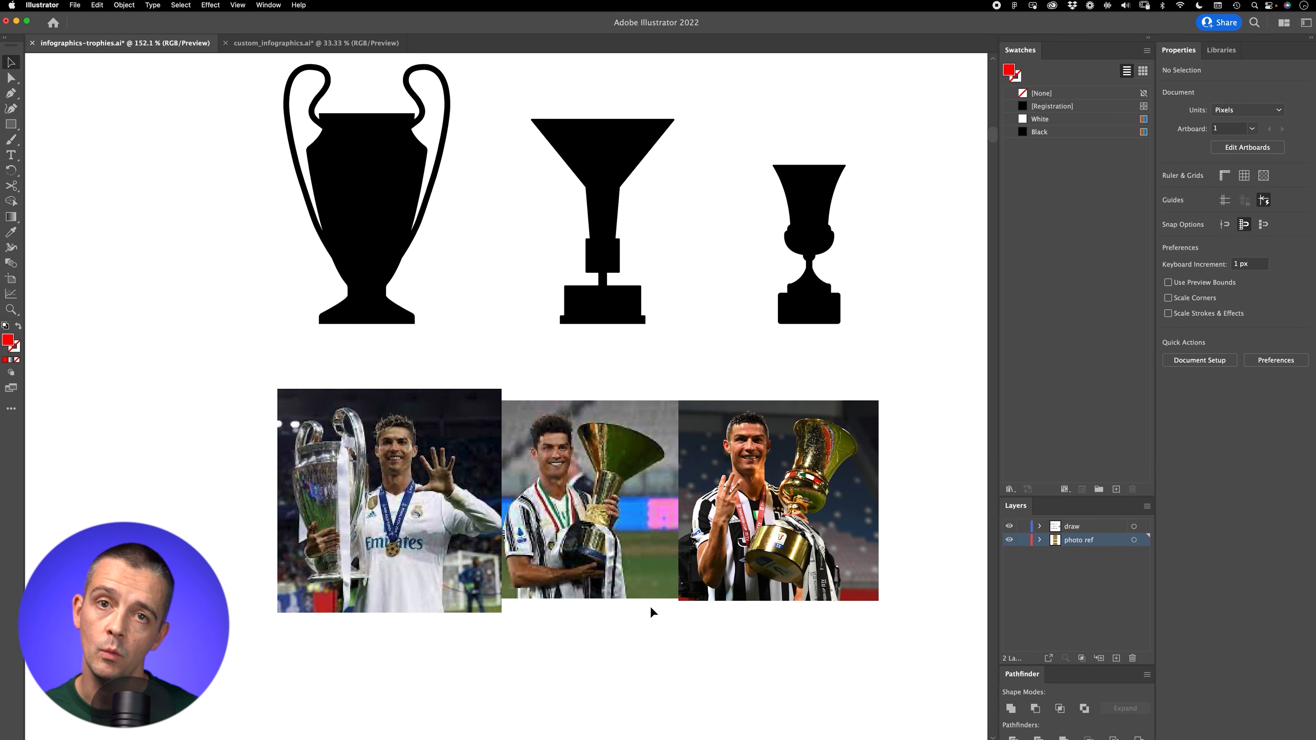
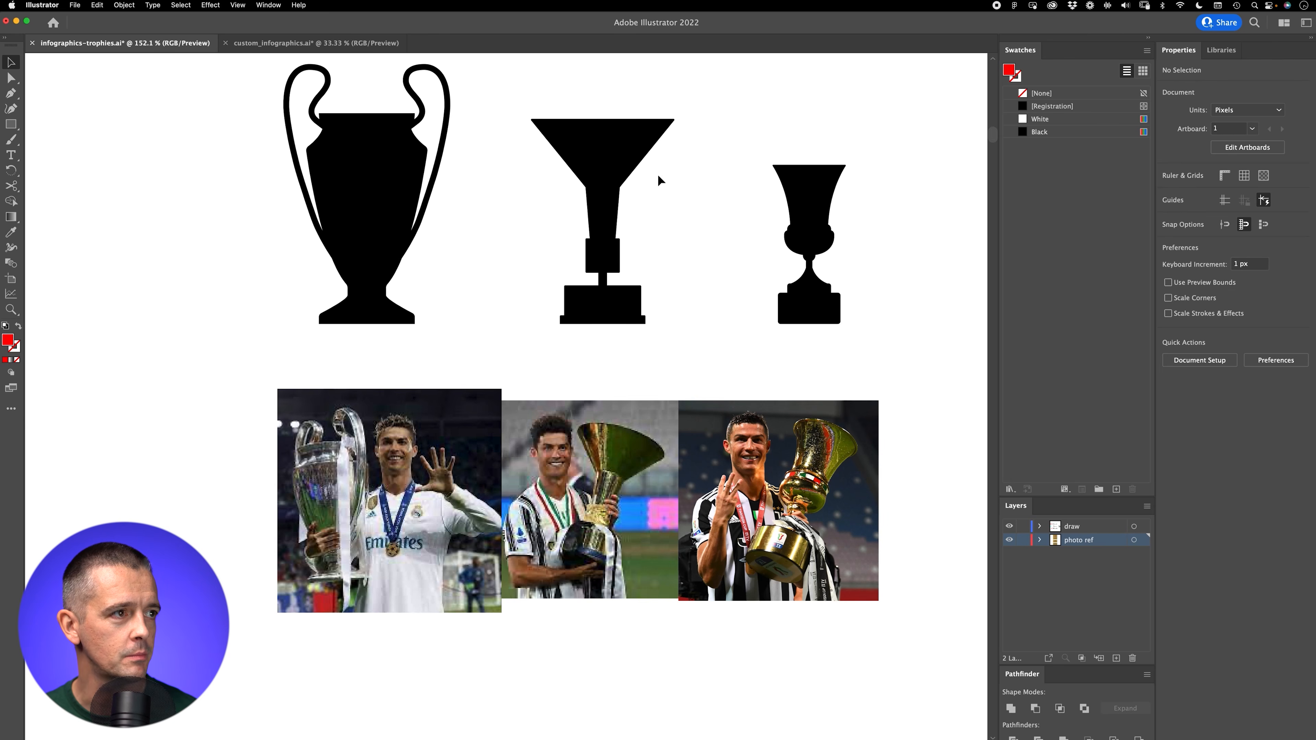
Step: Copy the three black trophy silhouettes from infographics-trophies.ai into the custom_infographics.ai document
left_click_drag(219, 62, 892, 347)
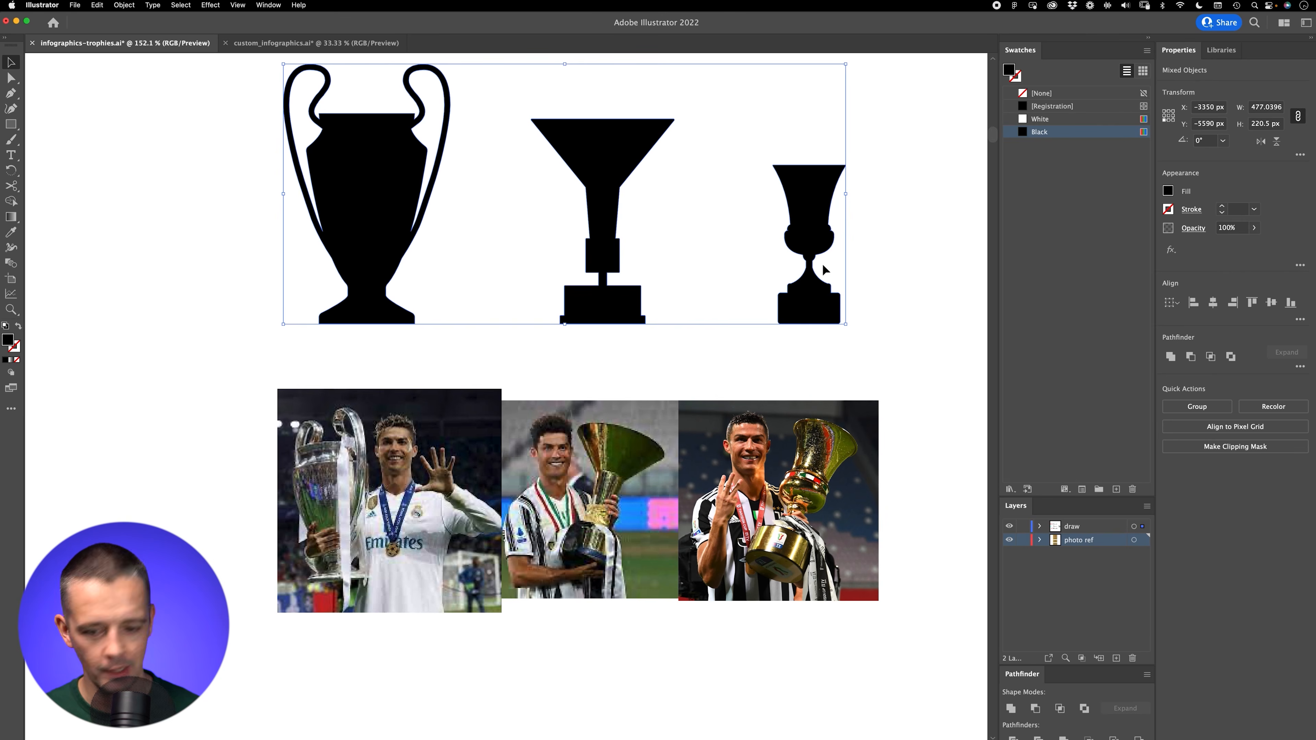
left_click(305, 45)
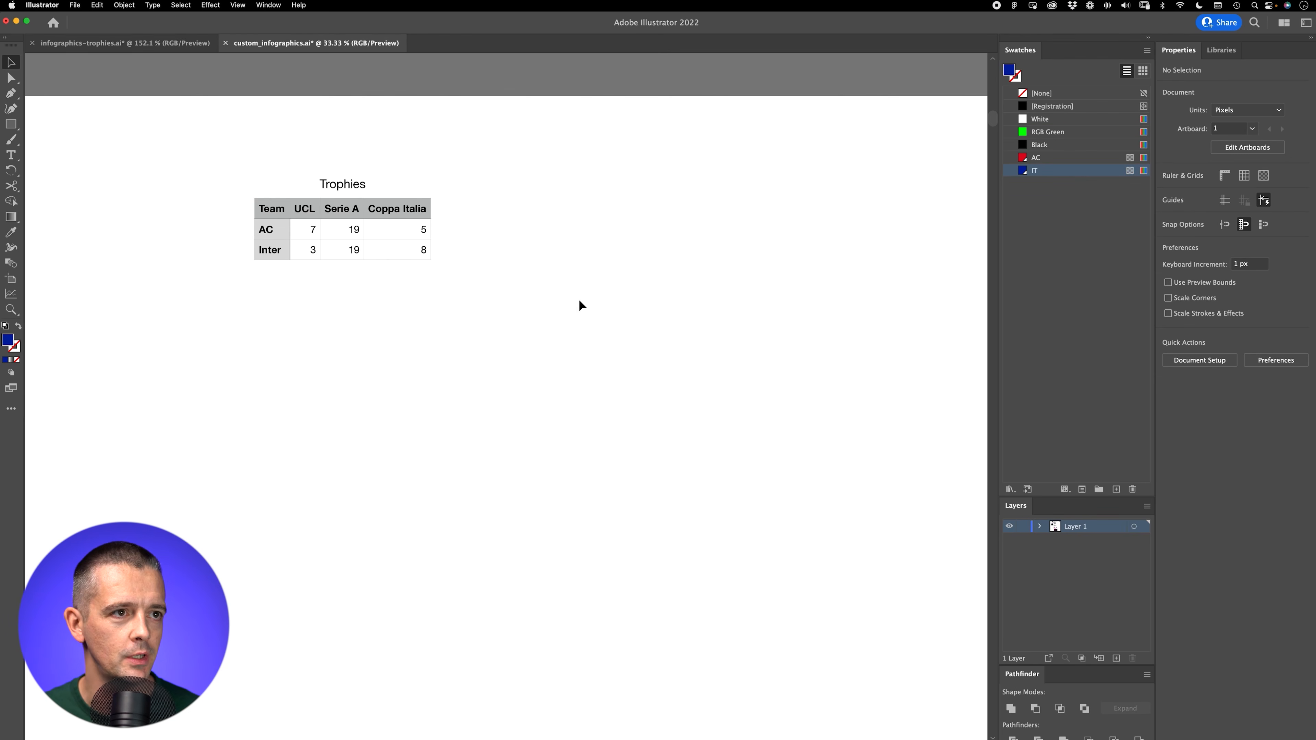
key("super+v")
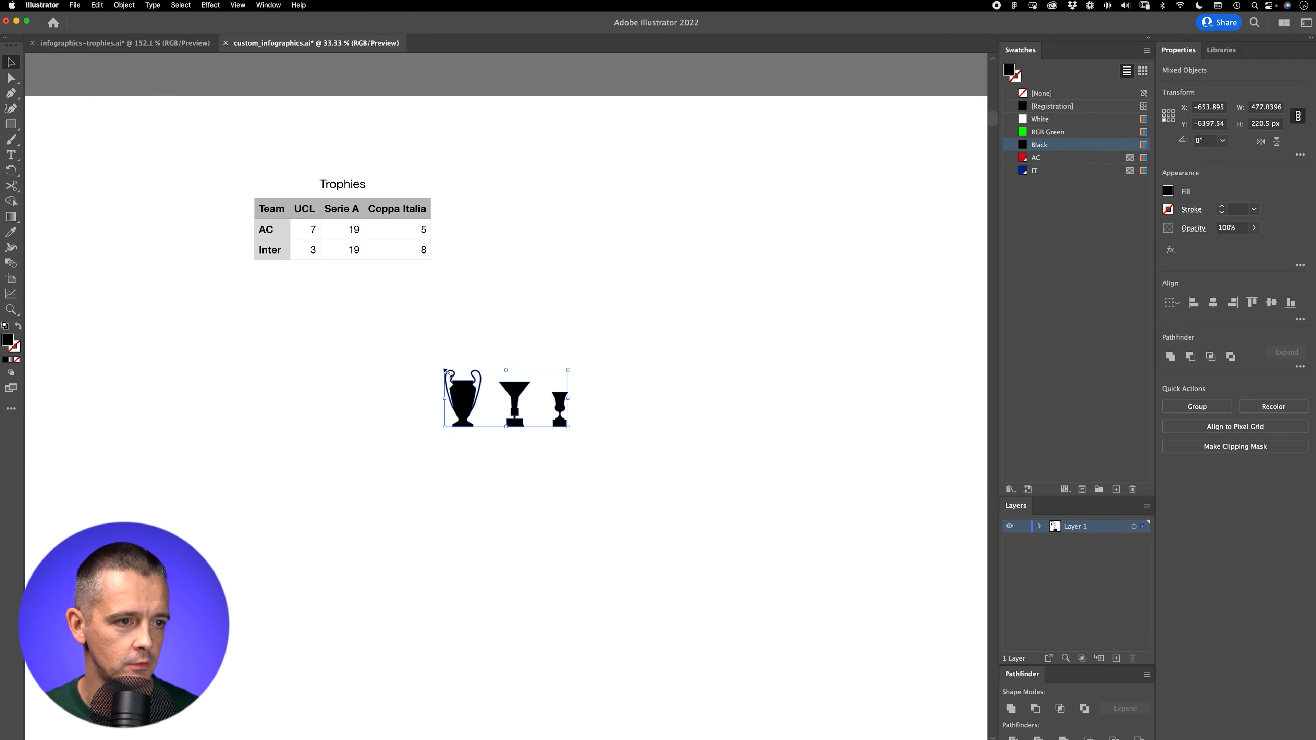
Step: Show the grid, scale the pasted trophies to a height of 200 px and align them to a grid intersection below the table
key("super+apostrophe")
left_click_drag(420, 388, 585, 366)
left_click_drag(384, 450, 506, 413)
left_click(1265, 124)
type("200")
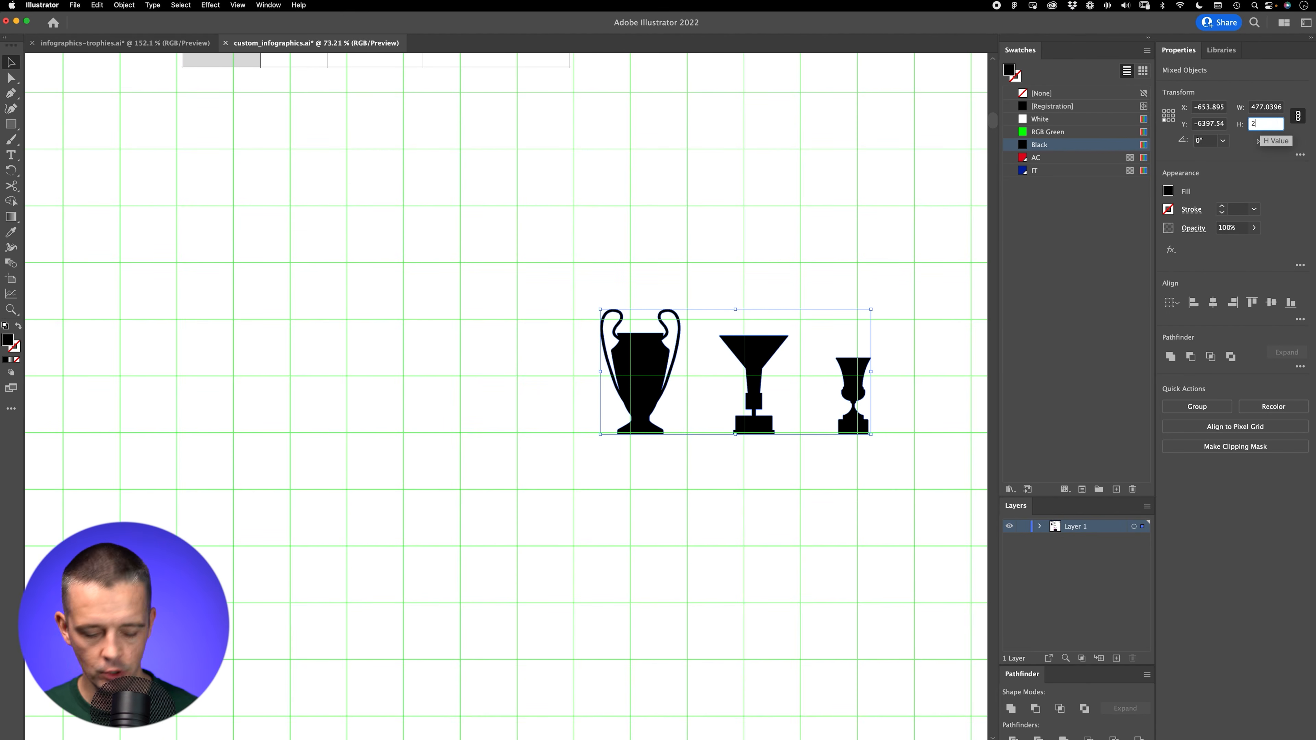
key("Tab")
left_click_drag(656, 391, 162, 275)
left_click_drag(284, 321, 401, 450)
left_click_drag(318, 390, 404, 394)
left_click(496, 564)
left_click_drag(497, 562, 411, 433)
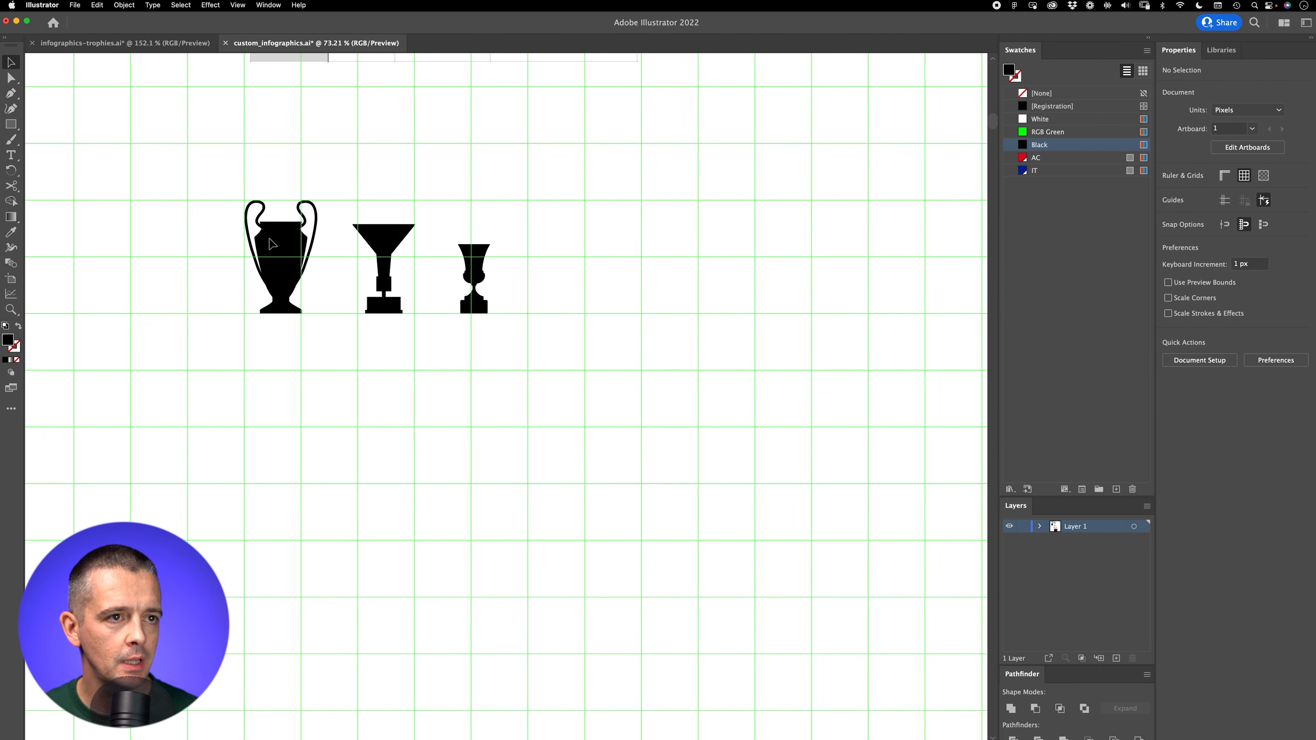
Step: Duplicate the large two-handled trophy 250 px straight down, with a horizontal offset of 0 px
left_click(267, 249)
key("Return")
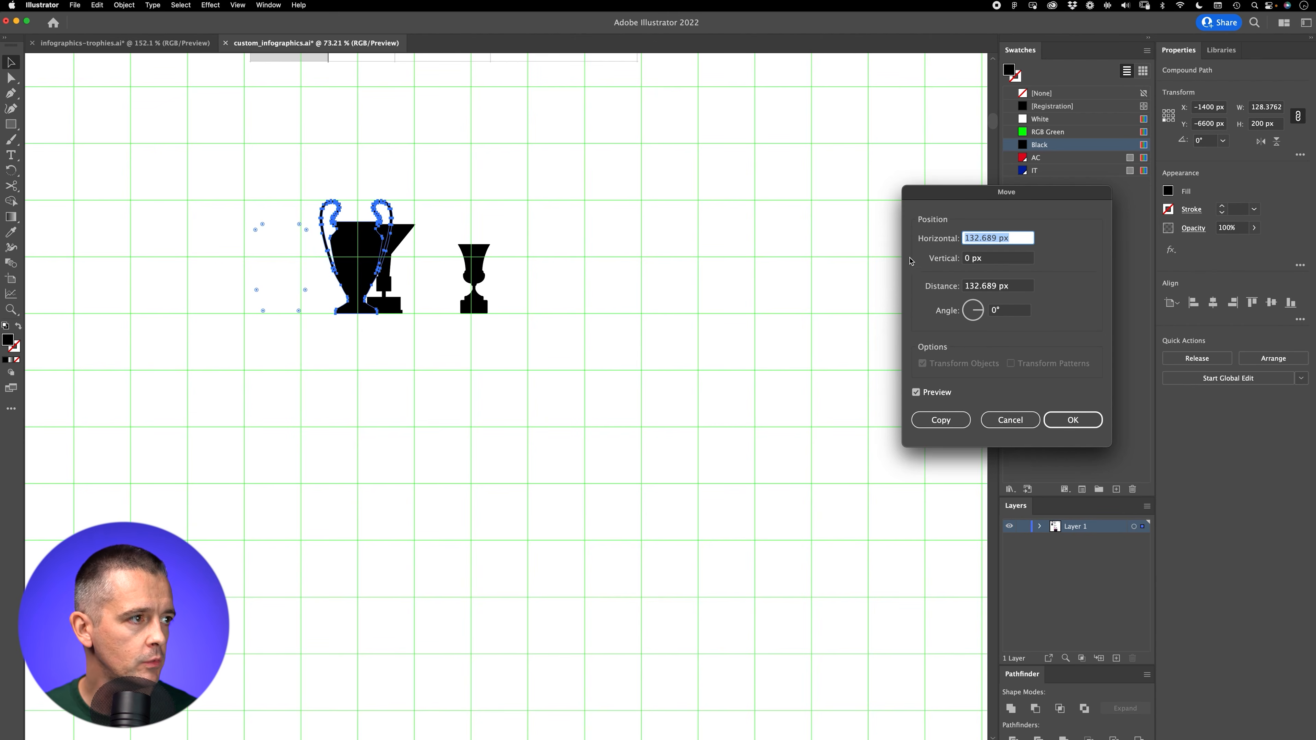
type("0")
key("Tab")
type("2")
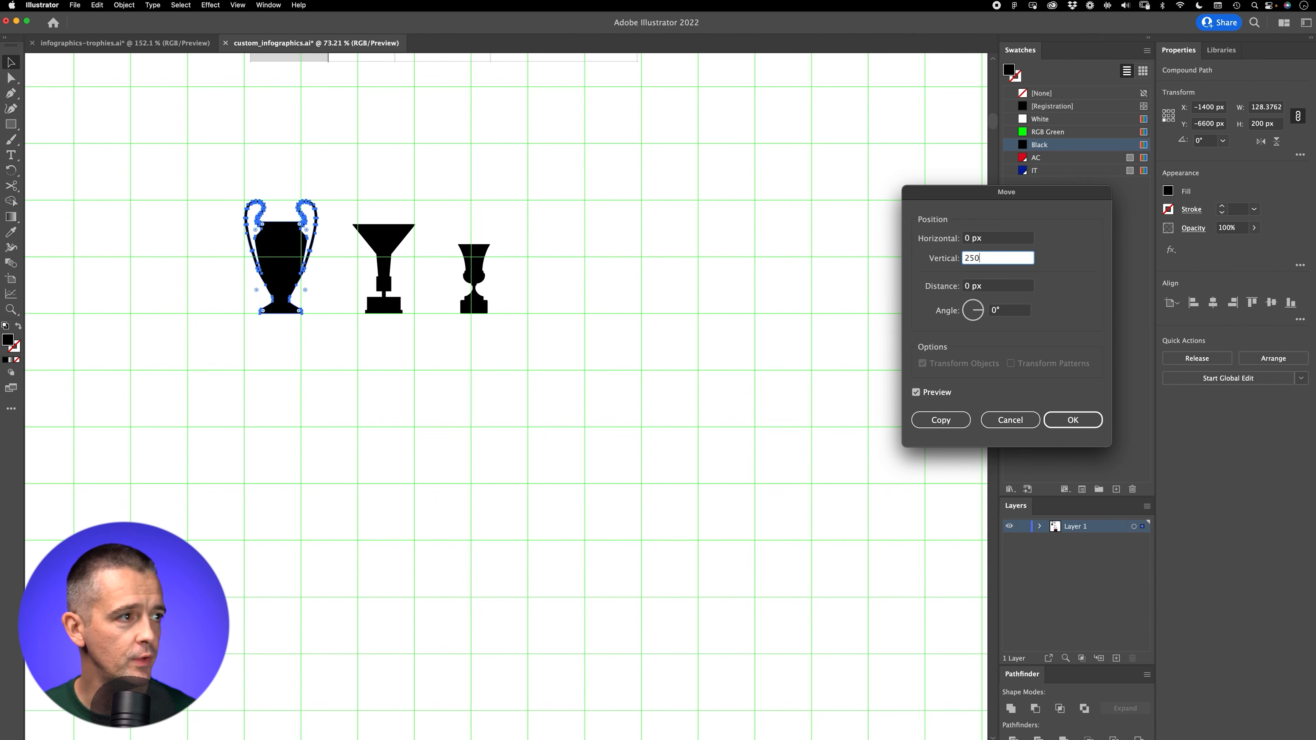
key("Tab")
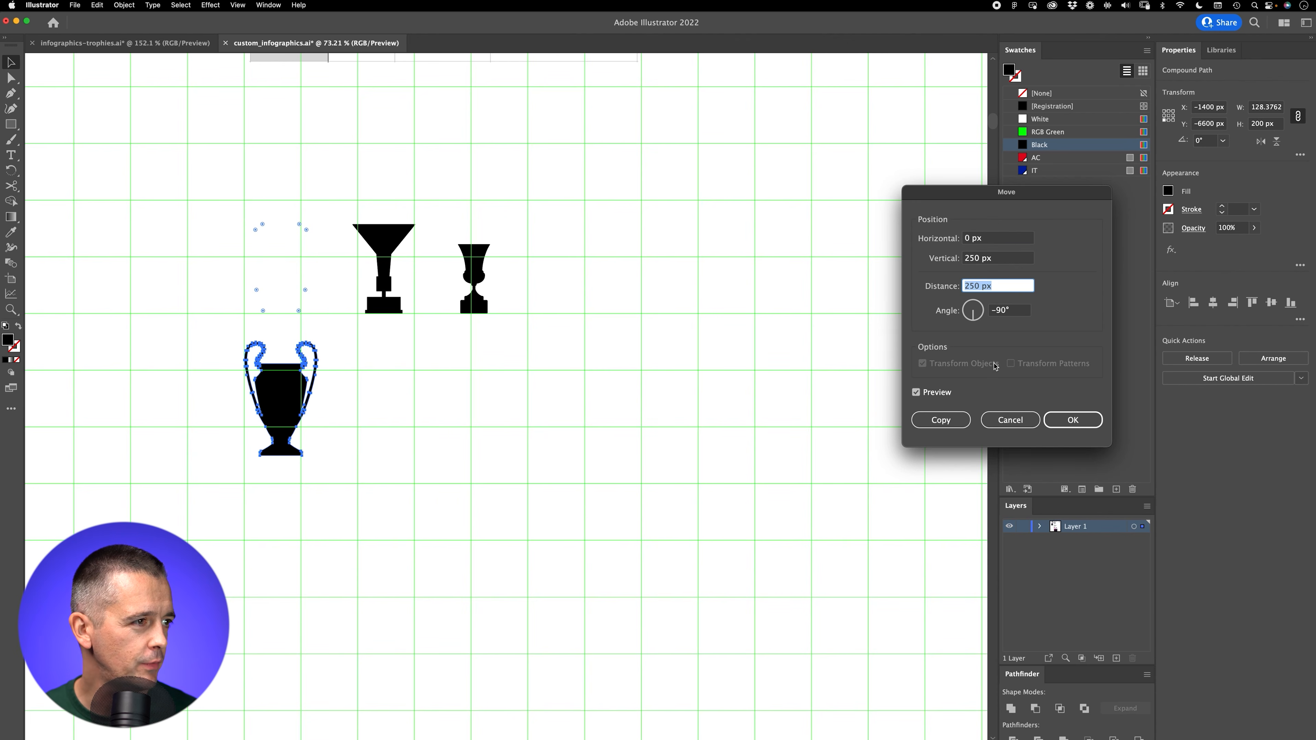
left_click(939, 419)
left_click(479, 444)
Step: Place the funnel-shaped trophy beneath the second two-handled trophy and shift it down by 150 px
scroll(478, 444, "left", 1)
left_click_drag(403, 254, 617, 398)
key("v")
left_click_drag(783, 324, 593, 337)
key("Return")
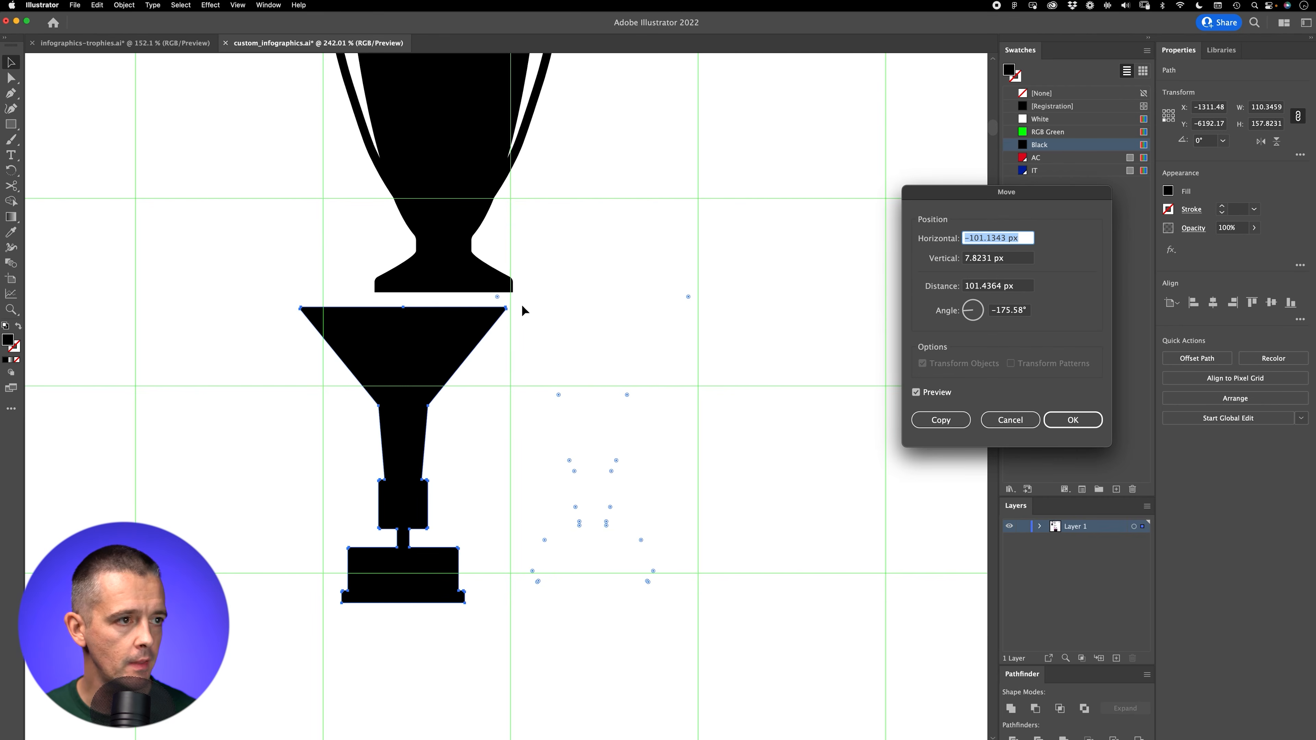
type("0")
key("Tab")
type("1")
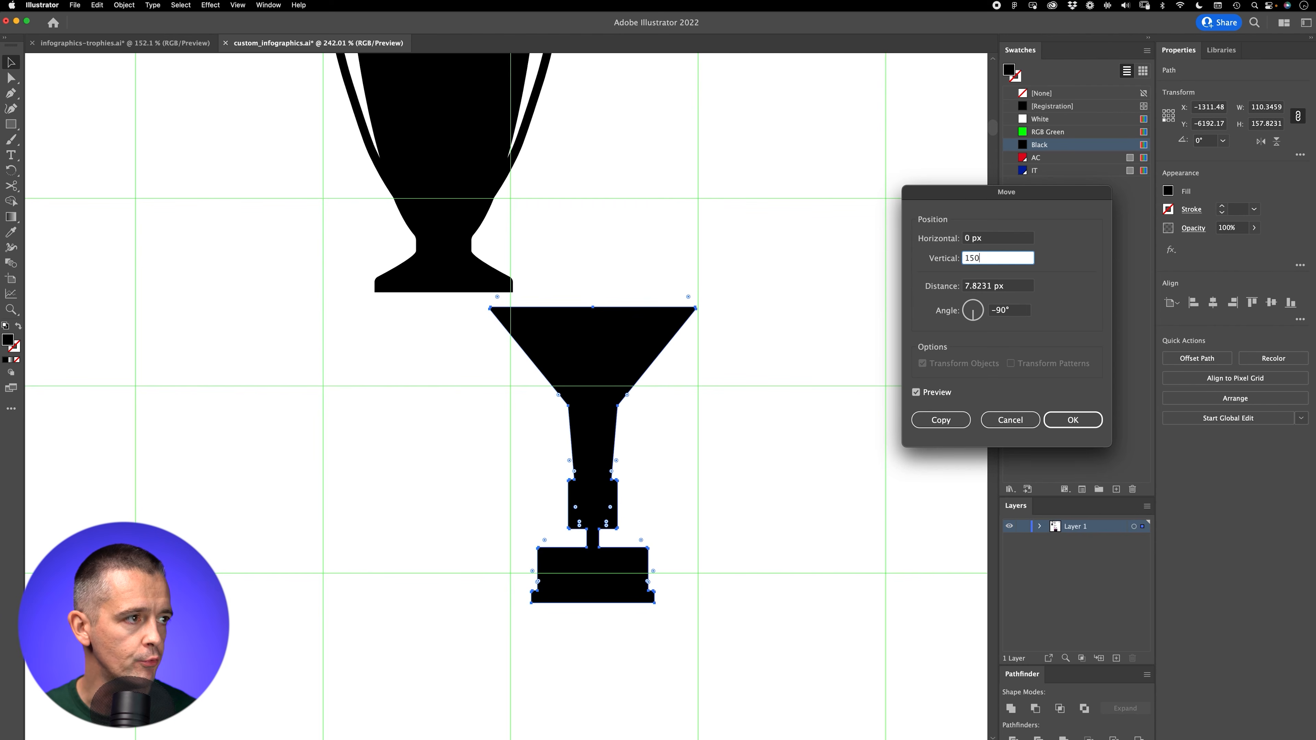
type("50")
key("Tab")
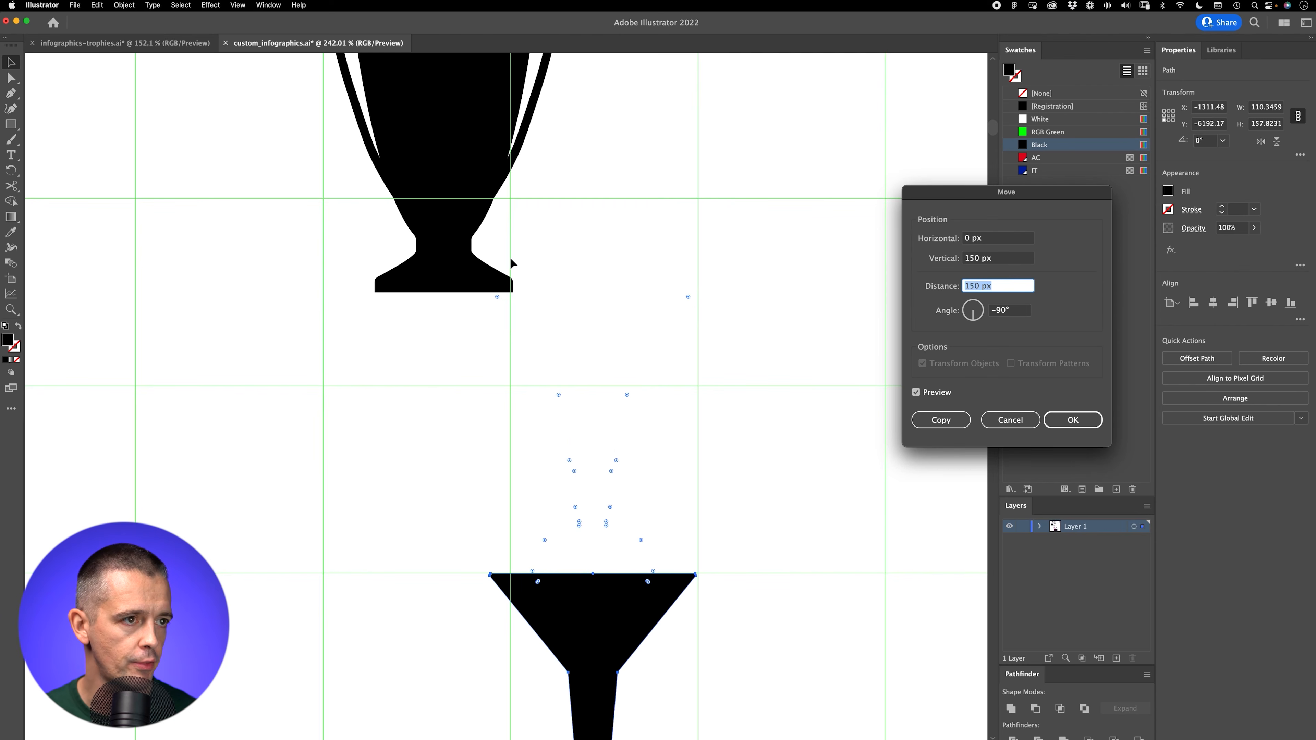
left_click(1073, 420)
Step: Duplicate the funnel-shaped trophy beneath itself and offset the copy 50 px down with no additional horizontal shift
key("z")
left_click_drag(762, 418, 512, 463)
scroll(511, 463, "right", 5)
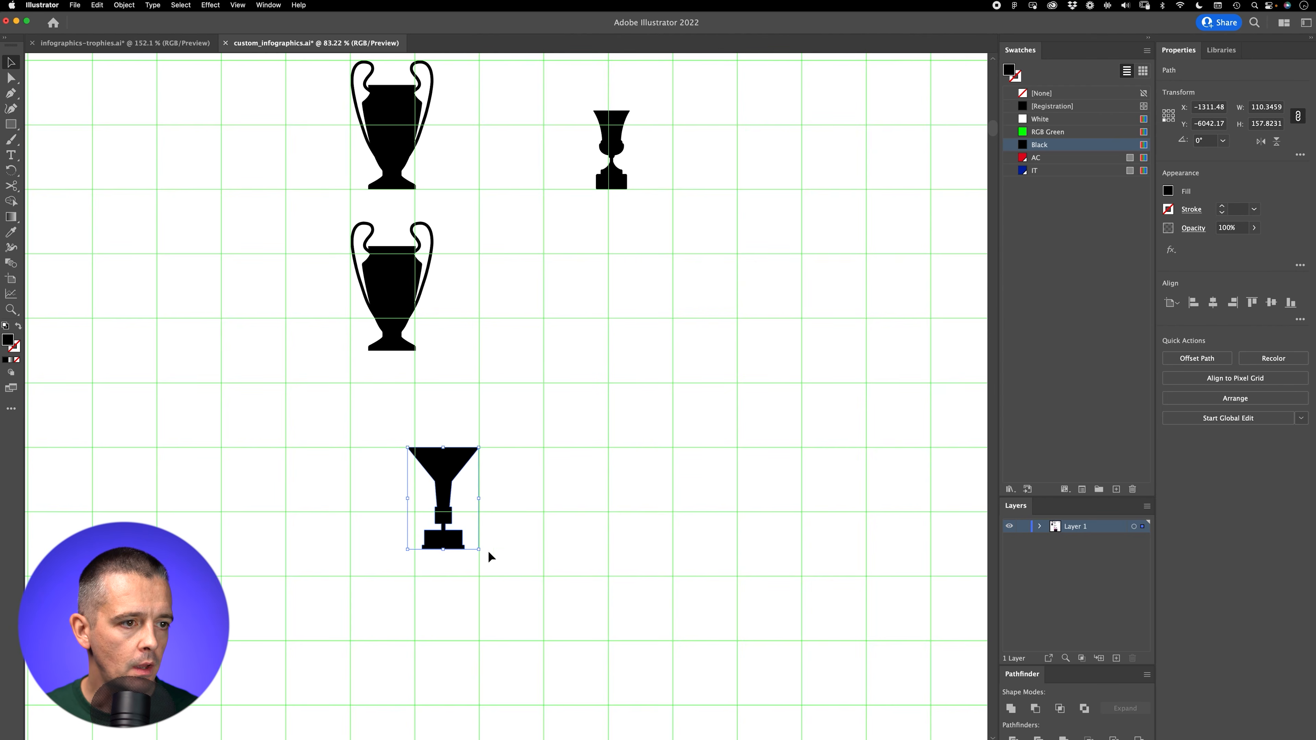
left_click(487, 553)
key("v")
left_click_drag(442, 402, 479, 560)
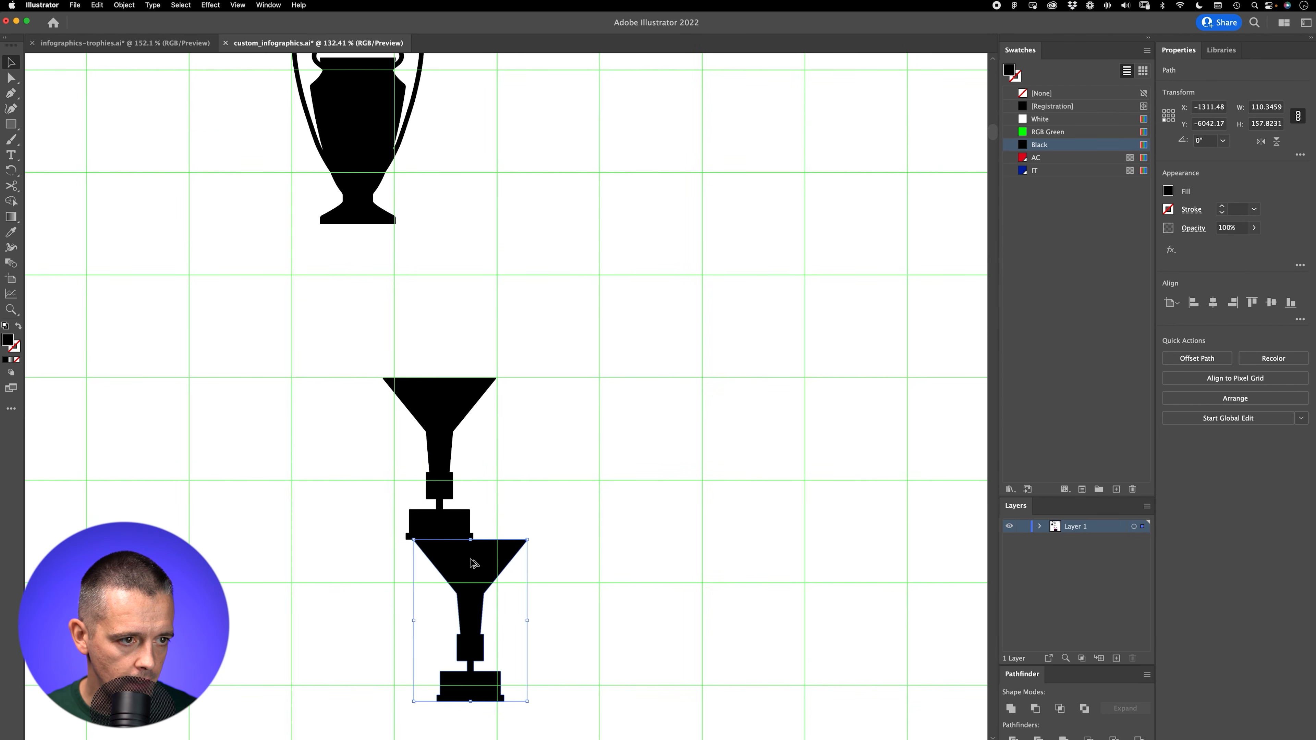
key("Return")
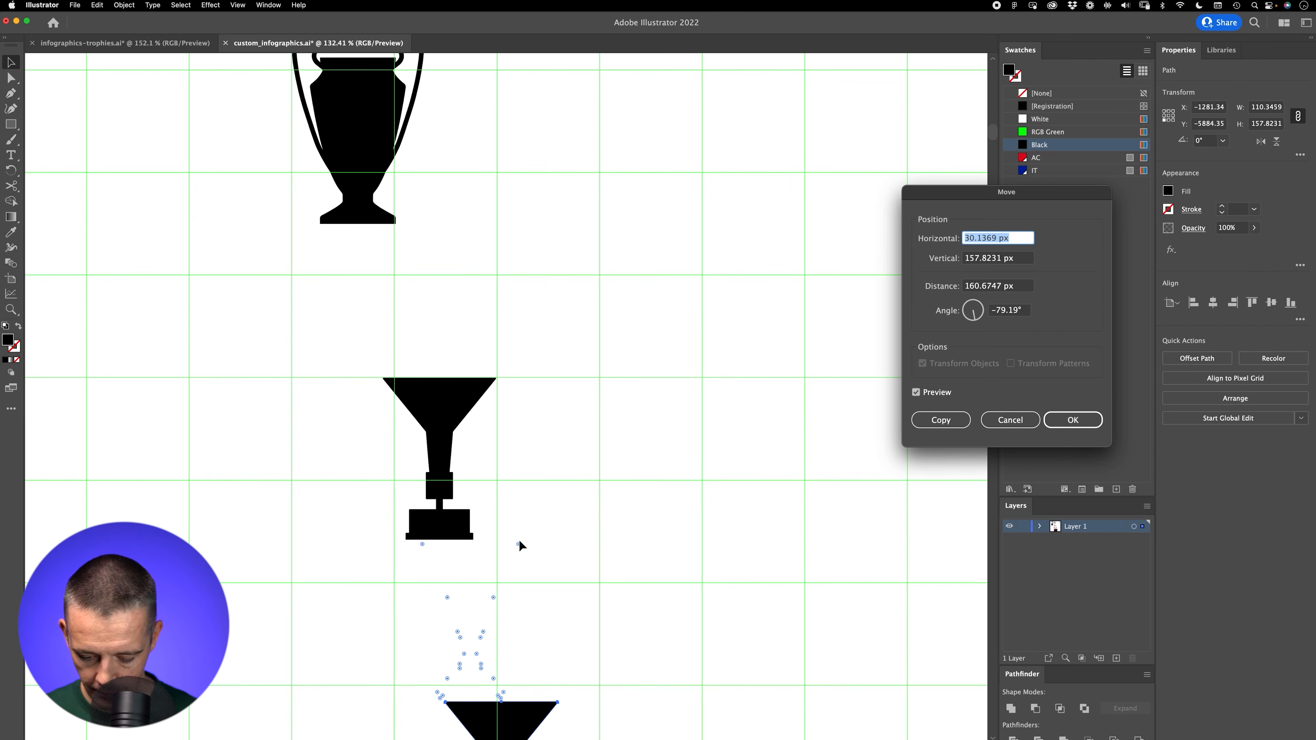
type("0")
key("Tab")
type("50")
key("Tab")
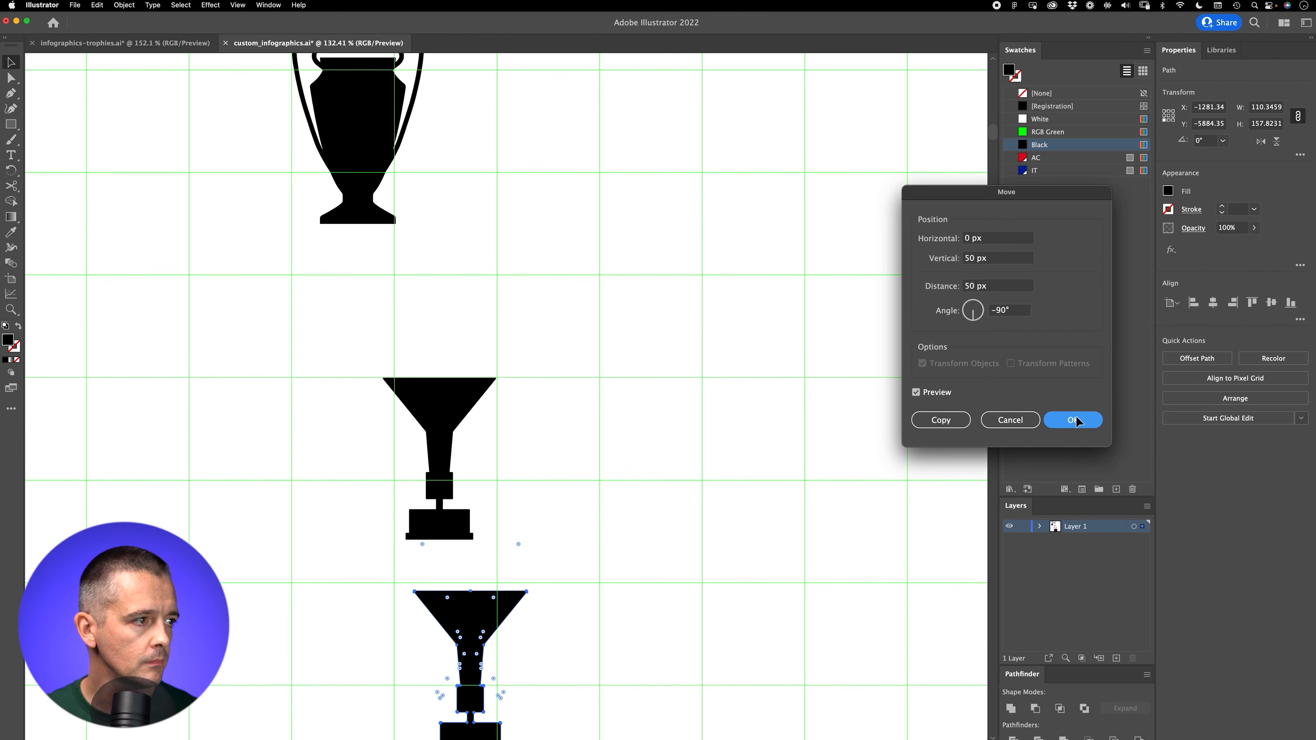
key("Return")
Step: Place the small cup below the funnel-shaped trophies and add a duplicate of it underneath
scroll(546, 461, "down", 5)
left_click(720, 202)
left_click_drag(719, 197, 615, 476)
key("z")
key("v")
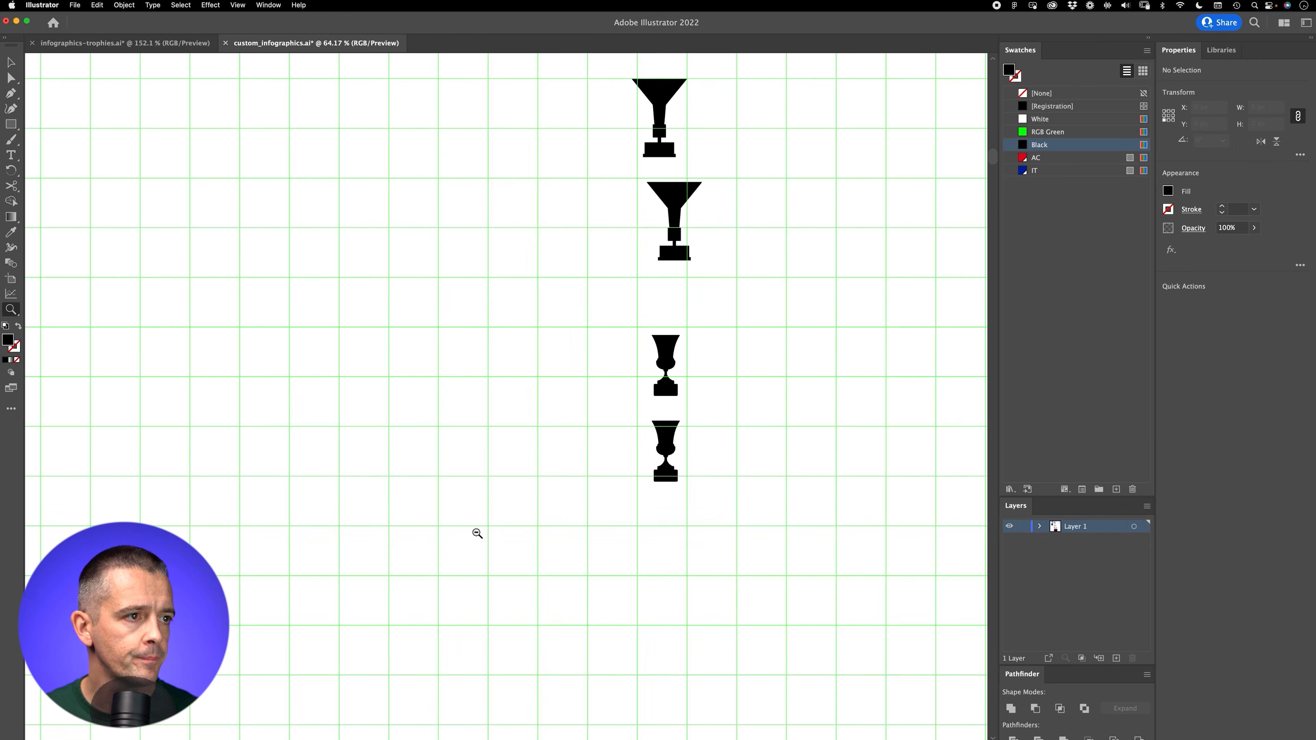
left_click(775, 375, "alt")
left_click_drag(778, 370, 608, 487)
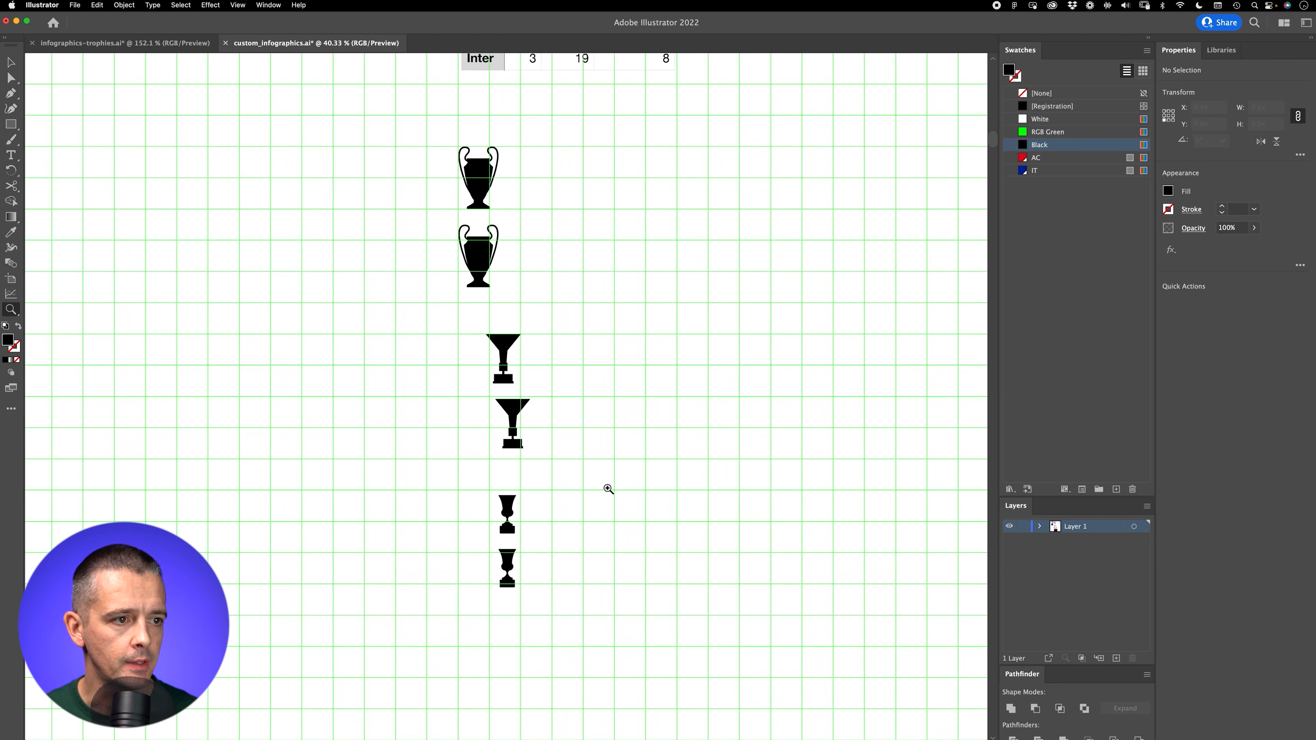
key("v")
Step: Centre all six trophies horizontally on one another and shift the column back to X -1400 px
left_click_drag(591, 586, 357, 145)
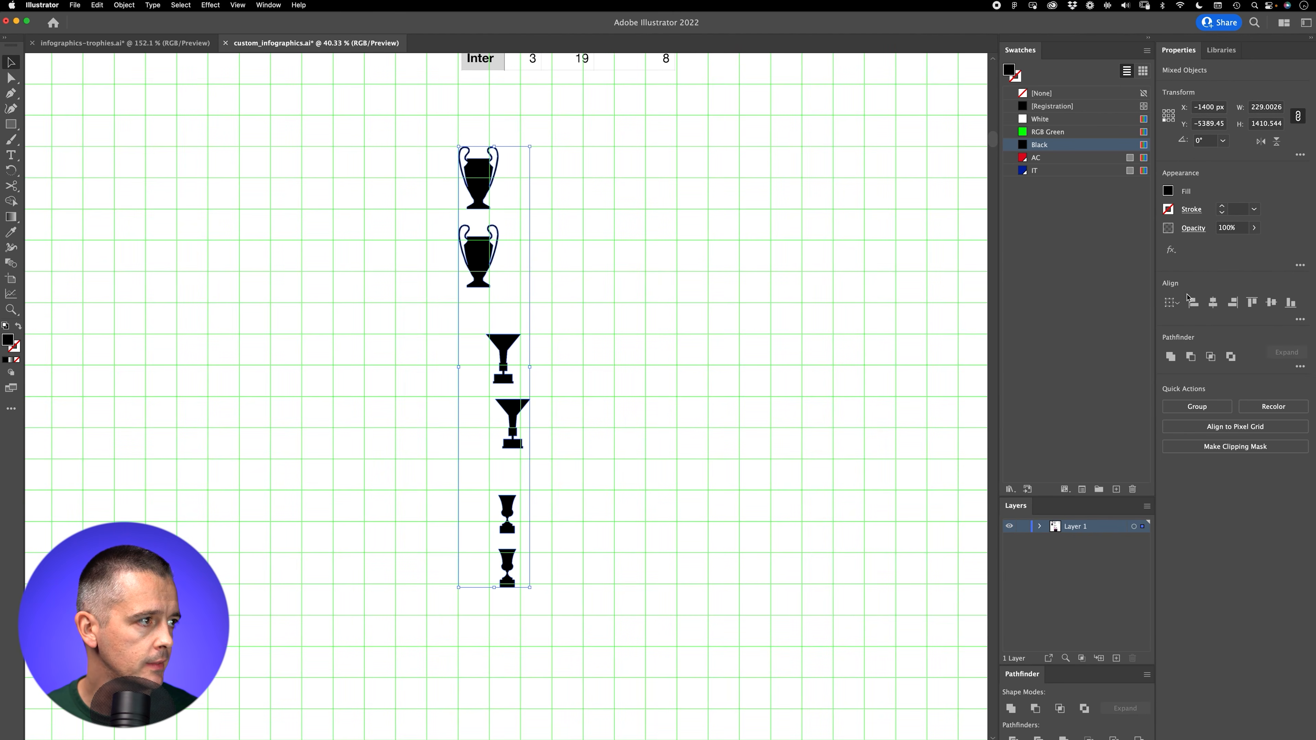
left_click(1213, 302)
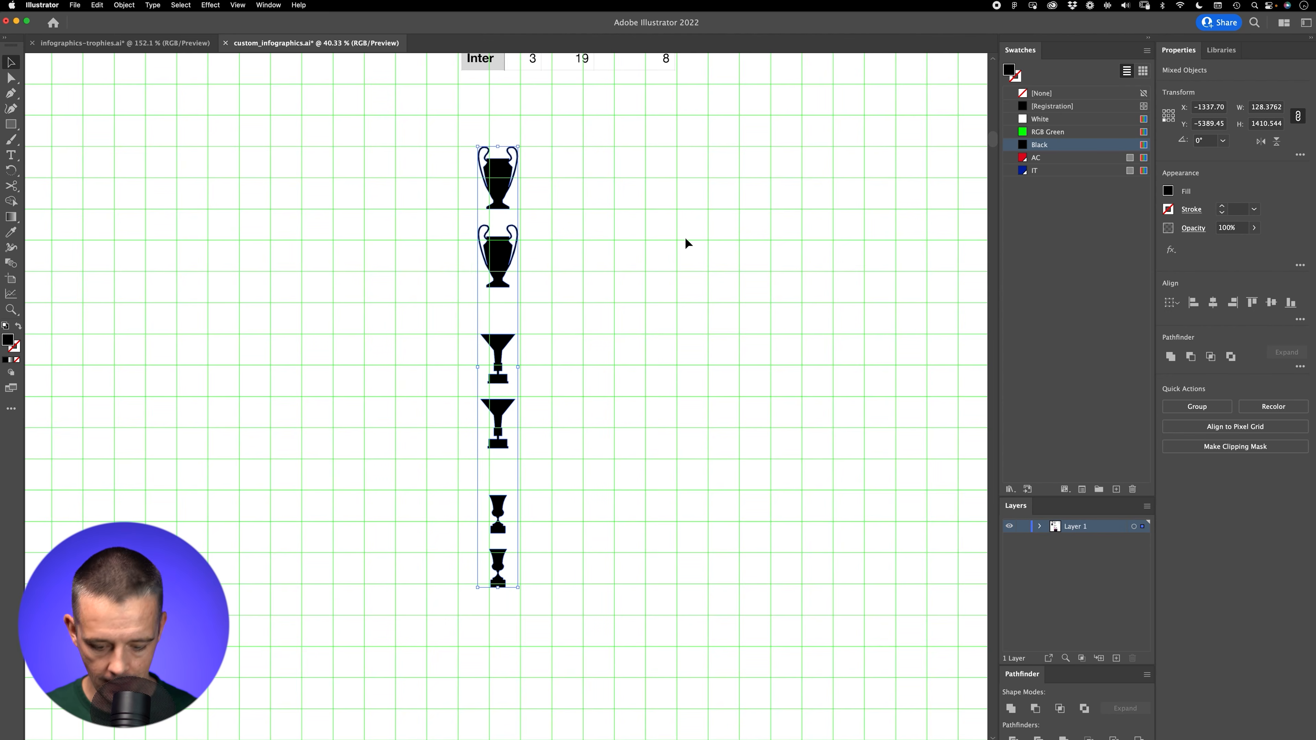
key("Left")
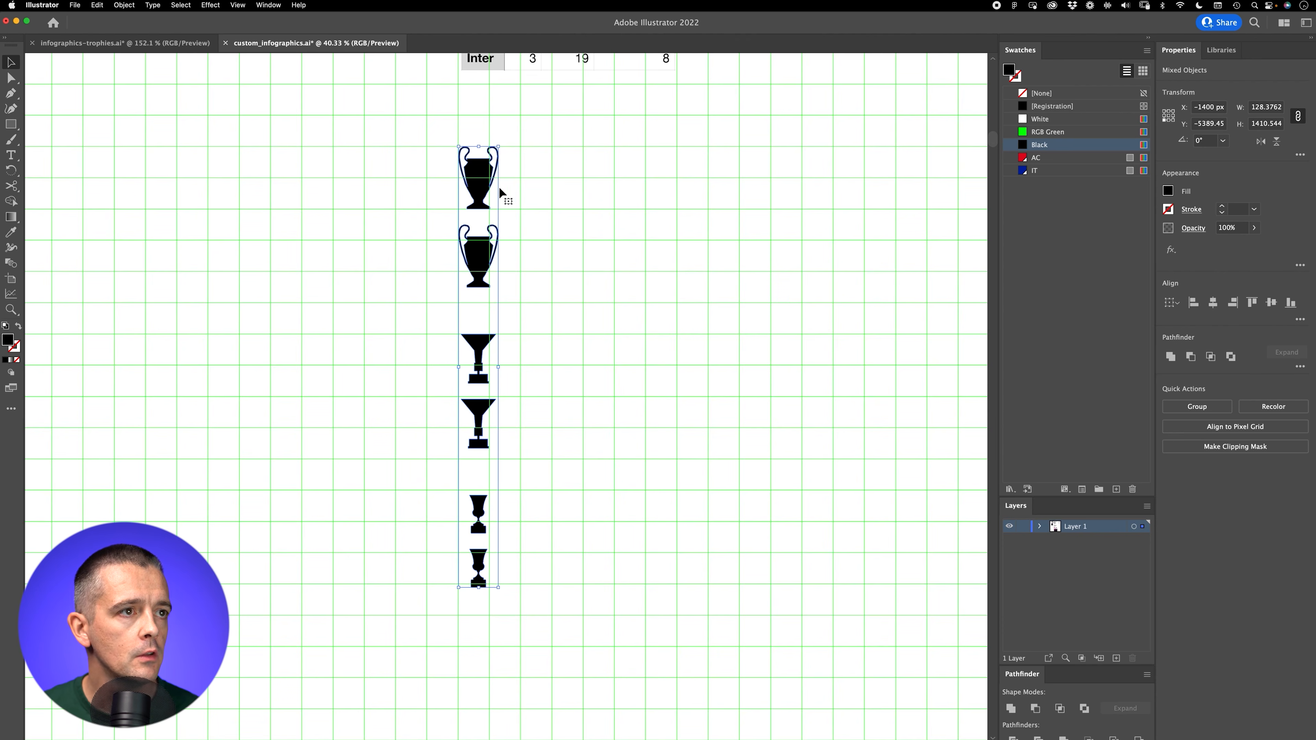
scroll(575, 303, "right", 3)
scroll(575, 304, "up", 1)
scroll(574, 303, "right", 5)
scroll(575, 304, "up", 2)
scroll(367, 176, "right", 4)
scroll(367, 177, "down", 2)
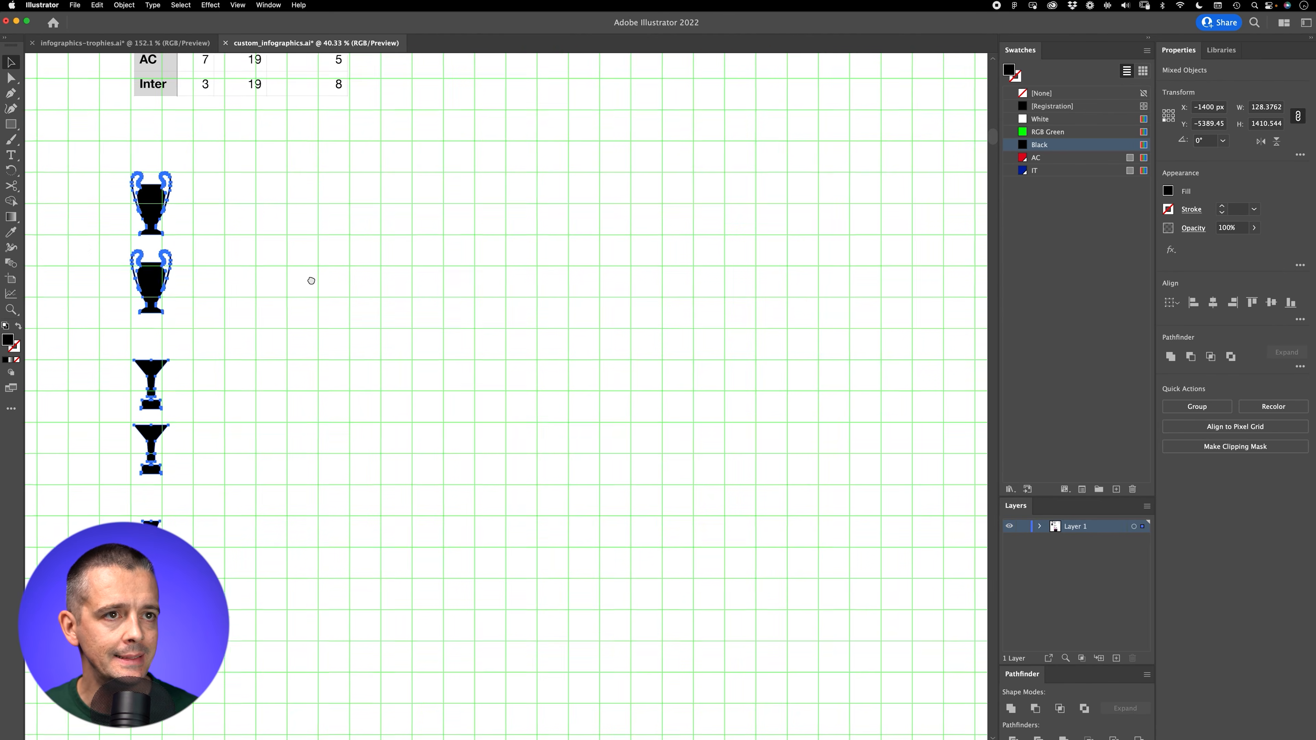
left_click_drag(114, 218, 178, 215)
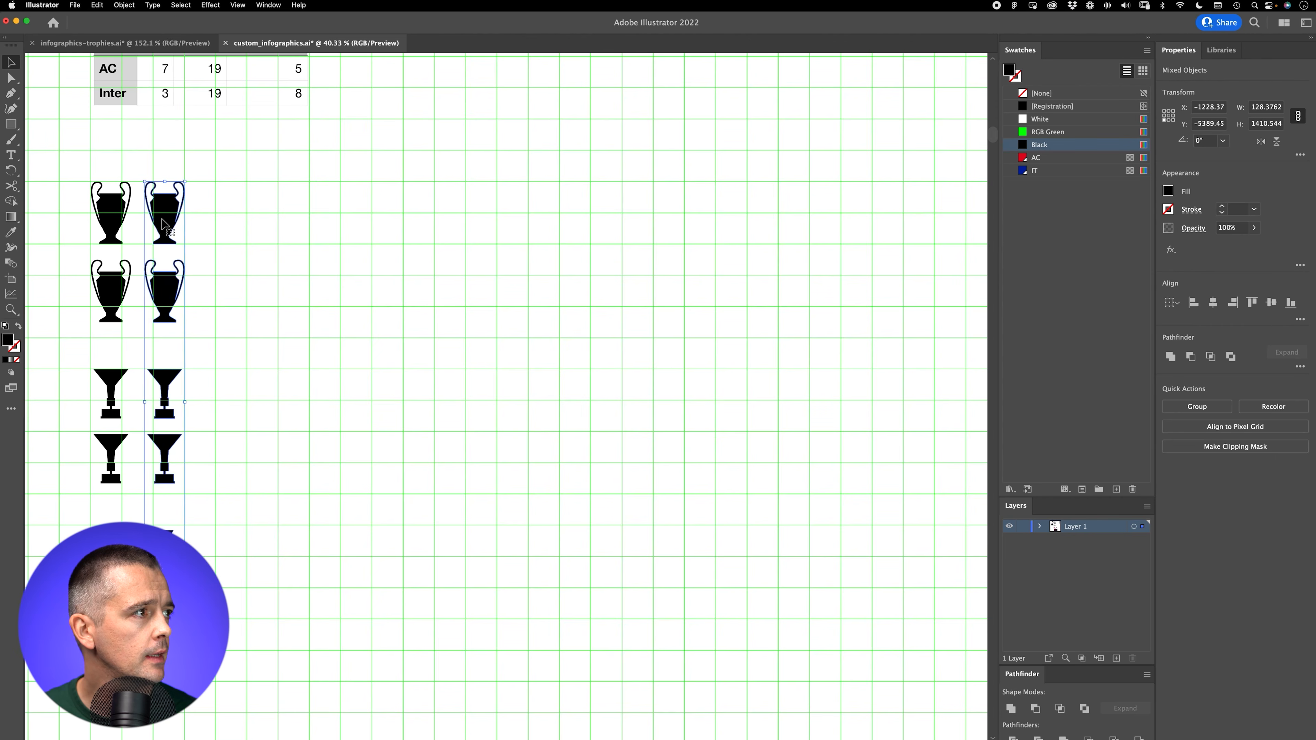
key("super+z")
Step: Create a copy of the whole trophy column 150 px to its right, with no vertical offset
key("Return")
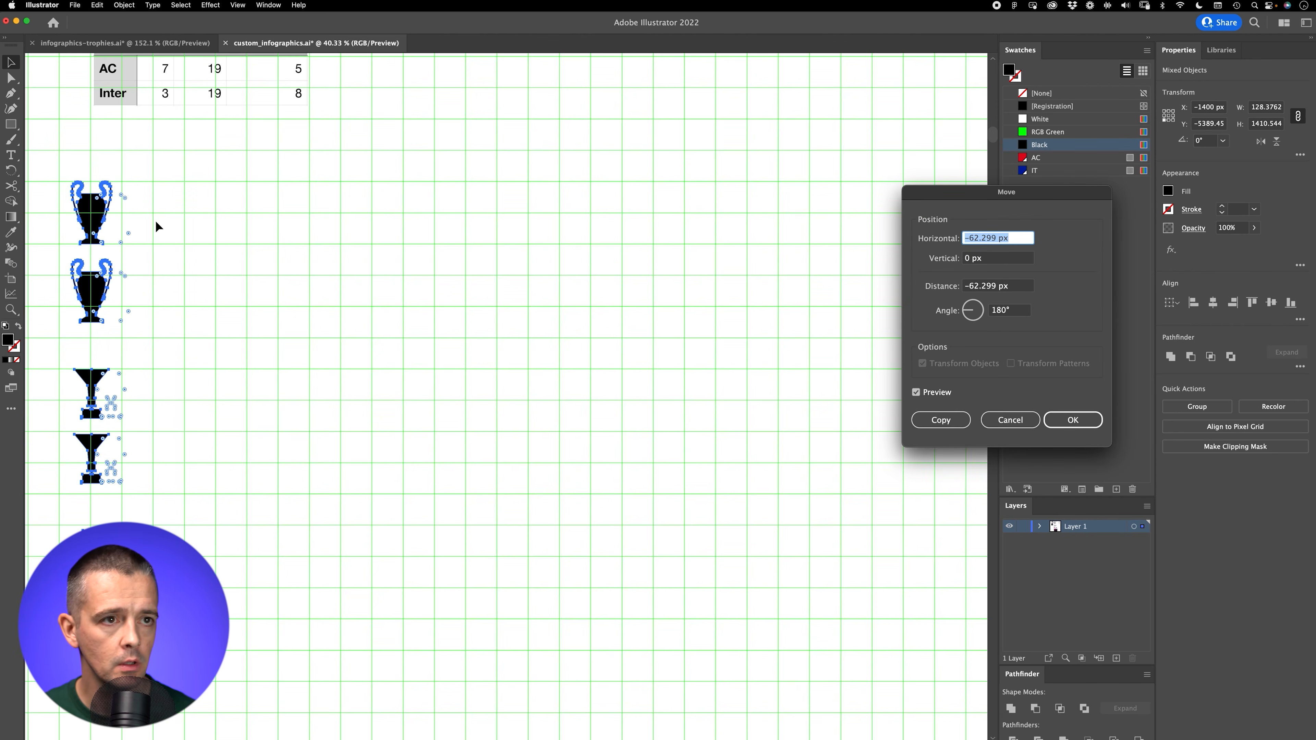
type("150")
key("Tab")
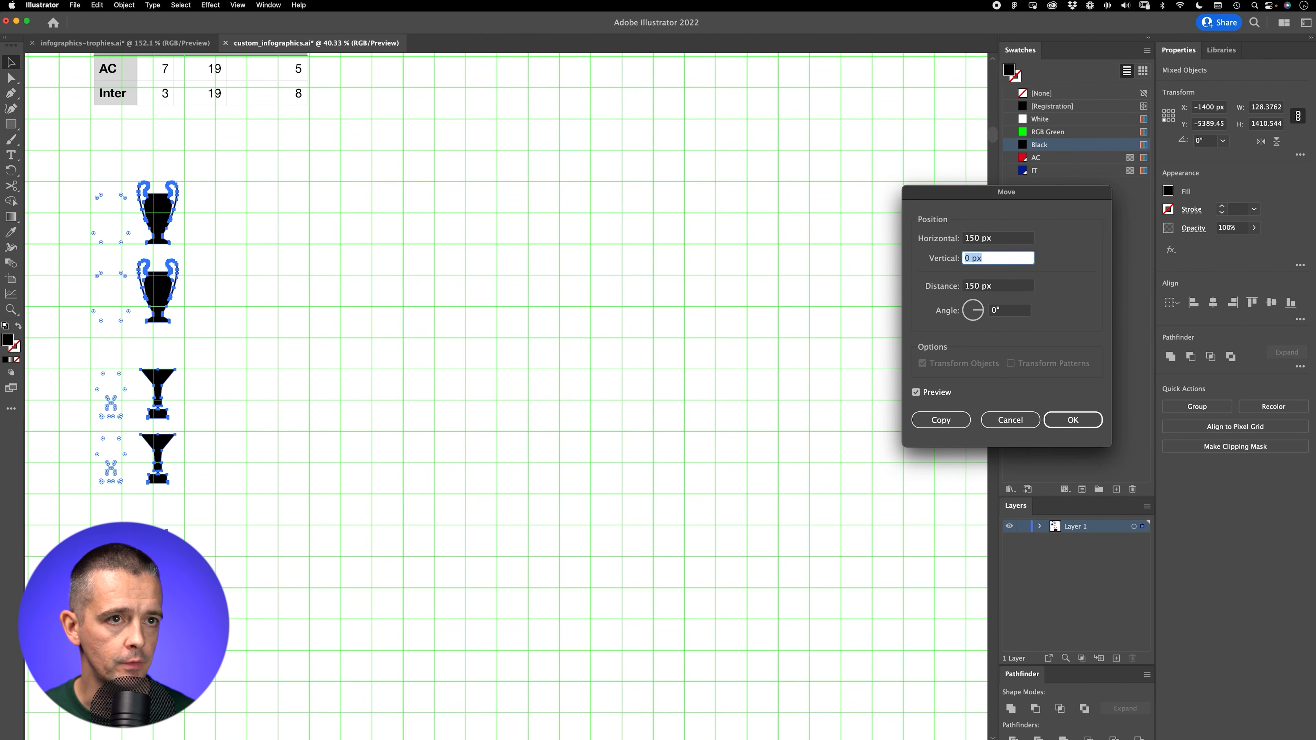
left_click(941, 420)
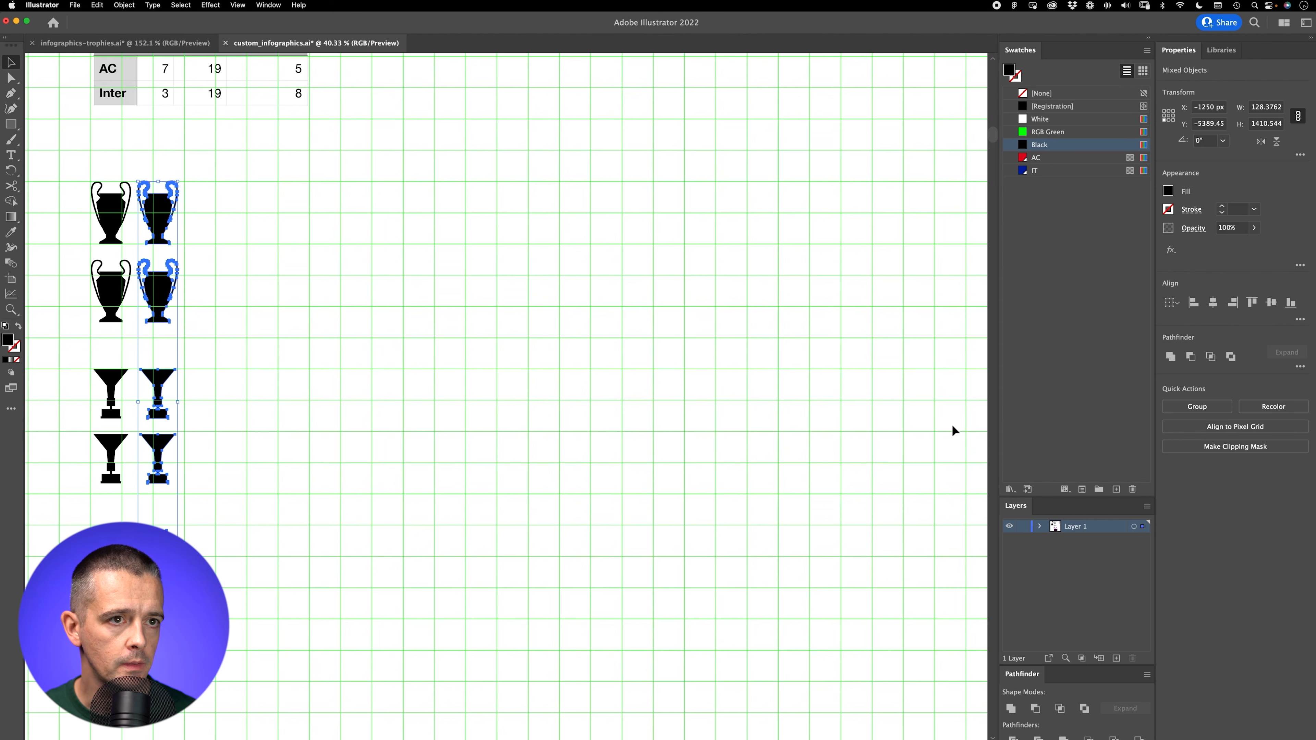
Step: Repeat the 150 px column duplication until every row holds 19 trophies, the highest number in the table
key("super+d")
key("super+d")
key("super+d")
key("super+d")
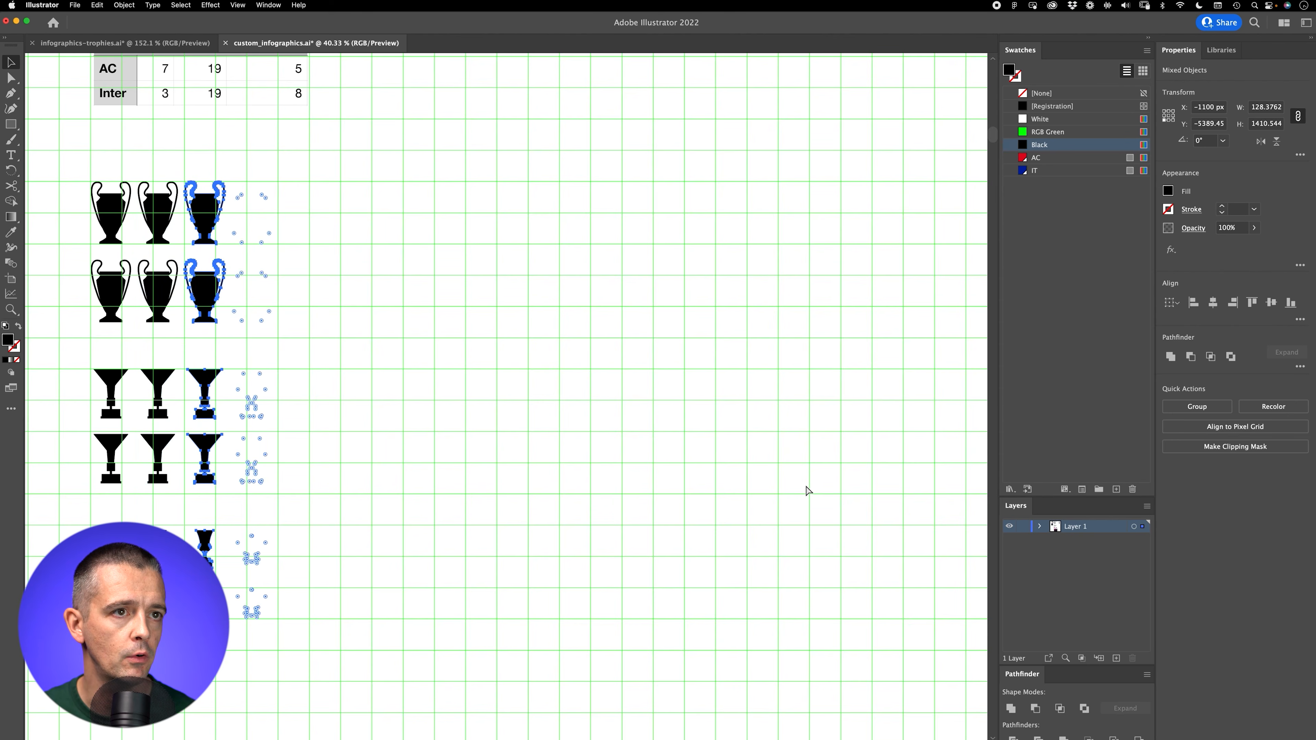
key("super+d")
key("super+d")
key("super+d")
key("super+d")
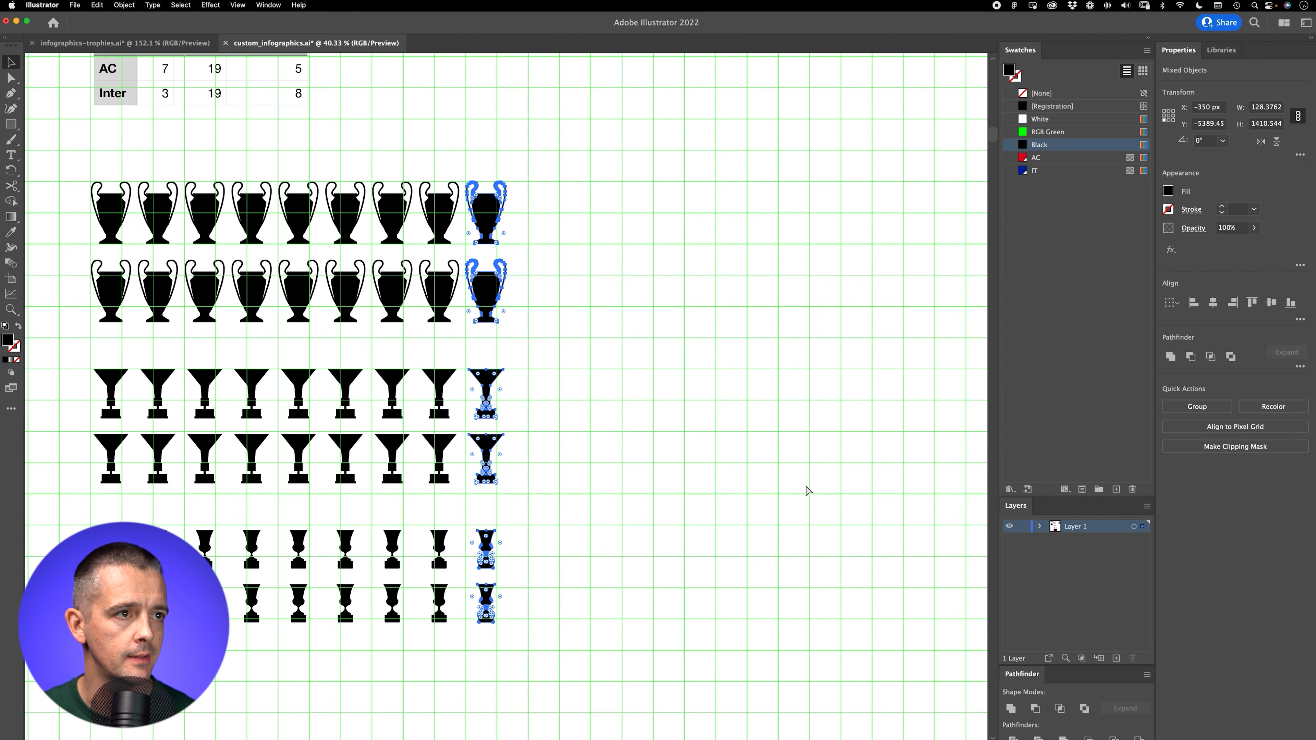
key("super+d")
key("super+d")
key("super+d")
key("super+d")
key("super+d")
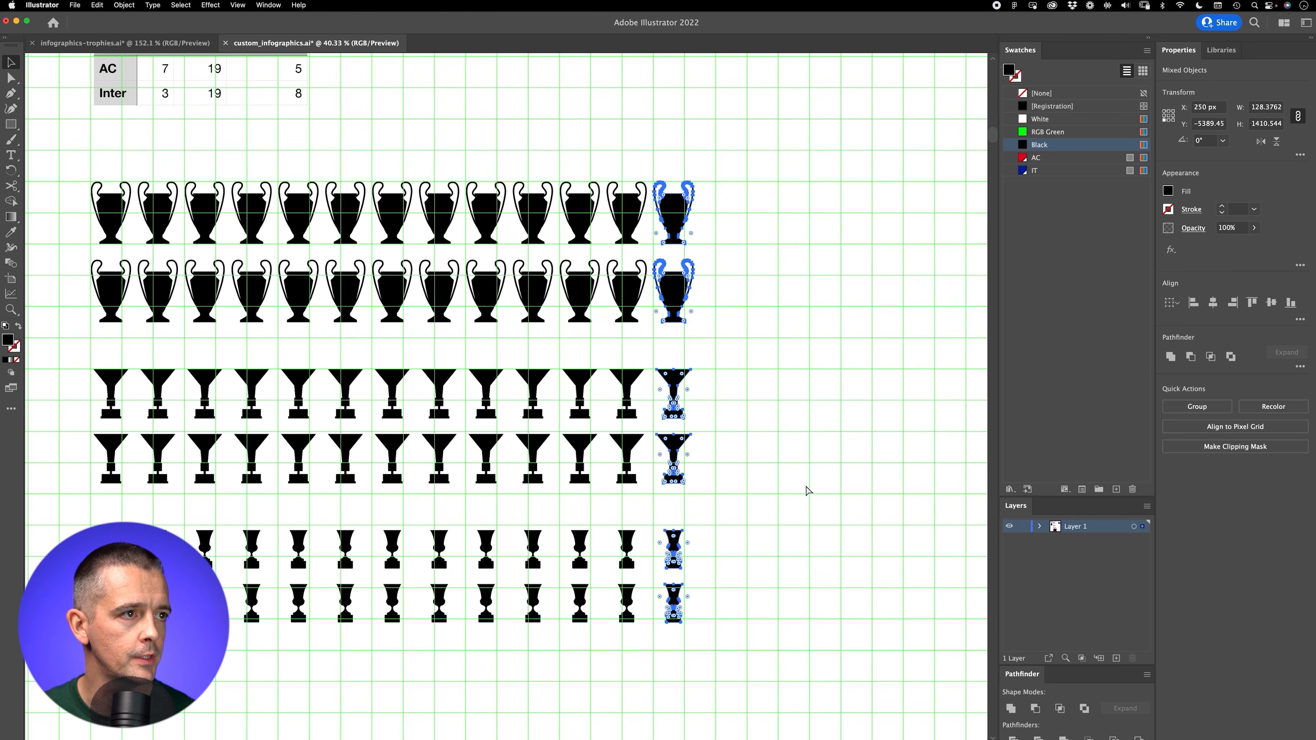
key("super+d")
key("super+d")
key("super+d")
key("super+d")
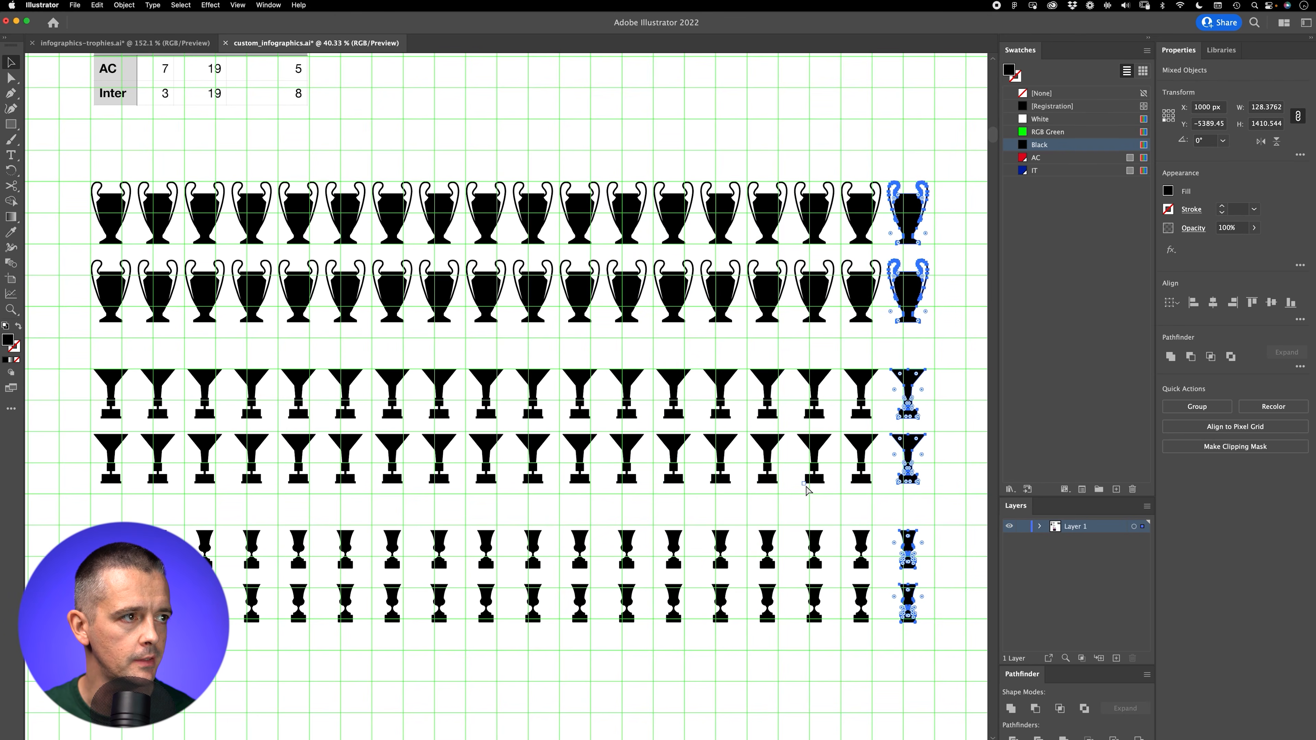
key("super+minus")
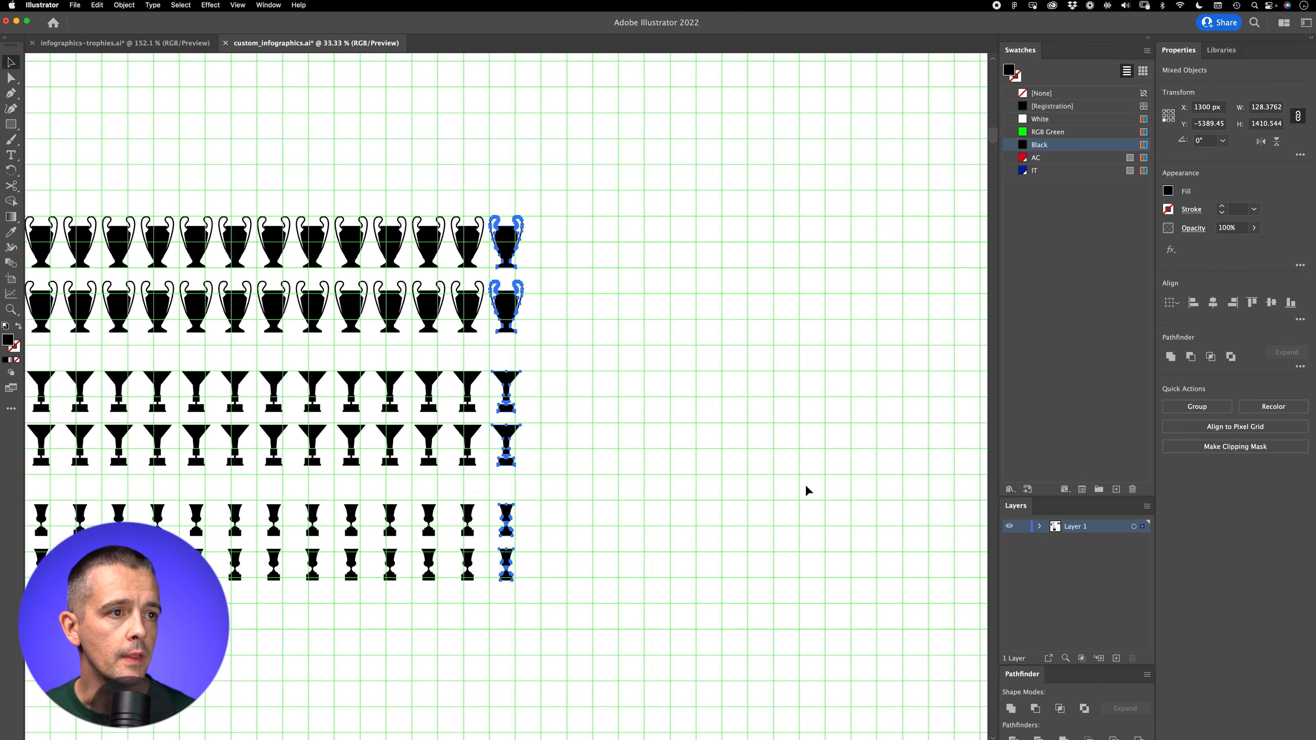
left_click(655, 336)
left_click_drag(664, 413, 865, 408)
left_click_drag(368, 485, 494, 475)
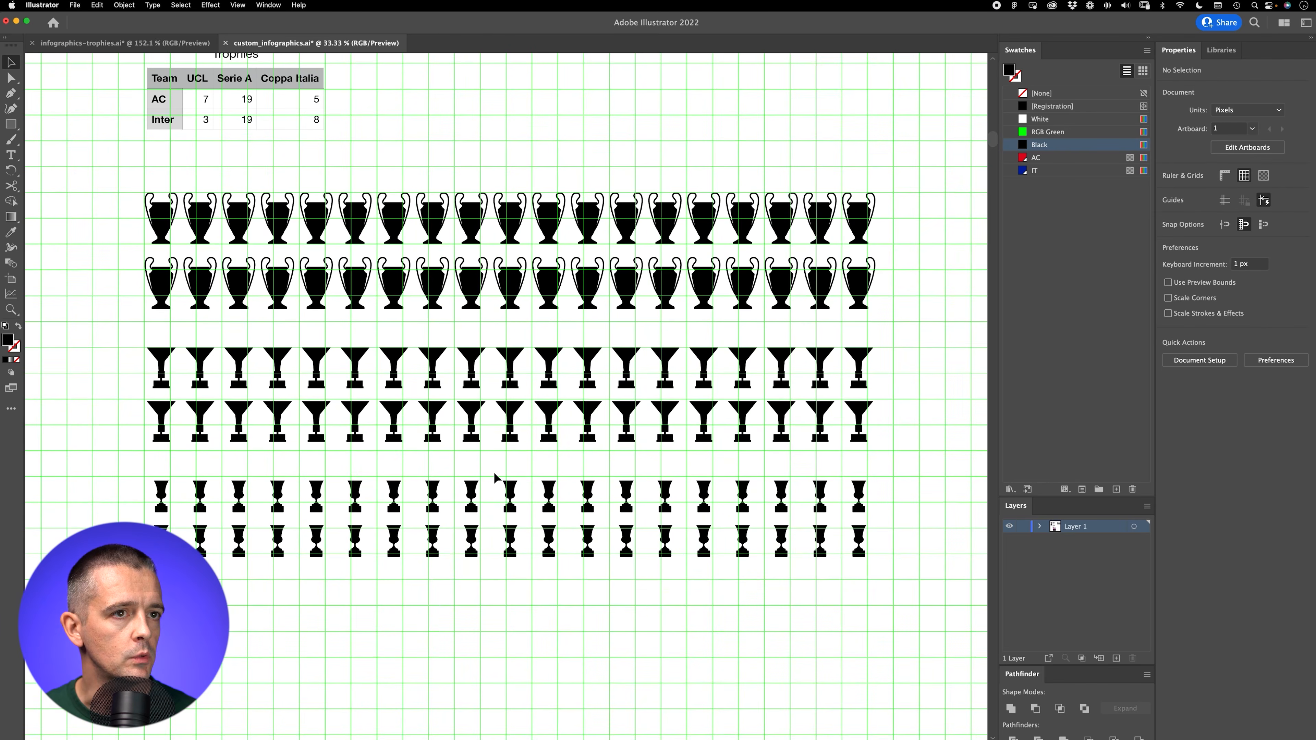
Step: Fill the upper funnel-trophy row with the AC swatch and the lower one with the IT swatch, and hide the grid
left_click_drag(500, 307, 474, 330)
left_click_drag(550, 400, 346, 407)
left_click(1036, 158)
left_click(880, 434)
left_click(1036, 171)
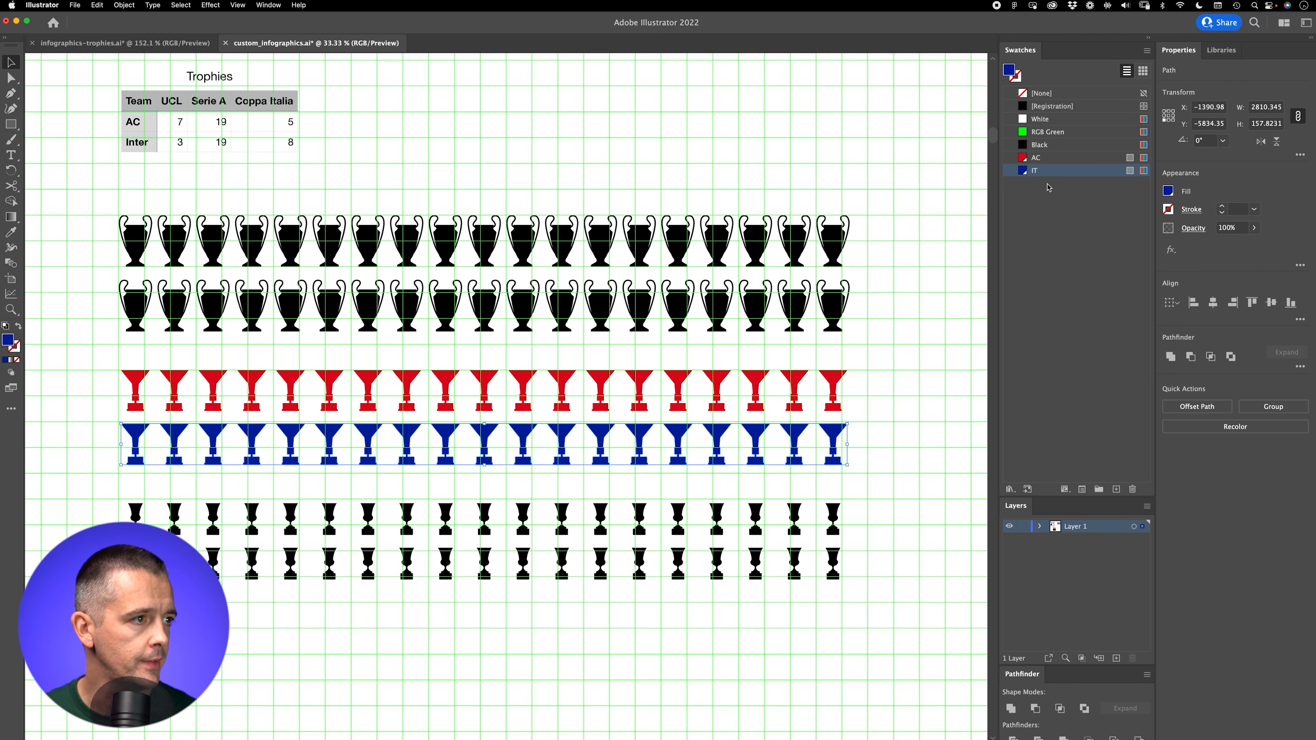
key("super+apostrophe")
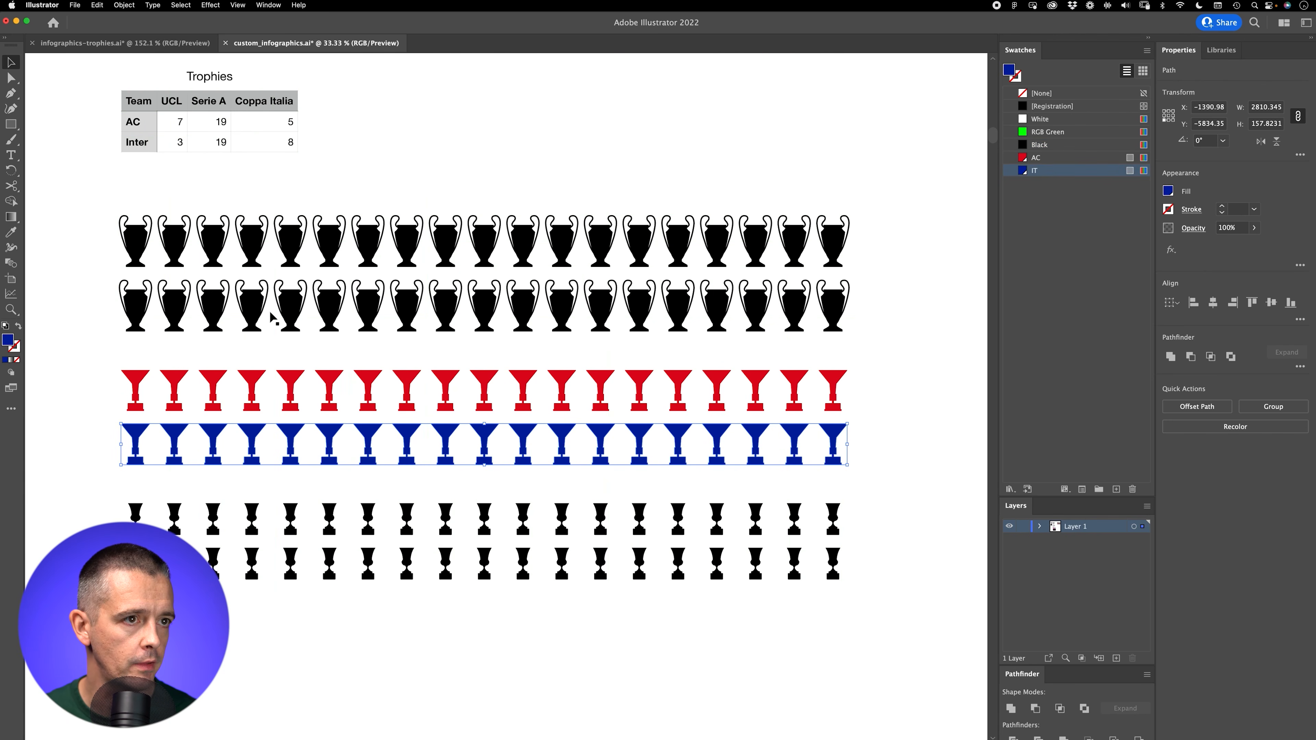
Step: Cut the lower row of two-handled trophies down to three and fill them with the IT swatch
left_click_drag(897, 296, 267, 328)
key("Delete")
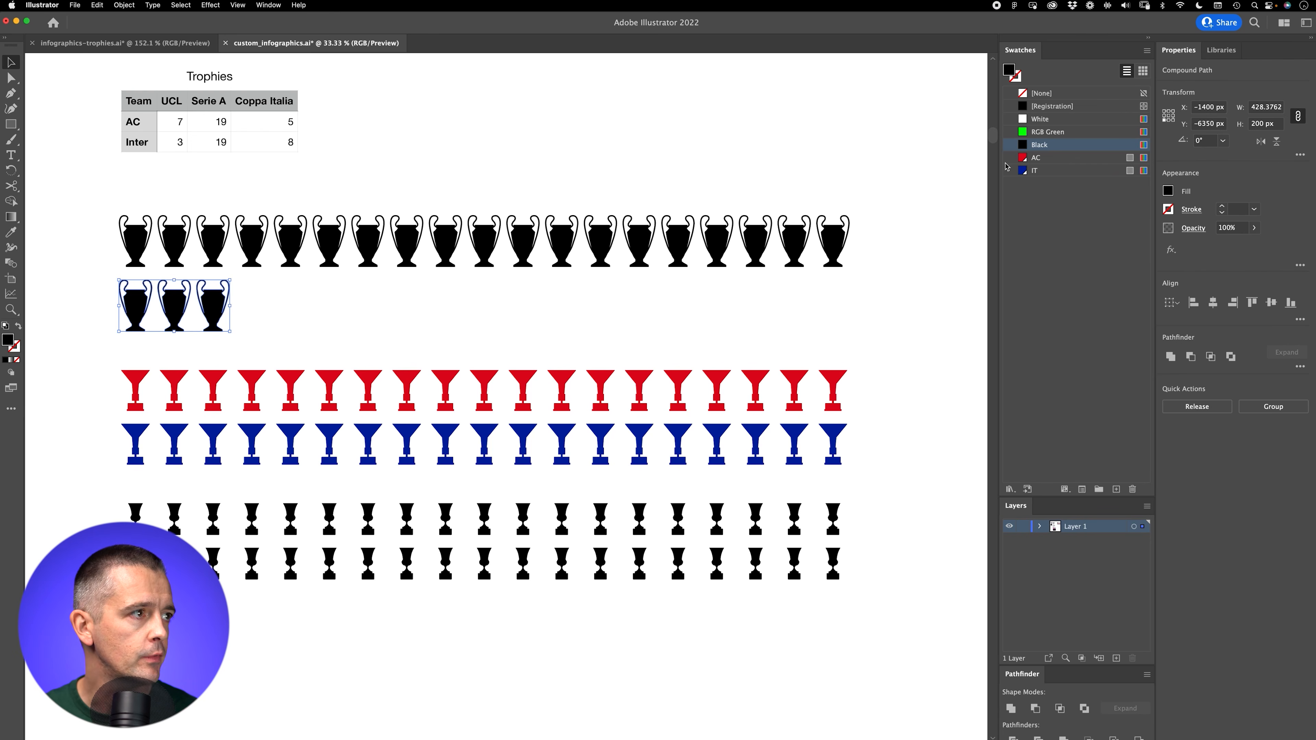
left_click(1031, 171)
Step: Cut the upper row of two-handled trophies down to seven and fill them with the AC swatch
left_click_drag(887, 236, 352, 265)
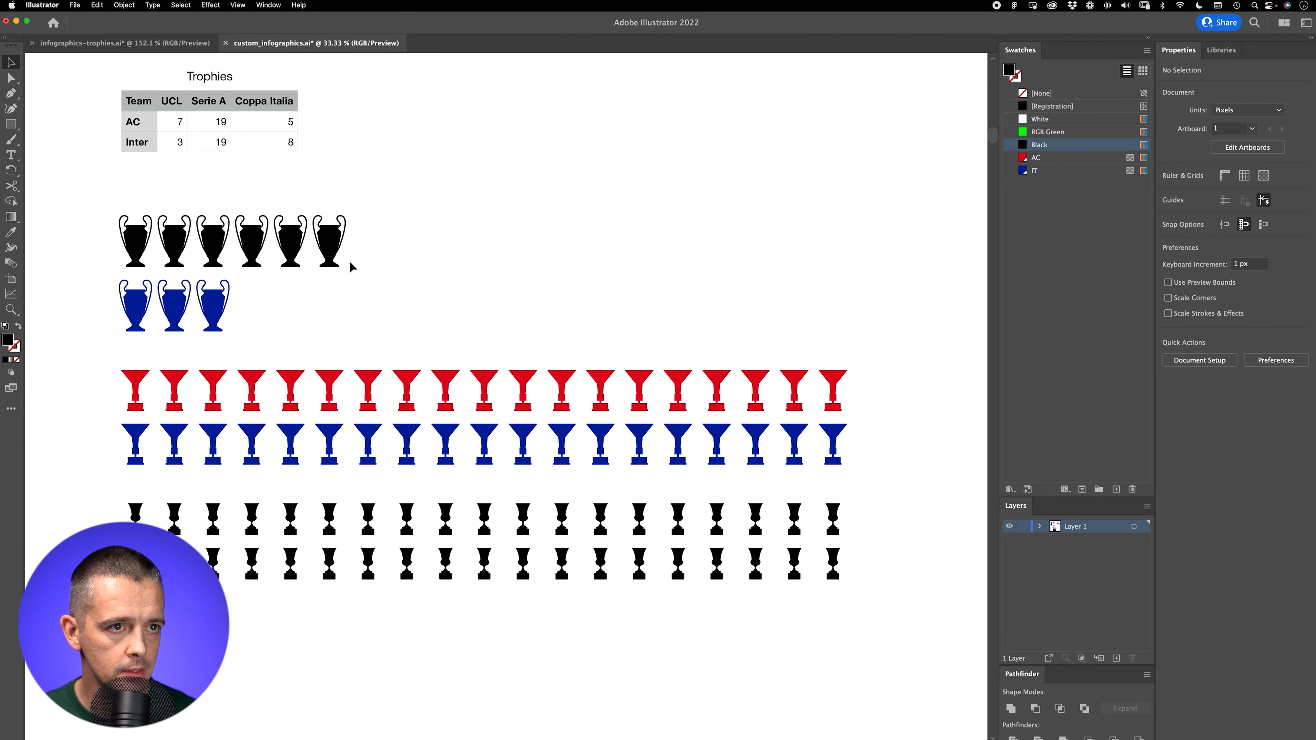
left_click(713, 206)
left_click_drag(909, 199, 402, 315)
key("Delete")
left_click_drag(431, 208, 115, 250)
left_click(1036, 157)
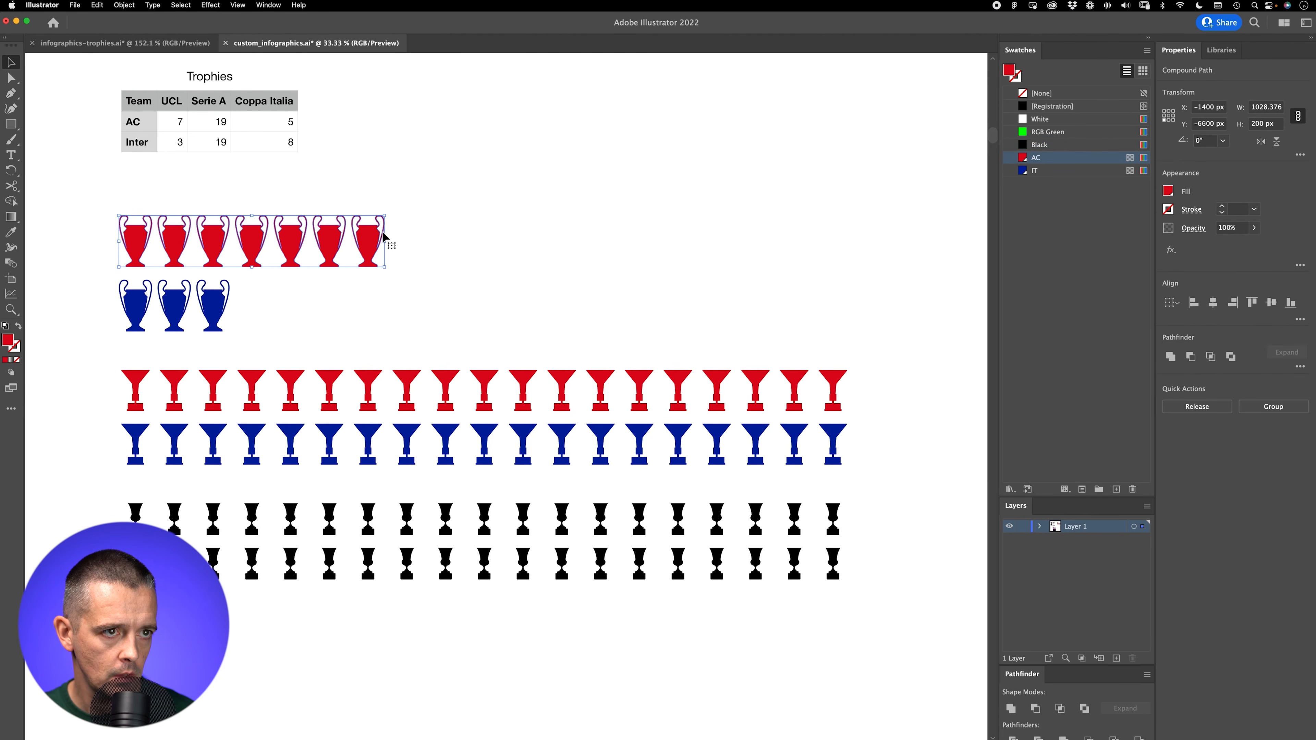
left_click(431, 407)
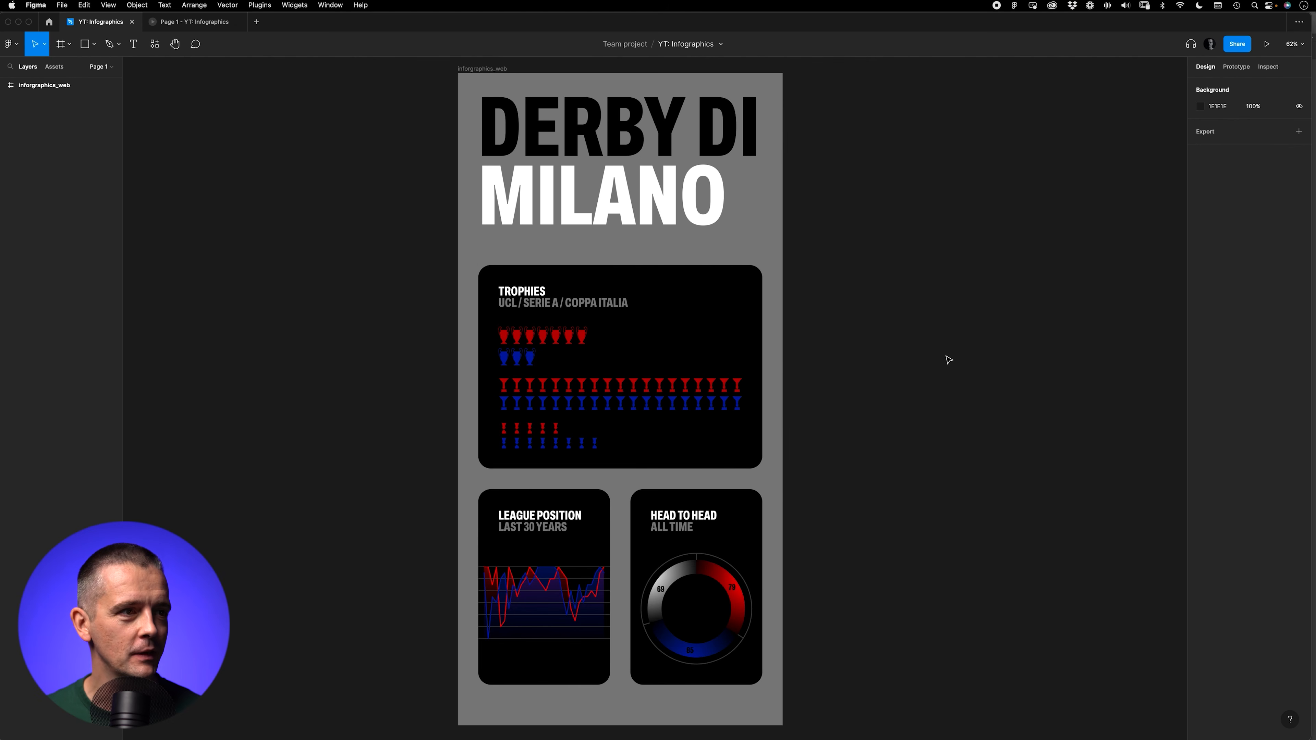
Step: Examine the trophies pictogram and the head-to-head donut up close, comparing the donut with the derby statistics spreadsheet in Numbers
left_click_drag(682, 350, 417, 279)
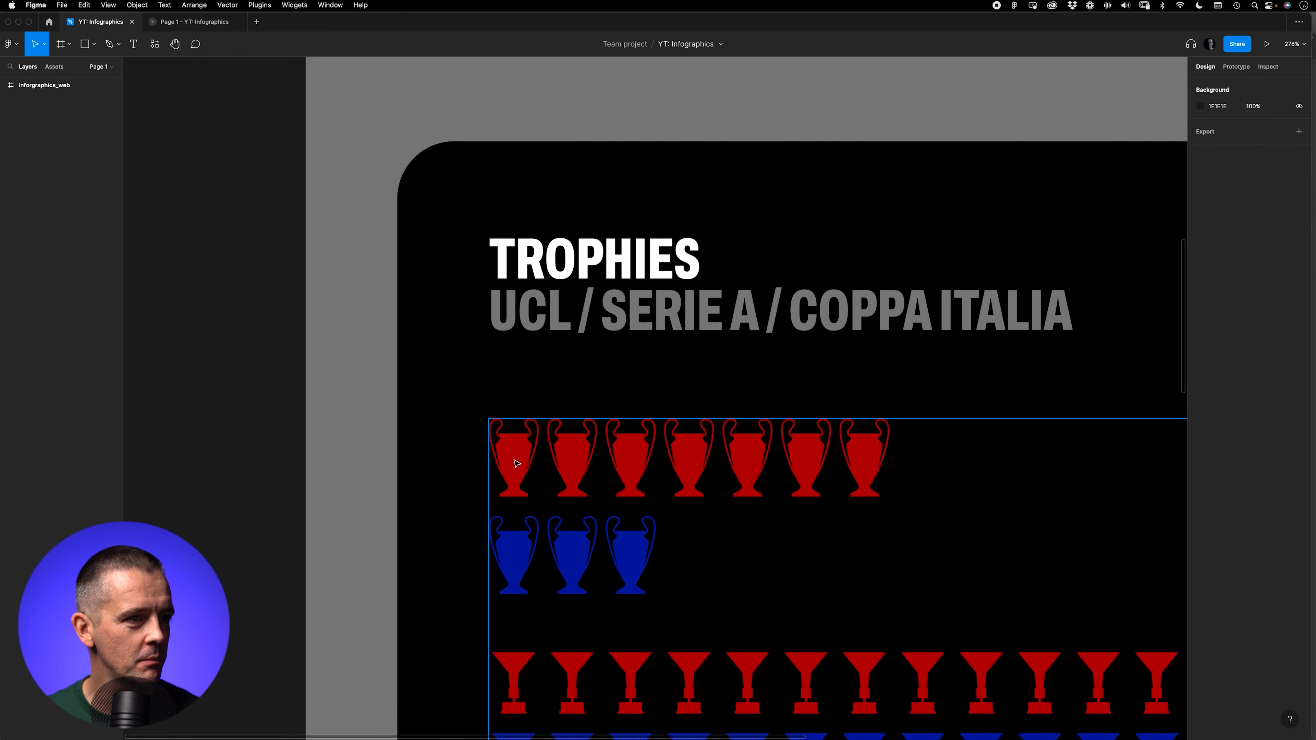
key("minus")
key("minus")
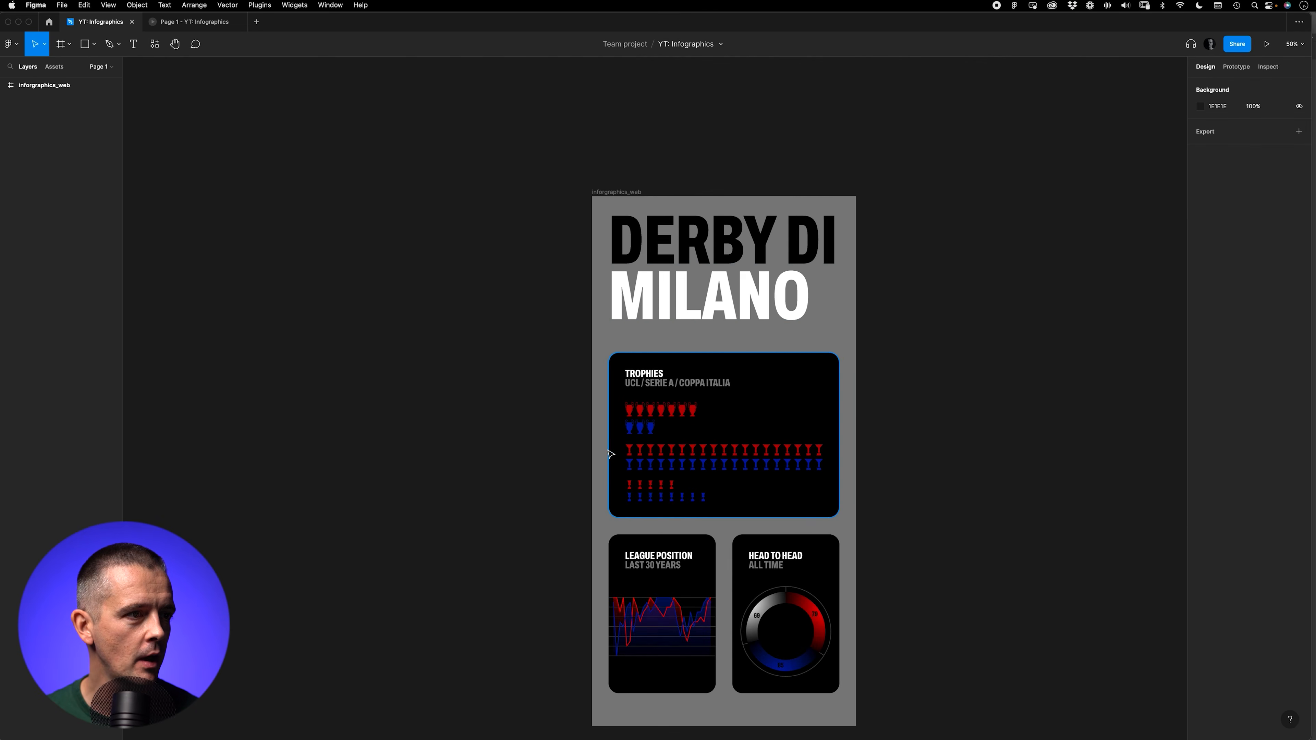
key("space")
left_click_drag(939, 451, 736, 389)
key("z")
left_click_drag(380, 118, 914, 504)
key("z")
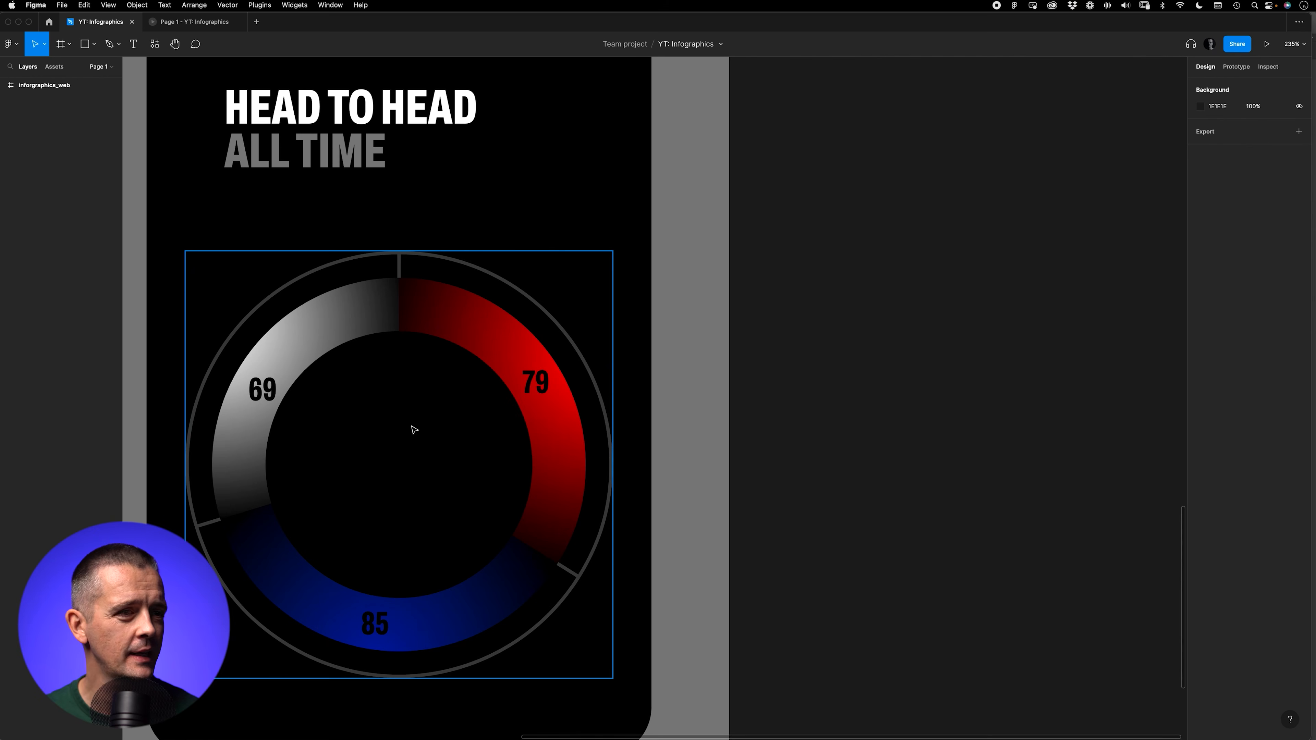
key("super+Tab")
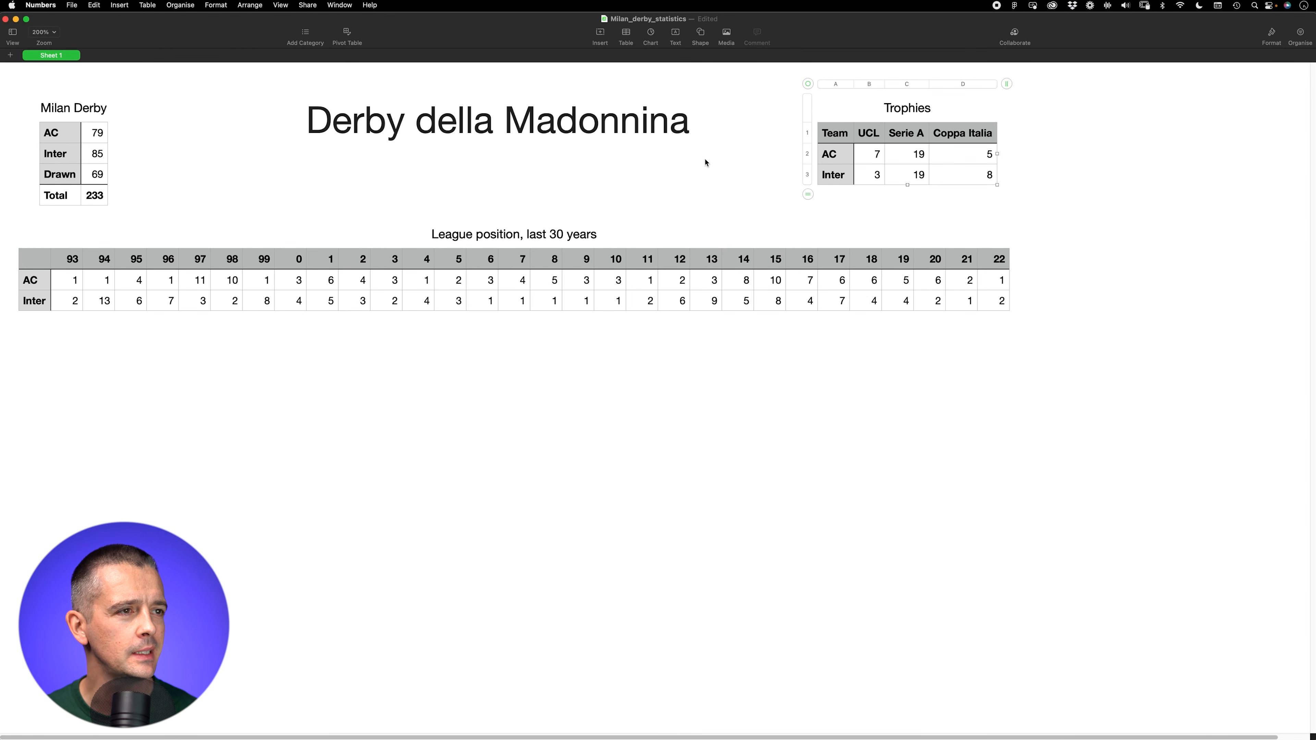
key("super+Tab")
left_click(407, 529)
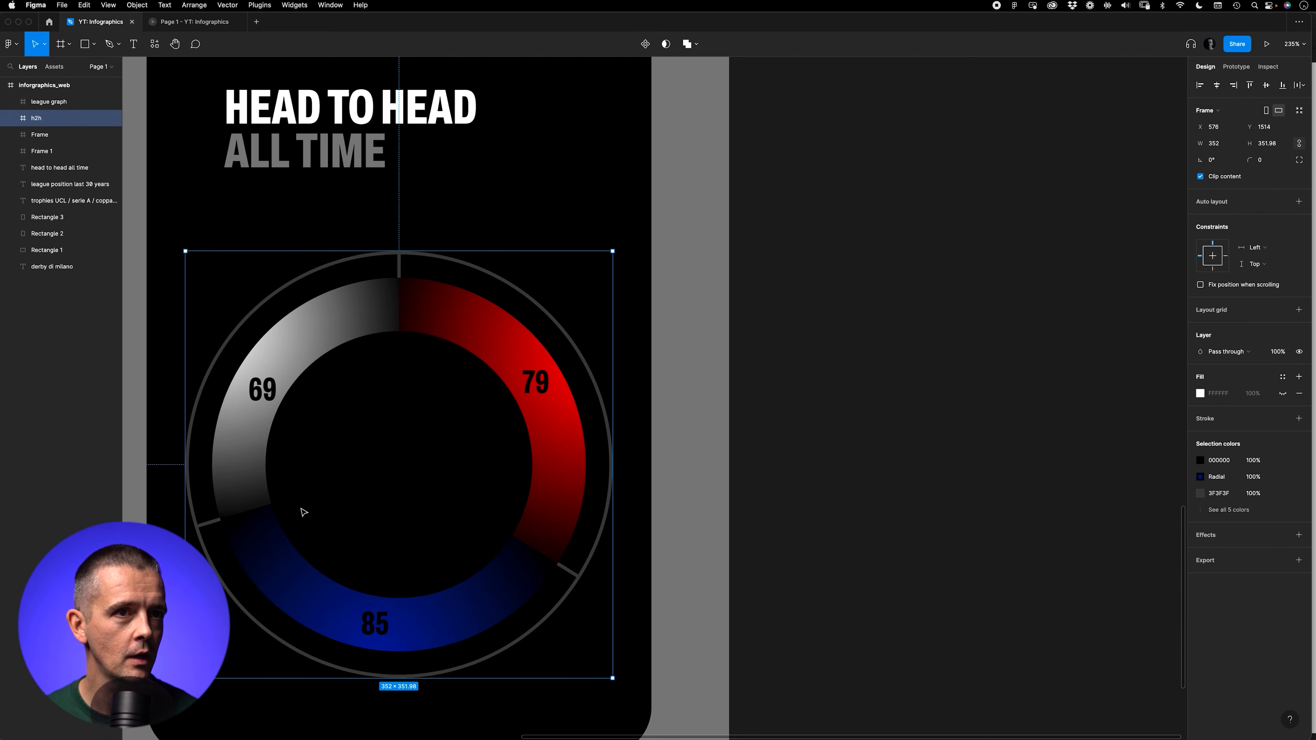
Step: Review the whole infographic in the tablet prototype preview, from the title down to the two lower chart cards and back
key("shift+1")
left_click(195, 21)
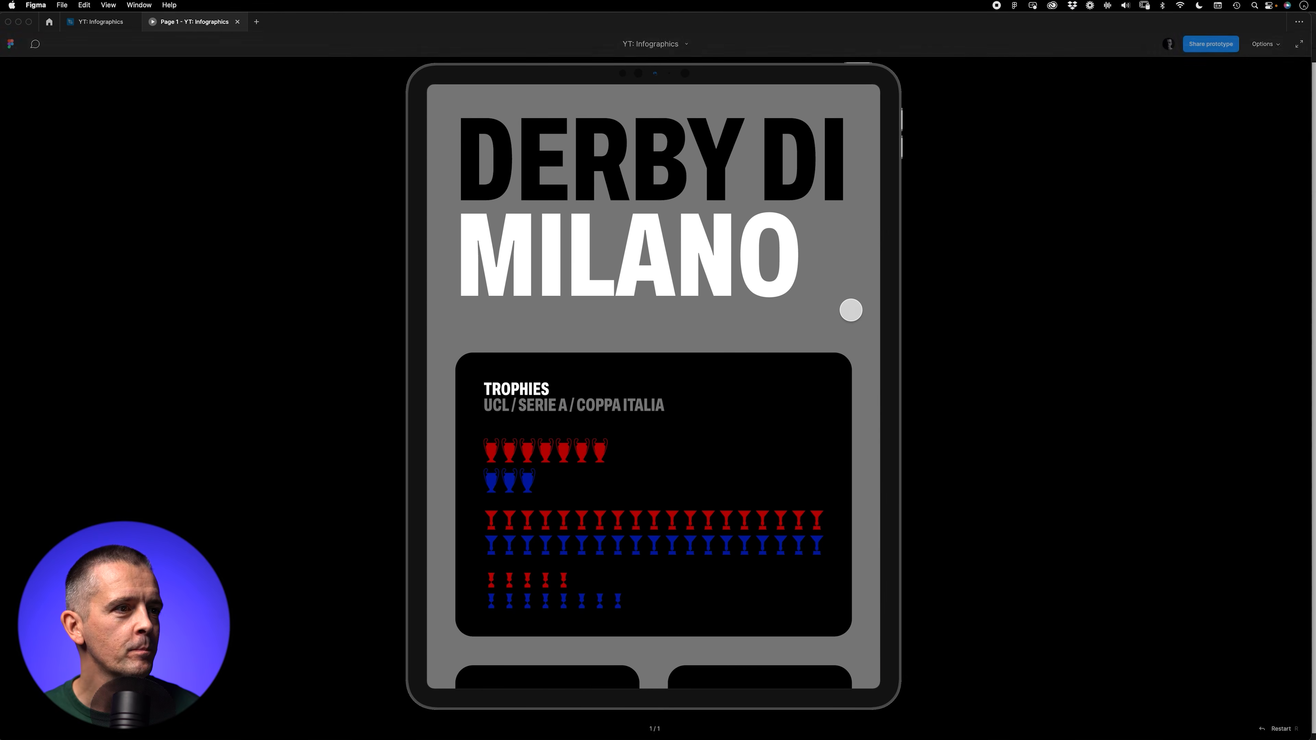
scroll(851, 310, "down", 5)
scroll(851, 310, "down", 6)
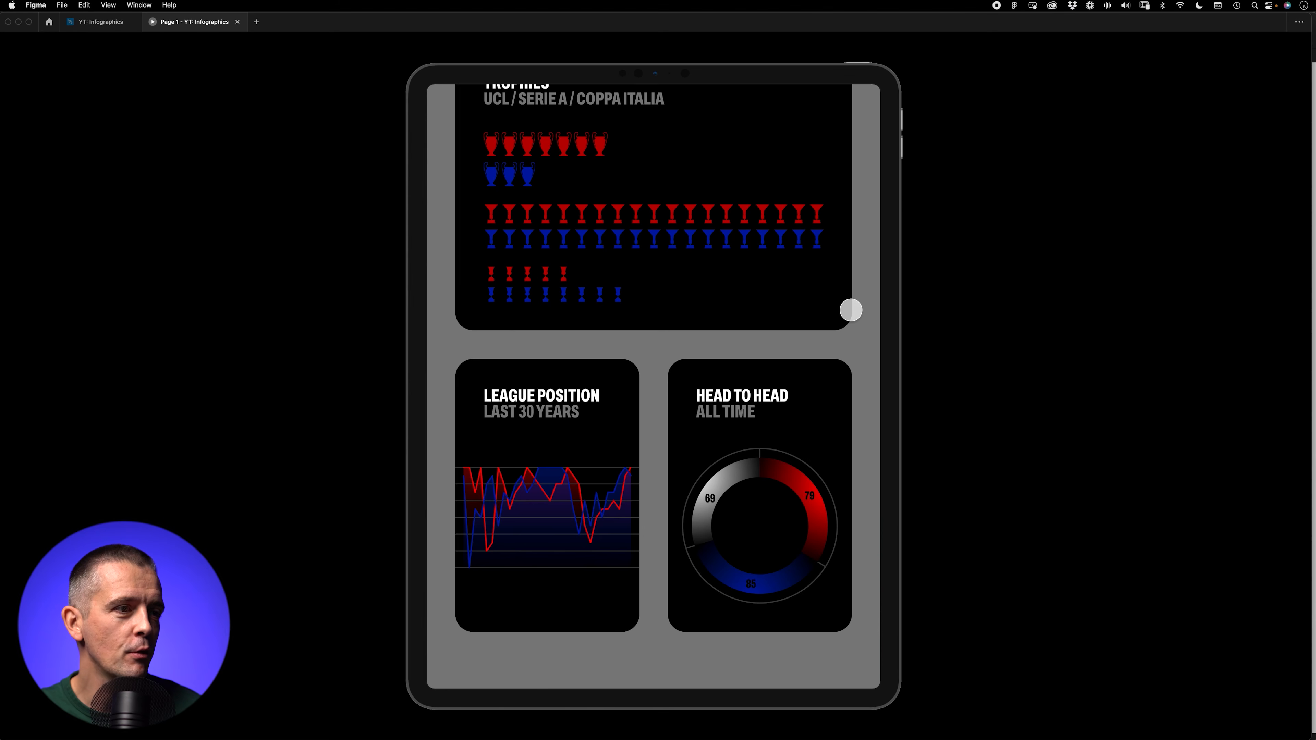
scroll(851, 310, "up", 1)
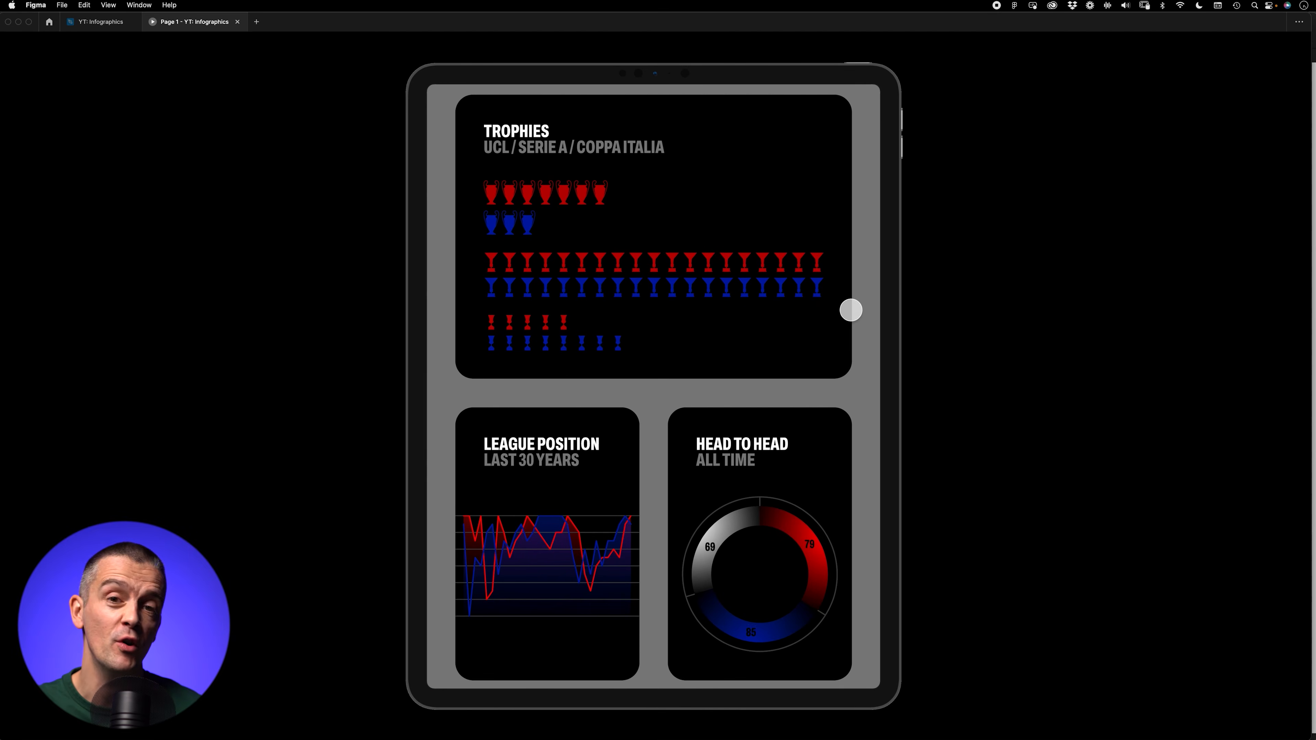
scroll(851, 310, "up", 3)
scroll(851, 310, "up", 6)
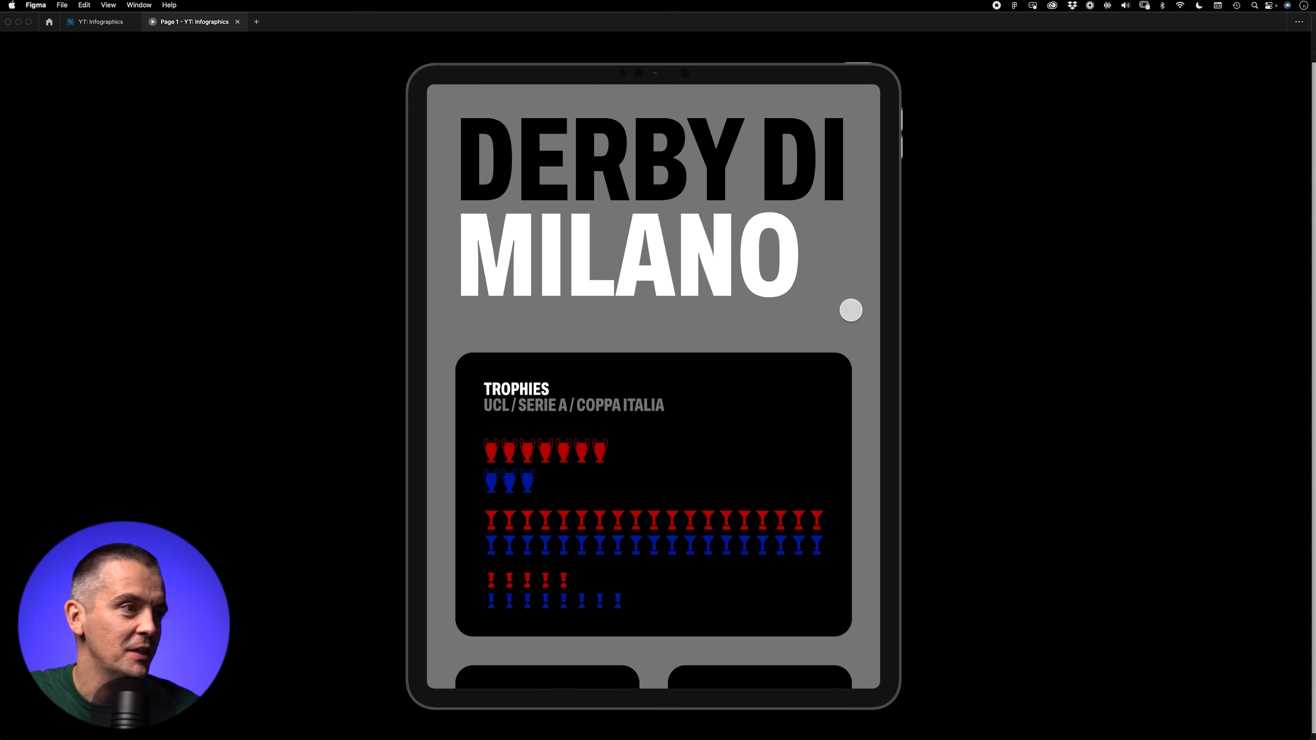